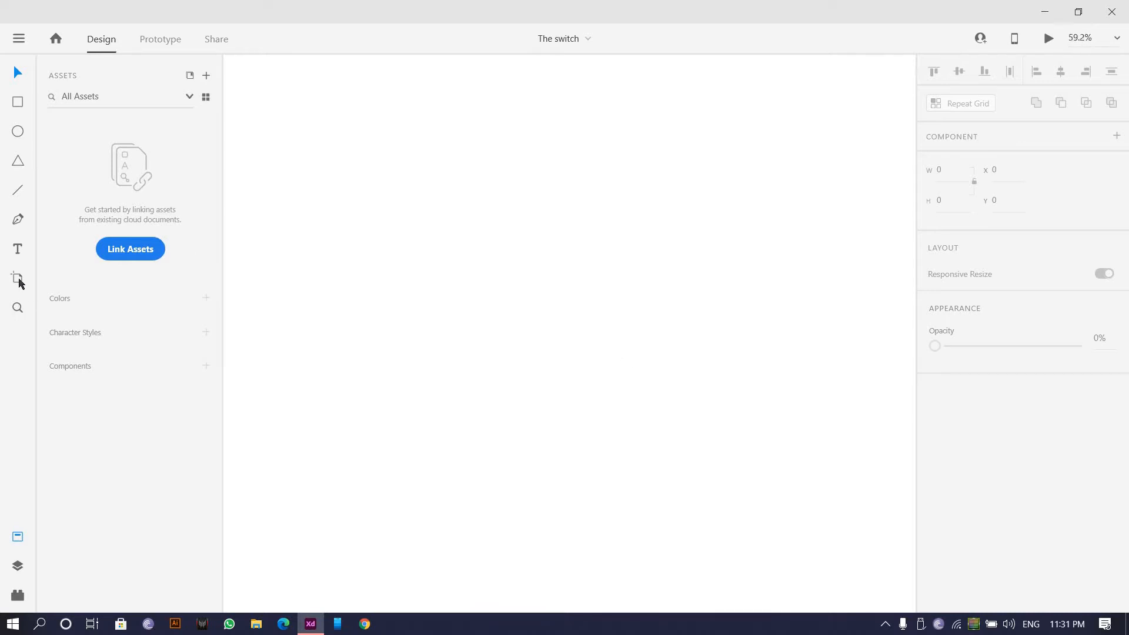
# - Draw a square artboard about 471 by 471
pyautogui.moveTo(400, 220); pyautogui.dragTo(740, 420)
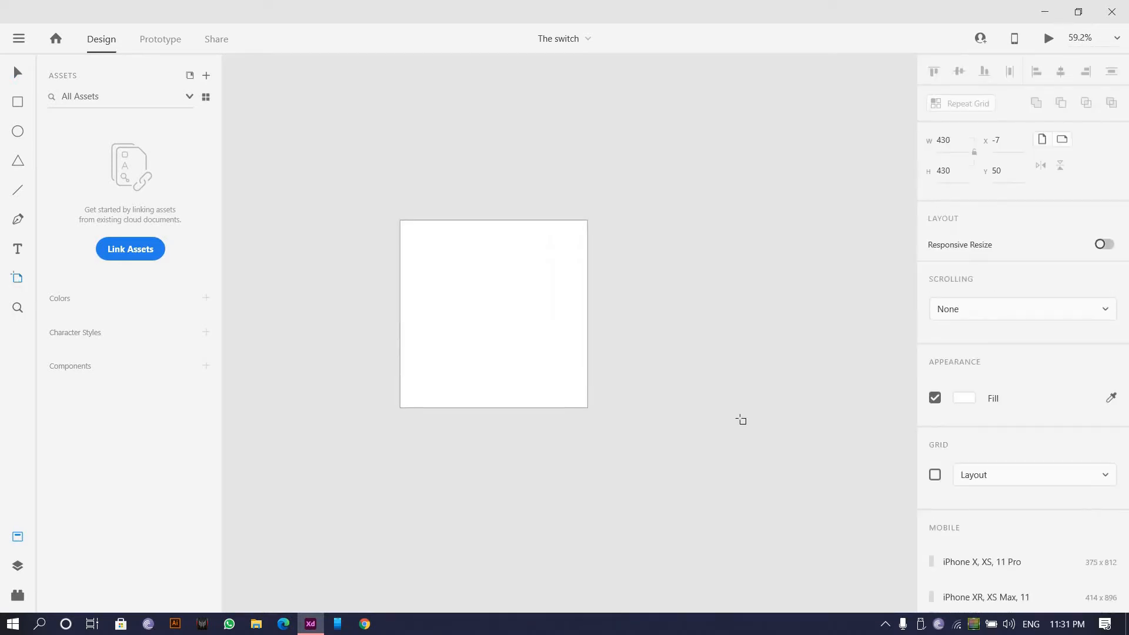
pyautogui.scroll(-3, 372, 280)
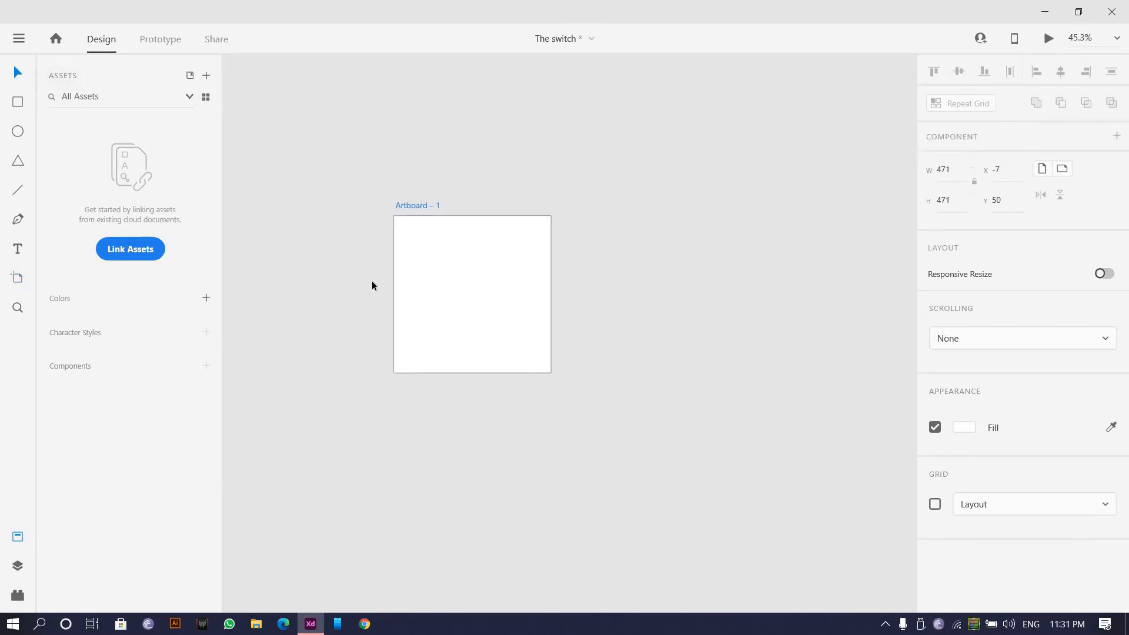
# - Draw a rectangle over the artboard and fit it to the artboard's full 471 by 471 size
pyautogui.scroll(3, 485, 280)
pyautogui.hscroll(-2, 460, 255)
pyautogui.scroll(4, 457, 251)
pyautogui.scroll(1, 420, 191)
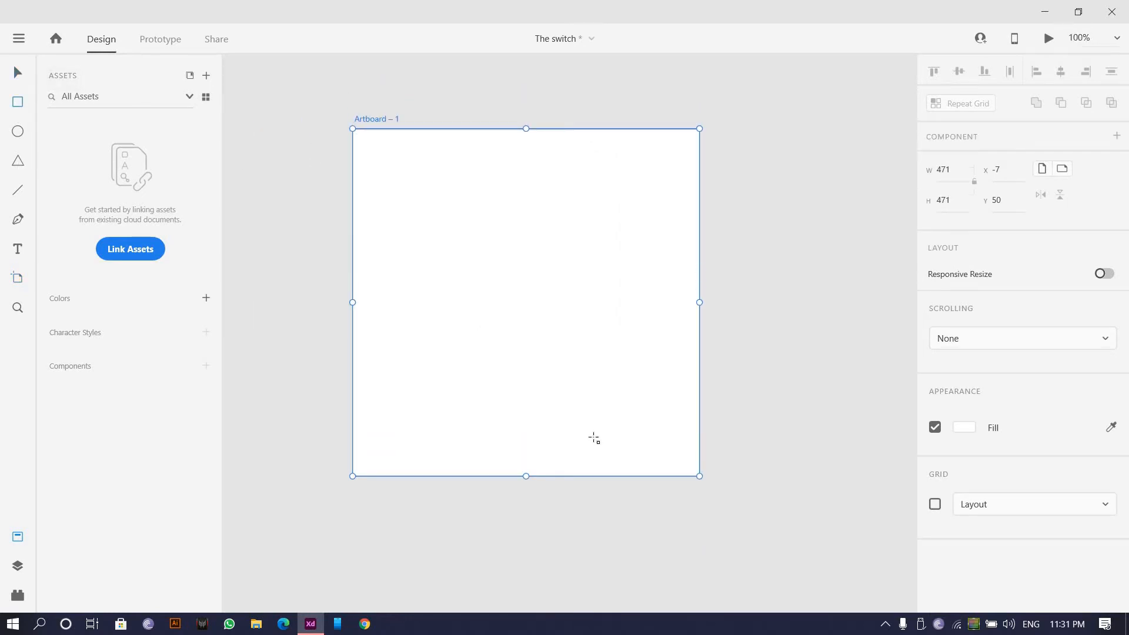
pyautogui.moveTo(353, 132)
pyautogui.mouseDown()
pyautogui.moveTo(673, 468)
pyautogui.moveTo(692, 475)
pyautogui.mouseUp()
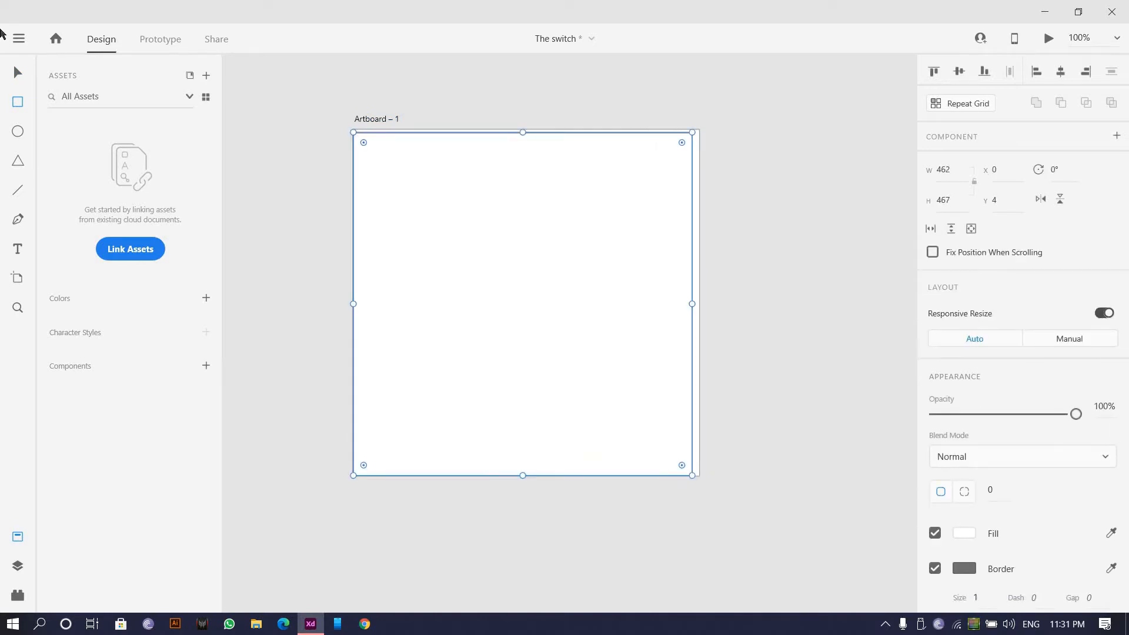
pyautogui.click(18, 74)
pyautogui.moveTo(696, 132); pyautogui.dragTo(697, 133)
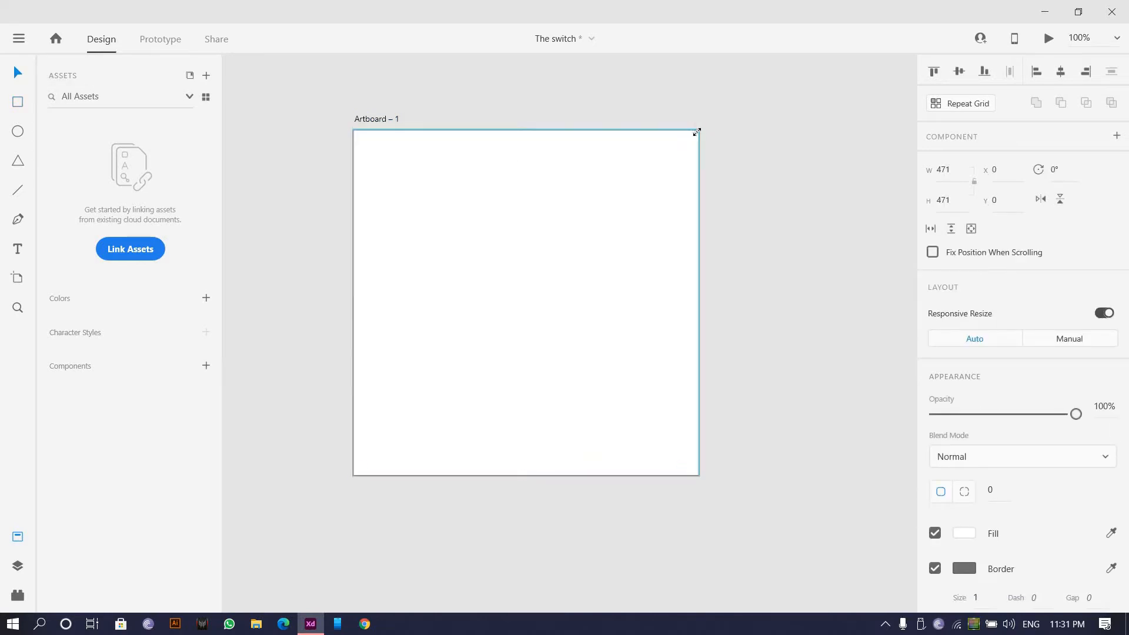
pyautogui.click(477, 86)
# - Remove the border from the background rectangle that covers the artboard
pyautogui.scroll(-2, 438, 233)
pyautogui.scroll(2, 442, 244)
pyautogui.moveTo(441, 244); pyautogui.dragTo(387, 288)
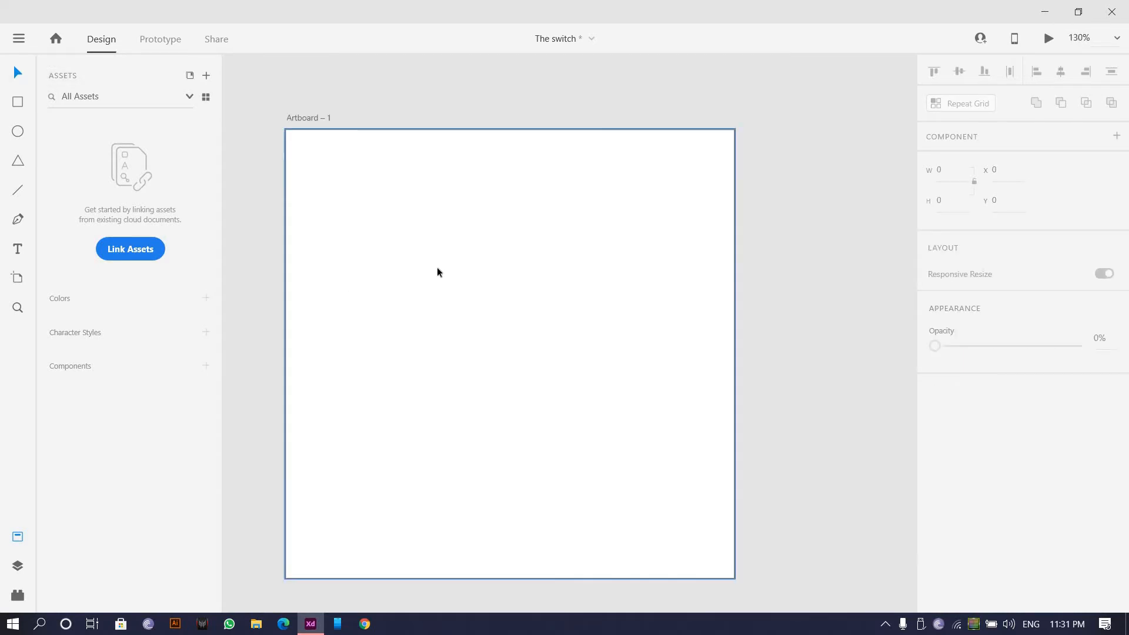
pyautogui.scroll(-1, 437, 267)
pyautogui.click(443, 263)
pyautogui.scroll(2, 298, 317)
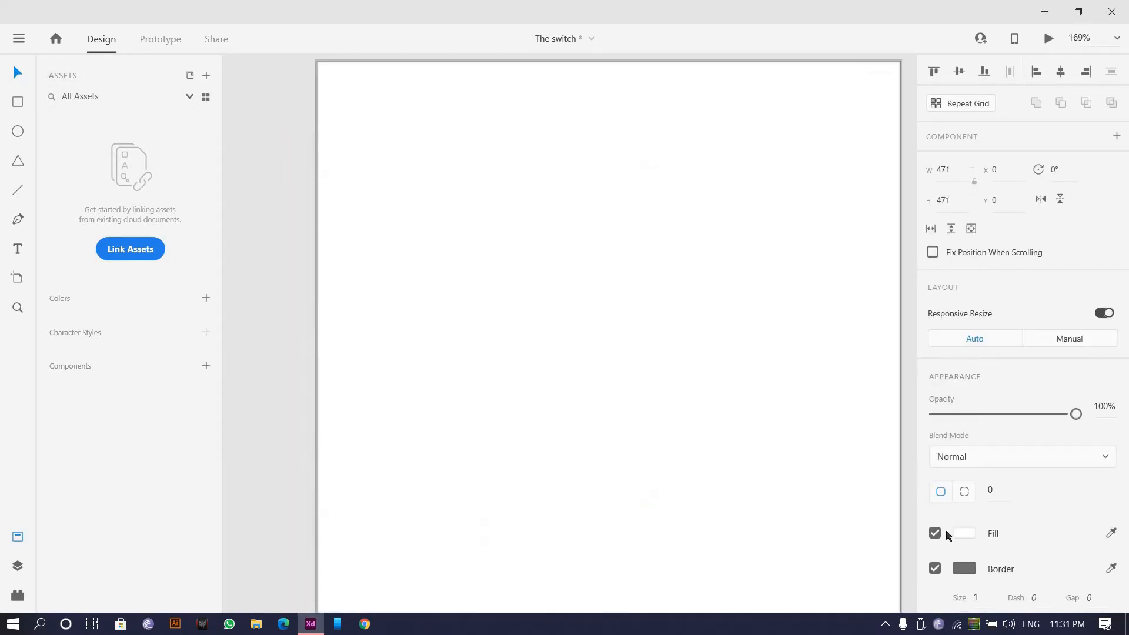
pyautogui.click(936, 569)
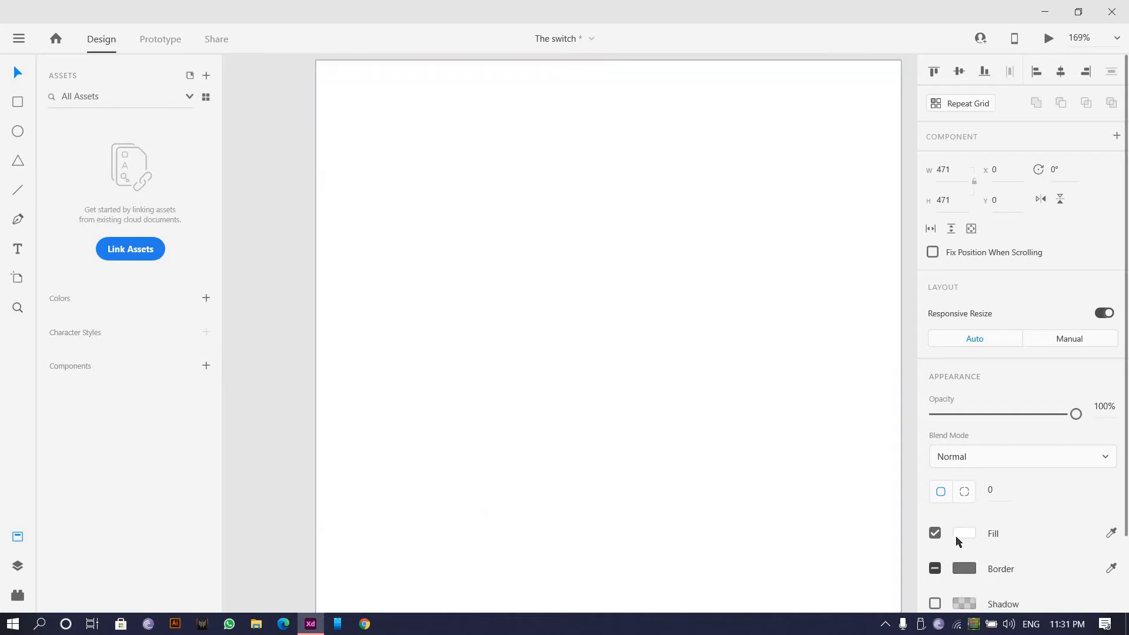
# - Fill the background rectangle with the dark navy colour #00072C
pyautogui.click(964, 534)
pyautogui.click(744, 446)
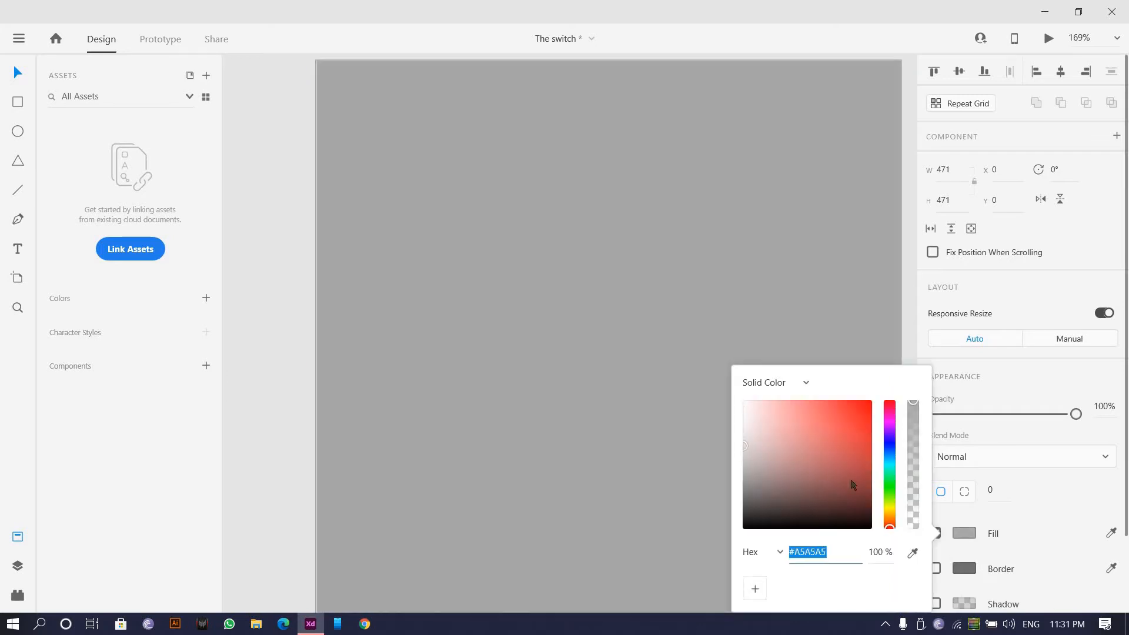
pyautogui.click(890, 462)
pyautogui.click(890, 445)
pyautogui.moveTo(864, 495); pyautogui.dragTo(872, 506)
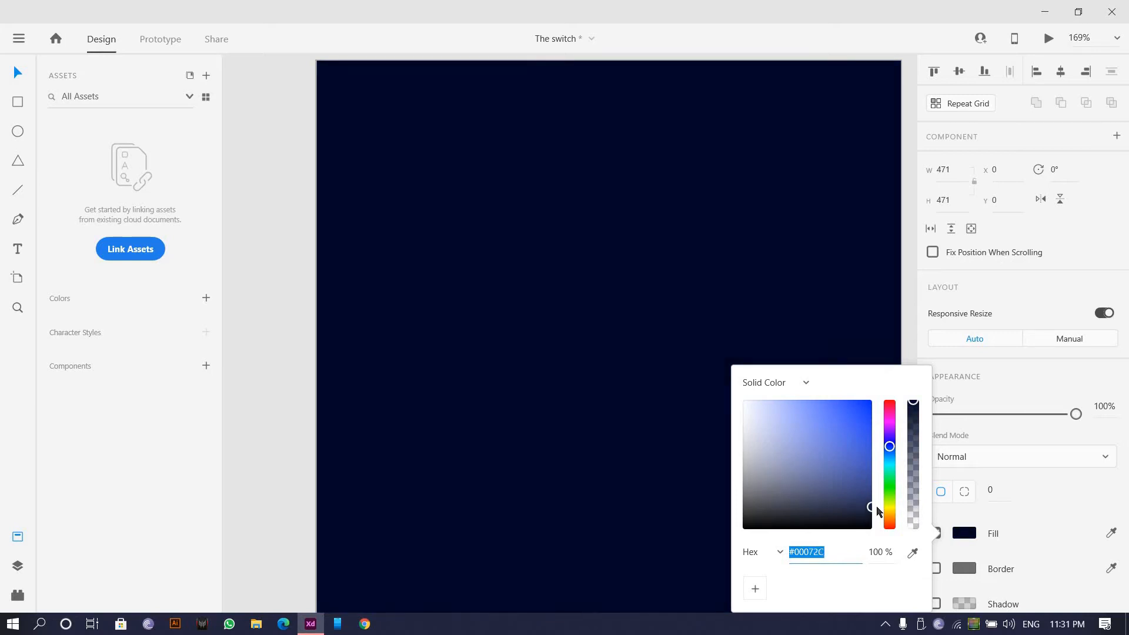
pyautogui.click(239, 349)
# - Draw a horizontal rectangle about 48 by 15 on the empty pasteboard above and to the left of the artboard
pyautogui.scroll(-5, 239, 349)
pyautogui.hscroll(-2, 347, 294)
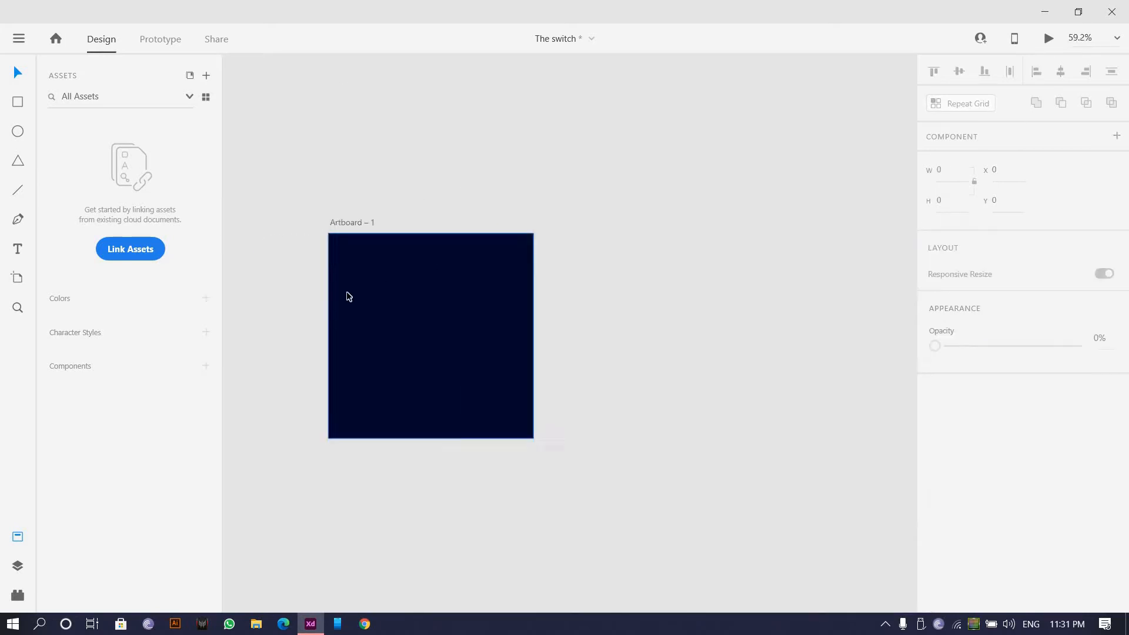
pyautogui.hotkey('ctrl', '1')
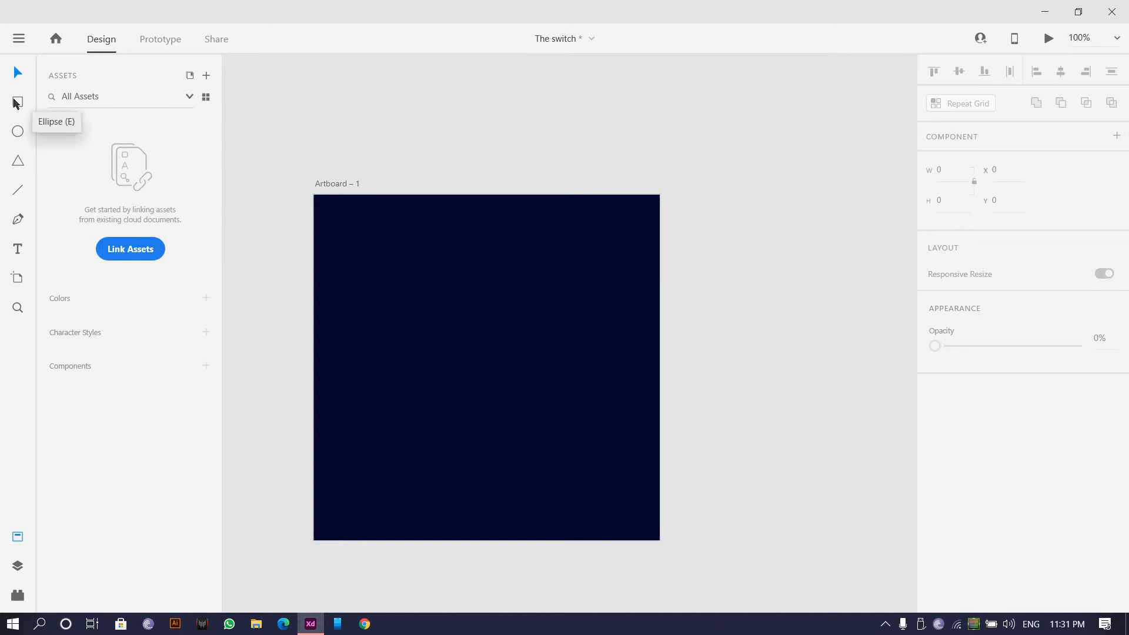
pyautogui.click(17, 131)
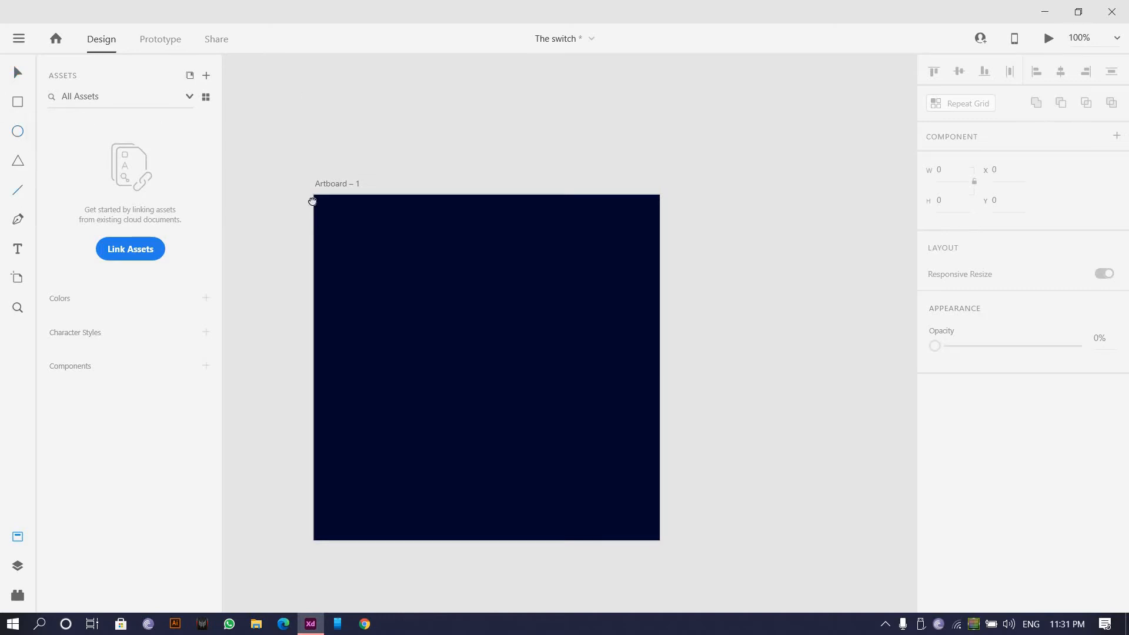
pyautogui.moveTo(313, 201); pyautogui.dragTo(390, 340)
pyautogui.scroll(2, 391, 340)
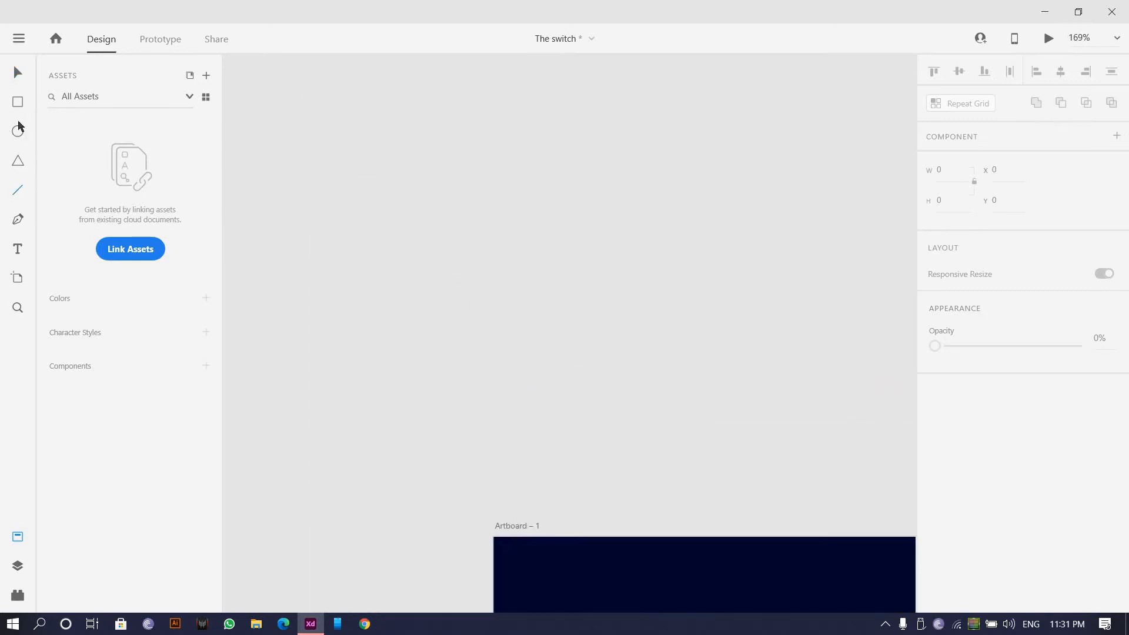
pyautogui.click(18, 105)
pyautogui.moveTo(350, 243)
pyautogui.mouseDown()
pyautogui.moveTo(506, 285)
pyautogui.moveTo(445, 267)
pyautogui.mouseUp()
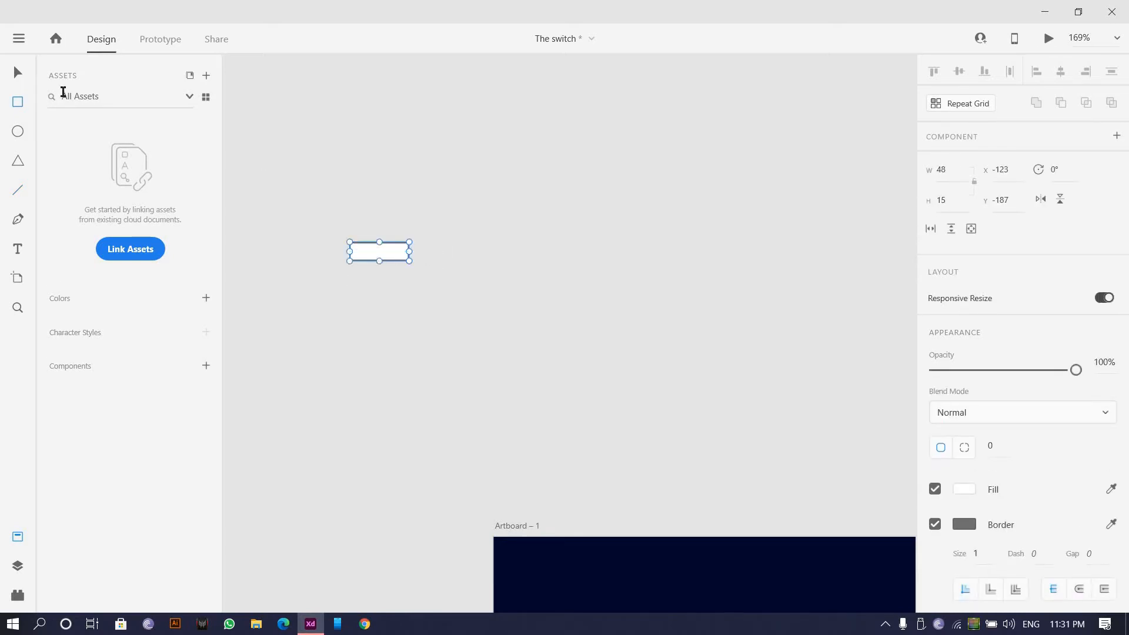
# - Draw a square about 30 by 30 overlapping the small rectangle's right part and round its corners to radius 3
pyautogui.scroll(5, 353, 250)
pyautogui.moveTo(442, 209)
pyautogui.mouseDown()
pyautogui.moveTo(495, 283)
pyautogui.moveTo(491, 266)
pyautogui.mouseUp()
pyautogui.scroll(4, 540, 241)
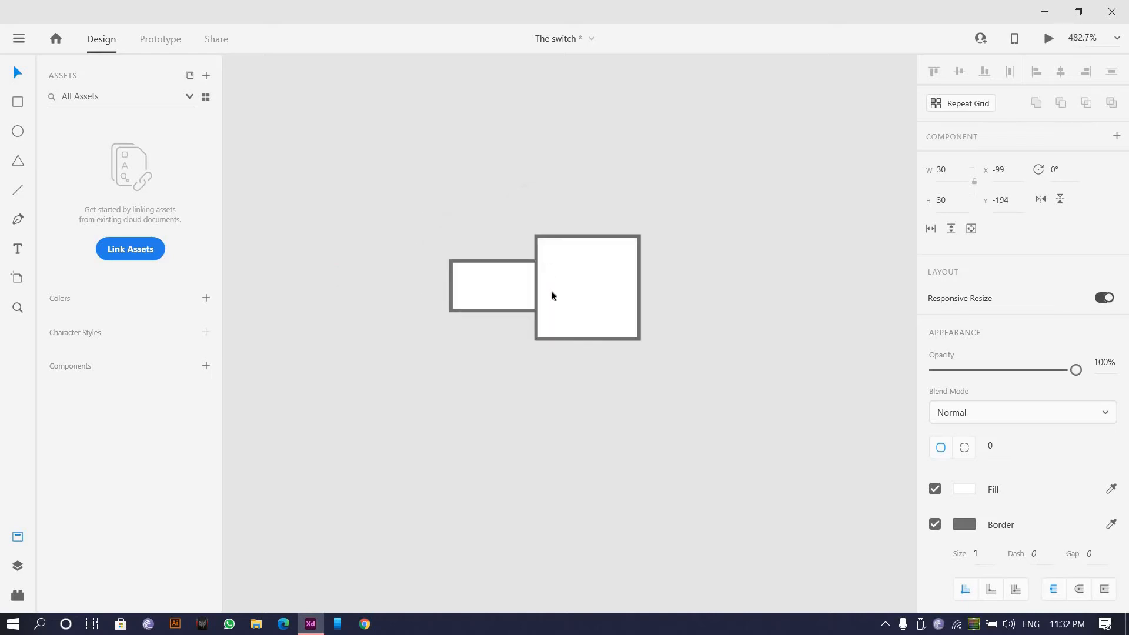
pyautogui.scroll(2, 545, 284)
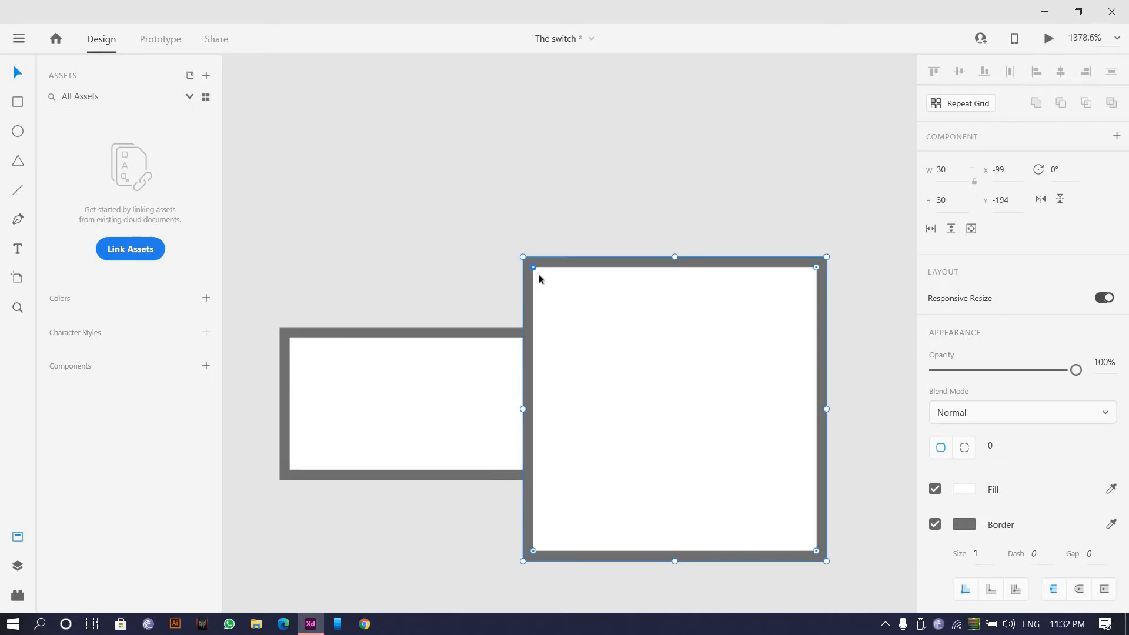
pyautogui.moveTo(539, 274); pyautogui.dragTo(542, 284)
# - Try to centre the small rectangle and the rounded square horizontally on each other, and undo the alignment
pyautogui.scroll(-6, 520, 218)
pyautogui.moveTo(414, 214); pyautogui.dragTo(613, 352)
pyautogui.hotkey('shift', 'c')
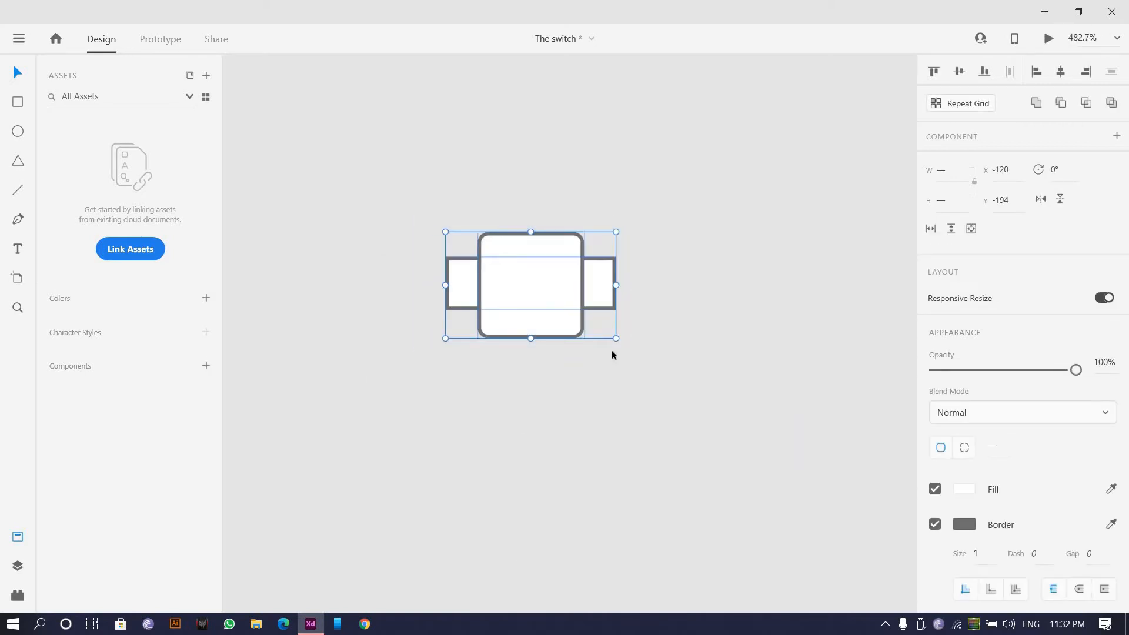
pyautogui.hotkey('ctrl', 'z')
pyautogui.hotkey('ctrl', 'z')
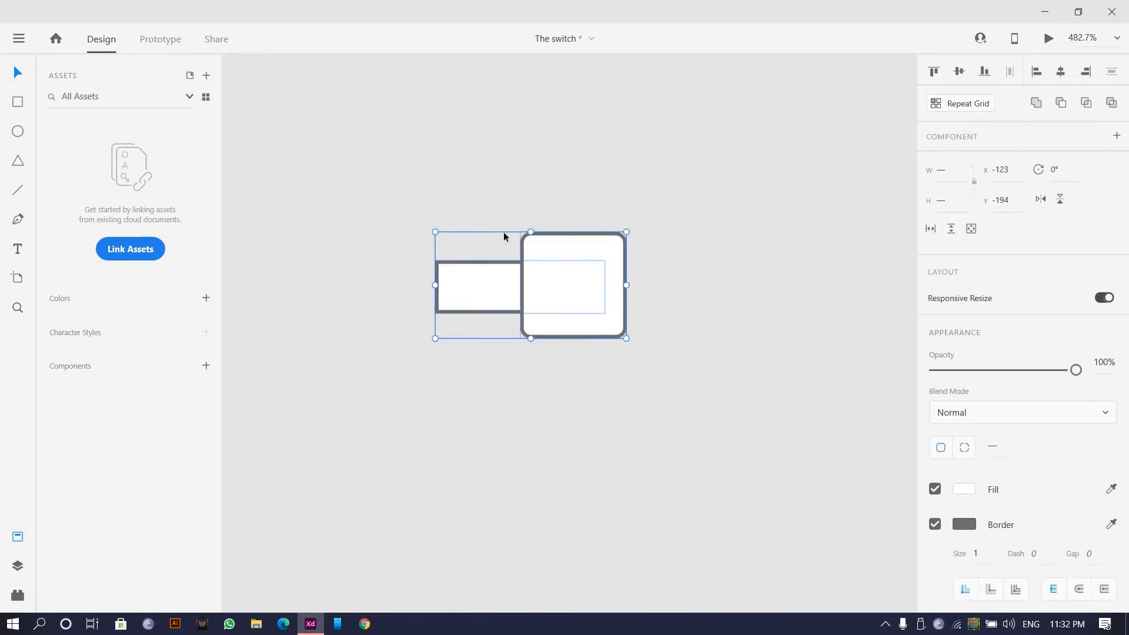
# - Round the corners of the small horizontal rectangle to radius 2
pyautogui.click(443, 288)
pyautogui.scroll(10, 443, 330)
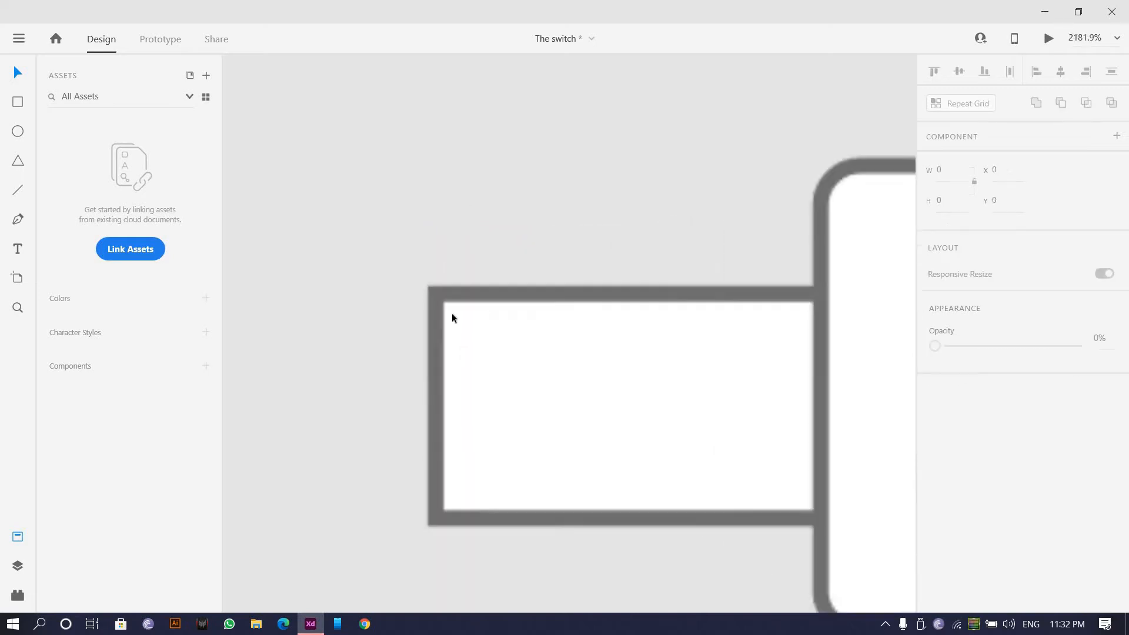
pyautogui.moveTo(440, 281); pyautogui.dragTo(461, 310)
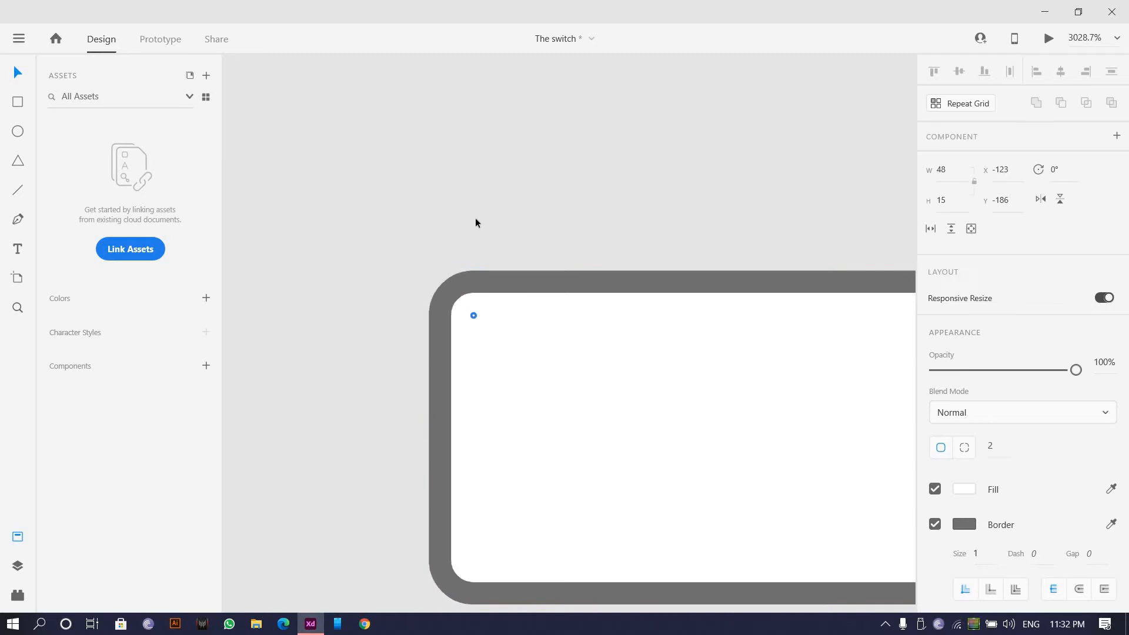
# - Remove the border from both the small rectangle and the rounded square
pyautogui.scroll(-6, 547, 270)
pyautogui.click(964, 489)
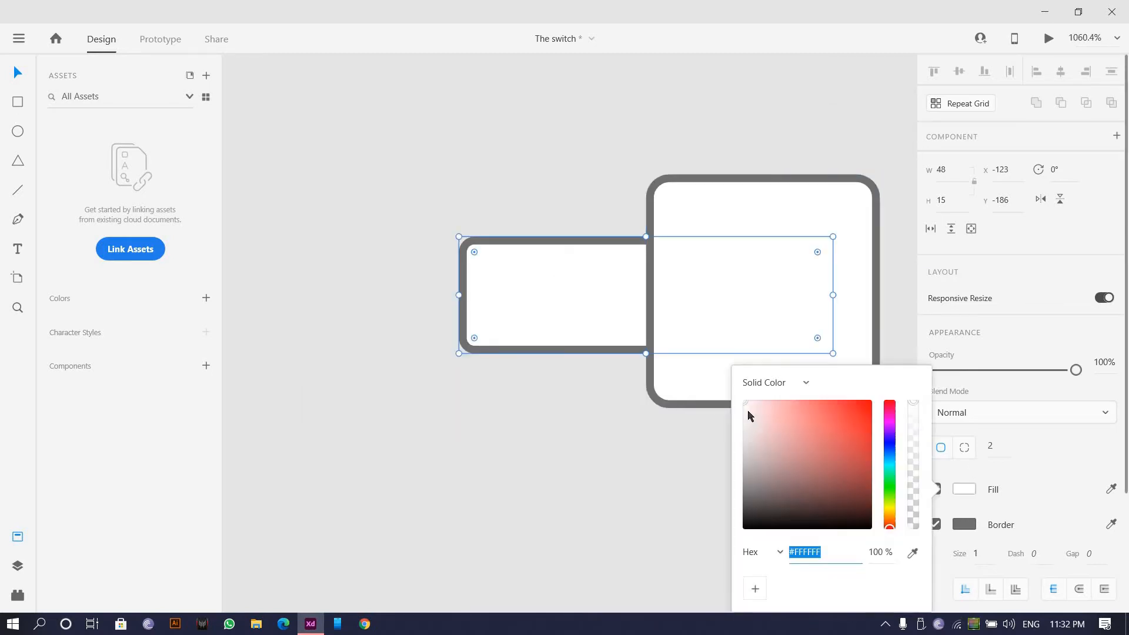
pyautogui.moveTo(517, 158); pyautogui.dragTo(792, 367)
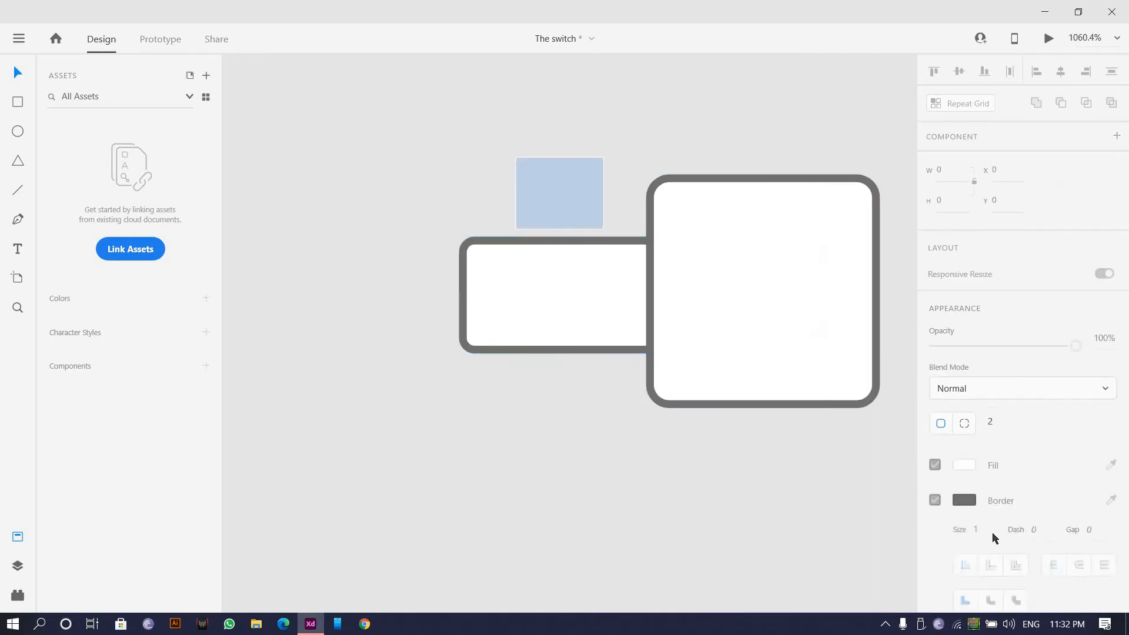
pyautogui.click(936, 524)
pyautogui.click(935, 524)
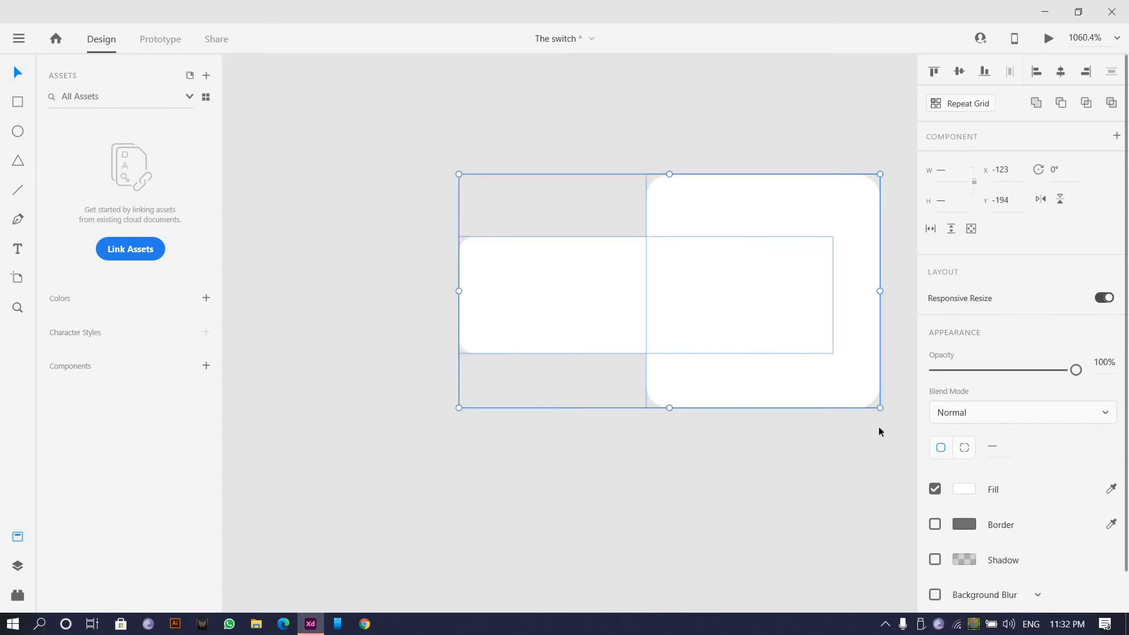
pyautogui.click(560, 126)
# - Fill the rounded square with the off-white cream colour #FAF7EE
pyautogui.click(731, 290)
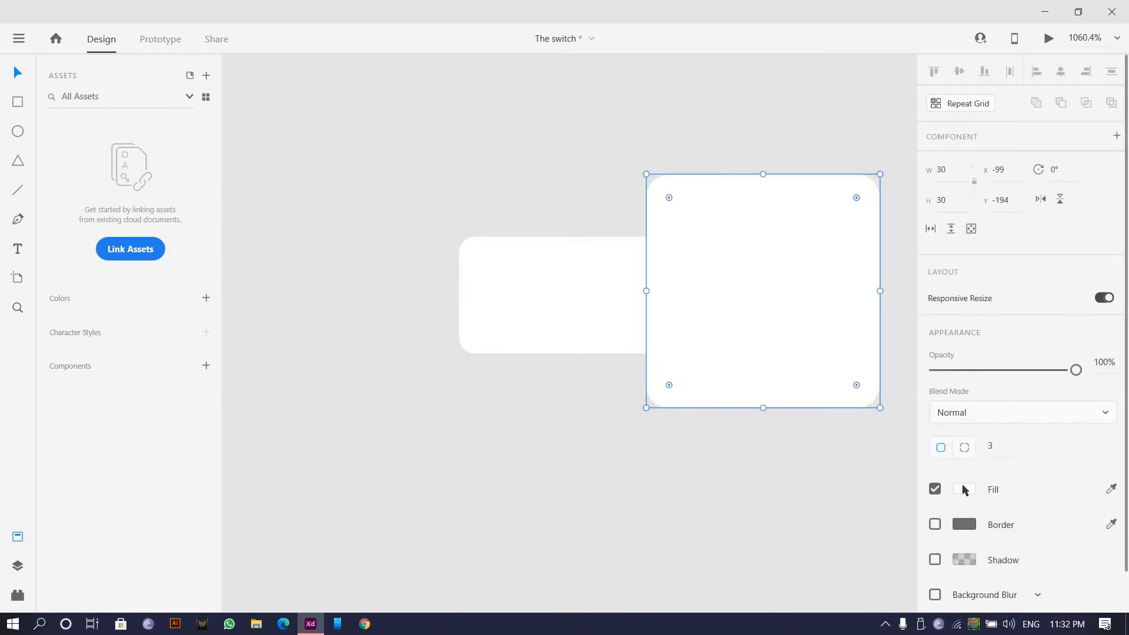
pyautogui.click(964, 489)
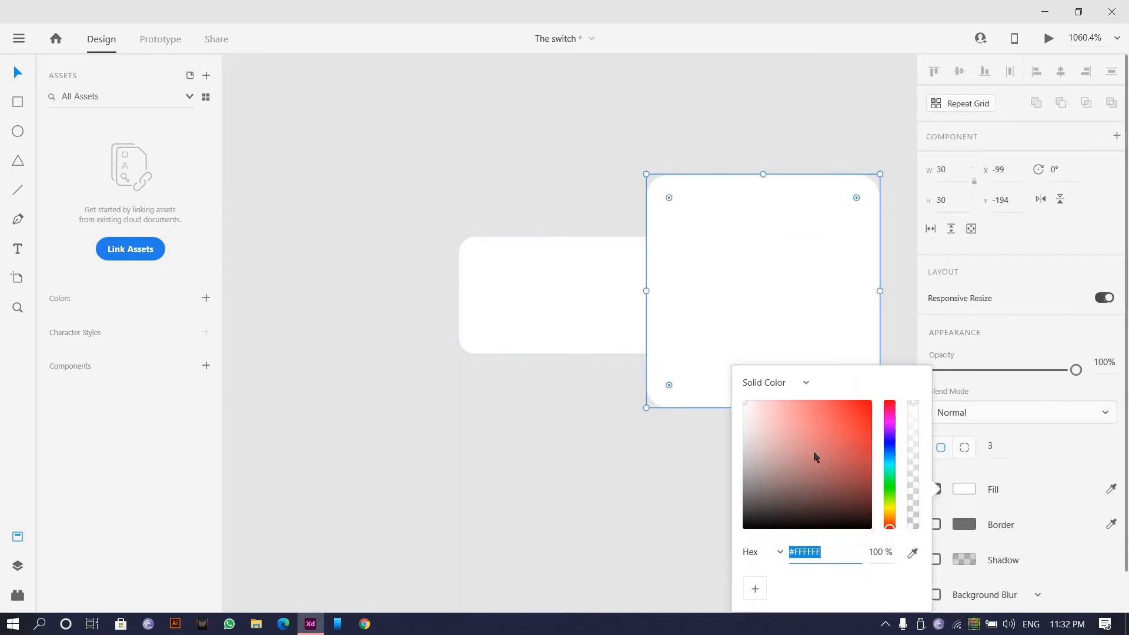
pyautogui.click(890, 515)
pyautogui.click(747, 407)
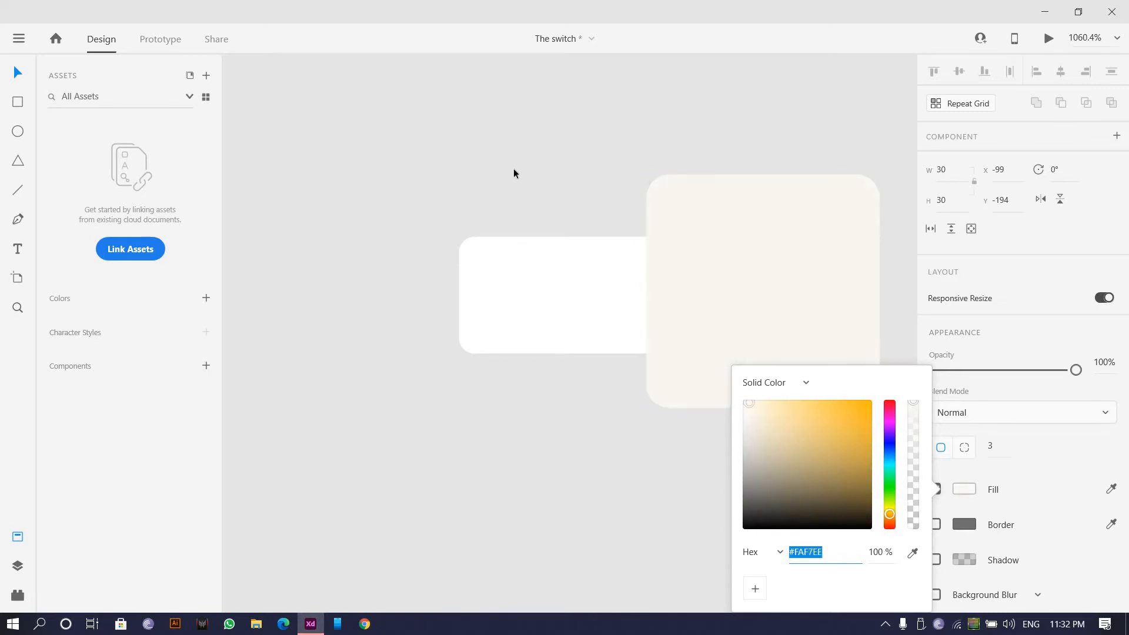
pyautogui.click(531, 195)
# - Move the rectangle and rounded square together to just above the artboard, at about X 87, Y -73
pyautogui.scroll(-8, 531, 196)
pyautogui.moveTo(741, 434); pyautogui.dragTo(579, 315)
pyautogui.scroll(-1, 683, 363)
pyautogui.scroll(1, 448, 165)
pyautogui.moveTo(447, 160); pyautogui.dragTo(583, 245)
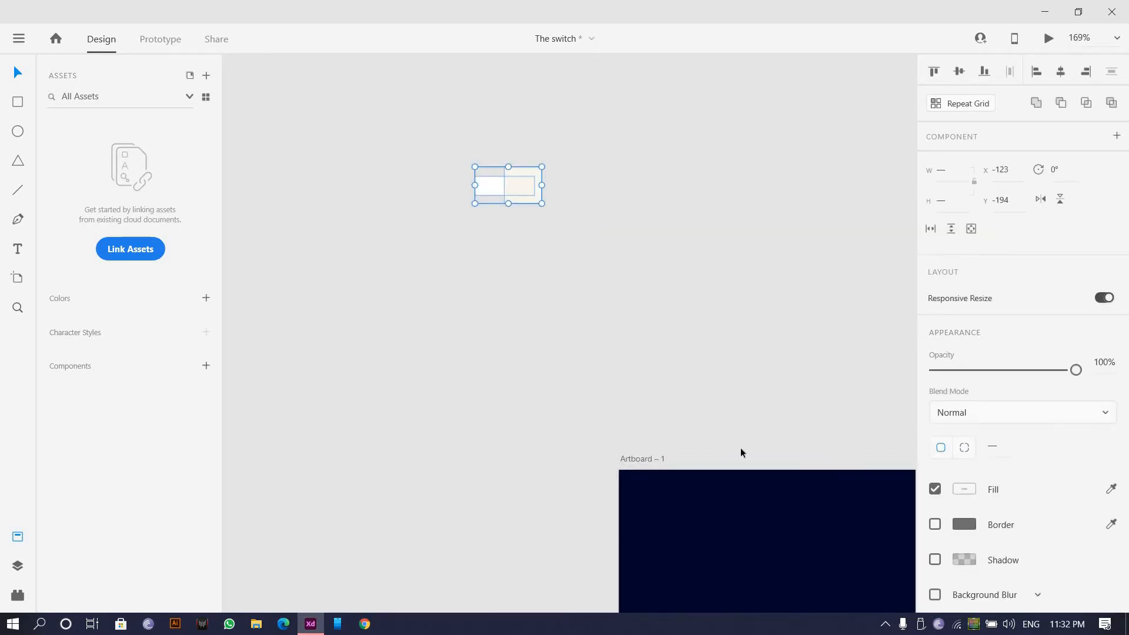
pyautogui.moveTo(509, 185); pyautogui.dragTo(769, 336)
# - Draw a circle about 10 by 10 on the empty pasteboard above and to the left of the artboard
pyautogui.moveTo(721, 375); pyautogui.dragTo(488, 321)
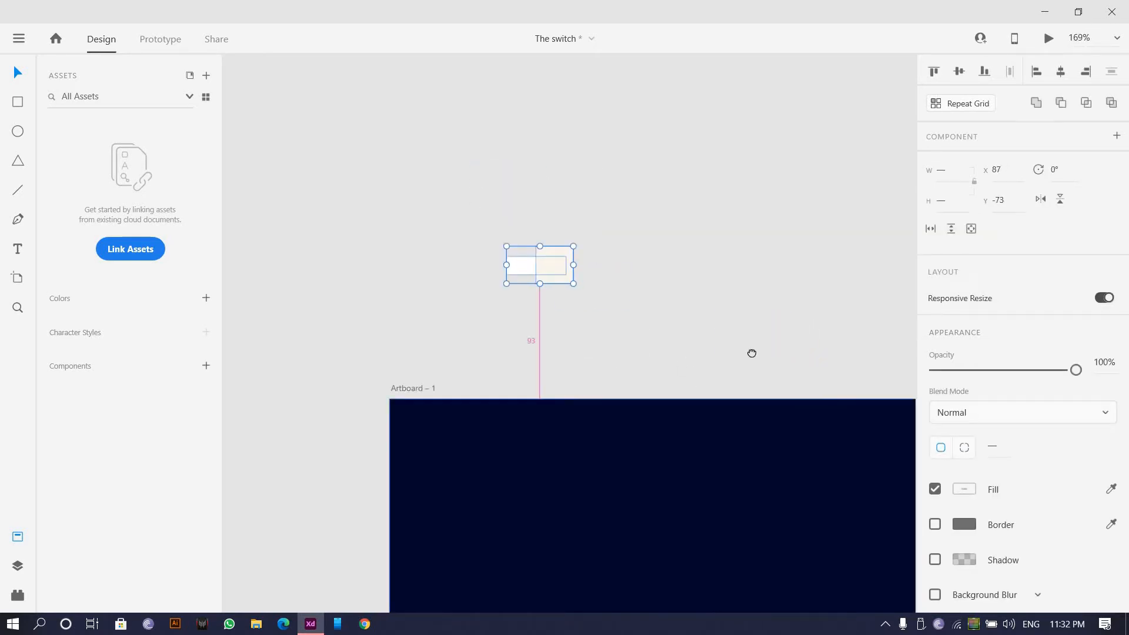
pyautogui.scroll(-1, 752, 353)
pyautogui.moveTo(751, 353); pyautogui.dragTo(631, 204)
pyautogui.scroll(-2, 613, 249)
pyautogui.scroll(1, 555, 369)
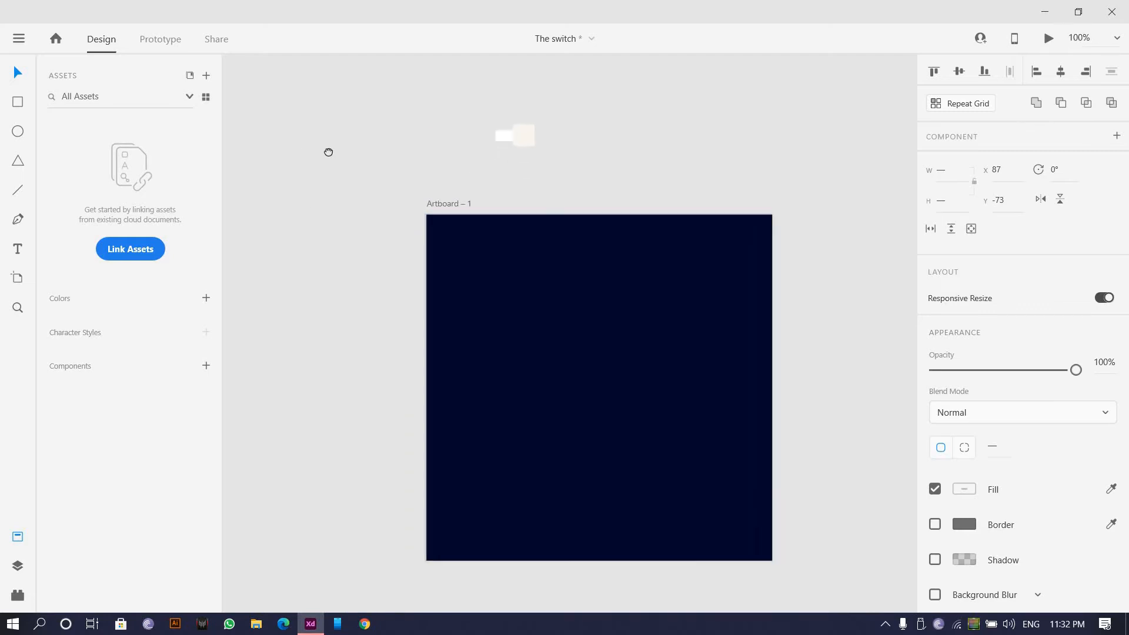
pyautogui.moveTo(328, 152)
pyautogui.mouseDown()
pyautogui.moveTo(311, 219)
pyautogui.moveTo(347, 184)
pyautogui.mouseUp()
pyautogui.click(19, 129)
pyautogui.scroll(3, 343, 166)
pyautogui.scroll(4, 346, 194)
pyautogui.click(18, 73)
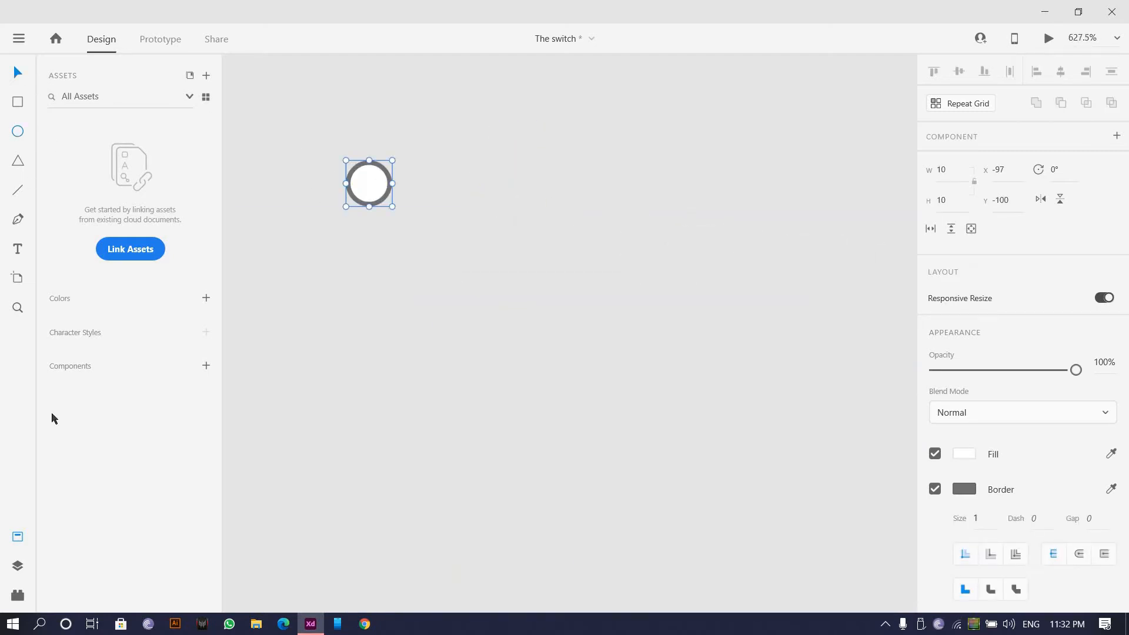
# - Look through the list of installed plugins for one that can scatter copies of the circle
pyautogui.click(13, 593)
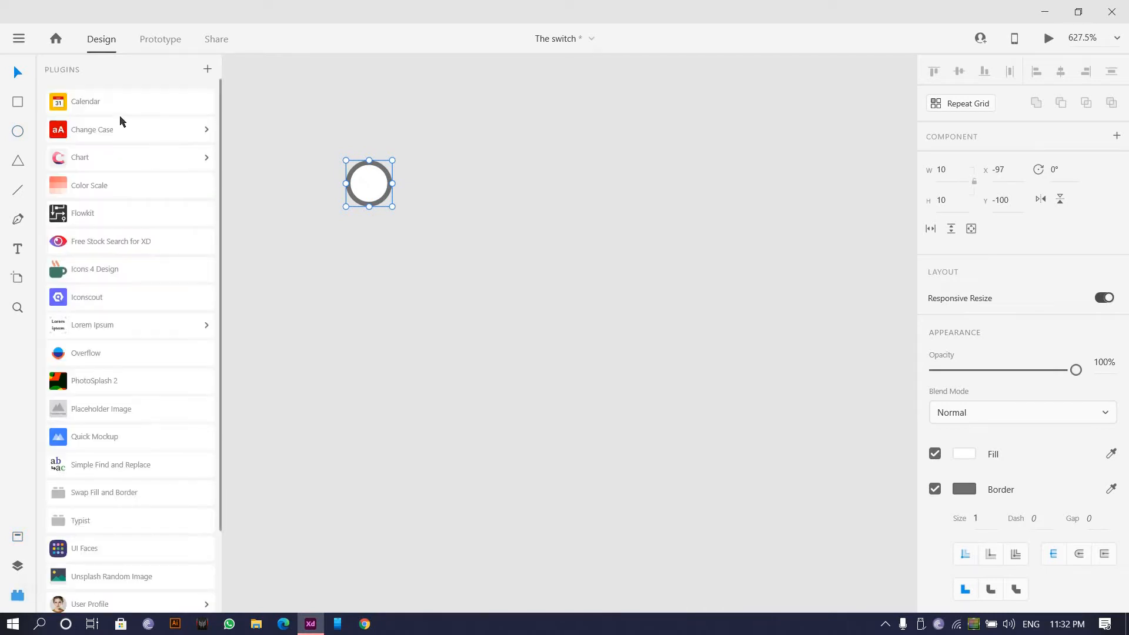
pyautogui.scroll(-2, 124, 329)
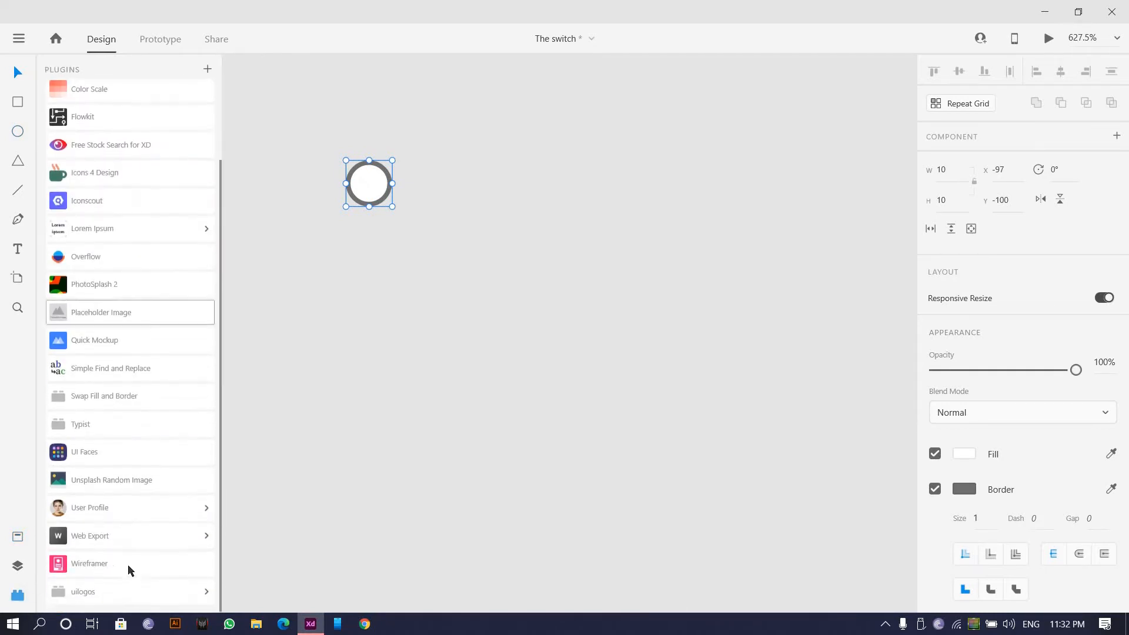
pyautogui.scroll(2, 137, 384)
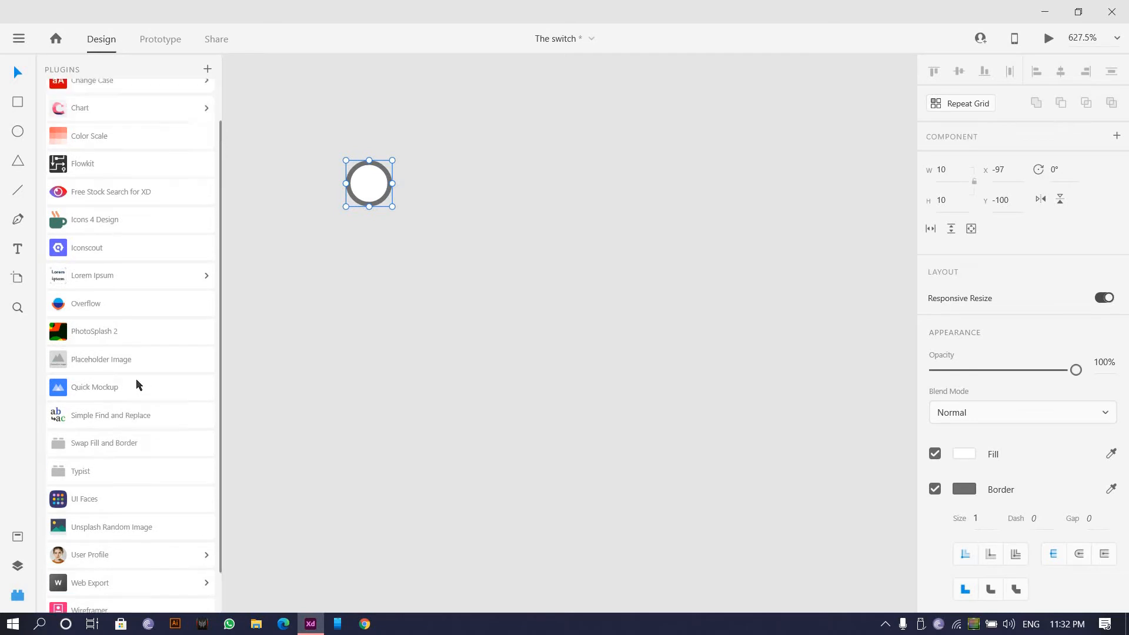
pyautogui.scroll(-2, 136, 383)
pyautogui.scroll(2, 137, 384)
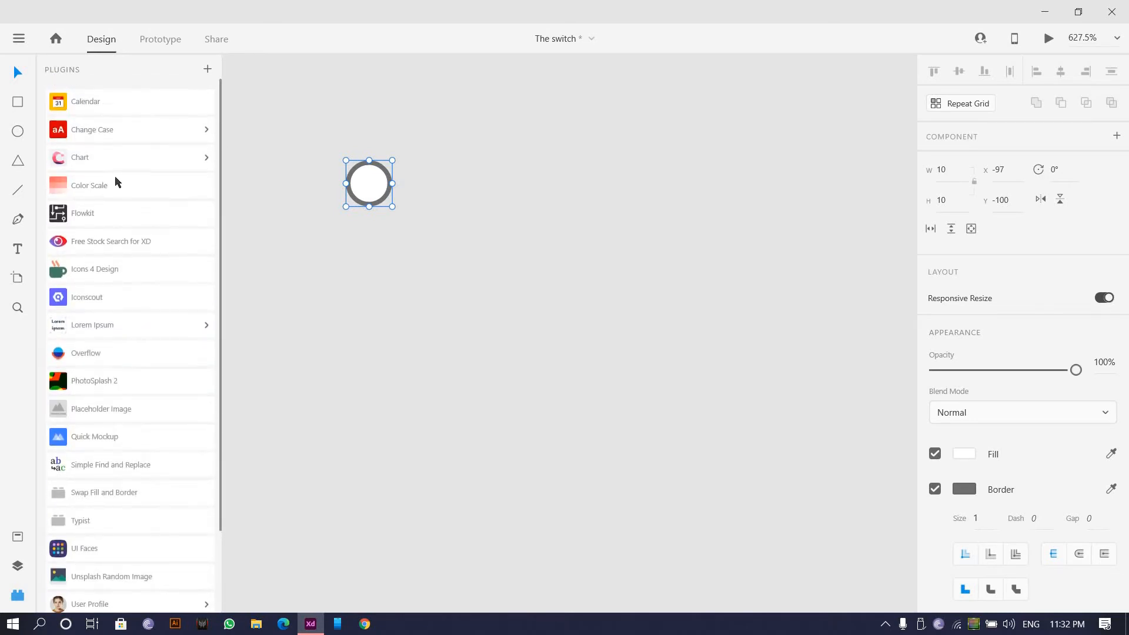
pyautogui.scroll(-2, 118, 353)
pyautogui.scroll(2, 188, 66)
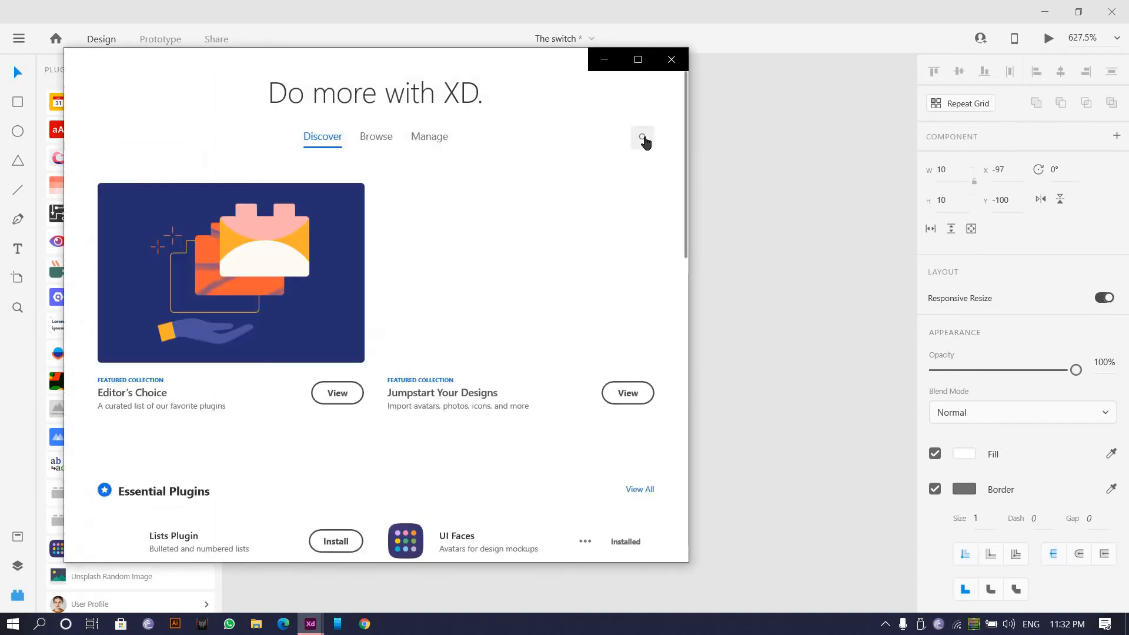
# - Search the plugin catalogue for "confetti"
pyautogui.click(646, 141)
pyautogui.write('Cond')
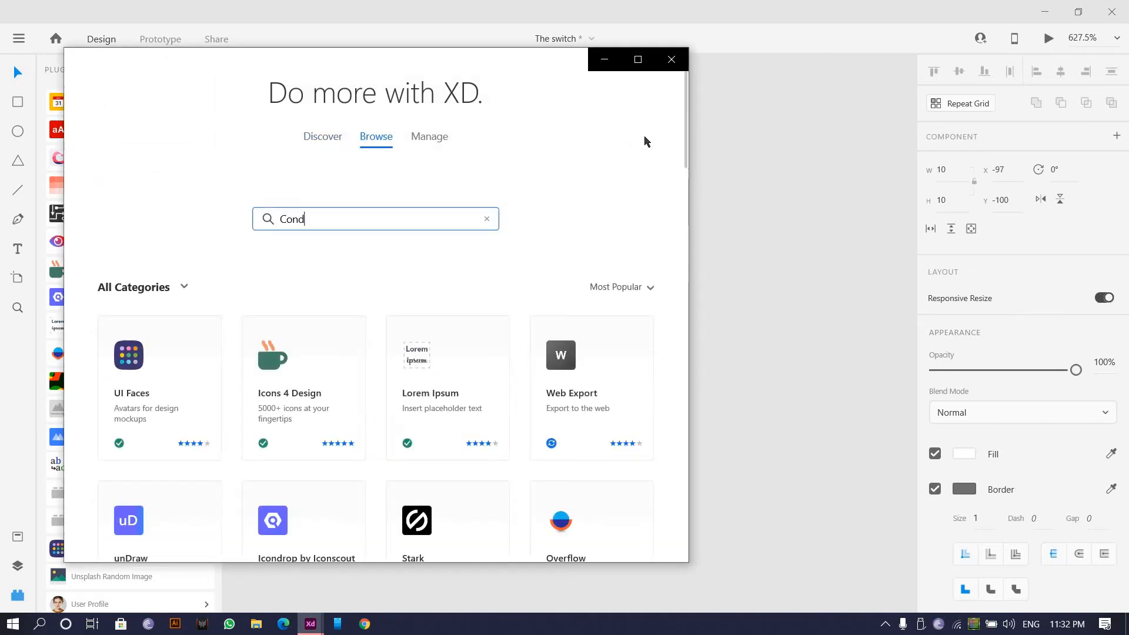
pyautogui.write('fett')
pyautogui.click(488, 221)
pyautogui.click(337, 221)
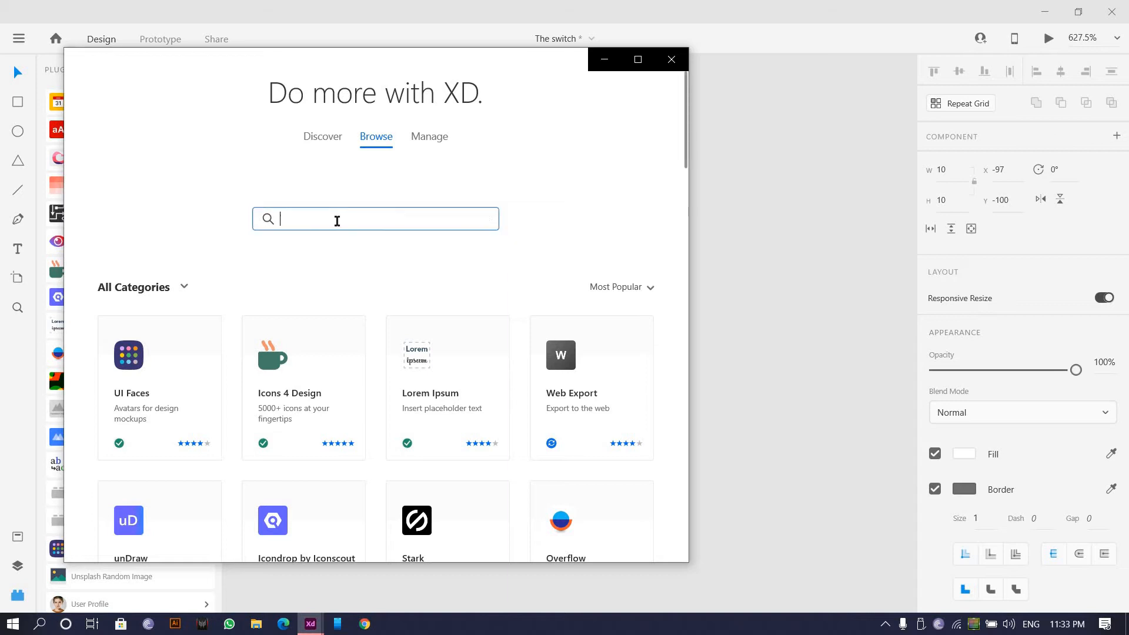
pyautogui.write('confet')
pyautogui.write('tl')
pyautogui.press('BackSpace')
pyautogui.press('BackSpace')
pyautogui.press('BackSpace')
pyautogui.write('ti')
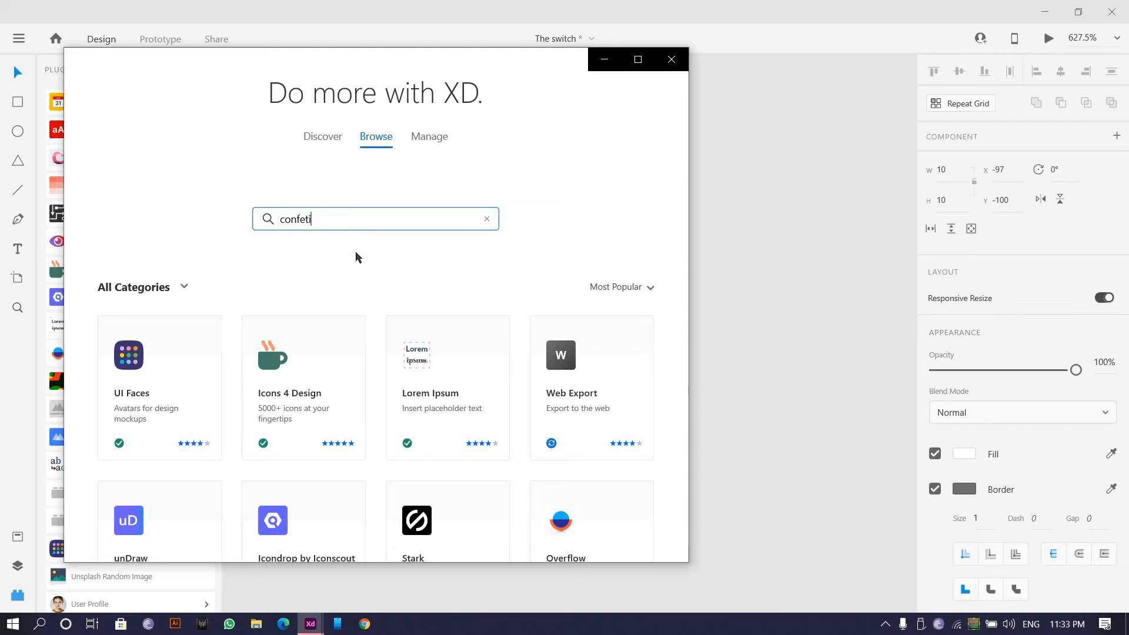
pyautogui.scroll(-1, 360, 263)
pyautogui.scroll(-1, 359, 262)
pyautogui.scroll(1, 408, 186)
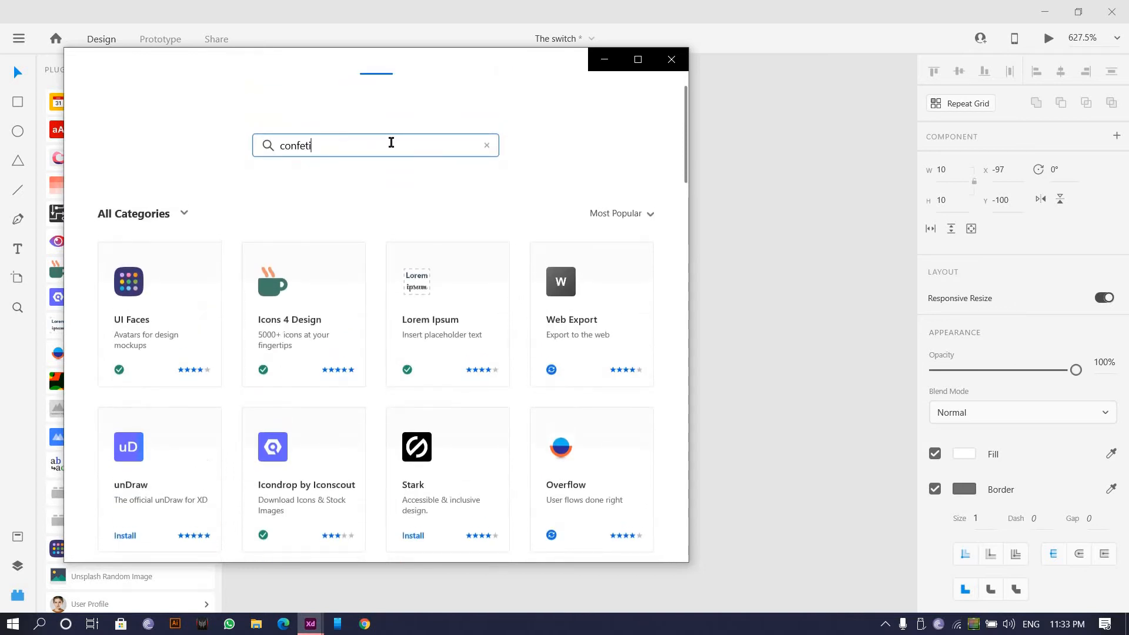
pyautogui.press('Return')
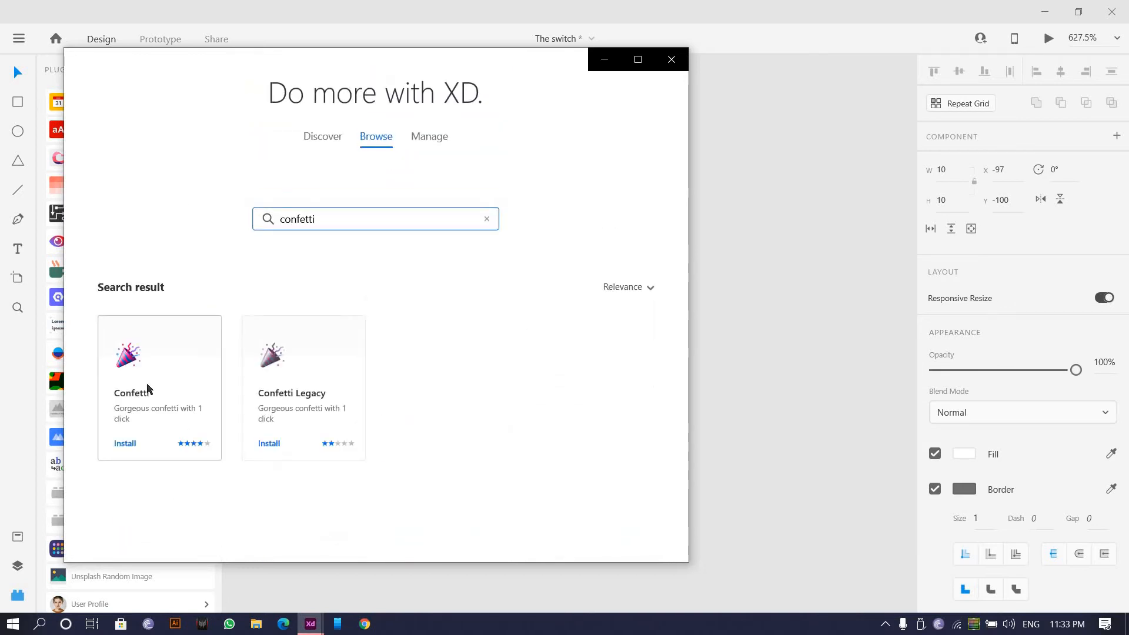
# - Install the Confetti plugin from its details page and close the plugin catalogue
pyautogui.click(116, 450)
pyautogui.scroll(-10, 545, 345)
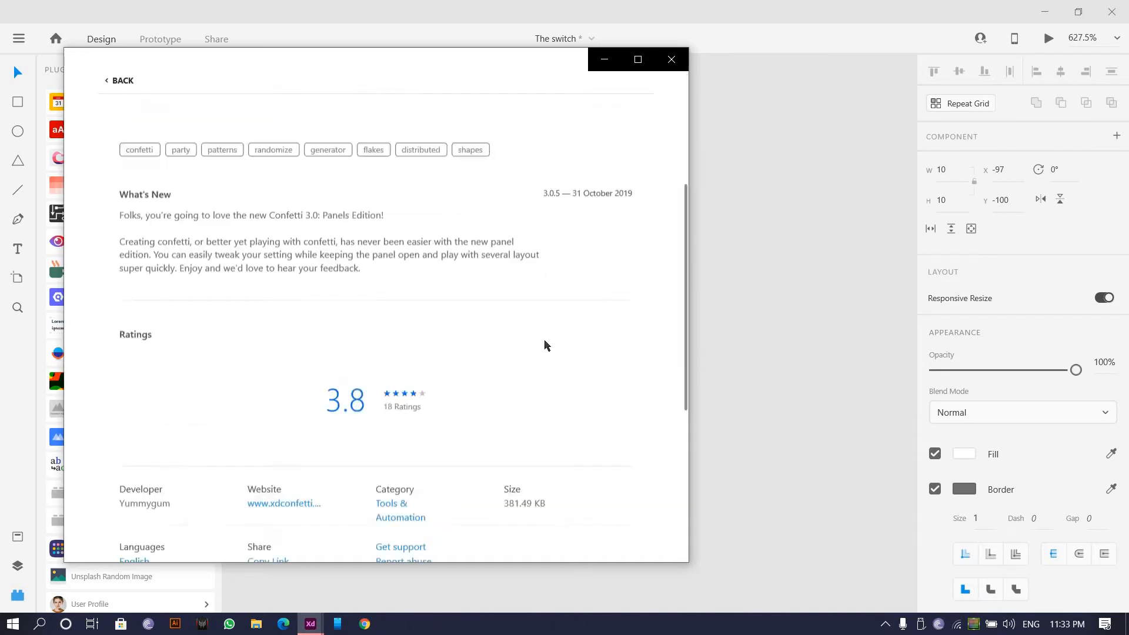
pyautogui.scroll(10, 537, 295)
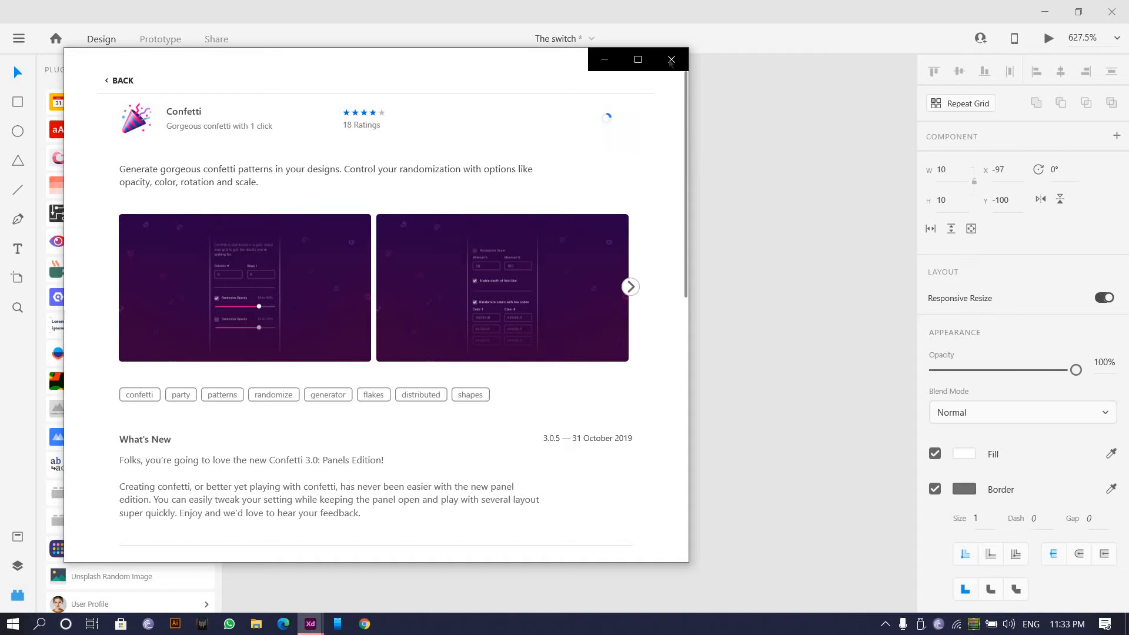
pyautogui.click(671, 60)
# - Place the circle in the artboard's upper-left area at about X 31, Y 29, sized 6 by 6 and without a border
pyautogui.scroll(-5, 453, 343)
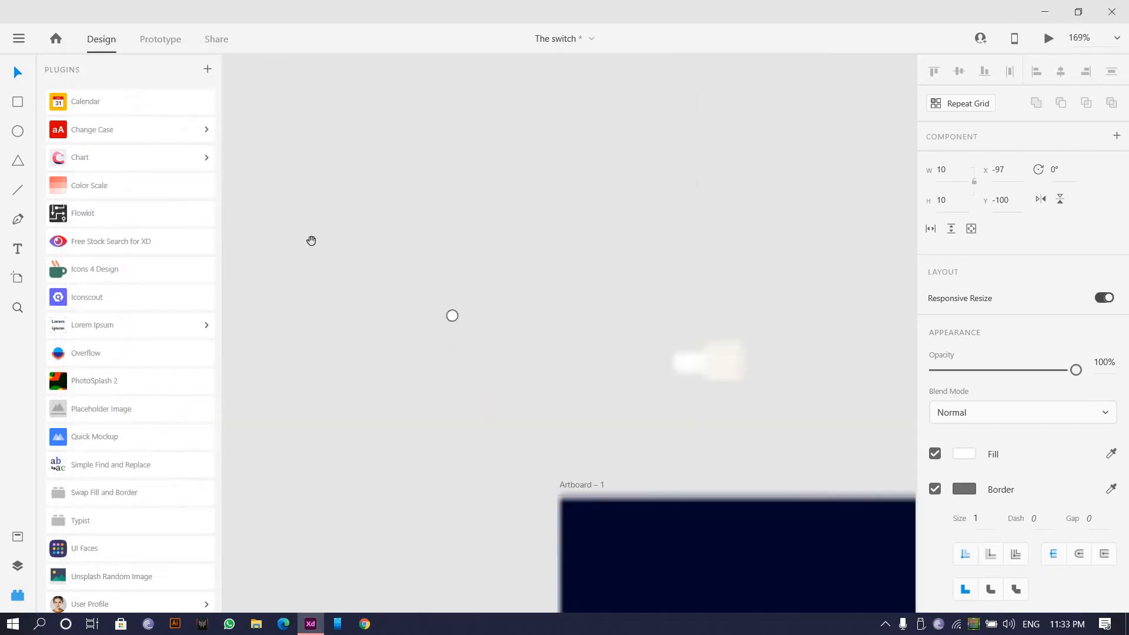
pyautogui.moveTo(455, 343); pyautogui.dragTo(474, 456)
pyautogui.scroll(5, 492, 471)
pyautogui.click(935, 532)
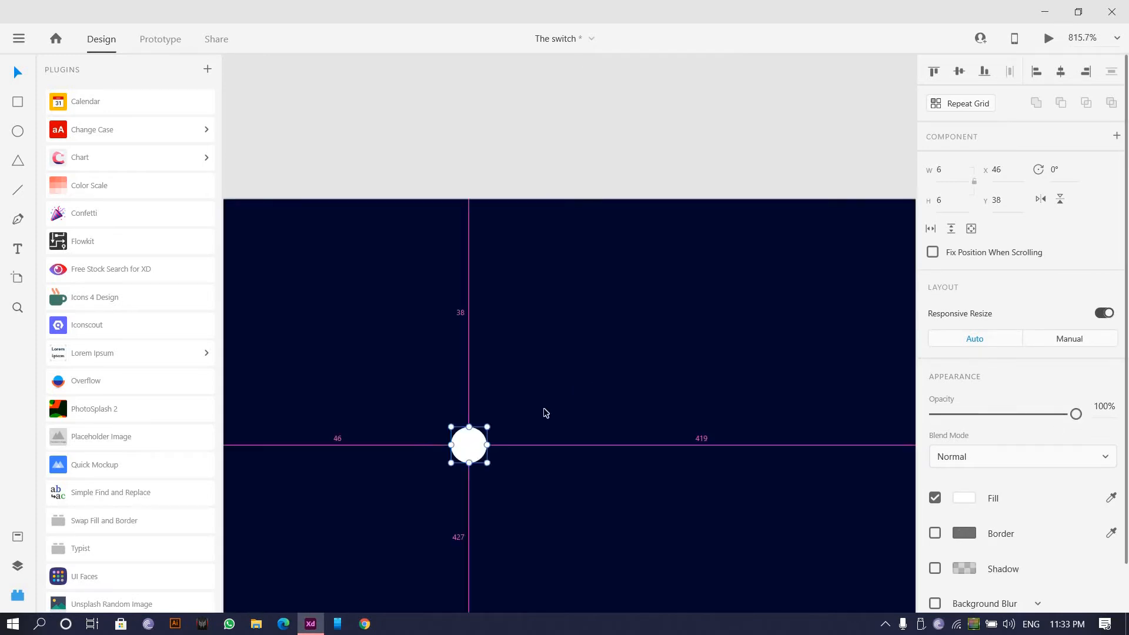
pyautogui.scroll(-3, 524, 408)
pyautogui.moveTo(487, 386); pyautogui.dragTo(482, 385)
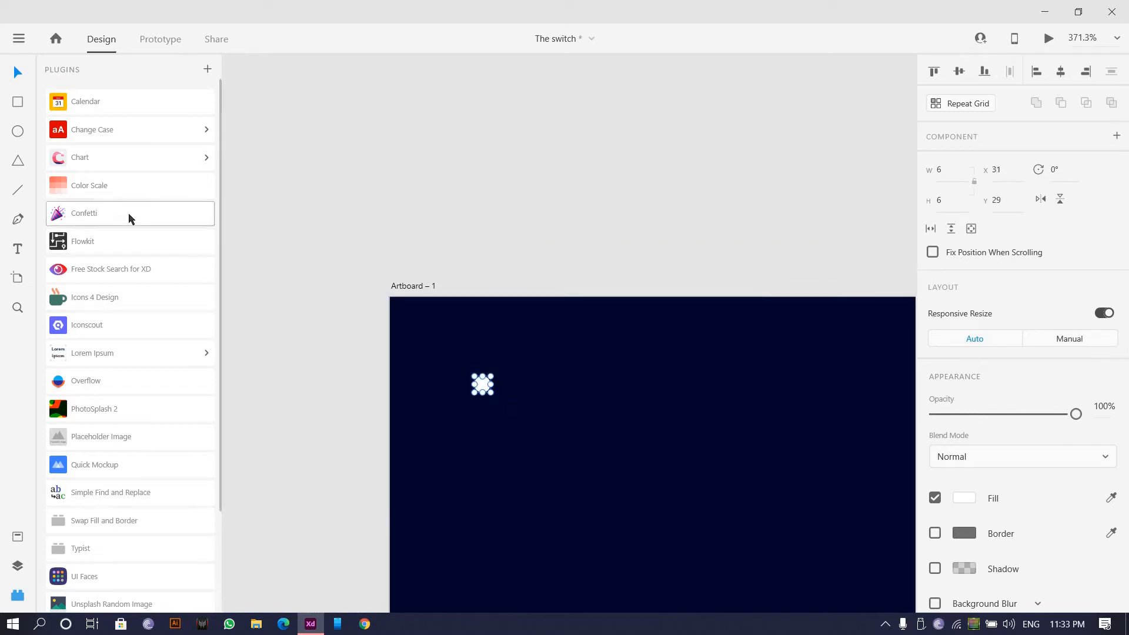
# - Configure Confetti for the circle with random rotation off, random scale from 50 to 100% and depth of field blur on
pyautogui.click(150, 220)
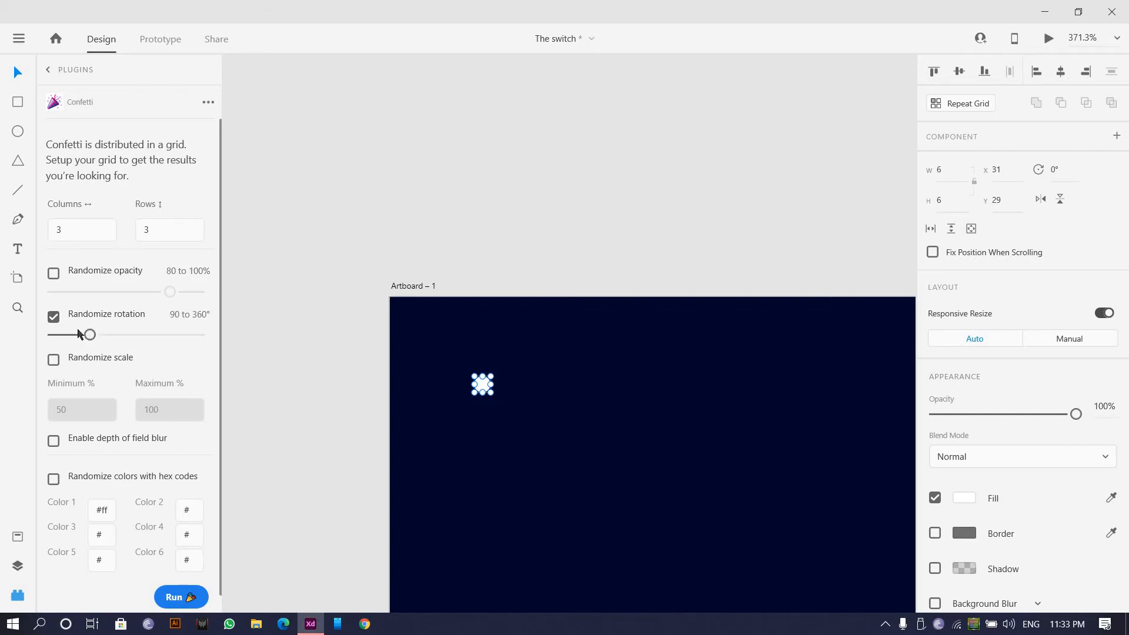
pyautogui.click(54, 360)
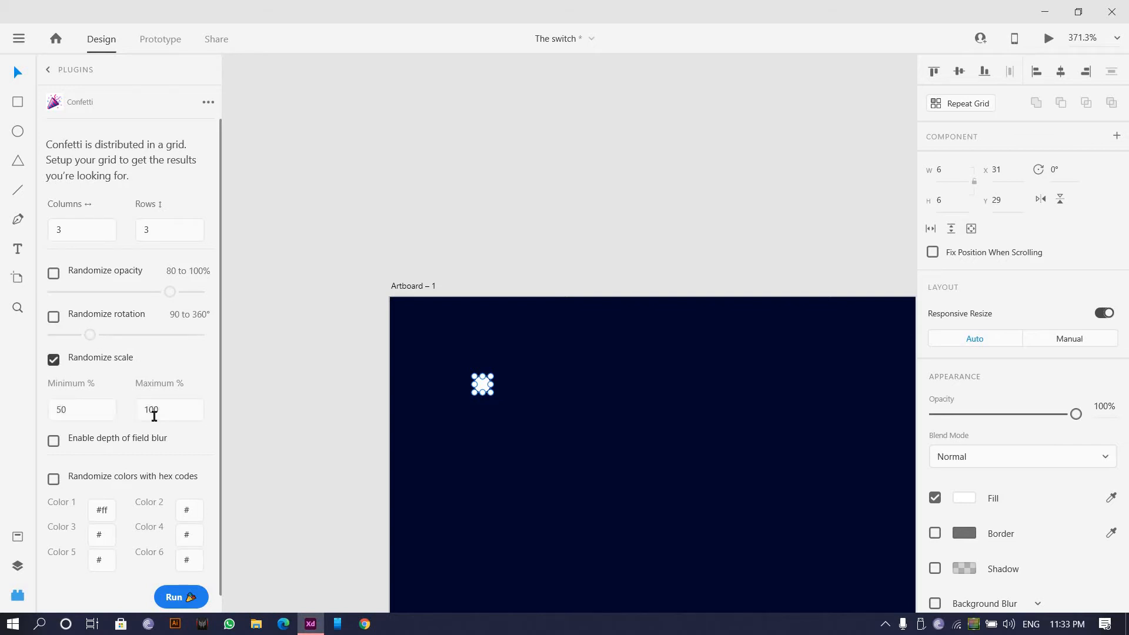
pyautogui.scroll(-1, 157, 424)
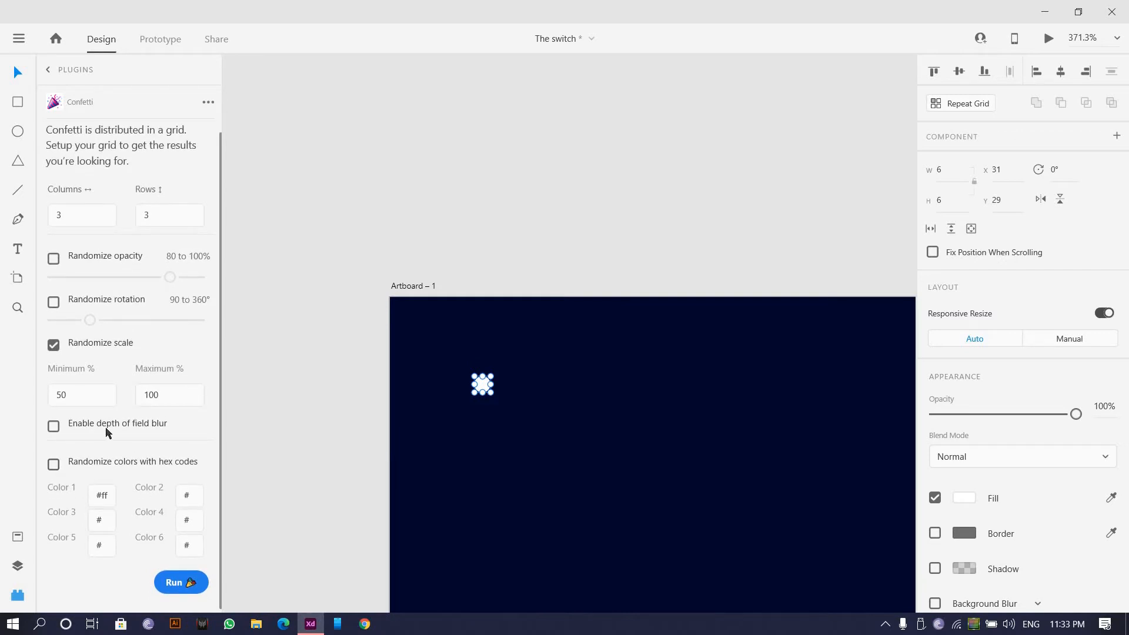
pyautogui.scroll(-1, 1000, 501)
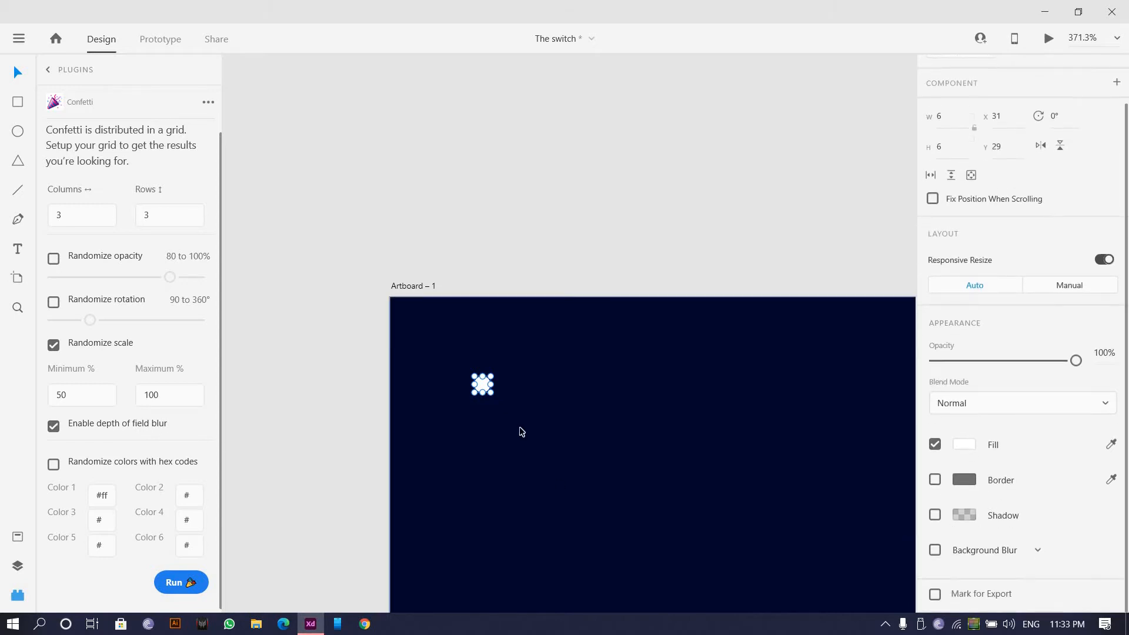
pyautogui.scroll(-2, 506, 410)
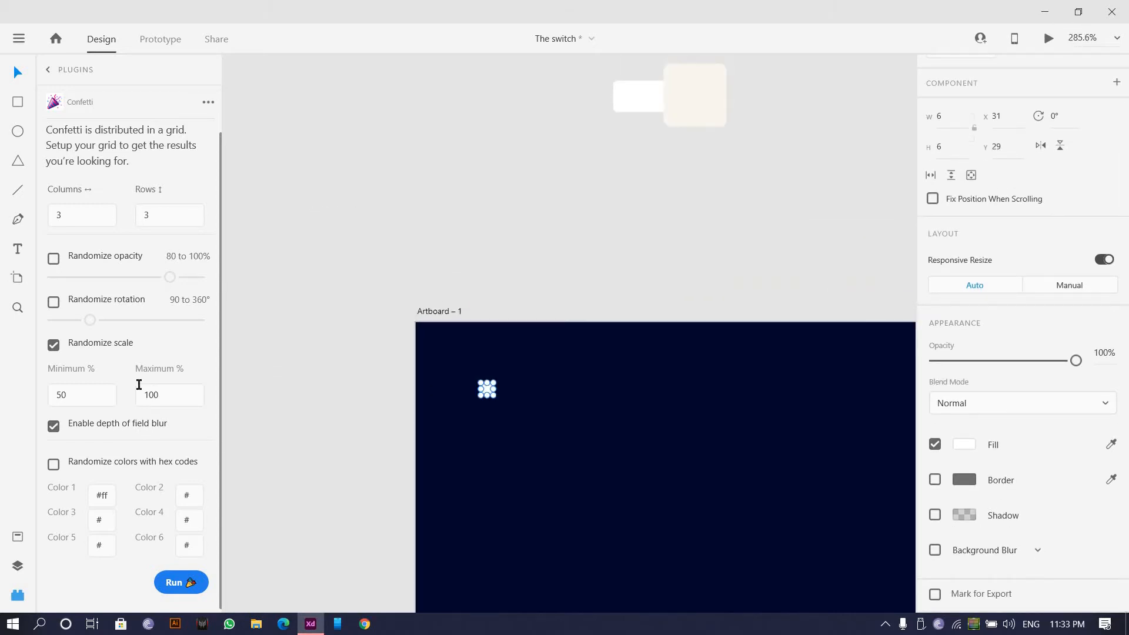
# - Run Confetti on the circle with 3 columns and 3 rows to scatter dots over the artboard
pyautogui.click(181, 582)
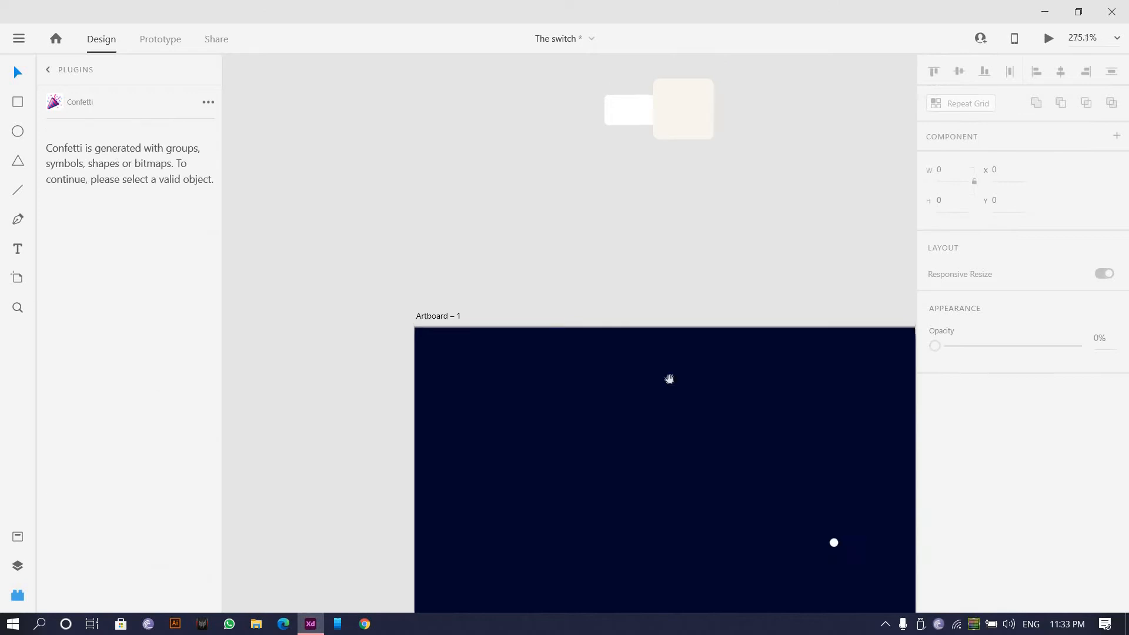
pyautogui.scroll(-5, 476, 398)
pyautogui.scroll(1, 475, 398)
pyautogui.scroll(-4, 482, 259)
pyautogui.scroll(3, 481, 260)
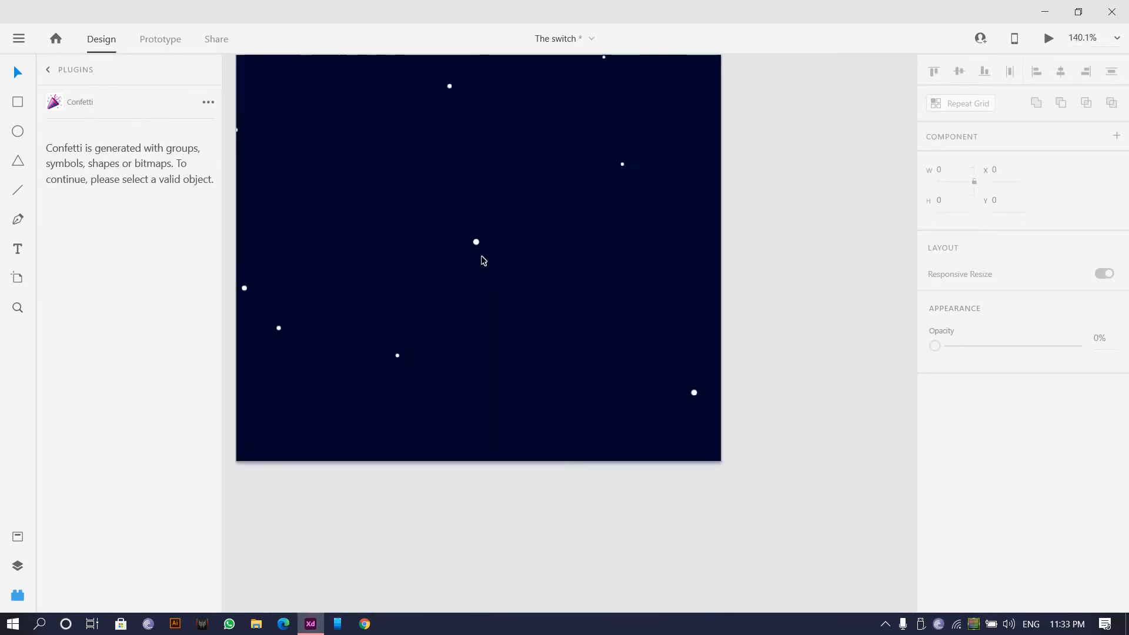
pyautogui.scroll(-5, 481, 259)
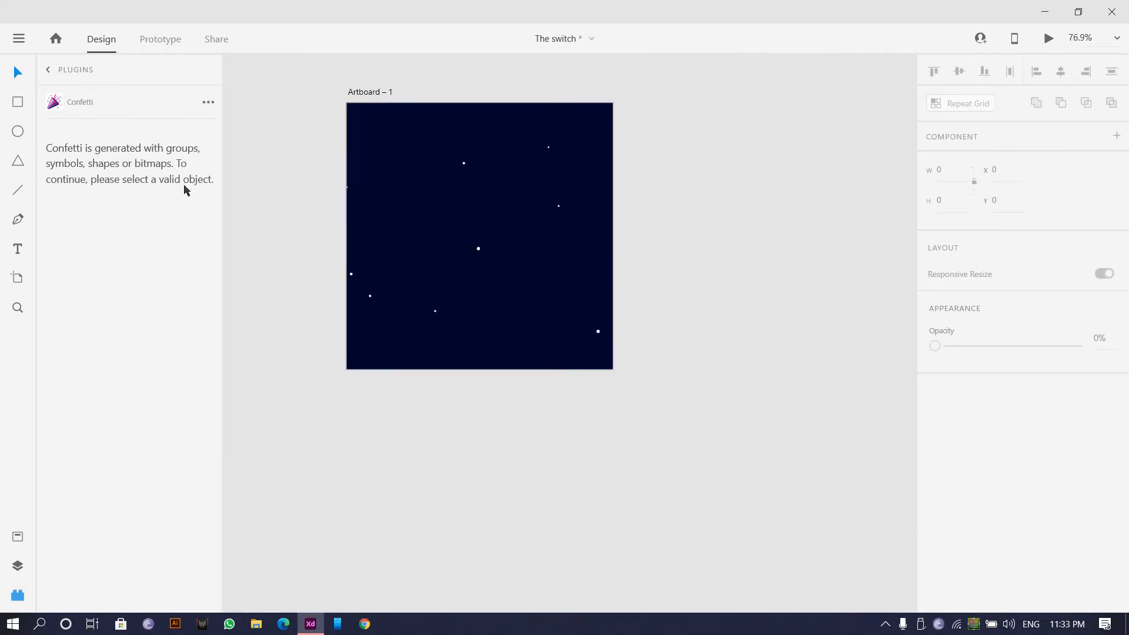
# - Select the dark navy 471 by 471 background square and lock it
pyautogui.hotkey('ctrl', 'a')
pyautogui.moveTo(616, 362); pyautogui.dragTo(414, 367)
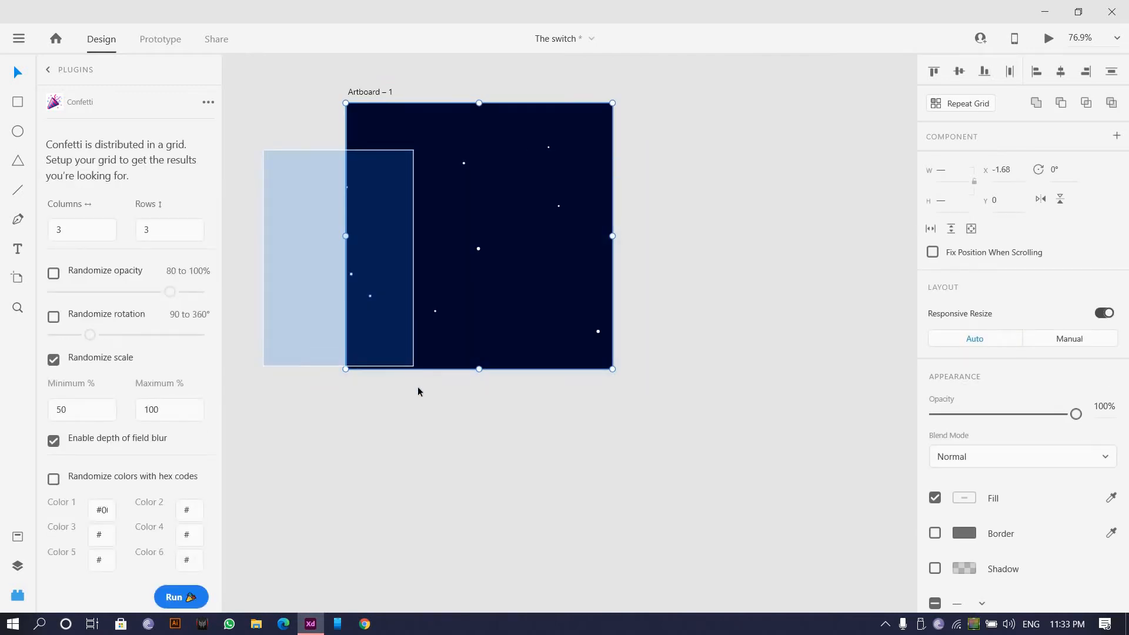
pyautogui.click(418, 390)
pyautogui.scroll(4, 380, 320)
pyautogui.click(396, 369)
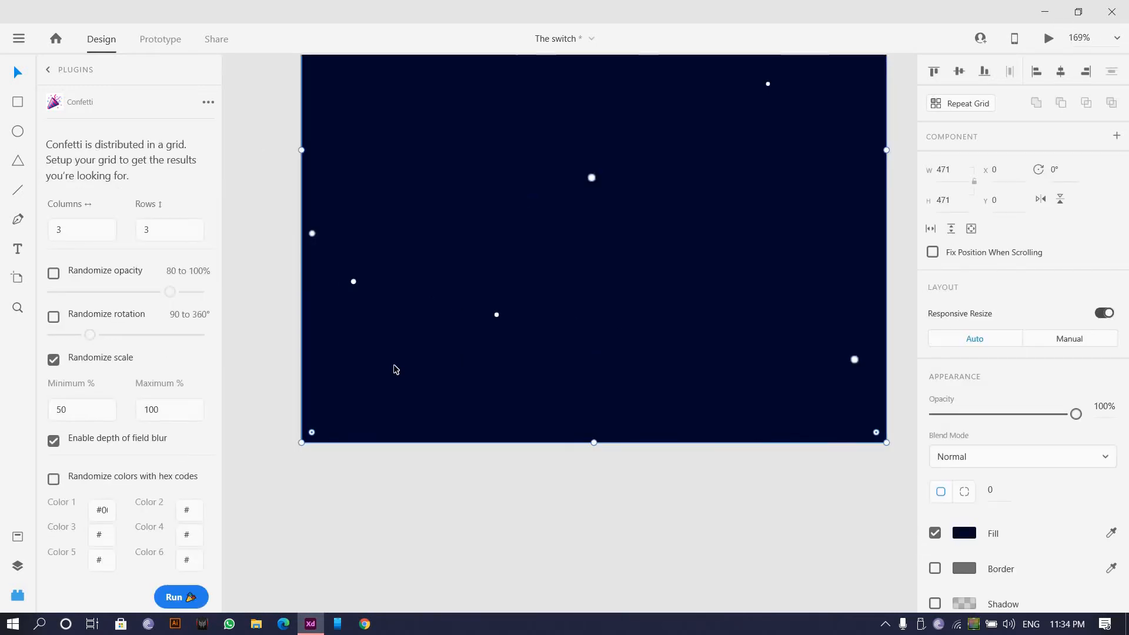
pyautogui.hotkey('ctrl', 'l')
# - Run Confetti on the small dot in the lower part of the artboard to scatter additional smaller dots
pyautogui.click(497, 317)
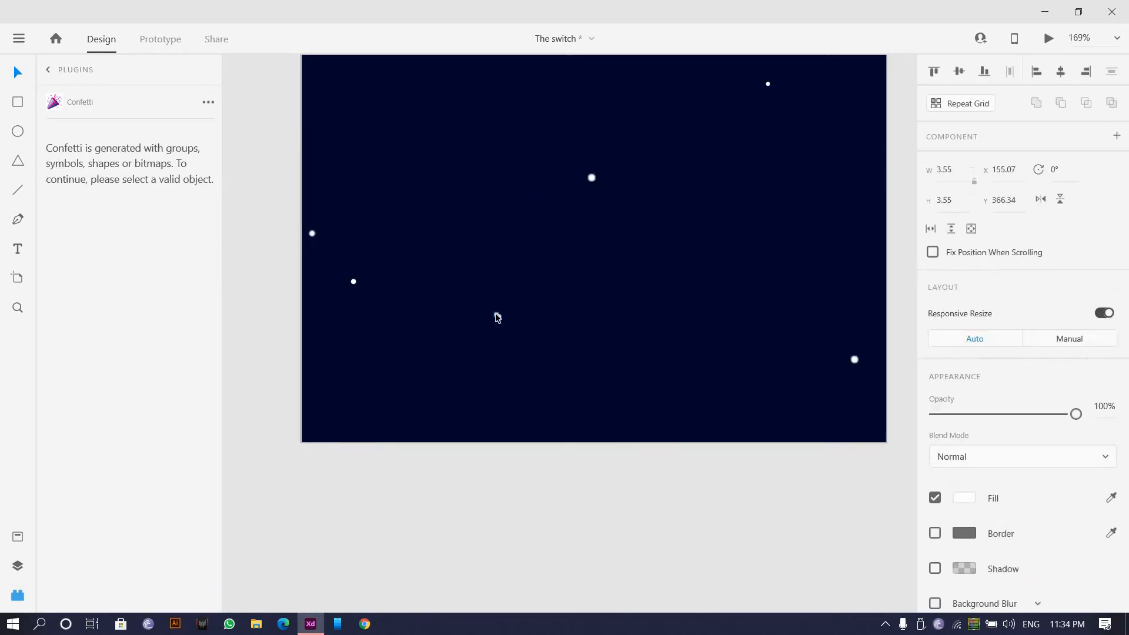
pyautogui.scroll(-1, 496, 315)
pyautogui.press('Delete')
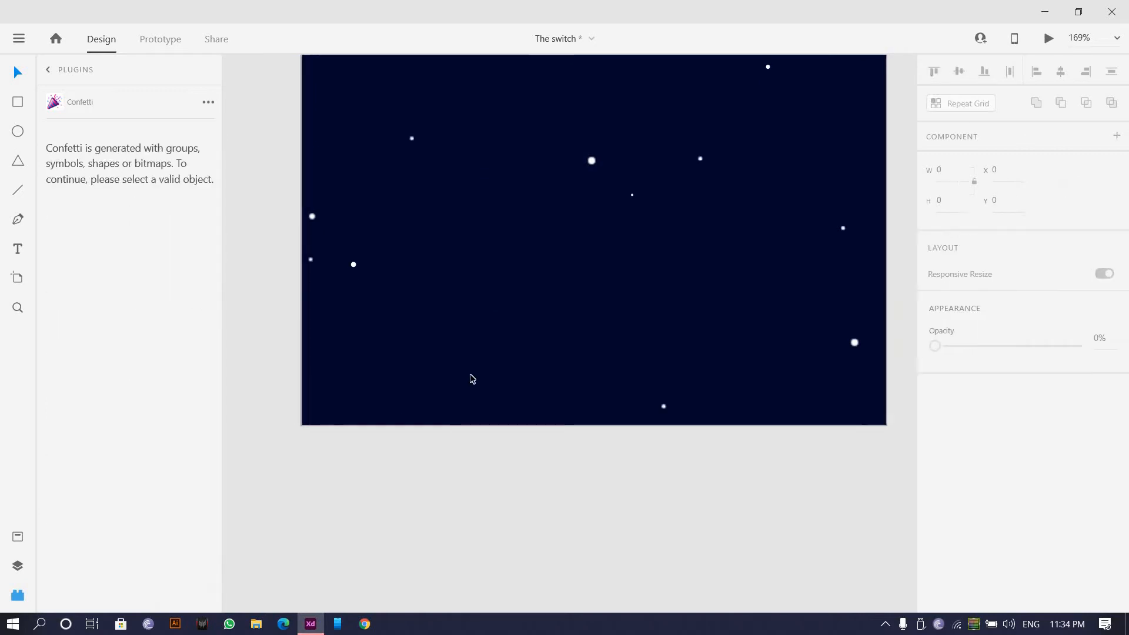
pyautogui.scroll(-2, 465, 400)
pyautogui.scroll(2, 460, 418)
pyautogui.scroll(-3, 450, 330)
pyautogui.scroll(1, 450, 329)
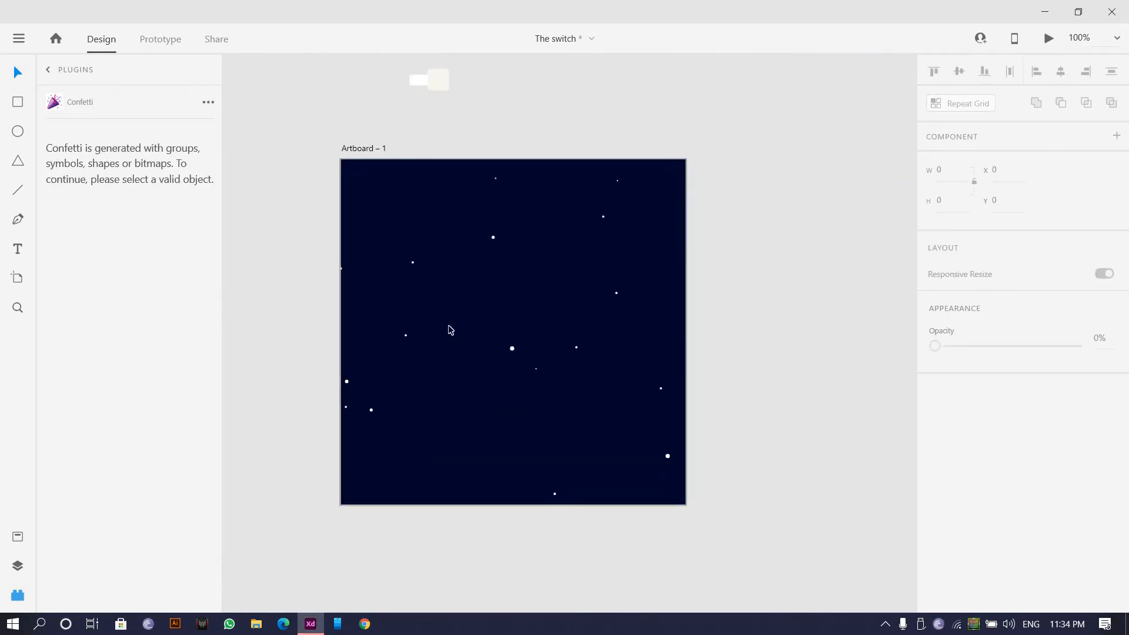
pyautogui.scroll(2, 449, 328)
pyautogui.scroll(-2, 336, 209)
pyautogui.scroll(-1, 270, 133)
# - Select all the scattered dots and lower their opacity to about 74%
pyautogui.moveTo(644, 411); pyautogui.dragTo(806, 460)
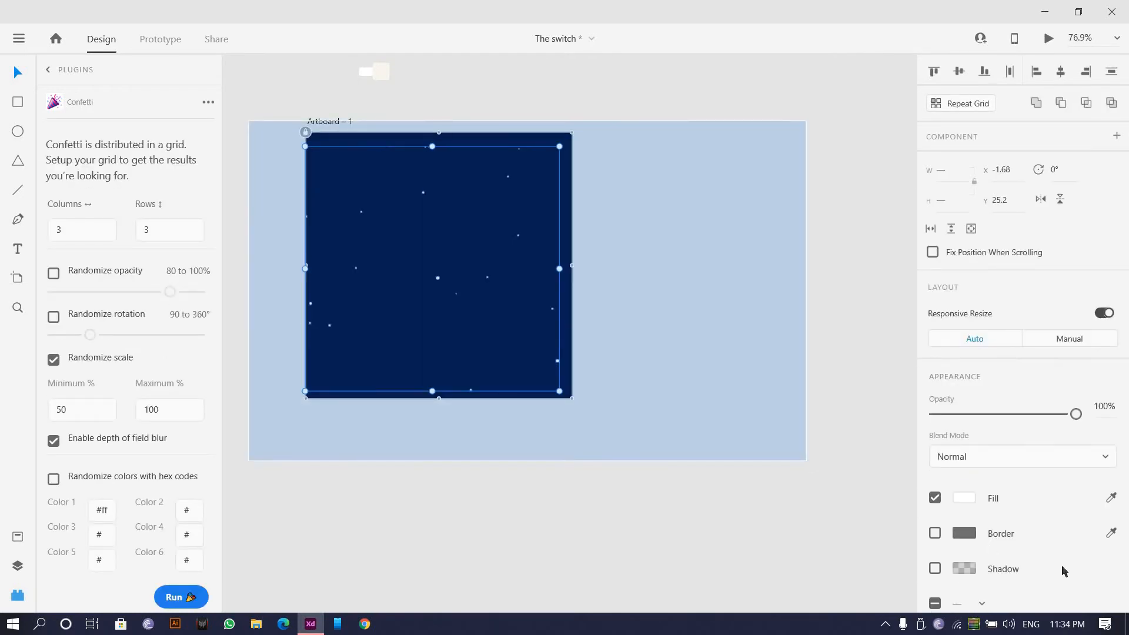
pyautogui.moveTo(1028, 419); pyautogui.dragTo(1040, 415)
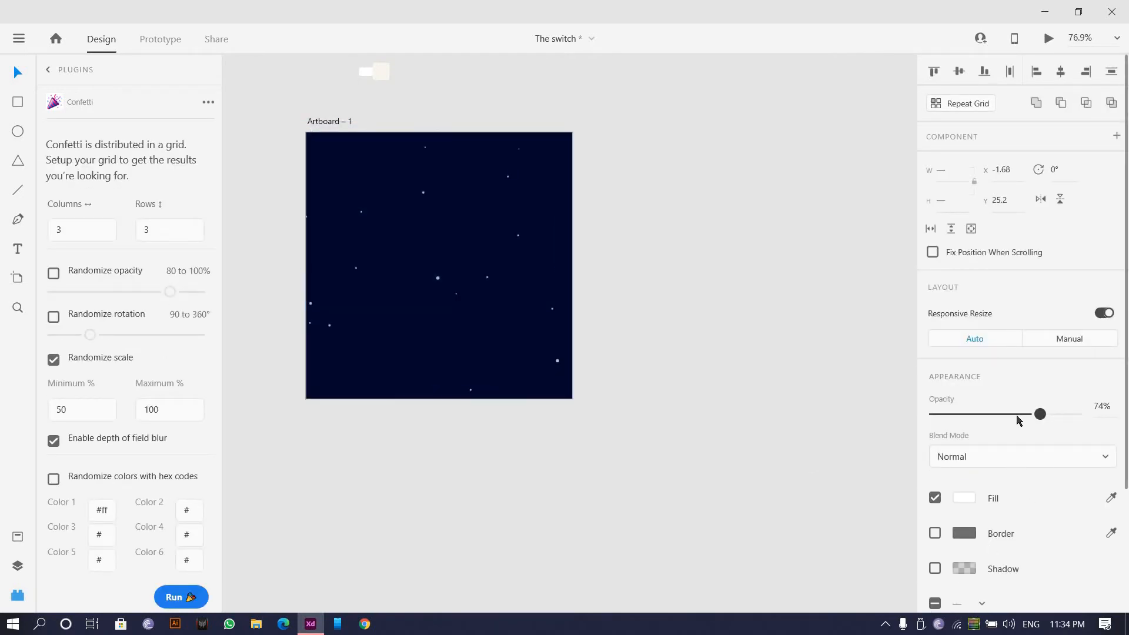
pyautogui.click(764, 328)
pyautogui.scroll(-3, 763, 328)
pyautogui.scroll(5, 506, 288)
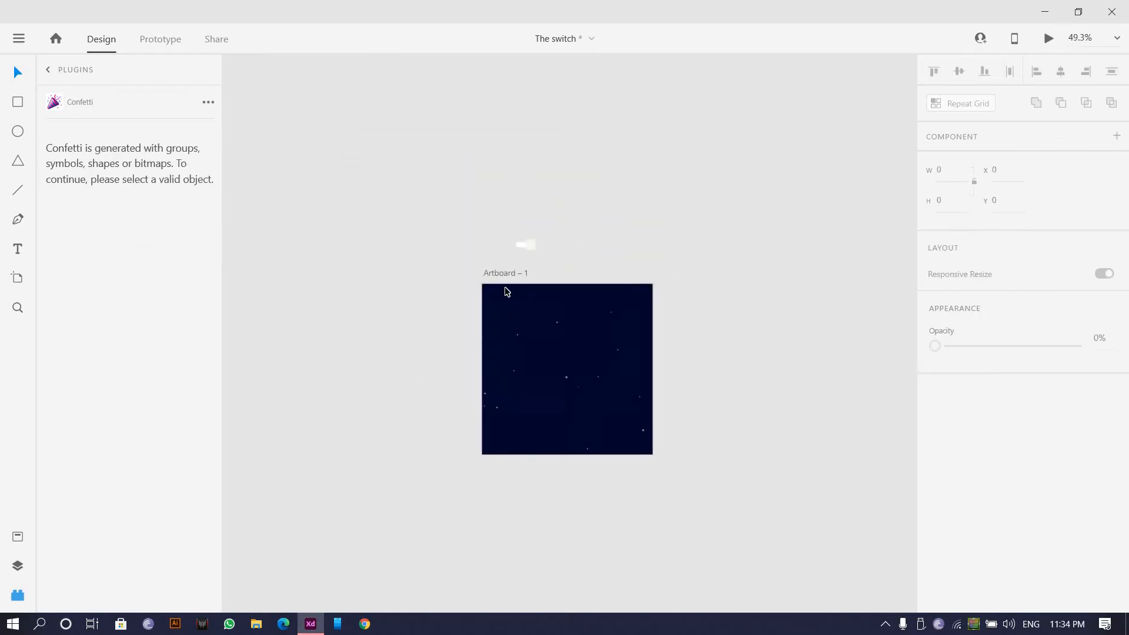
pyautogui.scroll(3, 506, 287)
pyautogui.scroll(-3, 506, 287)
pyautogui.scroll(-2, 556, 194)
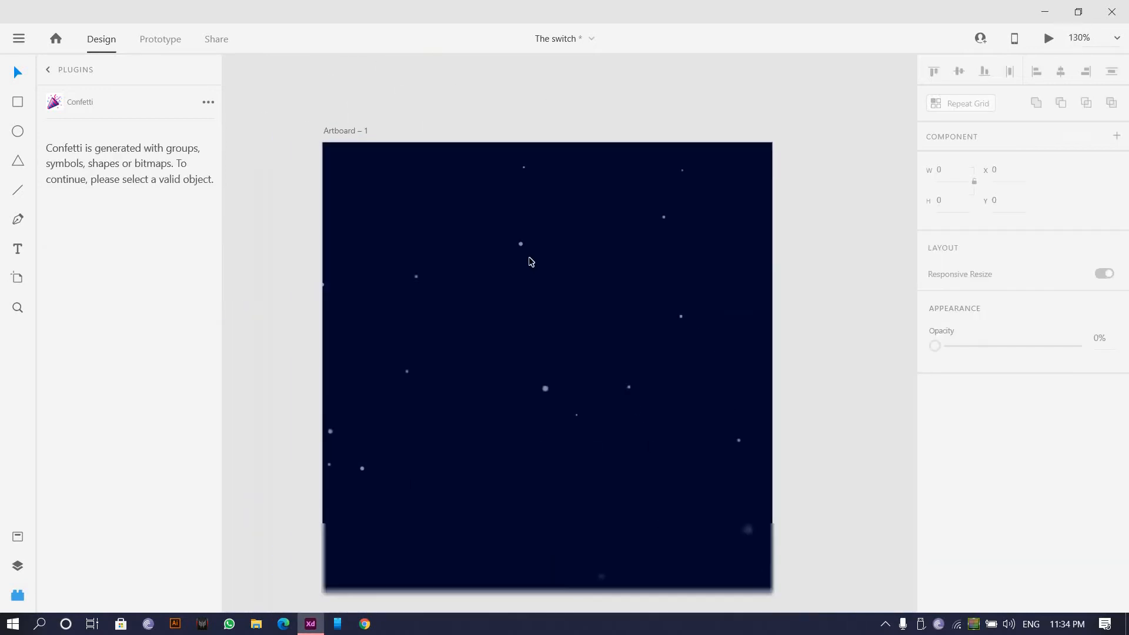
# - Move the white rectangle and cream rounded square together onto the artboard near its centre, at about X 170, Y 181
pyautogui.scroll(2, 530, 261)
pyautogui.moveTo(373, 209); pyautogui.dragTo(757, 249)
pyautogui.hotkey('ctrl', 'z')
pyautogui.scroll(2, 408, 141)
pyautogui.moveTo(523, 161); pyautogui.dragTo(388, 108)
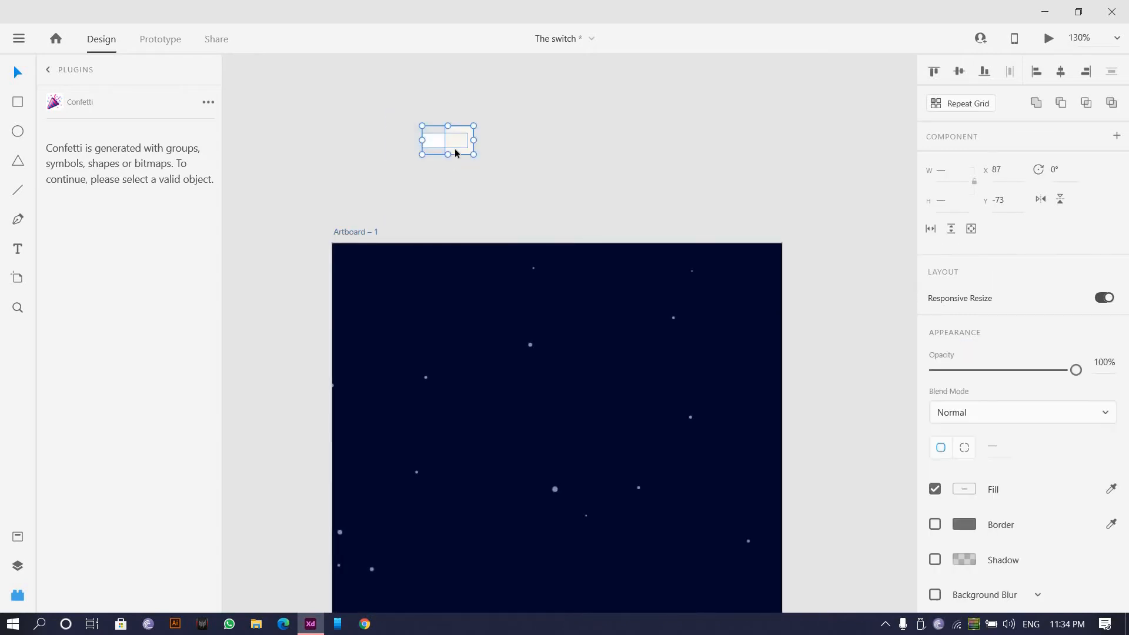
pyautogui.scroll(4, 453, 156)
pyautogui.moveTo(568, 445); pyautogui.dragTo(666, 507)
pyautogui.scroll(-3, 636, 489)
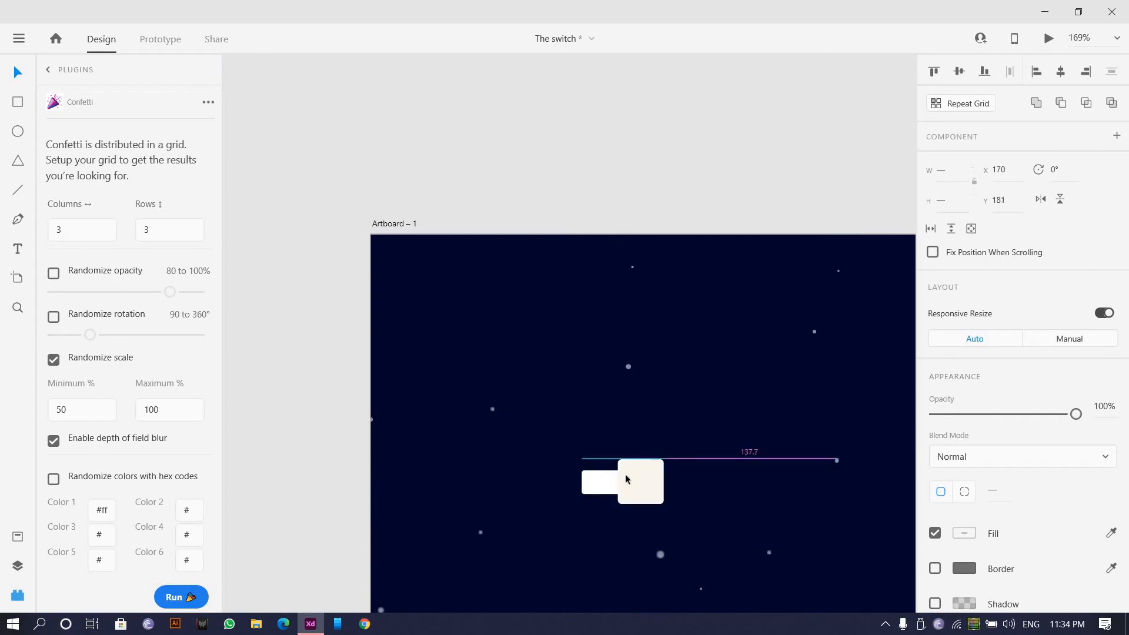
pyautogui.scroll(-4, 513, 272)
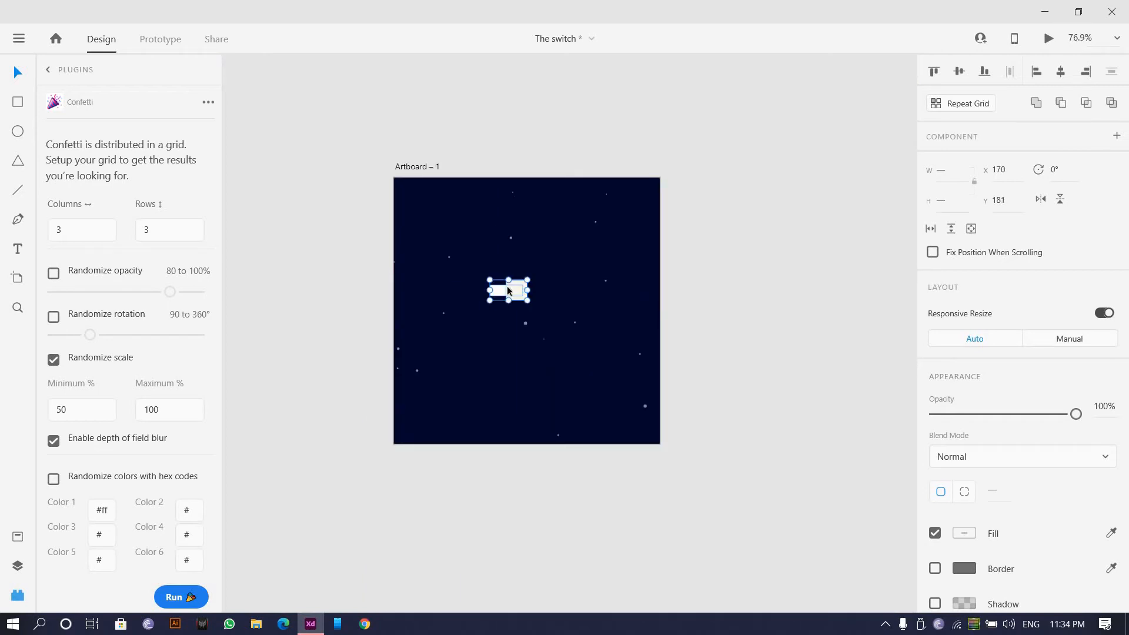
# - Move the white rectangle and cream rounded square together to the artboard's centre, with the cream square at about X 199, Y 218
pyautogui.scroll(4, 507, 286)
pyautogui.moveTo(491, 277); pyautogui.dragTo(478, 278)
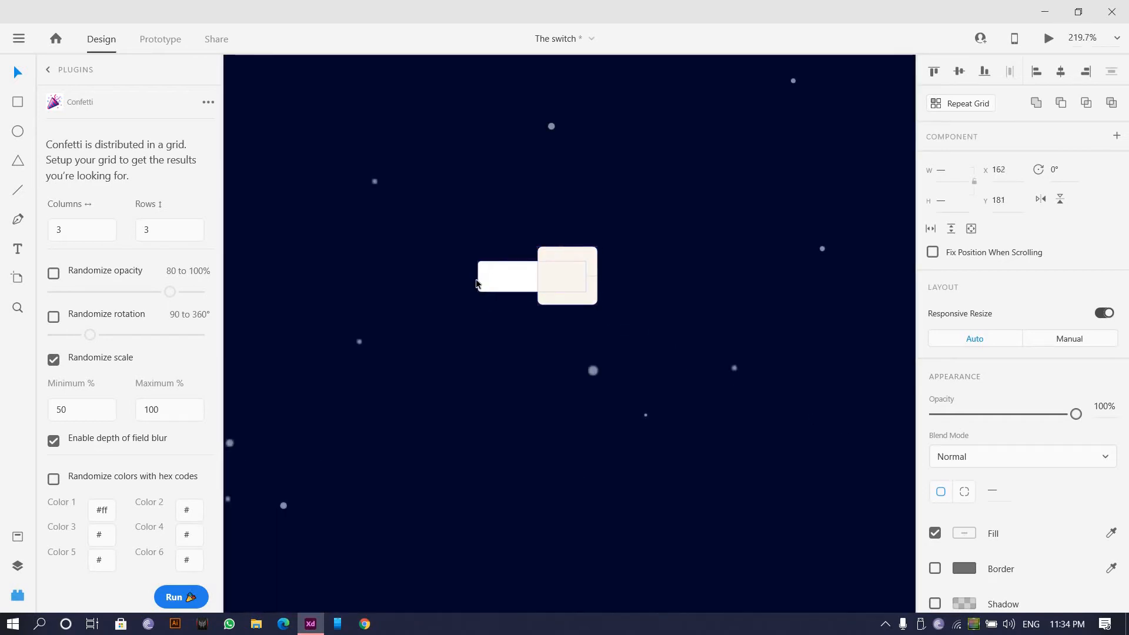
pyautogui.scroll(-4, 477, 284)
pyautogui.click(534, 281)
pyautogui.scroll(5, 537, 280)
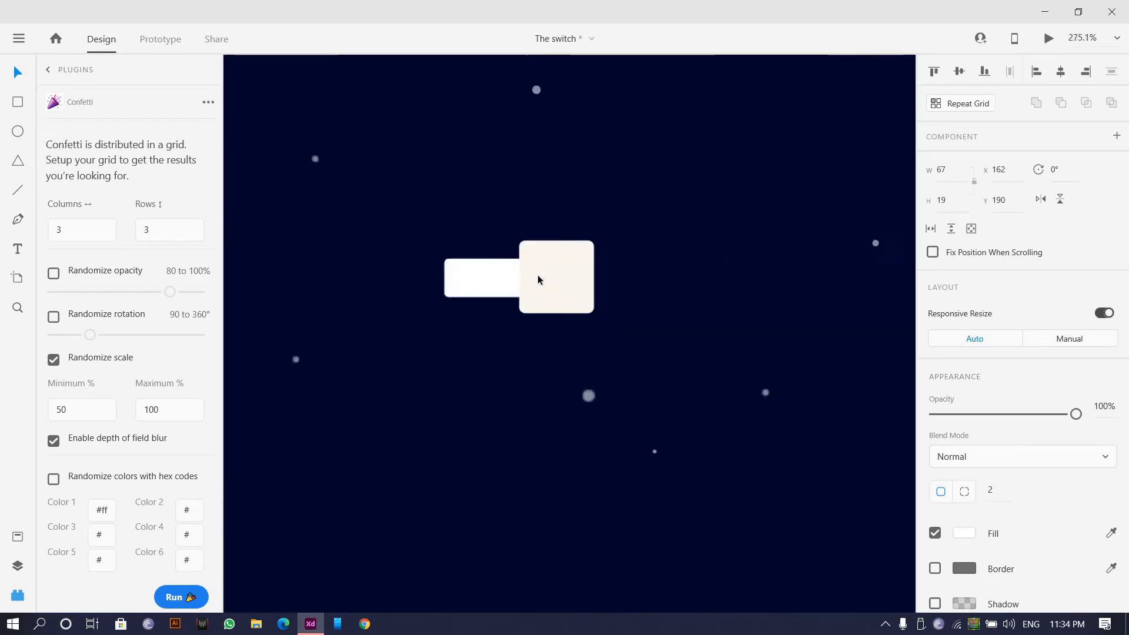
pyautogui.scroll(-4, 539, 280)
pyautogui.moveTo(539, 280); pyautogui.dragTo(584, 328)
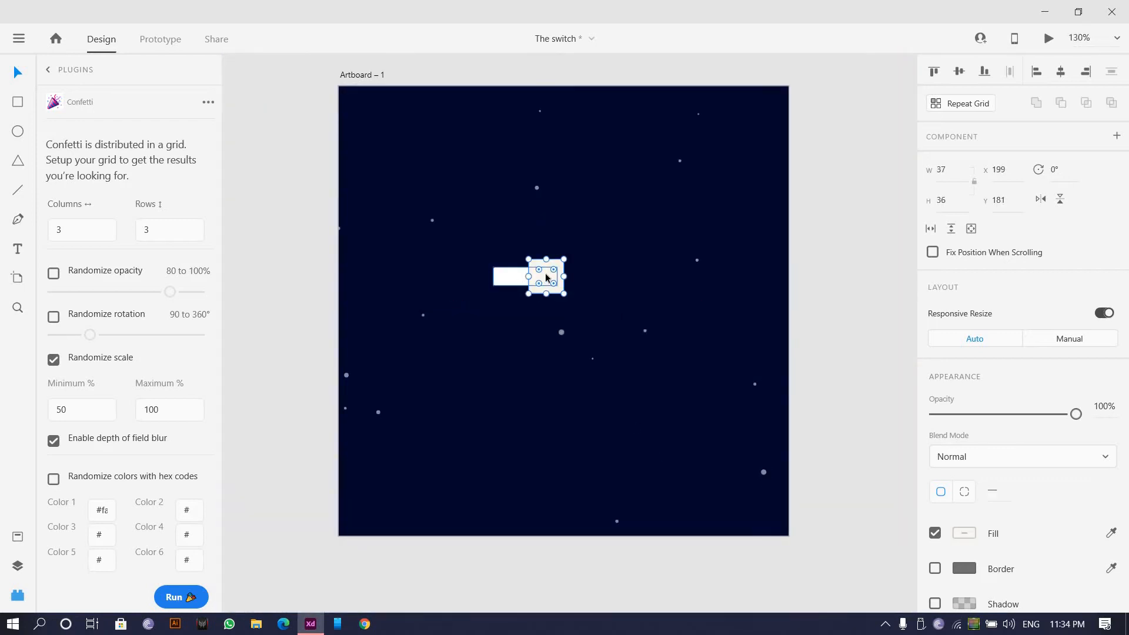
pyautogui.moveTo(553, 277); pyautogui.dragTo(584, 314)
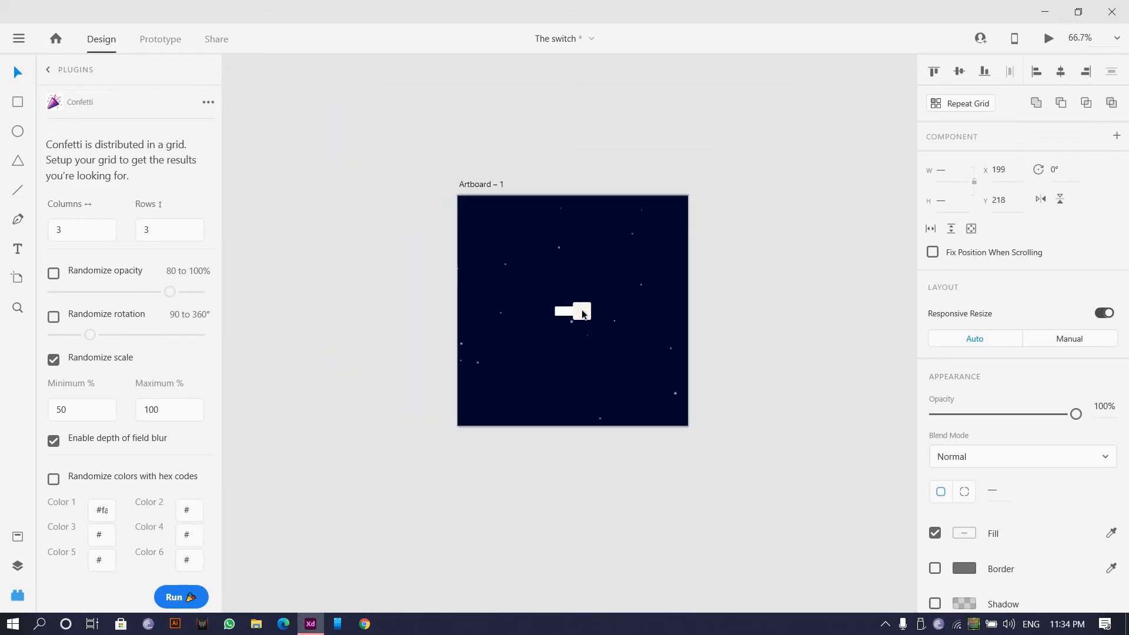
pyautogui.scroll(3, 584, 314)
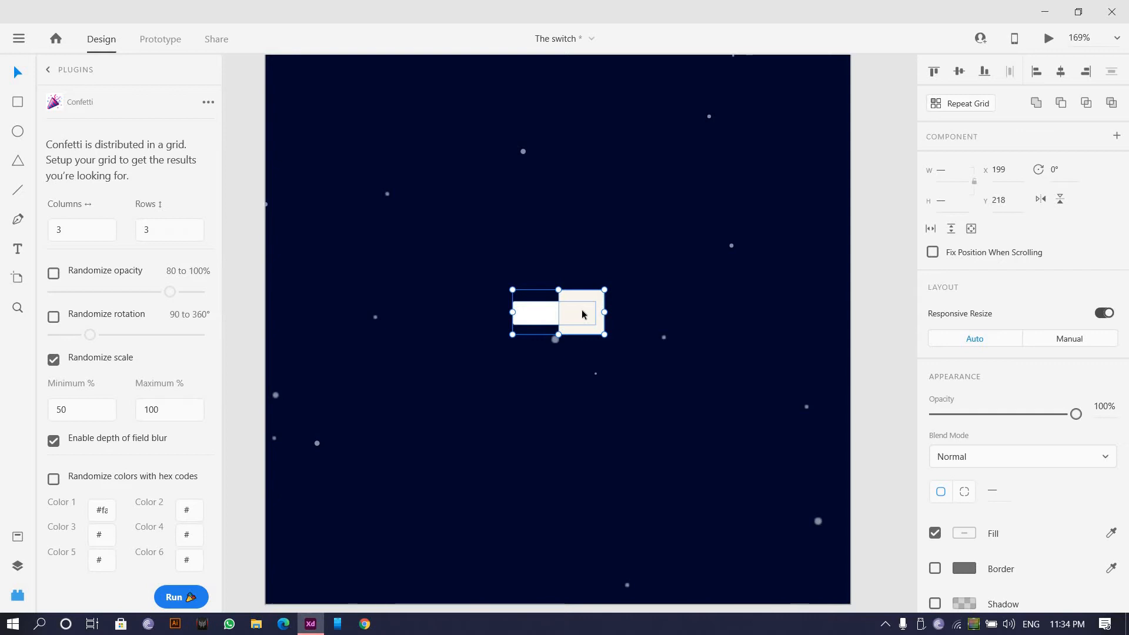
# - Move the cream rounded square horizontally to the left end of the white rectangle
pyautogui.scroll(4, 583, 310)
pyautogui.moveTo(570, 323); pyautogui.dragTo(458, 323)
pyautogui.hotkey('ctrl', 'z')
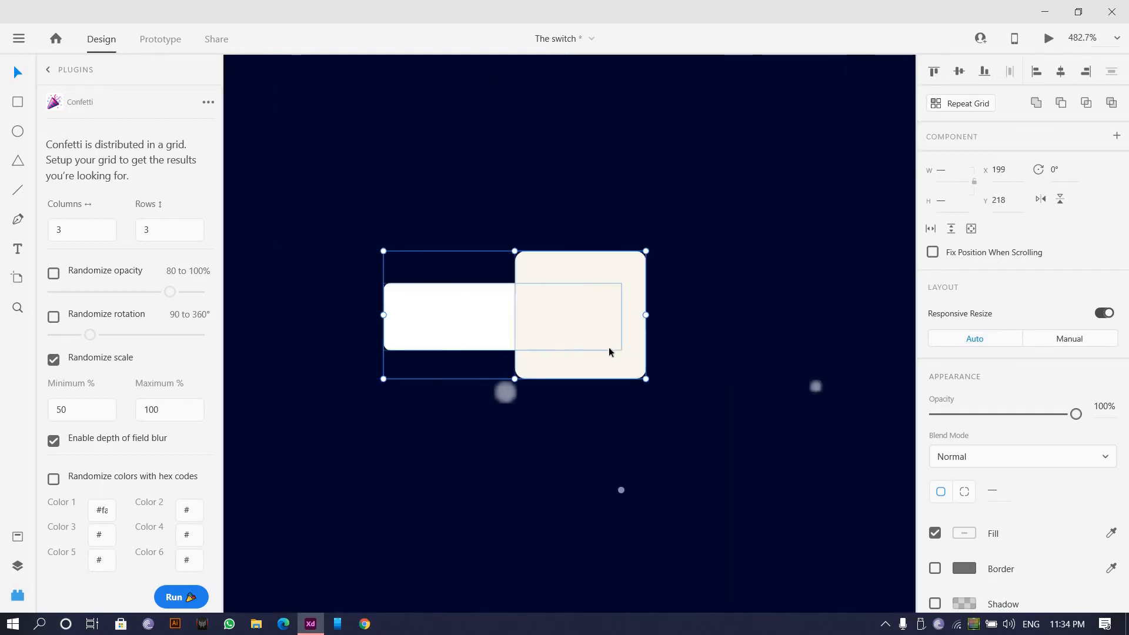
pyautogui.press('Escape')
pyautogui.moveTo(607, 348); pyautogui.dragTo(446, 347)
# - Select the cream square with the white rectangle and recentre the pair on the artboard at about X 198, Y 218
pyautogui.keyDown('shift'); pyautogui.click(559, 336); pyautogui.keyUp('shift')
pyautogui.scroll(-4, 559, 339)
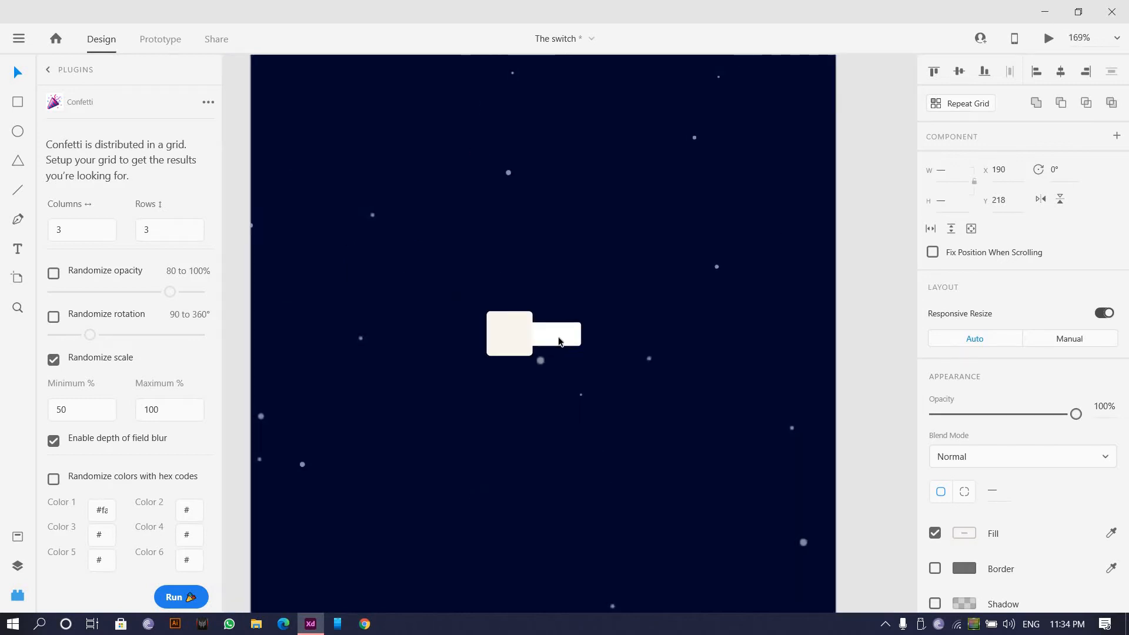
pyautogui.moveTo(559, 338); pyautogui.dragTo(568, 340)
pyautogui.scroll(-3, 516, 399)
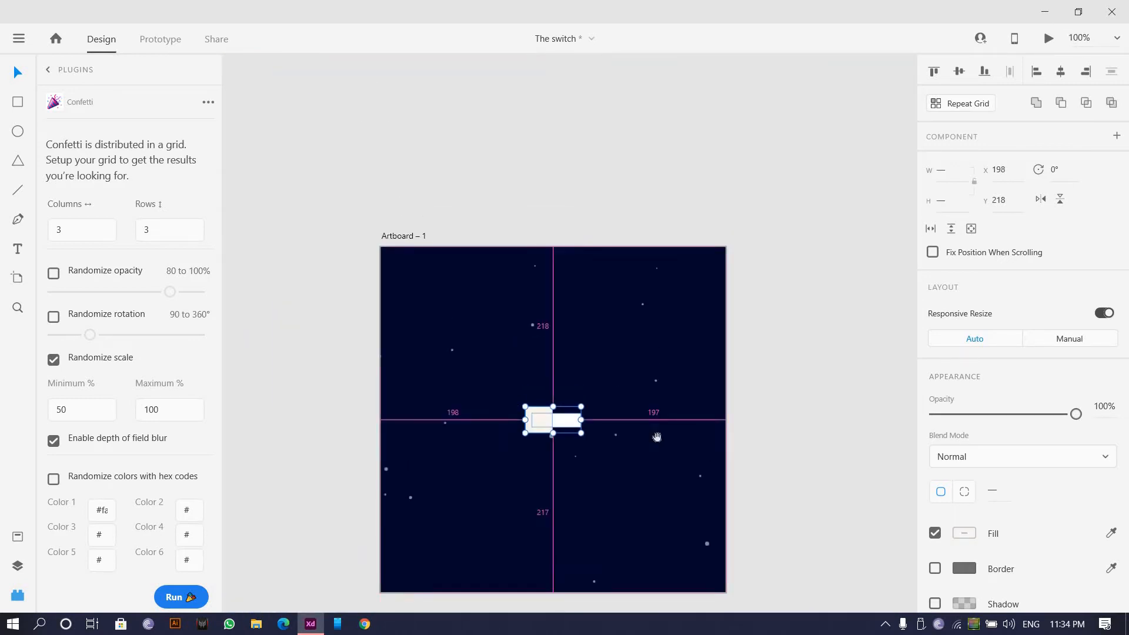
# - Draw a circle about 4 by 4 near the cream square's upper-left corner and remove its border
pyautogui.scroll(5, 611, 346)
pyautogui.scroll(-1, 628, 323)
pyautogui.scroll(5, 507, 377)
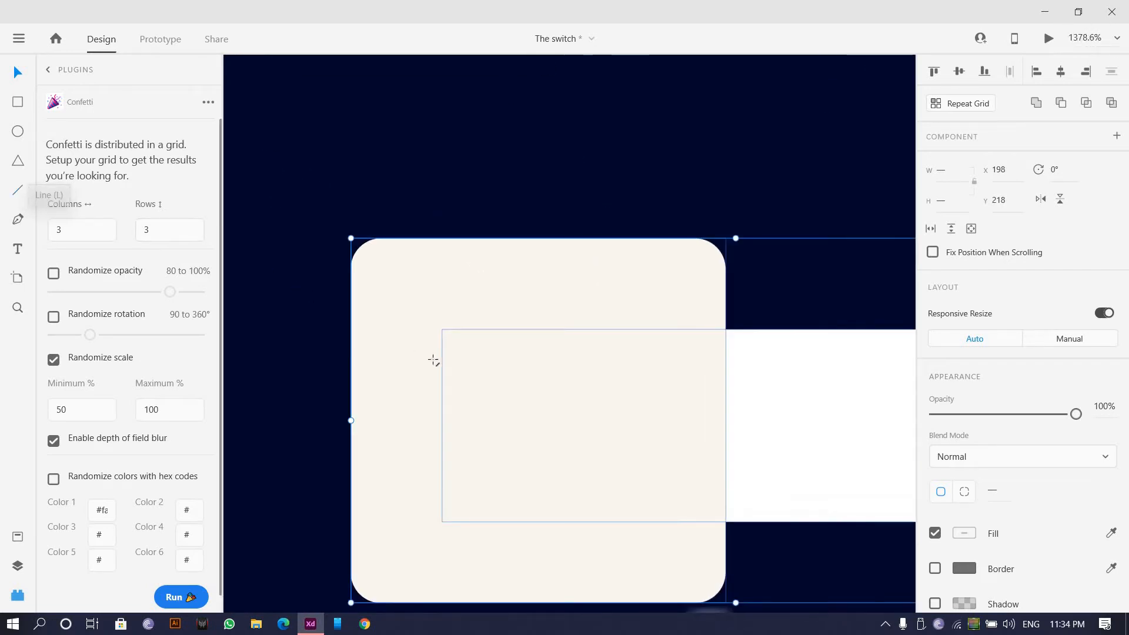
pyautogui.scroll(2, 317, 309)
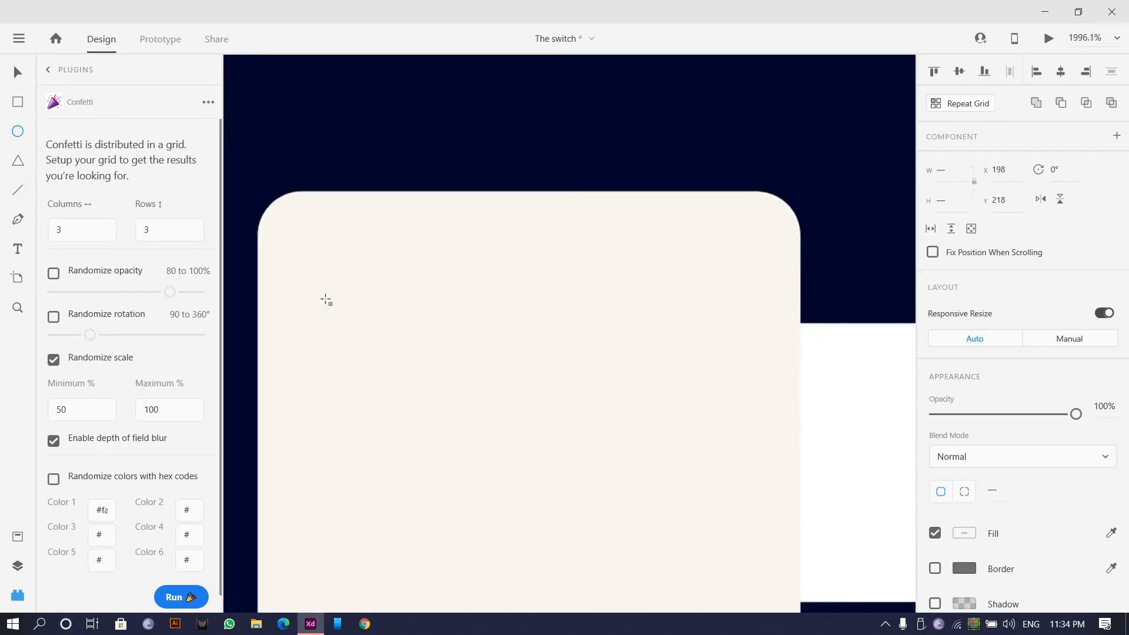
pyautogui.moveTo(364, 367); pyautogui.dragTo(296, 289)
pyautogui.scroll(-1, 330, 324)
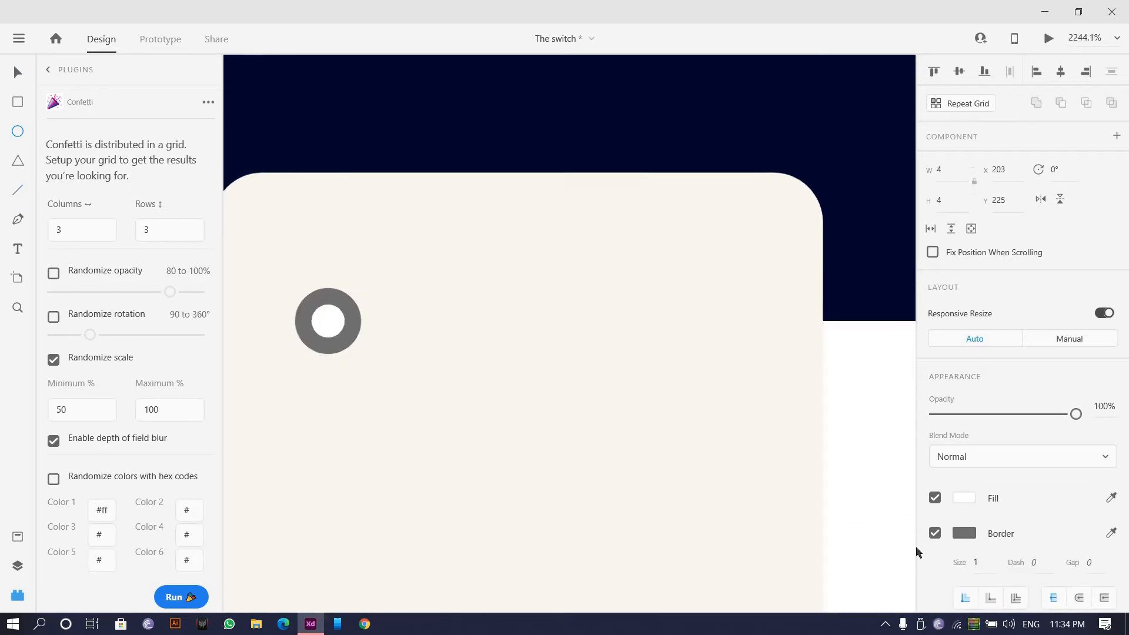
pyautogui.click(935, 533)
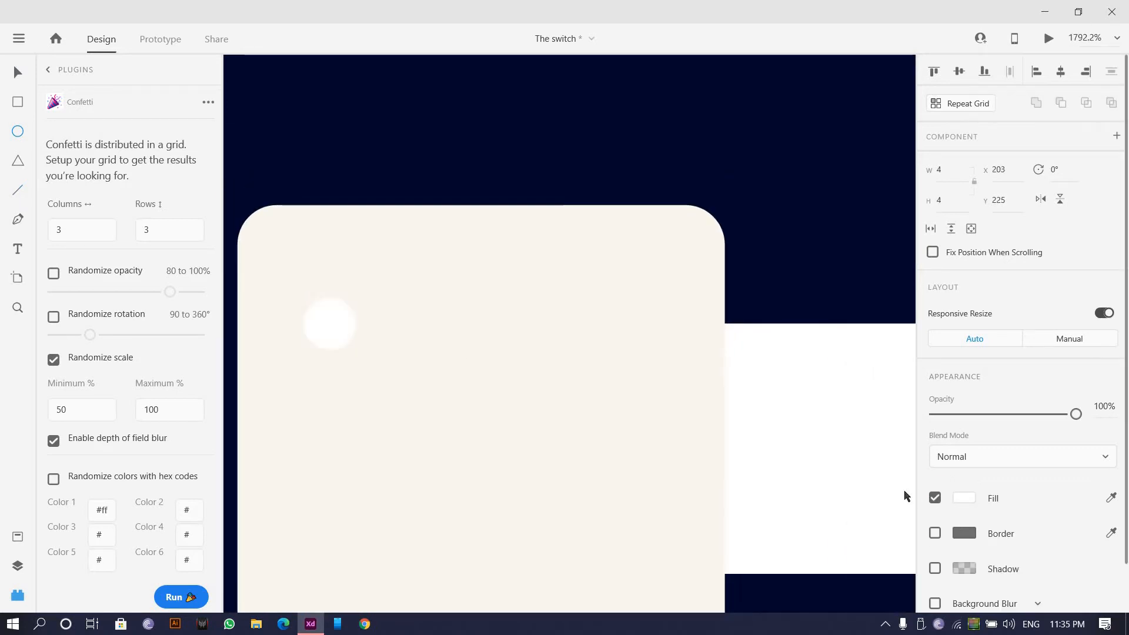
# - Fill the small circle on the cream square with dark grey #575757
pyautogui.click(963, 498)
pyautogui.moveTo(774, 465); pyautogui.dragTo(710, 485)
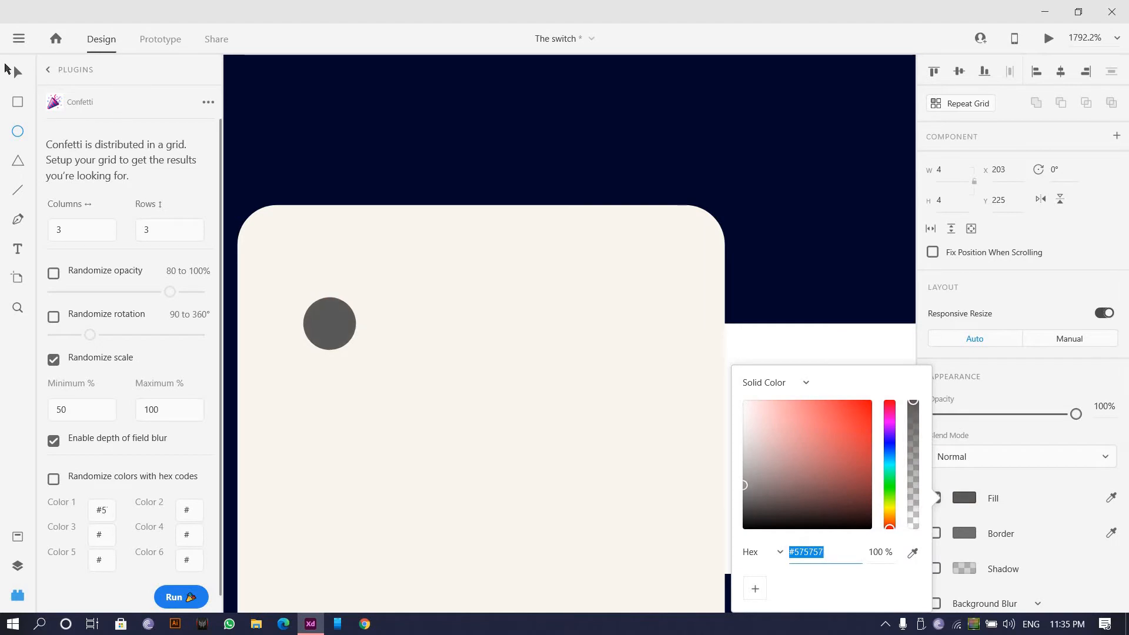
pyautogui.press('Escape')
# - Duplicate the dark circle horizontally as a second eye and position the pair on the cream square at about Y 227
pyautogui.press('v')
pyautogui.moveTo(322, 313); pyautogui.dragTo(581, 345)
pyautogui.scroll(-2, 532, 359)
pyautogui.scroll(-2, 500, 380)
pyautogui.scroll(-1, 568, 408)
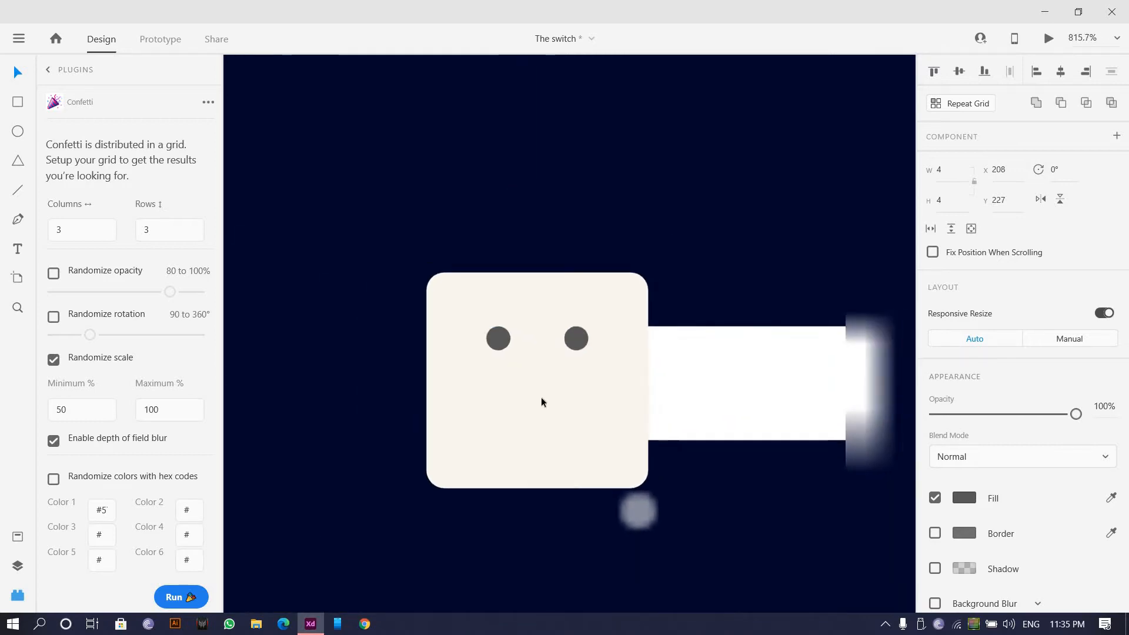
# - Try to reshape the left dark circle by its lowest anchor point
pyautogui.scroll(1, 542, 397)
pyautogui.click(472, 310)
pyautogui.scroll(3, 465, 316)
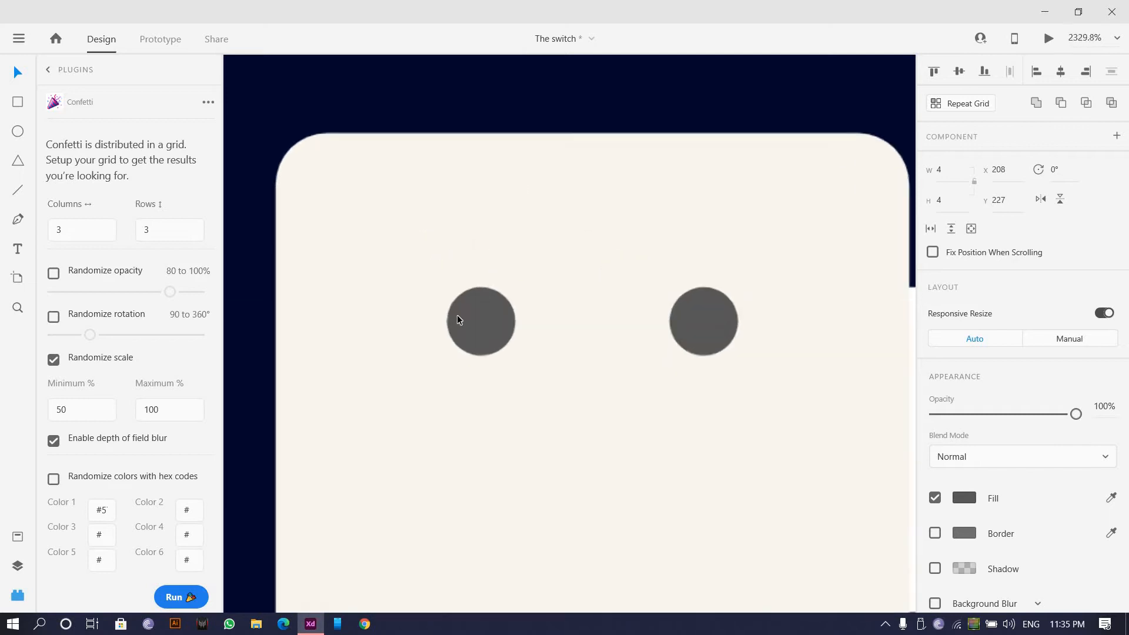
pyautogui.click(478, 352)
pyautogui.click(479, 352)
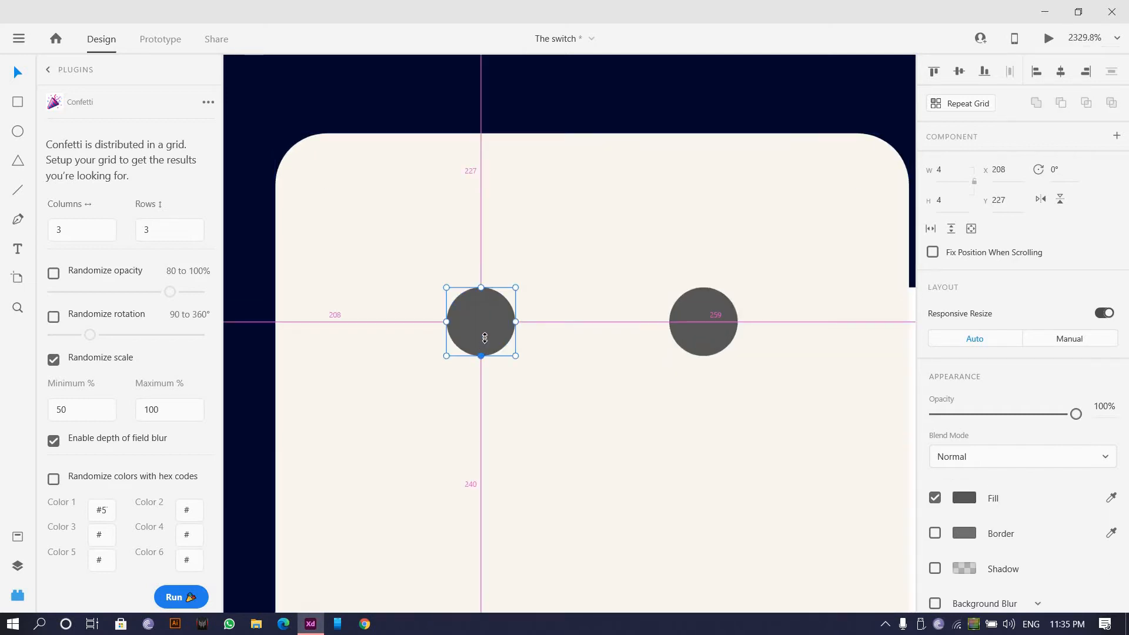
pyautogui.moveTo(484, 338); pyautogui.dragTo(493, 327)
pyautogui.hotkey('ctrl', 'z')
pyautogui.scroll(-4, 505, 339)
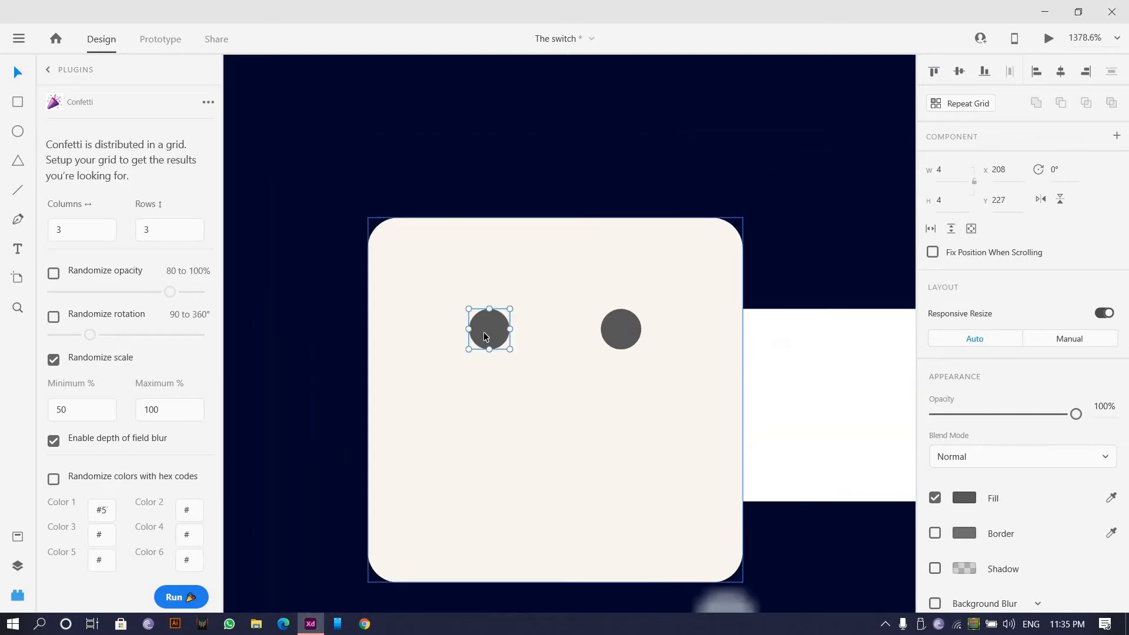
pyautogui.scroll(2, 511, 329)
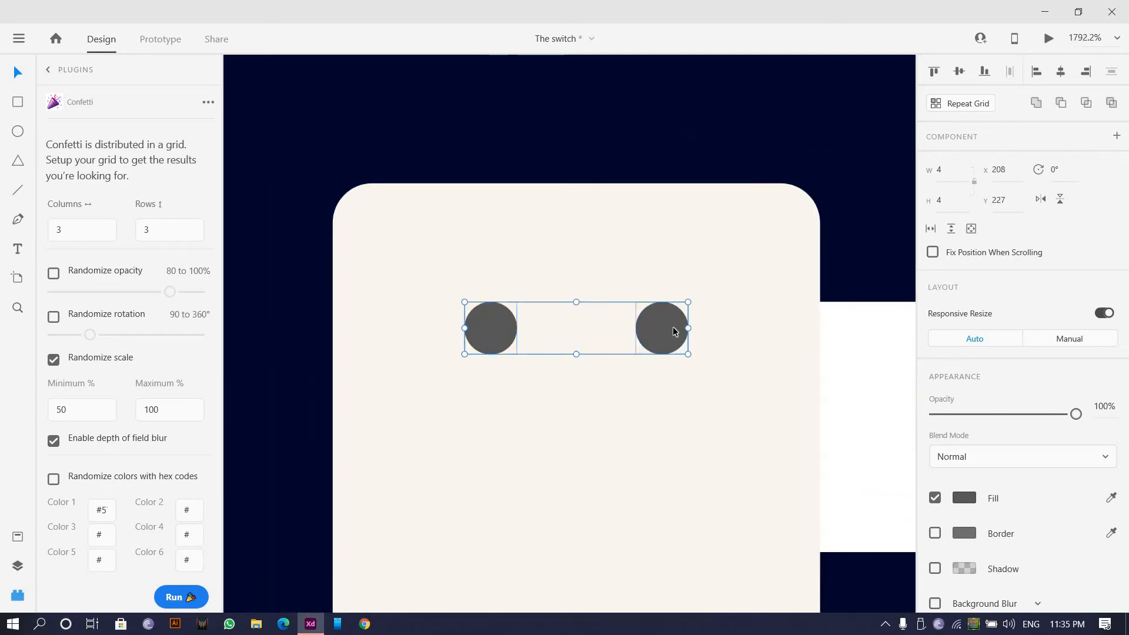
pyautogui.press('Delete')
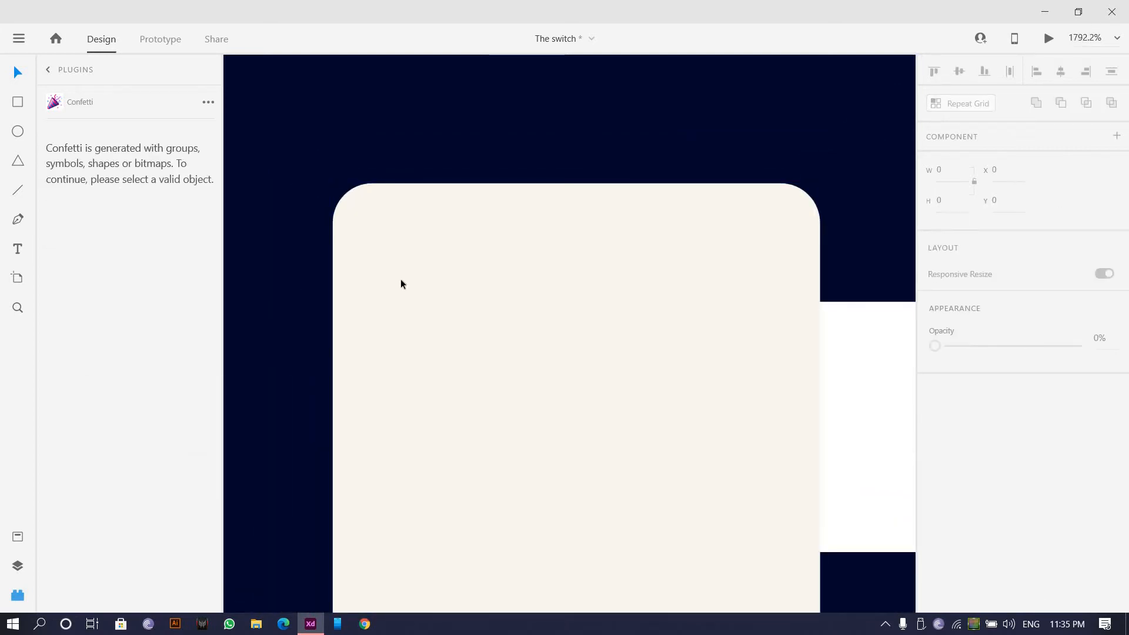
pyautogui.hotkey('ctrl', 'z')
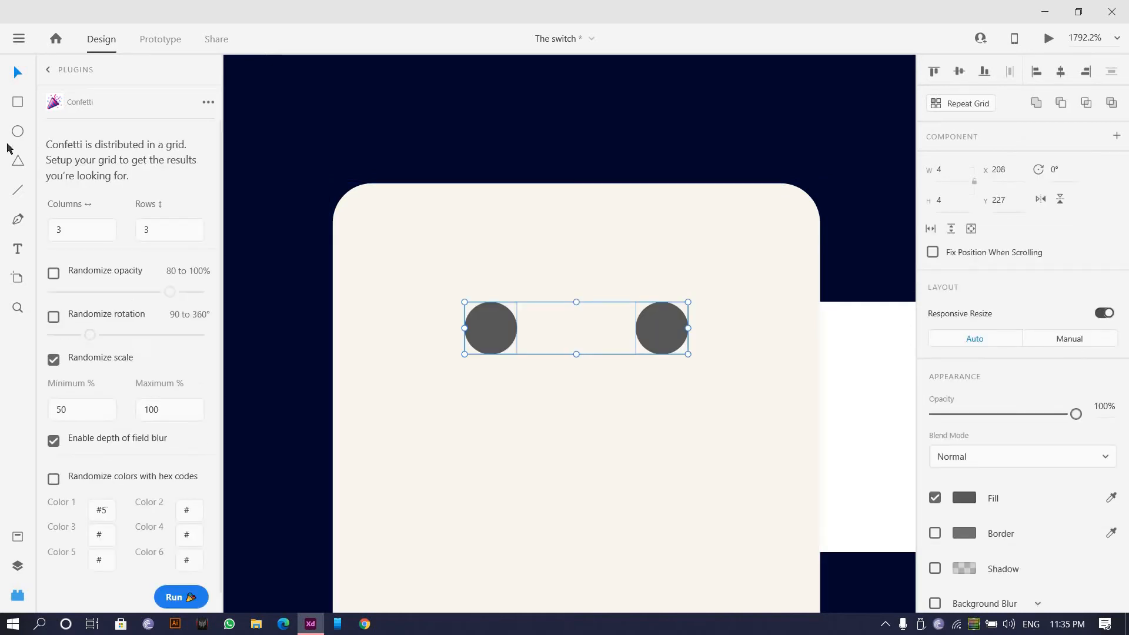
# - Draw a 4 by 4 square over each dark circle, at X 208, Y 227 and X 221, Y 227
pyautogui.click(17, 105)
pyautogui.scroll(1, 541, 368)
pyautogui.scroll(5, 433, 286)
pyautogui.hotkey('ctrl', 'a')
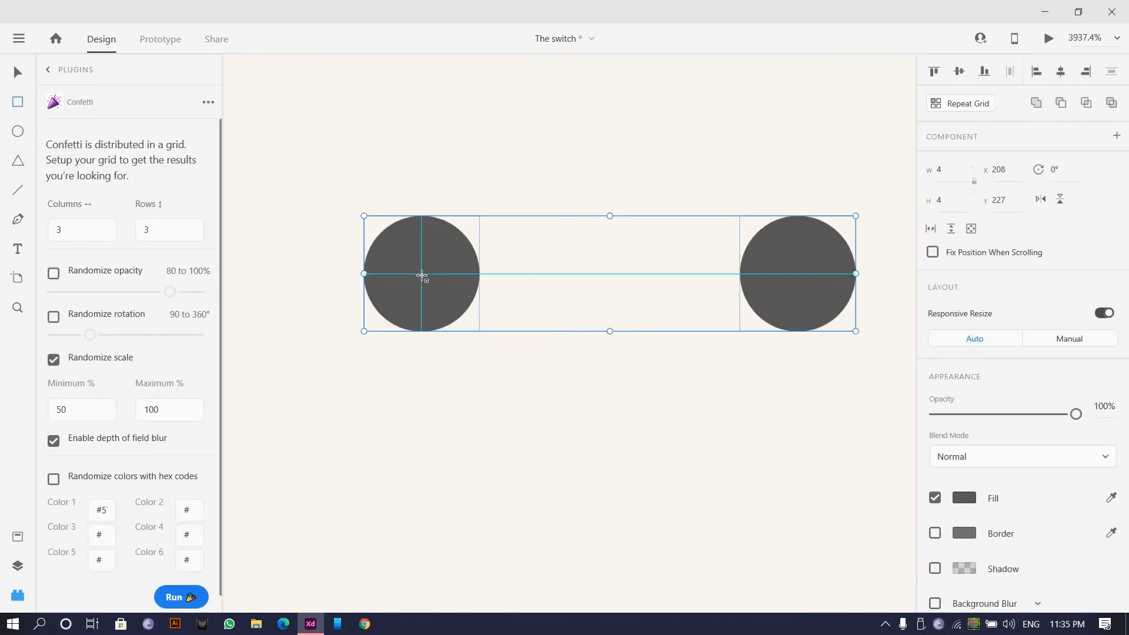
pyautogui.moveTo(446, 313); pyautogui.dragTo(482, 353)
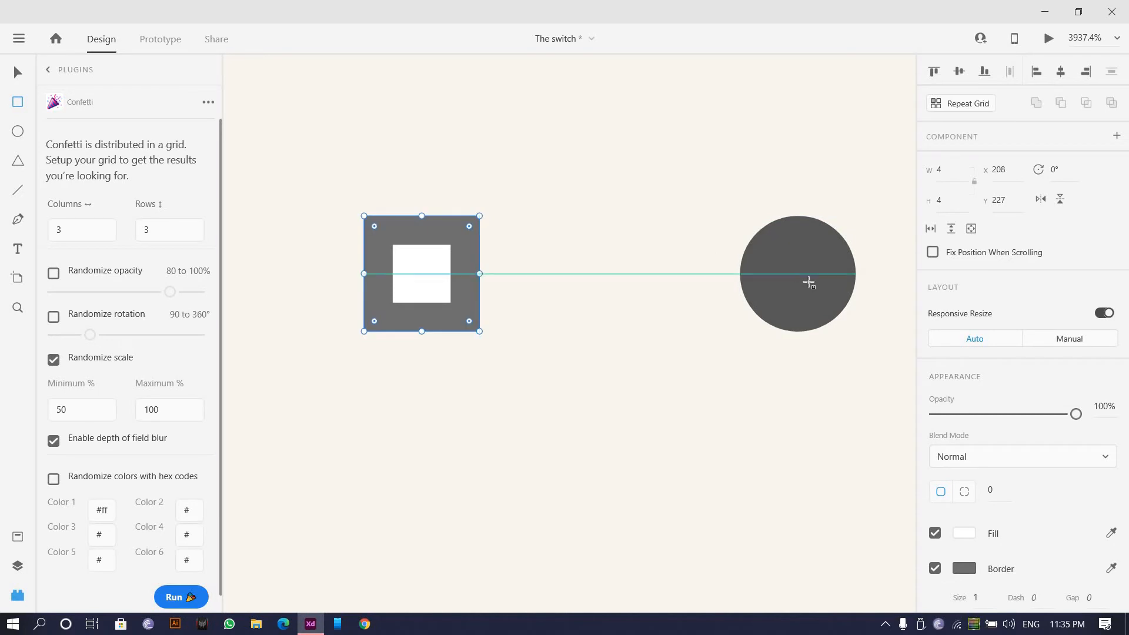
pyautogui.moveTo(852, 324); pyautogui.dragTo(852, 324)
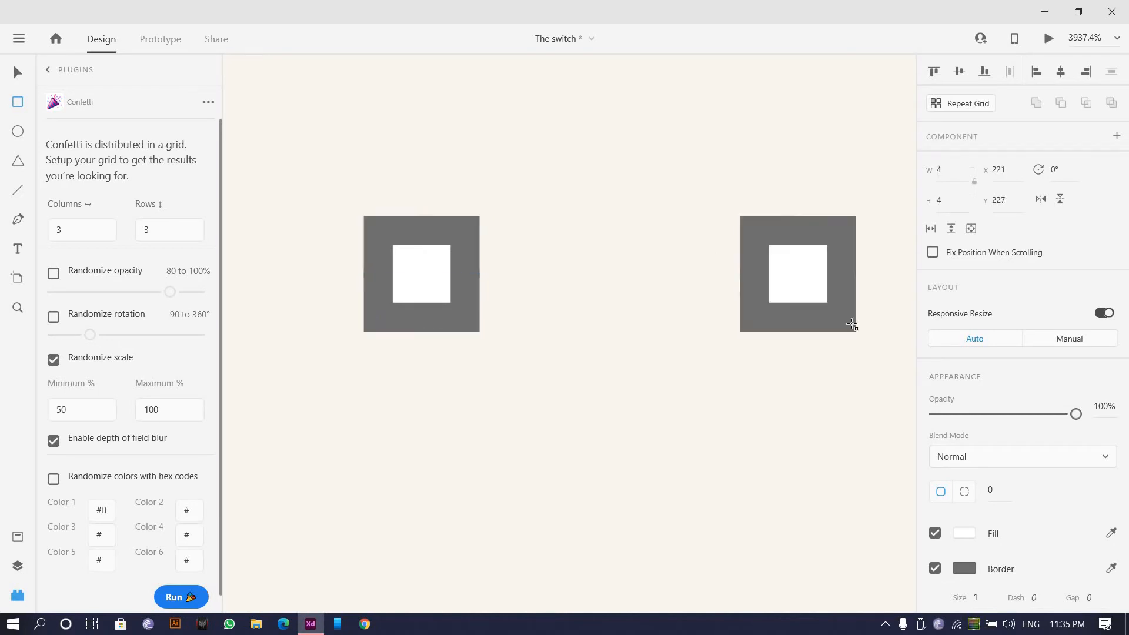
# - Round the left small square's corners to a radius of 2 so it forms a ring-shaped eye
pyautogui.scroll(-5, 850, 323)
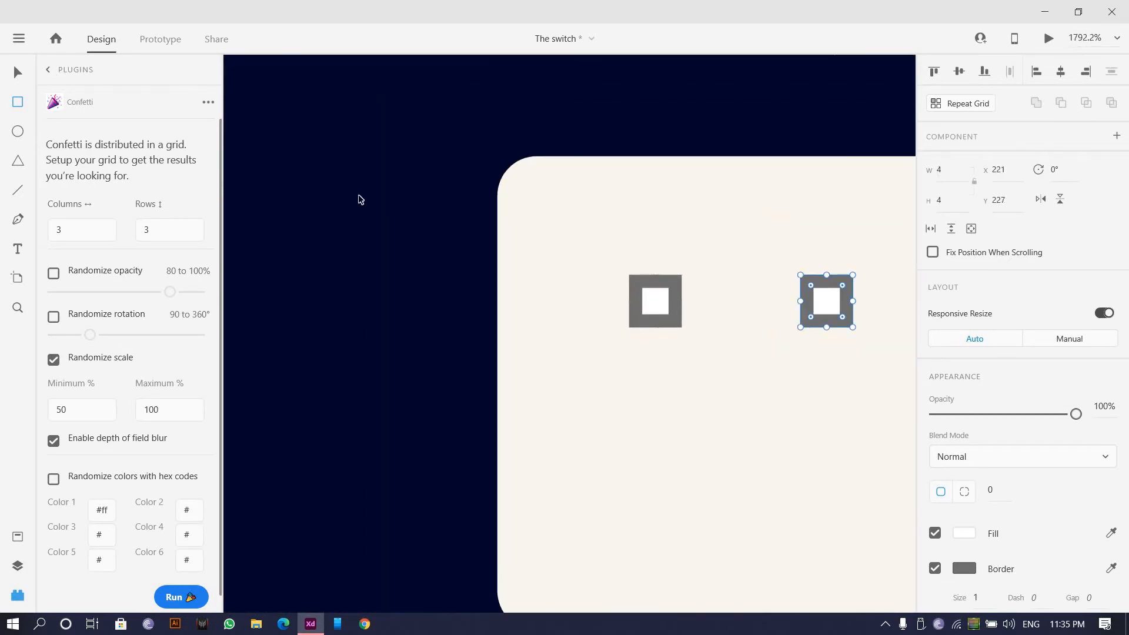
pyautogui.press('v')
pyautogui.click(637, 284)
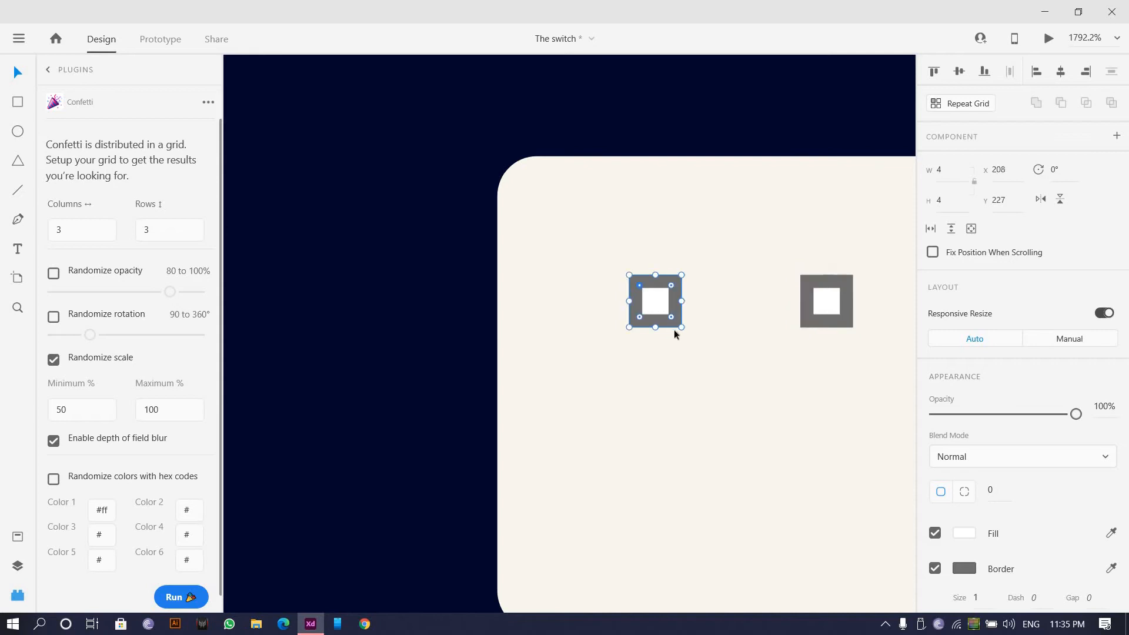
pyautogui.moveTo(674, 330); pyautogui.dragTo(665, 320)
pyautogui.scroll(3, 656, 313)
pyautogui.hscroll(4, 624, 302)
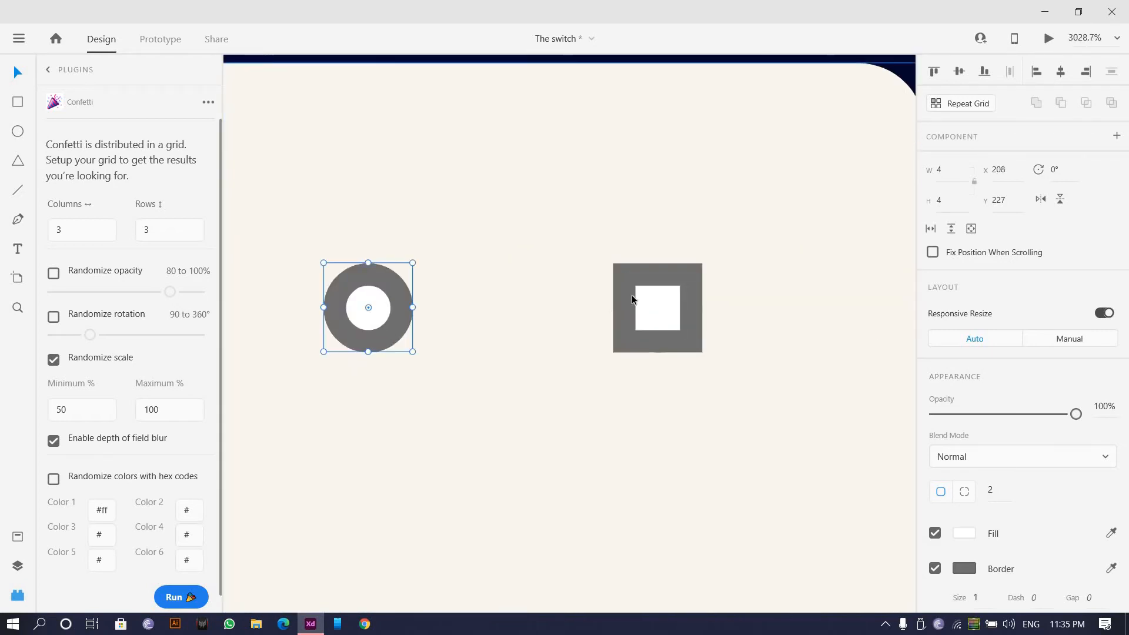
# - Round the right small square's corners to a radius of 2 to match the left ring-shaped eye
pyautogui.click(632, 300)
pyautogui.moveTo(671, 354); pyautogui.dragTo(598, 322)
pyautogui.moveTo(678, 328); pyautogui.dragTo(612, 322)
pyautogui.hotkey('ctrl', 'z')
pyautogui.click(577, 354)
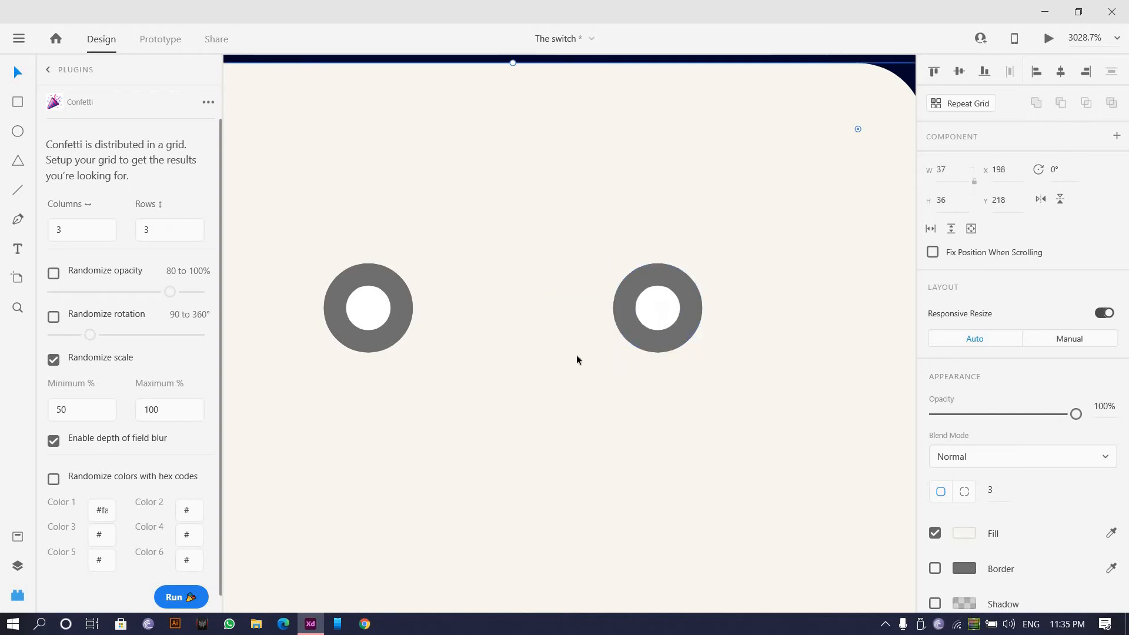
# - Check the two ring-shaped eyes against the whole artboard and inspect each one up close
pyautogui.scroll(-8, 577, 355)
pyautogui.click(359, 282)
pyautogui.scroll(-6, 347, 277)
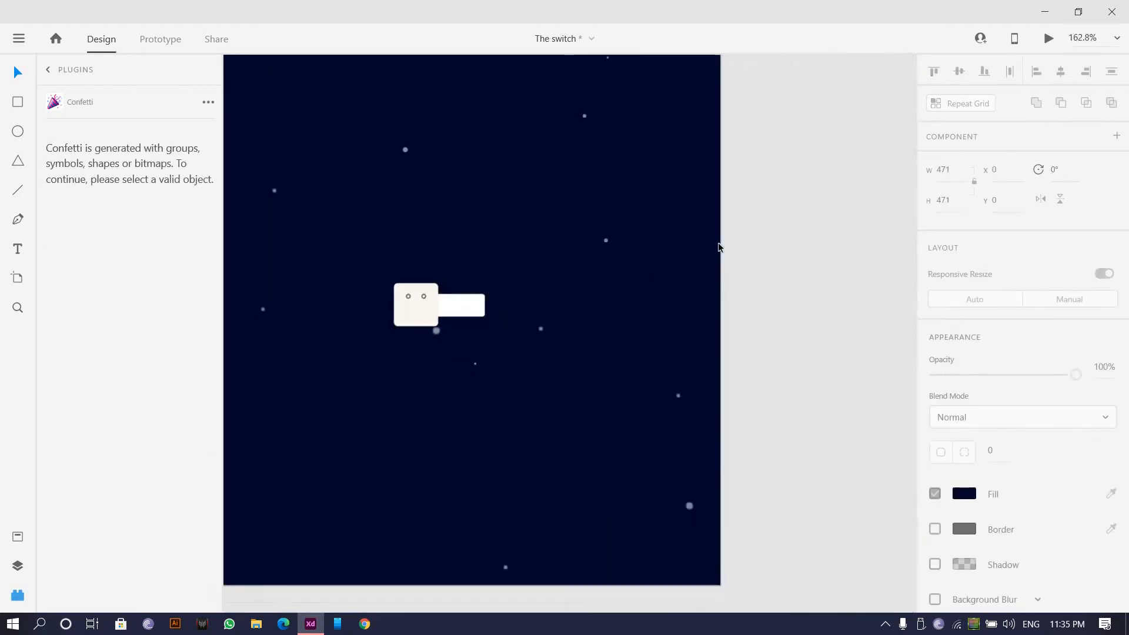
pyautogui.press('Escape')
pyautogui.scroll(3, 429, 336)
pyautogui.scroll(10, 378, 257)
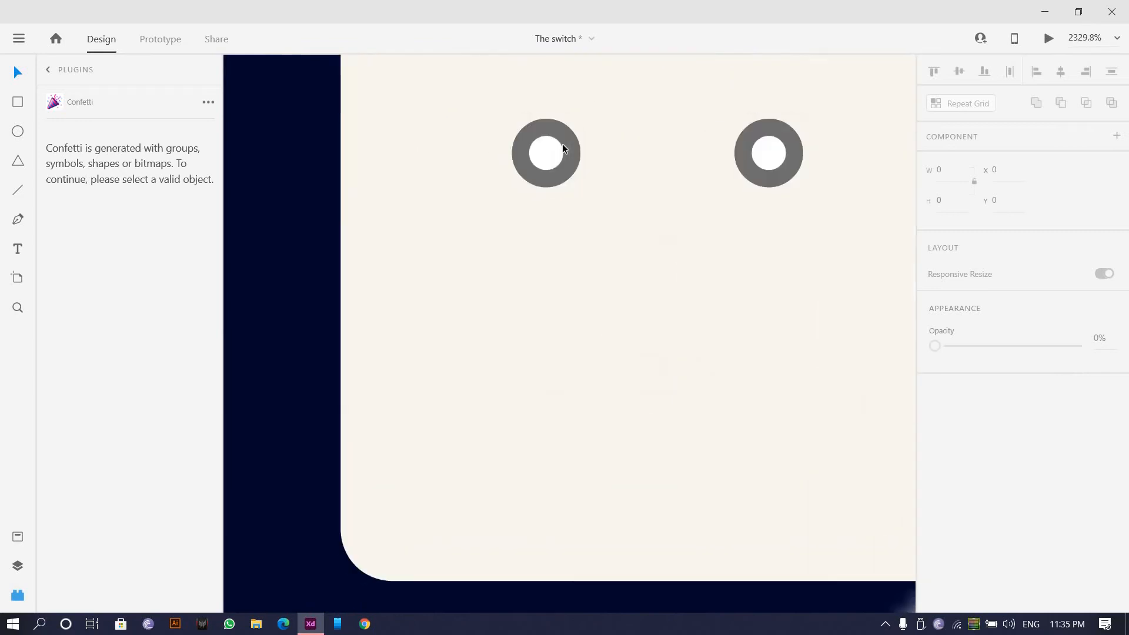
pyautogui.click(550, 151)
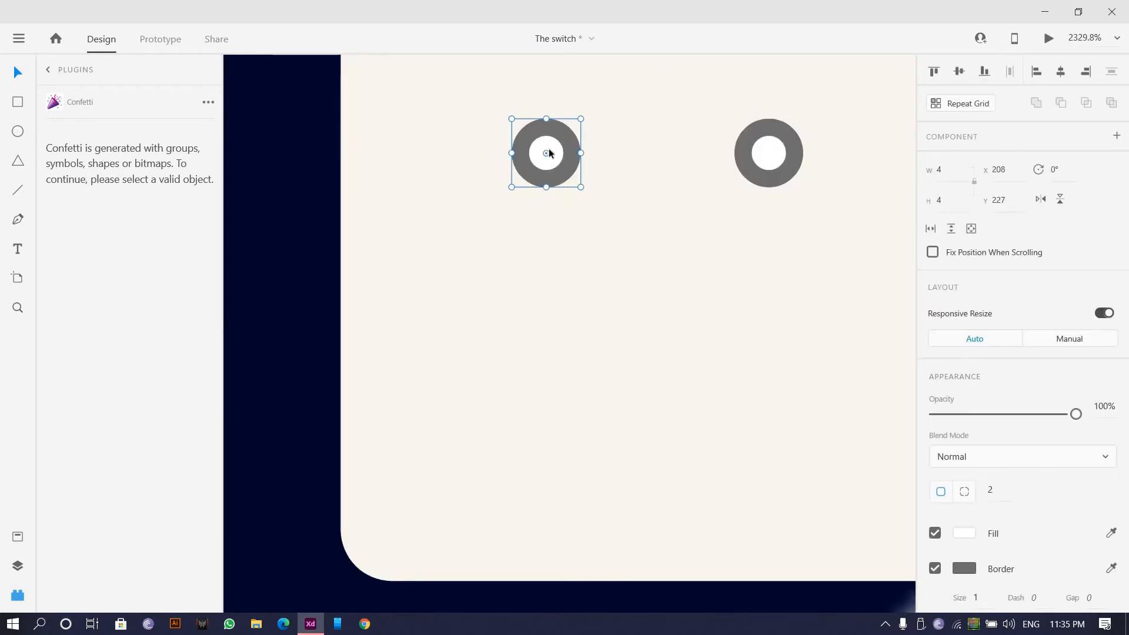
pyautogui.click(697, 192)
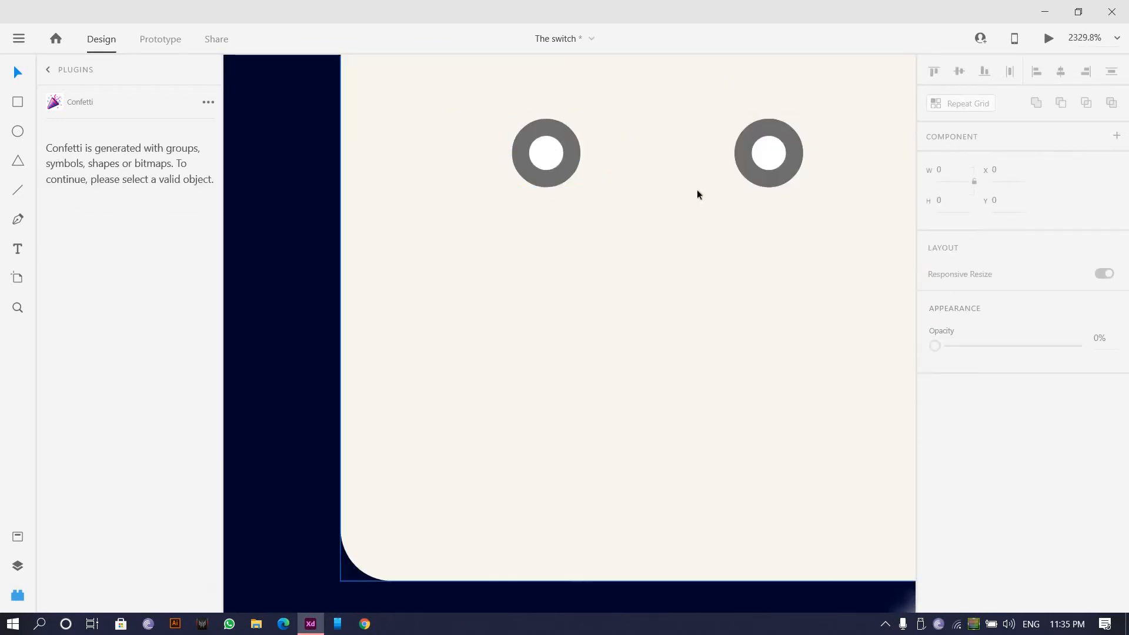
pyautogui.click(759, 149)
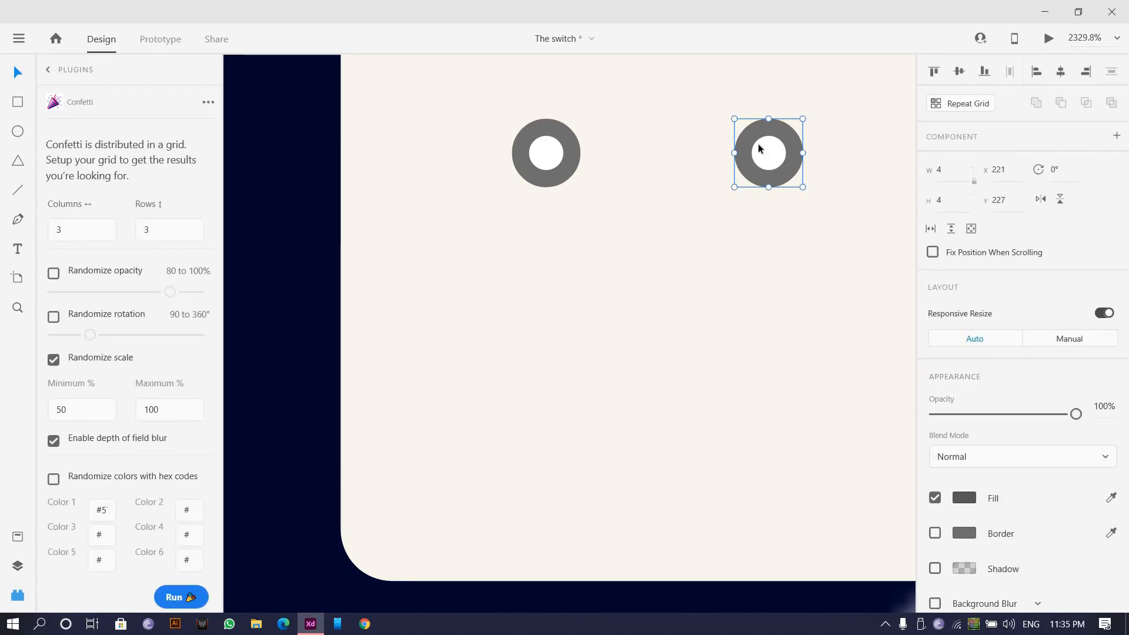
pyautogui.press('Escape')
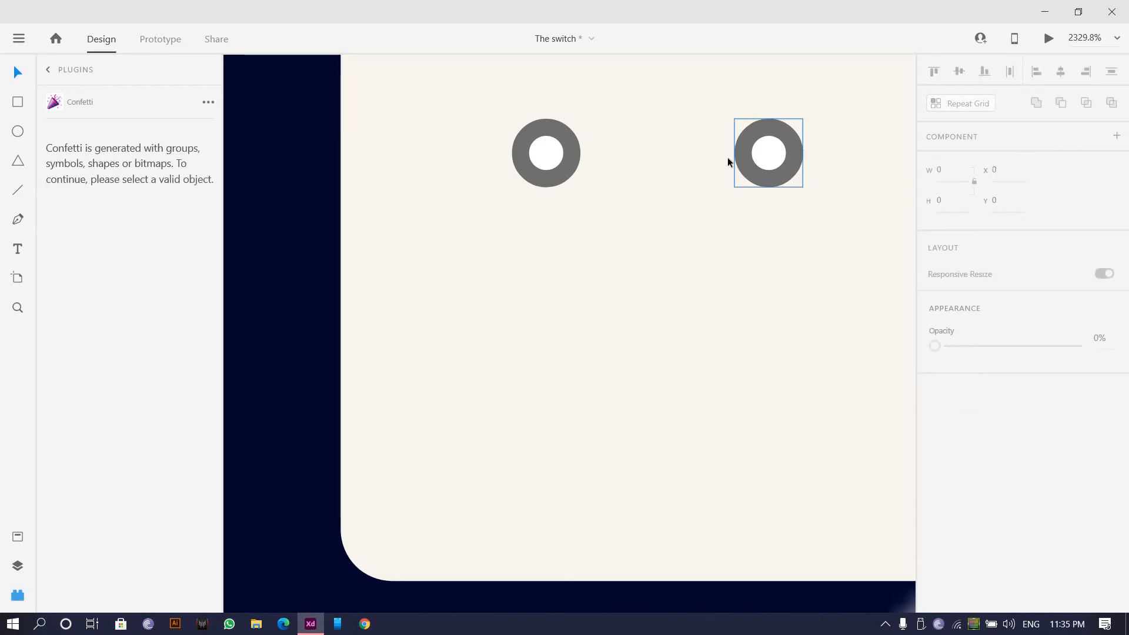
# - Try the right ring-shaped eye at about X 218, Y 228 and restore it to X 221, Y 227
pyautogui.hotkey('ctrl', 'z')
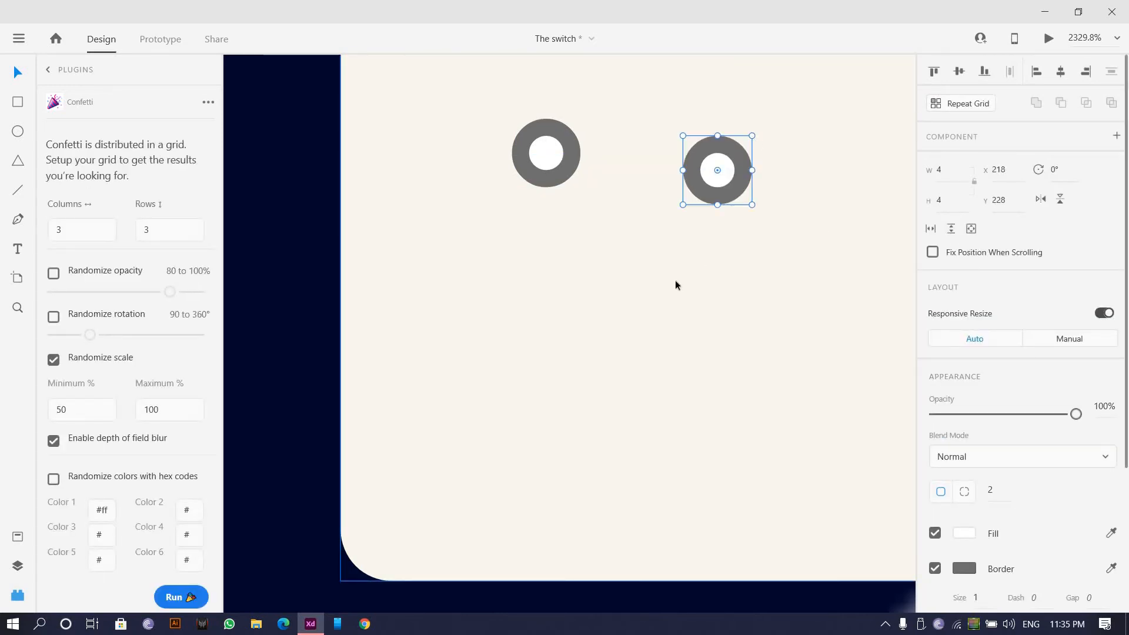
pyautogui.hotkey('ctrl', 'shift', 'z')
pyautogui.scroll(-2, 675, 281)
pyautogui.moveTo(593, 210); pyautogui.dragTo(549, 234)
pyautogui.scroll(2, 550, 233)
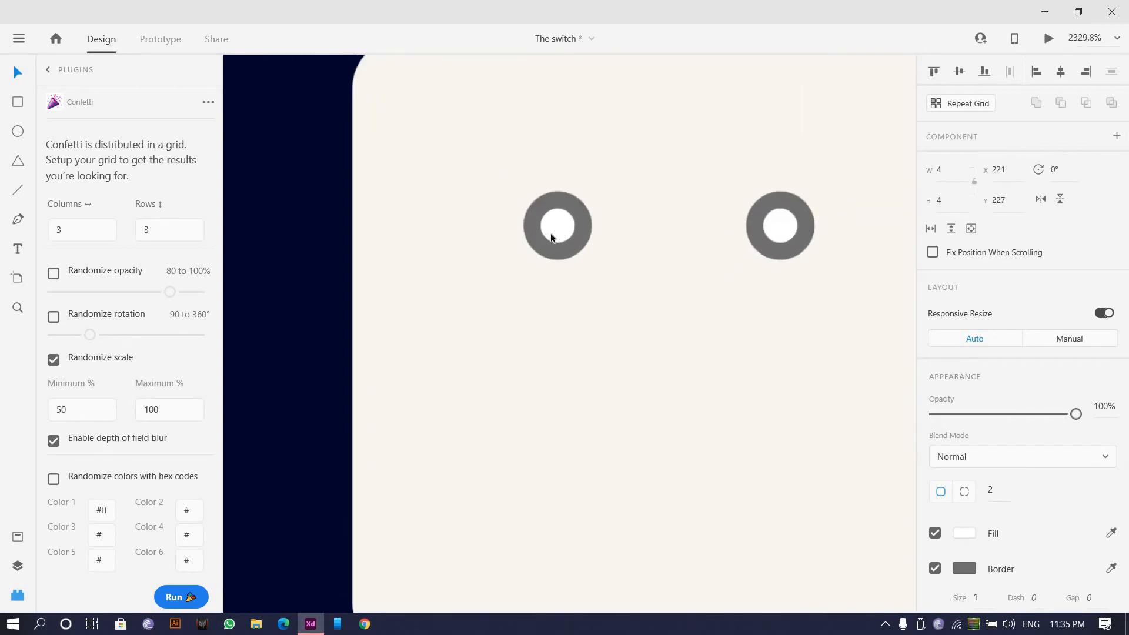
# - Give both ring-shaped eyes a #525252 fill and remove their border
pyautogui.keyDown('shift'); pyautogui.click(561, 234); pyautogui.keyUp('shift')
pyautogui.scroll(-1, 940, 517)
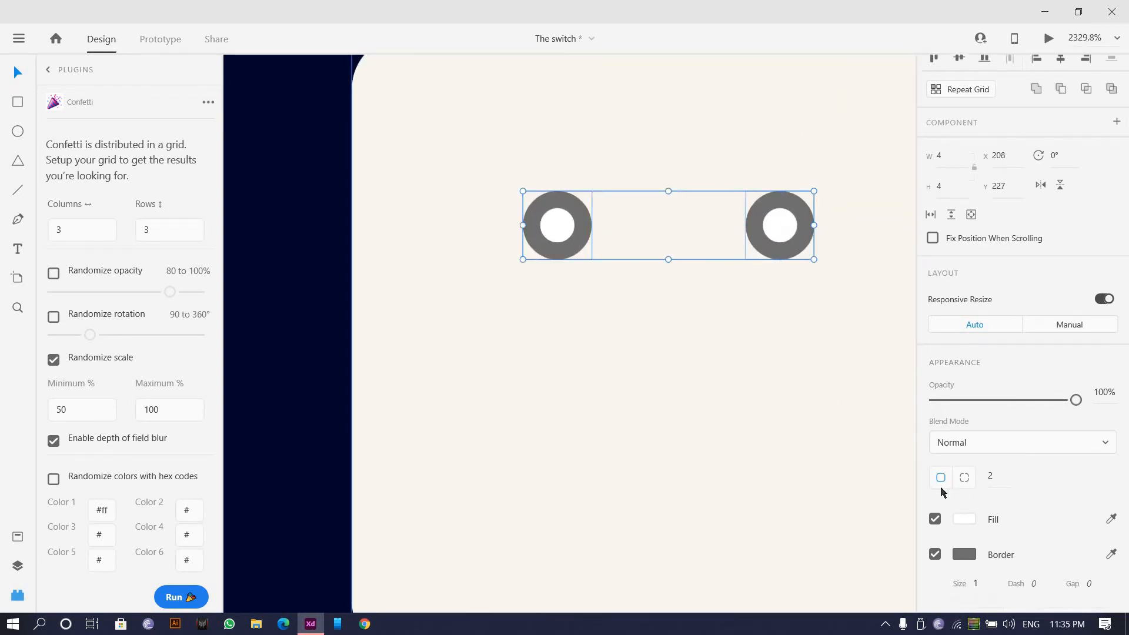
pyautogui.scroll(-2, 943, 492)
pyautogui.click(967, 453)
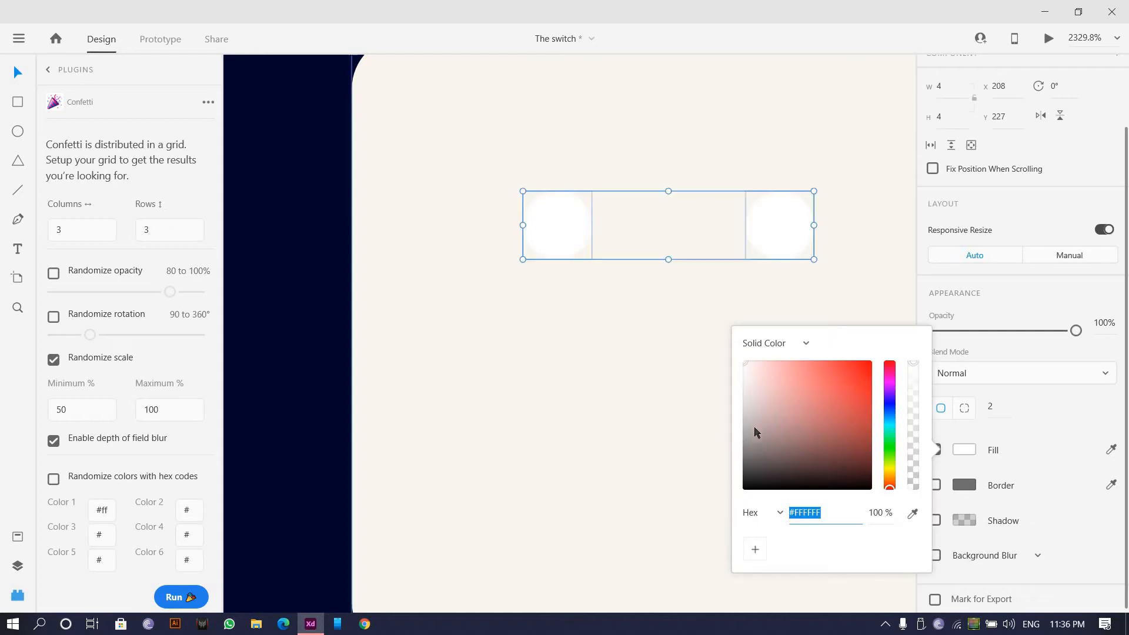
pyautogui.moveTo(754, 434); pyautogui.dragTo(730, 453)
pyautogui.scroll(-5, 556, 409)
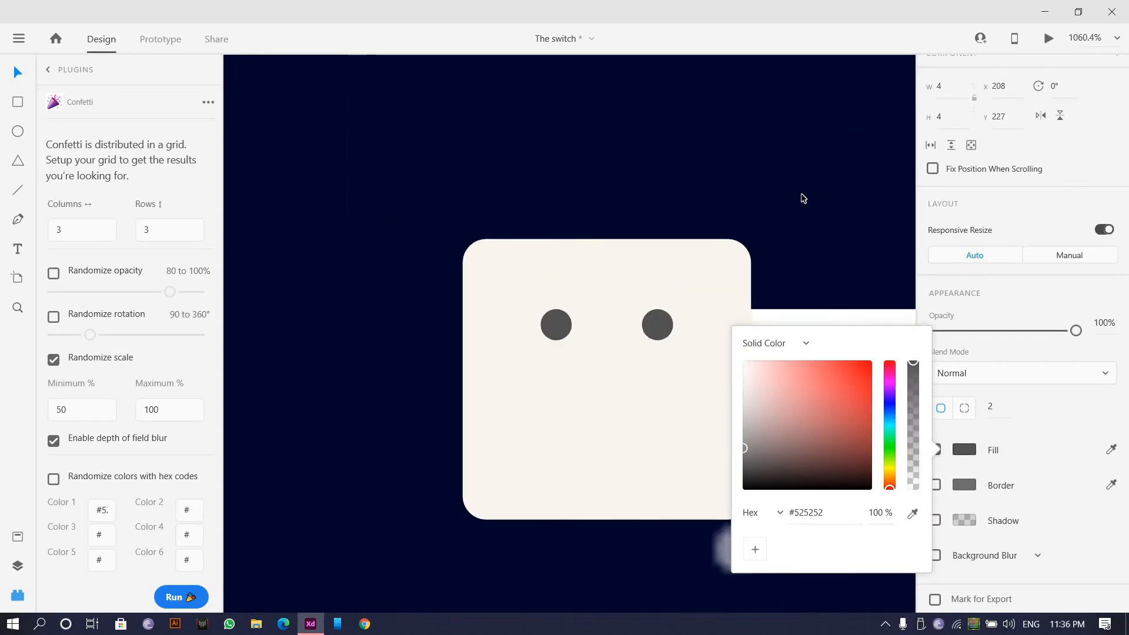
pyautogui.click(802, 196)
# - Reset both eyes' corner radius to 0 and flatten them to 4 by 2 rectangles at Y 228
pyautogui.scroll(-2, 798, 189)
pyautogui.hscroll(-1, 713, 267)
pyautogui.scroll(6, 714, 309)
pyautogui.click(727, 310)
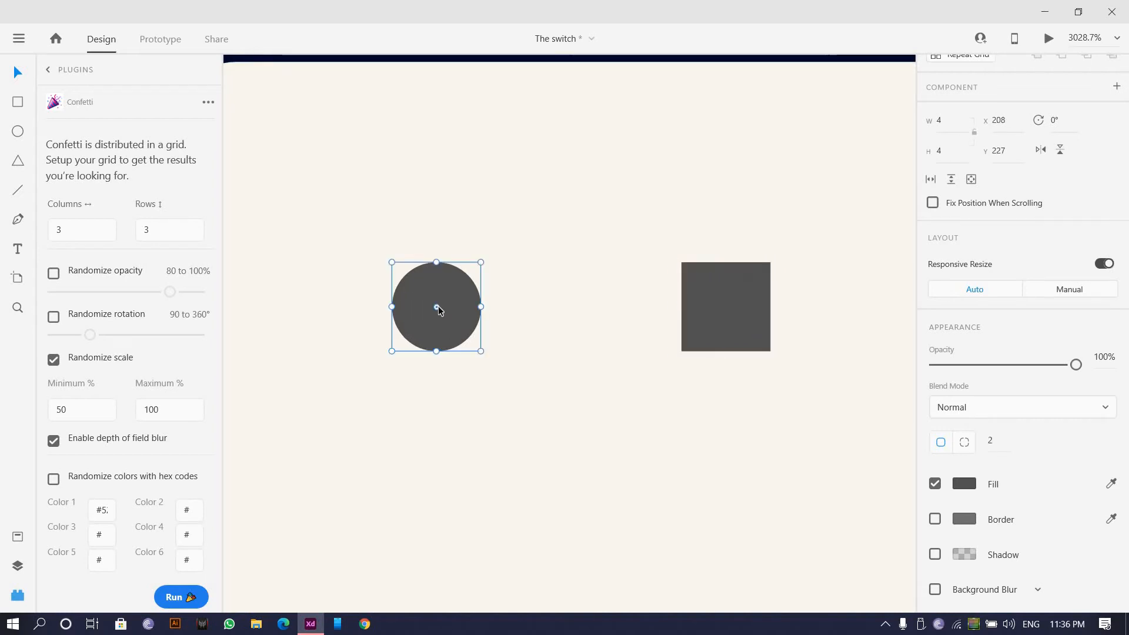
pyautogui.moveTo(436, 307); pyautogui.dragTo(723, 295)
pyautogui.click(721, 270)
pyautogui.scroll(-5, 724, 295)
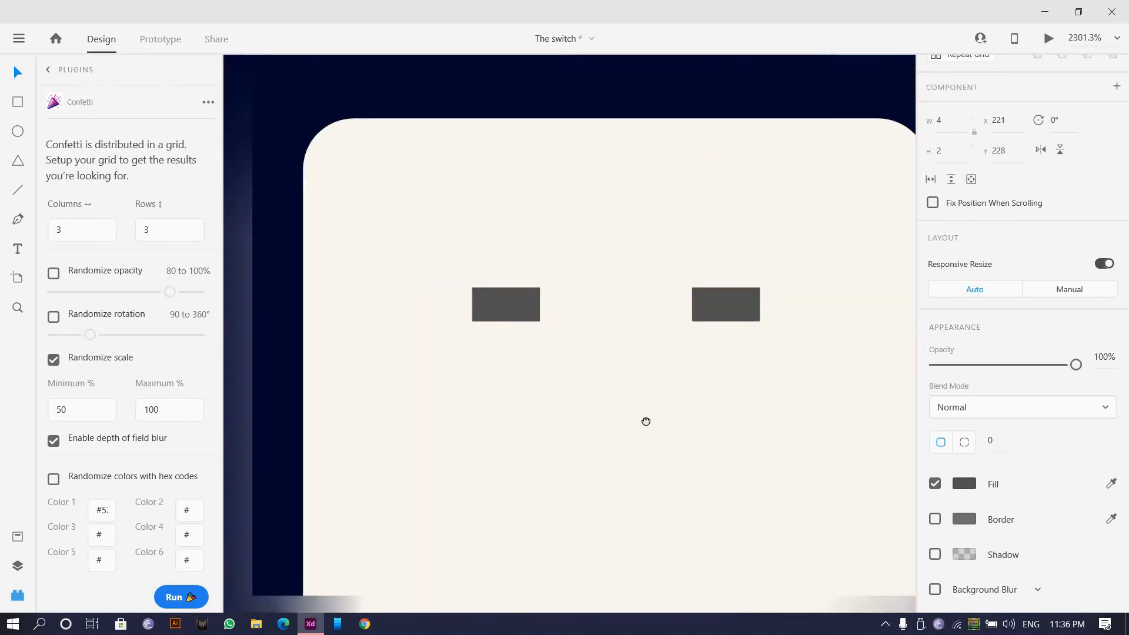
pyautogui.scroll(3, 605, 388)
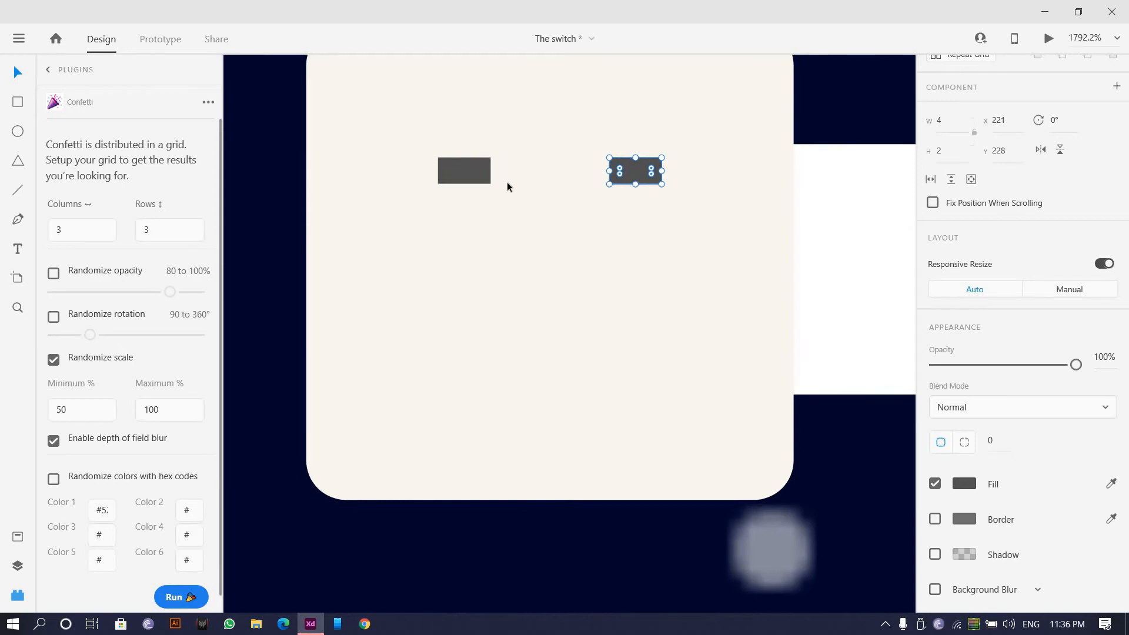
# - Draw a horizontal mouth line about 10.5 wide with the Pen tool and centre it below the two eyes
pyautogui.keyDown('alt'); pyautogui.moveTo(456, 175); pyautogui.dragTo(542, 351); pyautogui.keyUp('alt')
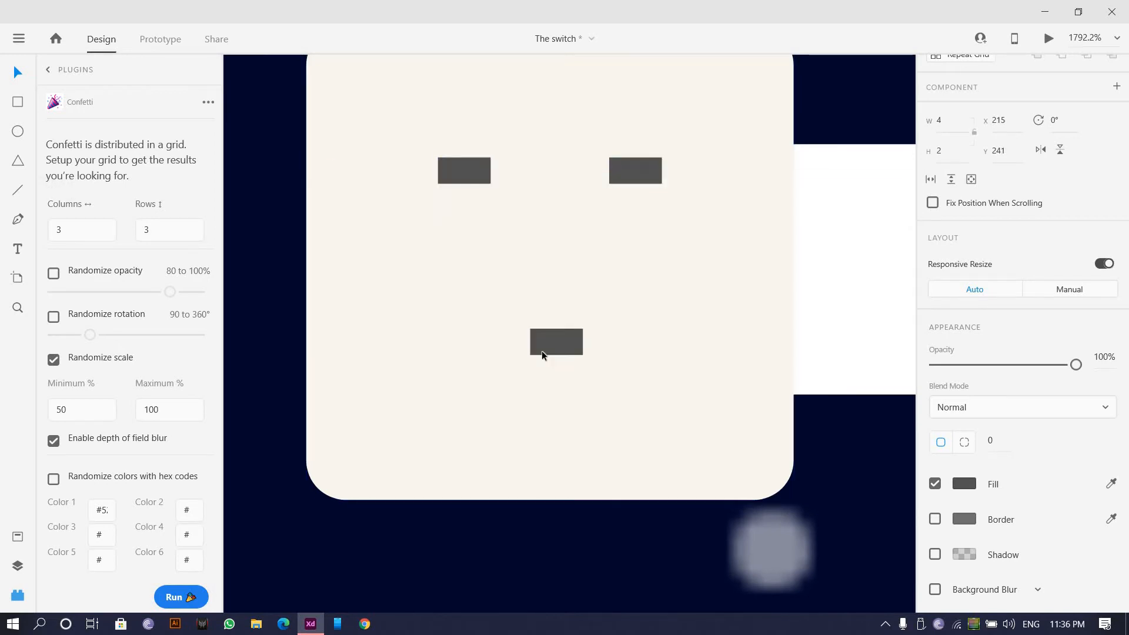
pyautogui.hotkey('ctrl', 'z')
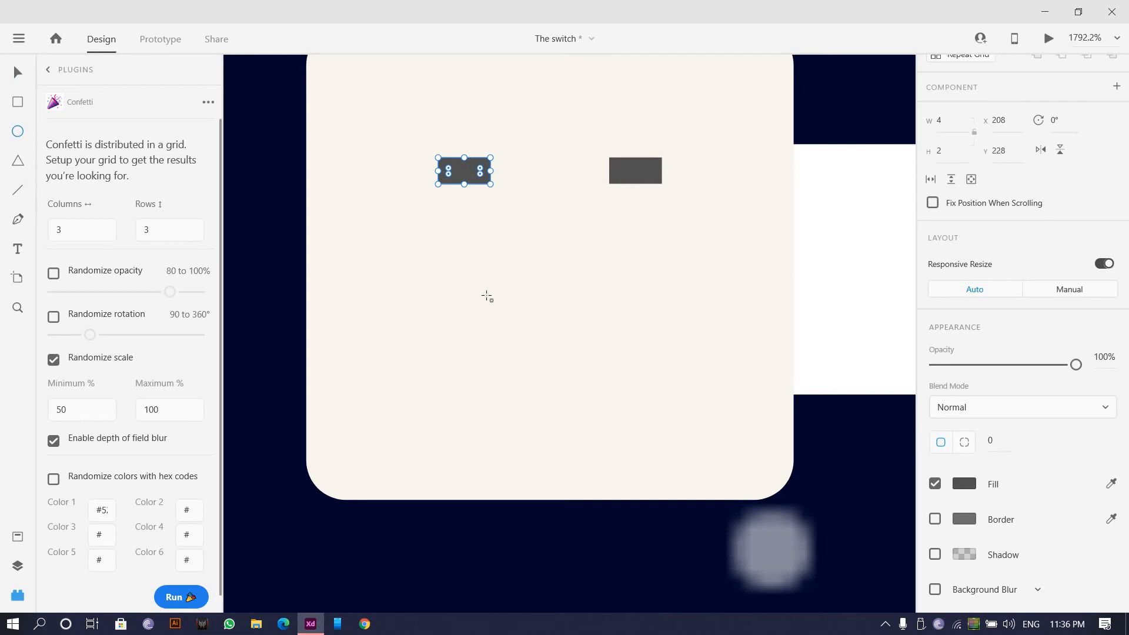
pyautogui.click(18, 222)
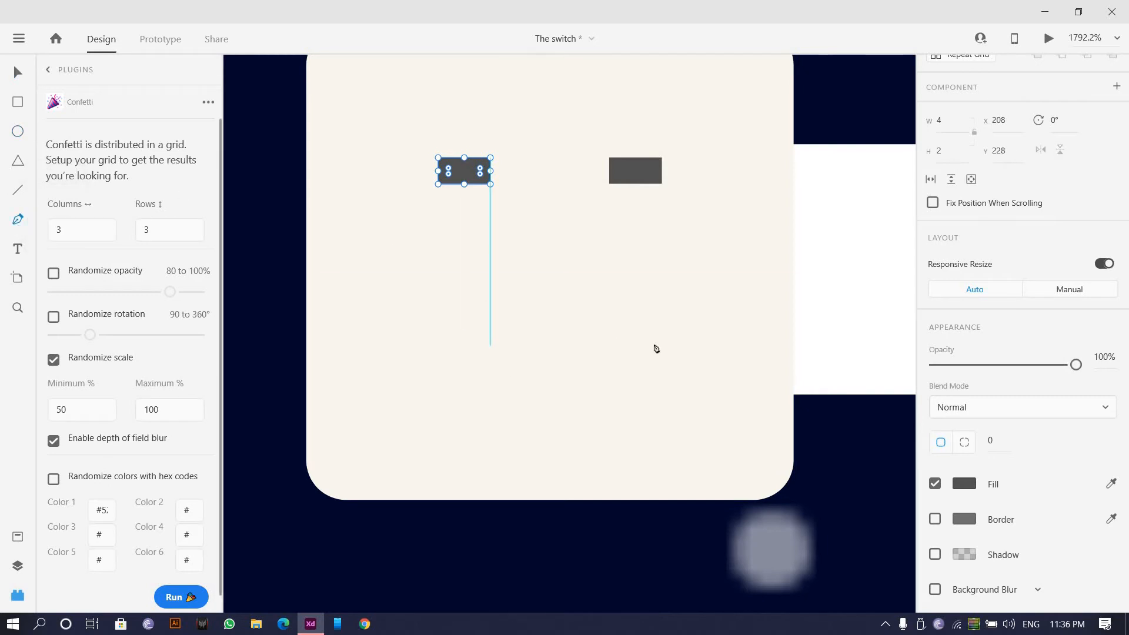
pyautogui.click(491, 345)
pyautogui.click(653, 346)
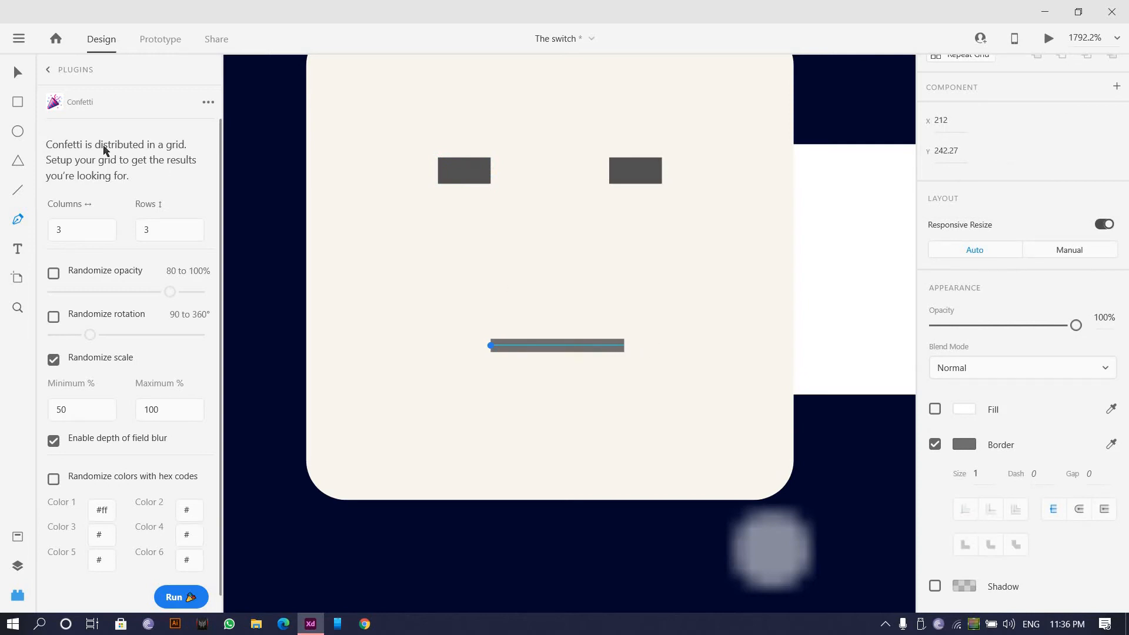
pyautogui.click(630, 345)
pyautogui.click(19, 71)
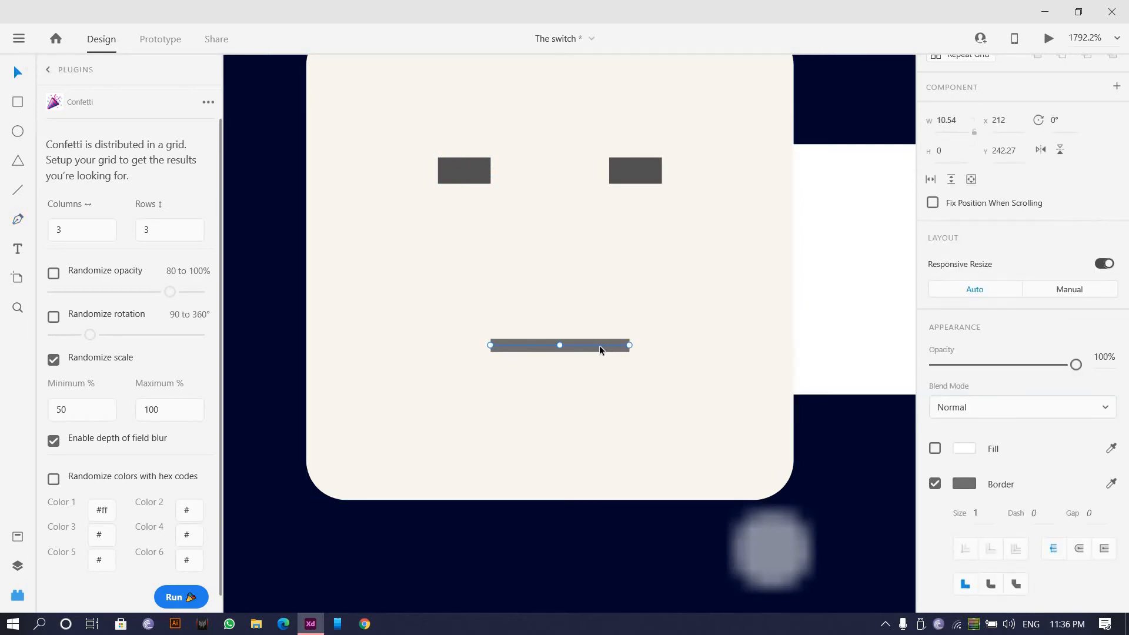
pyautogui.moveTo(592, 347); pyautogui.dragTo(578, 347)
# - Give the mouth line's border rounded end caps
pyautogui.scroll(-2, 948, 400)
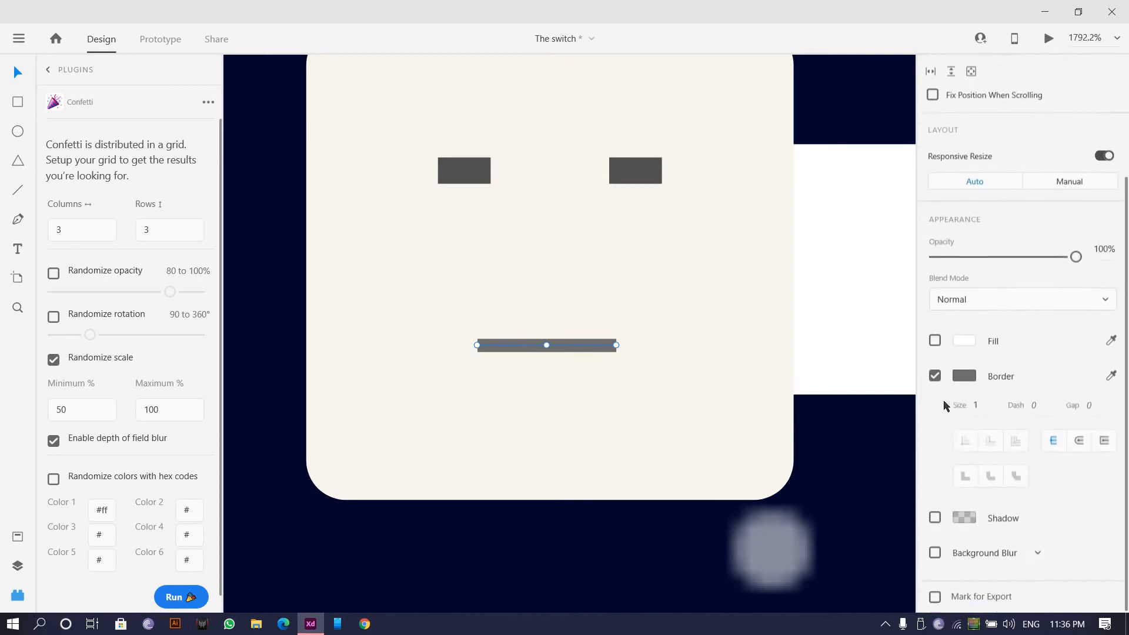
pyautogui.click(1081, 440)
pyautogui.click(669, 407)
pyautogui.scroll(-3, 670, 407)
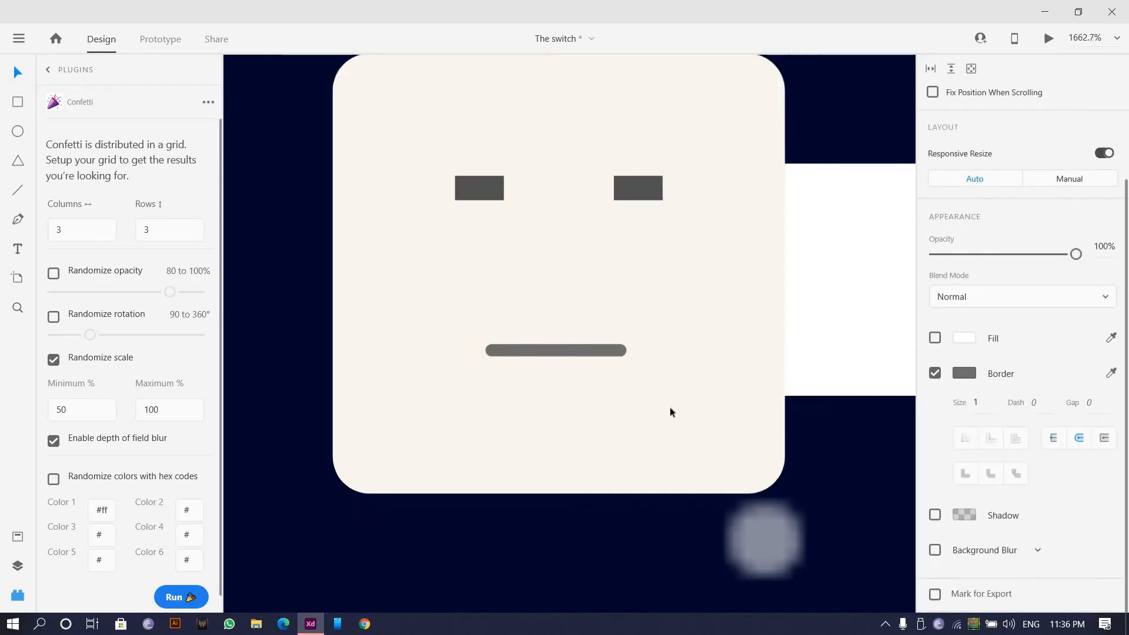
pyautogui.scroll(5, 616, 337)
pyautogui.scroll(-4, 616, 337)
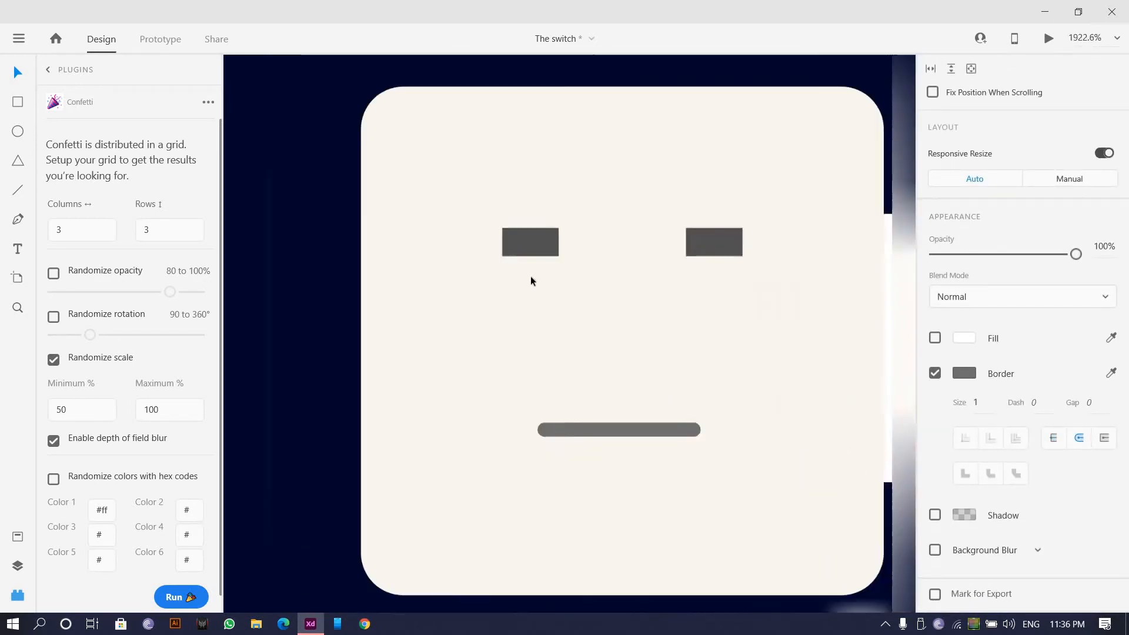
# - Widen both eyes to 6 by 2, placing the left one at X 207 and the right one at X 220
pyautogui.scroll(3, 530, 277)
pyautogui.click(616, 294)
pyautogui.scroll(3, 617, 294)
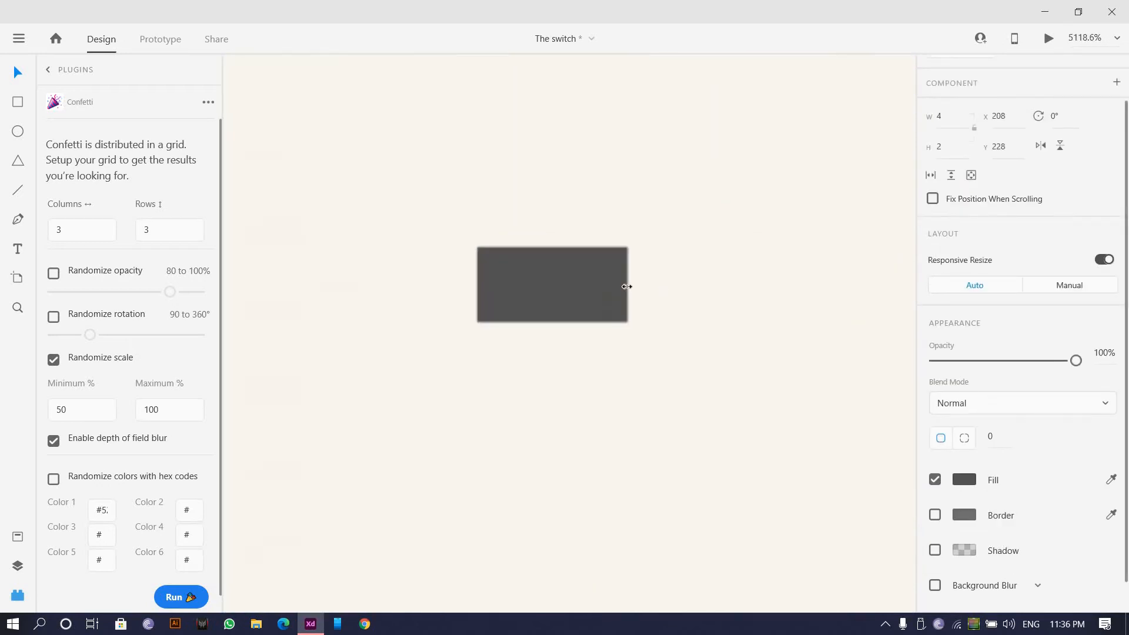
pyautogui.moveTo(650, 286); pyautogui.dragTo(648, 286)
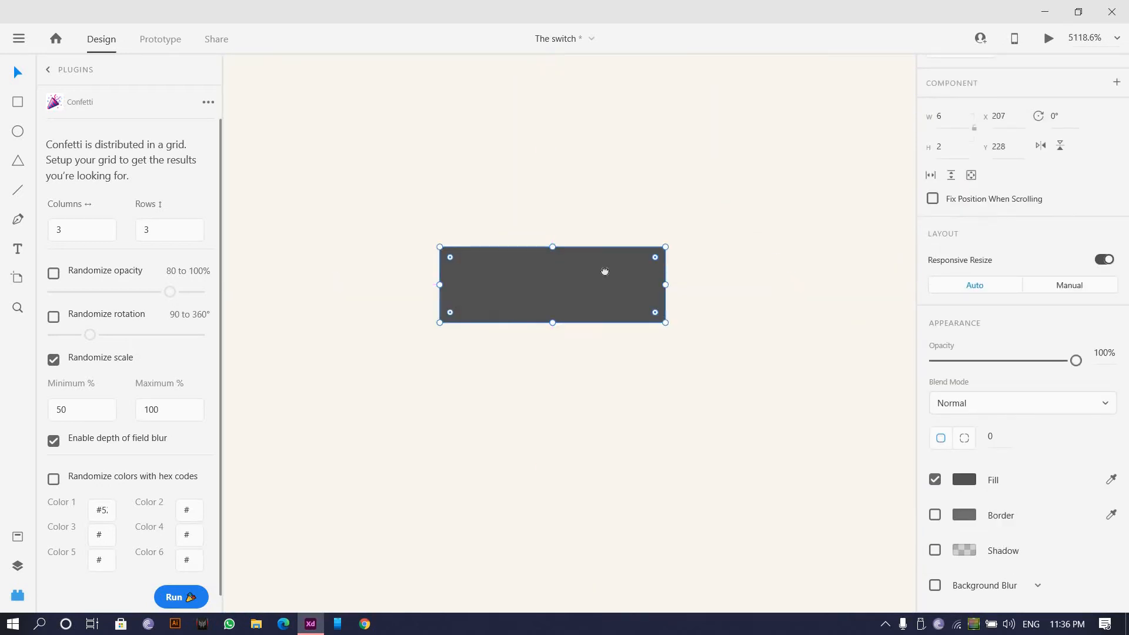
pyautogui.scroll(-3, 680, 294)
pyautogui.click(655, 299)
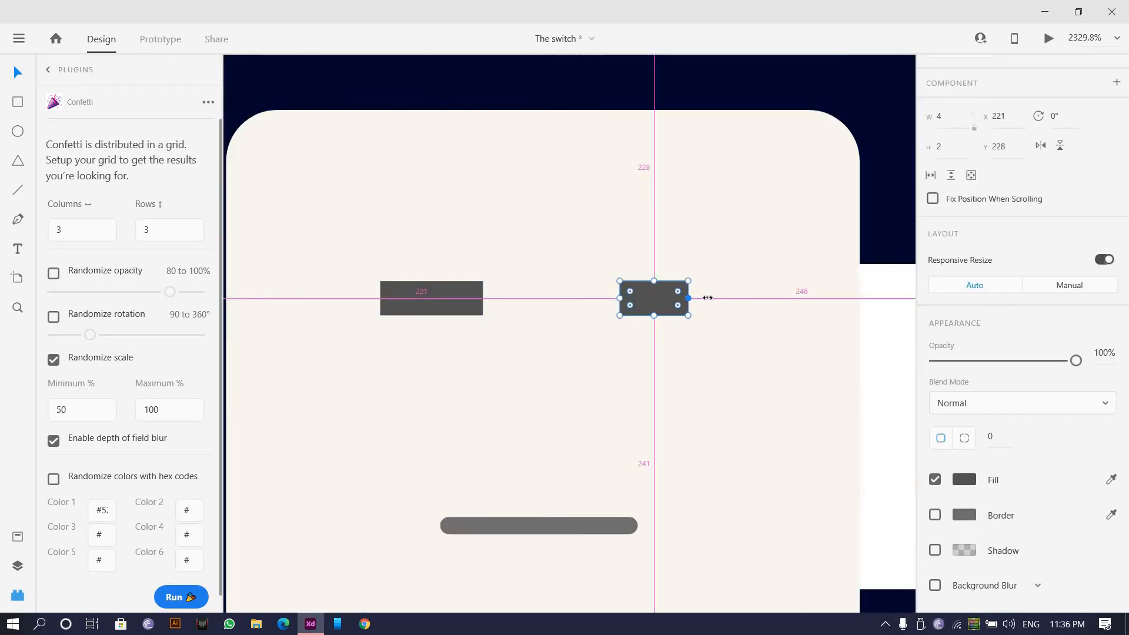
pyautogui.scroll(-5, 706, 297)
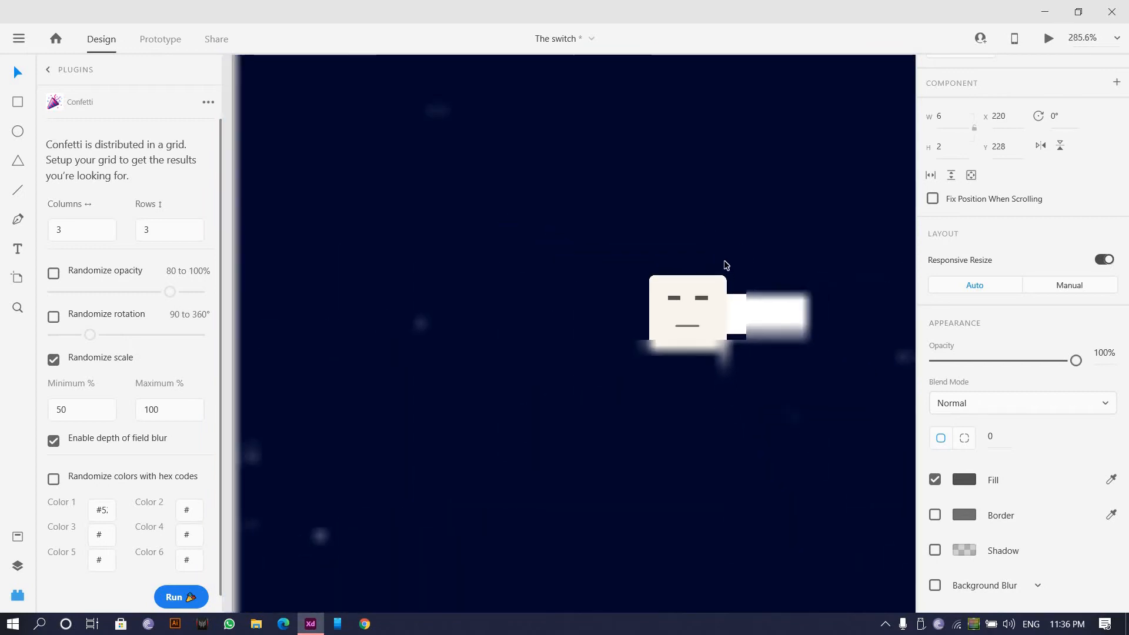
pyautogui.scroll(-4, 799, 221)
pyautogui.moveTo(801, 211); pyautogui.dragTo(388, 262)
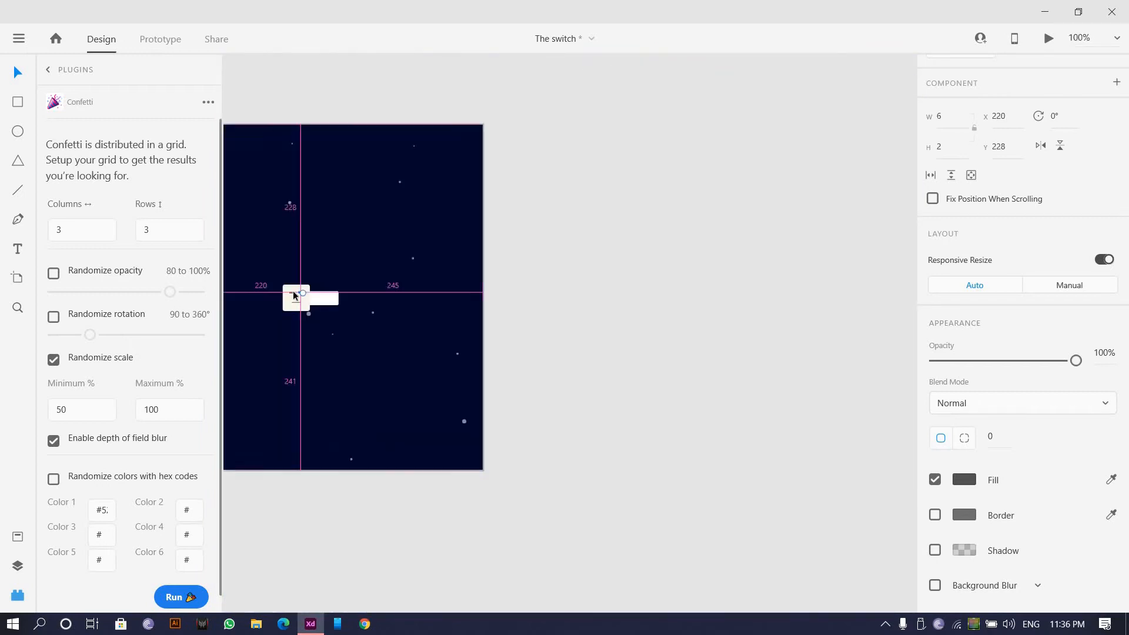
# - Try turning off Object Blur on the star at the cream block's lower right corner
pyautogui.scroll(3, 329, 363)
pyautogui.scroll(5, 464, 260)
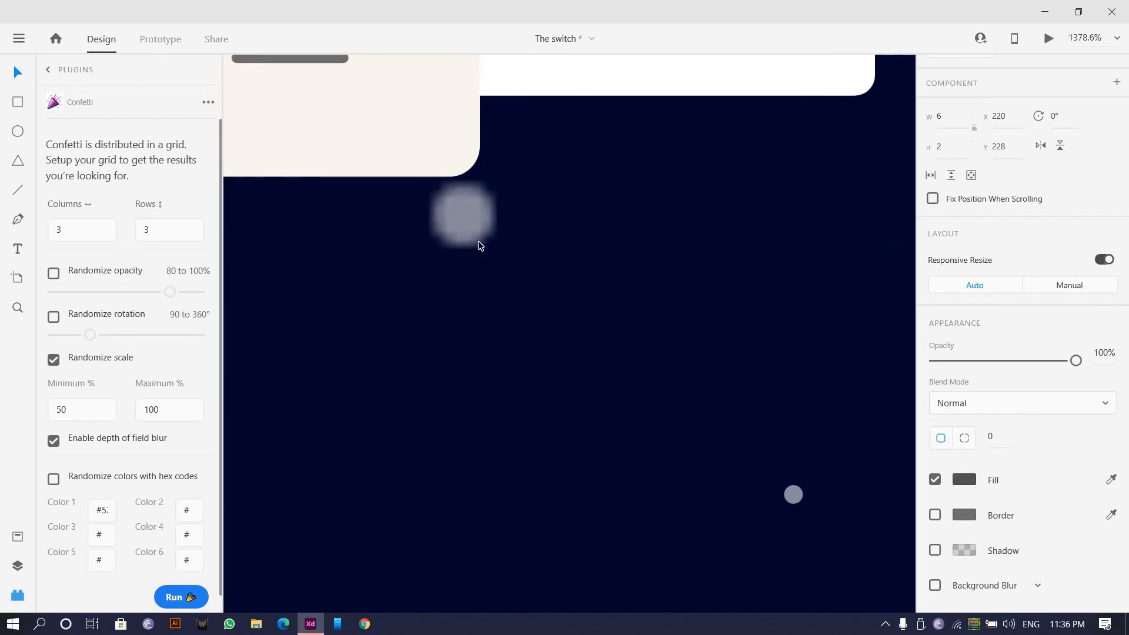
pyautogui.click(473, 221)
pyautogui.scroll(-4, 473, 221)
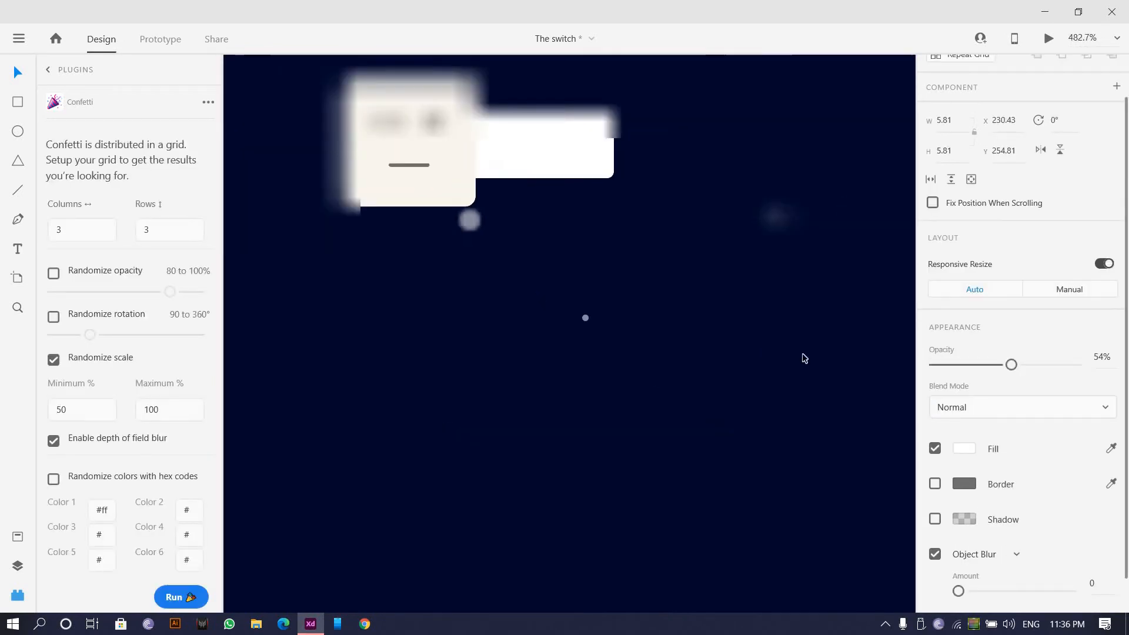
pyautogui.scroll(-1, 1014, 395)
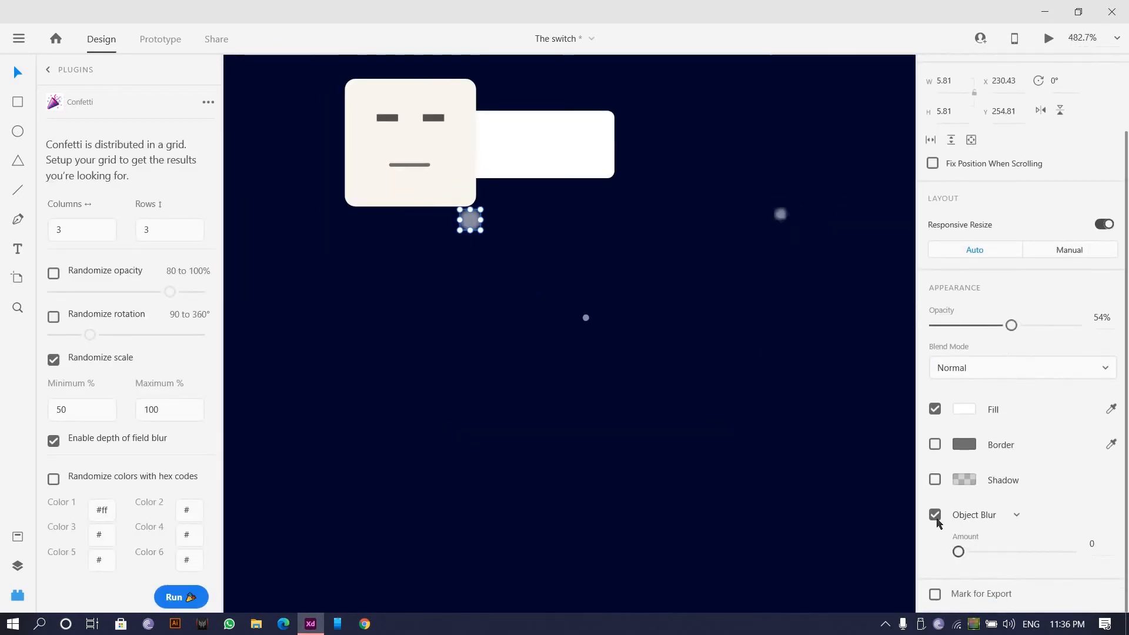
pyautogui.click(935, 515)
pyautogui.scroll(-3, 574, 348)
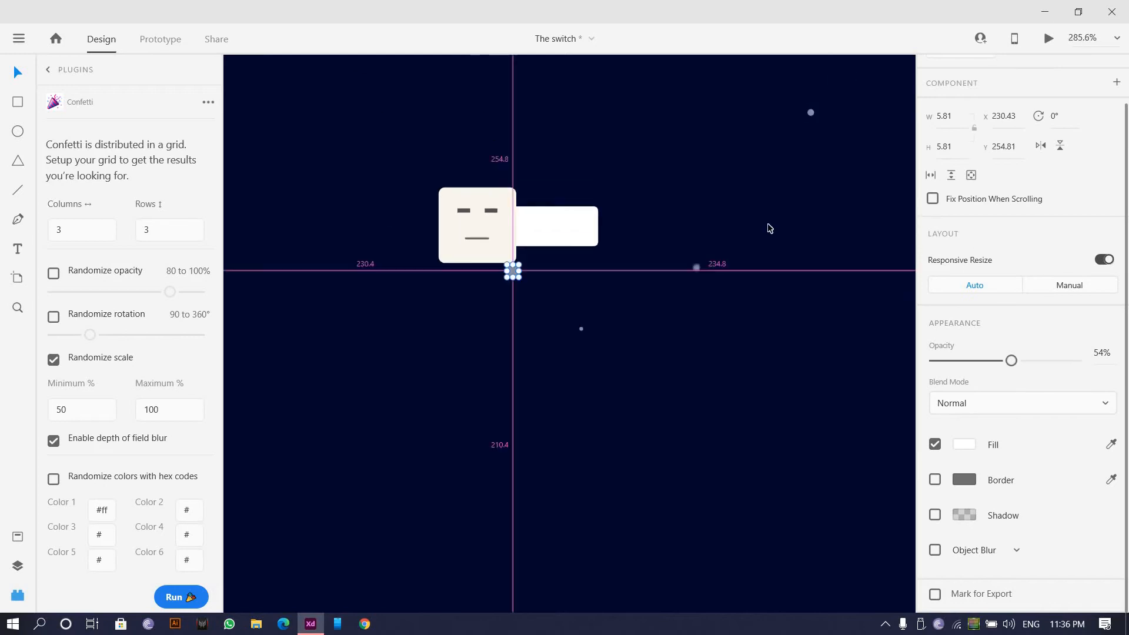
pyautogui.scroll(3, 604, 296)
pyautogui.moveTo(605, 296); pyautogui.dragTo(433, 391)
pyautogui.scroll(4, 703, 262)
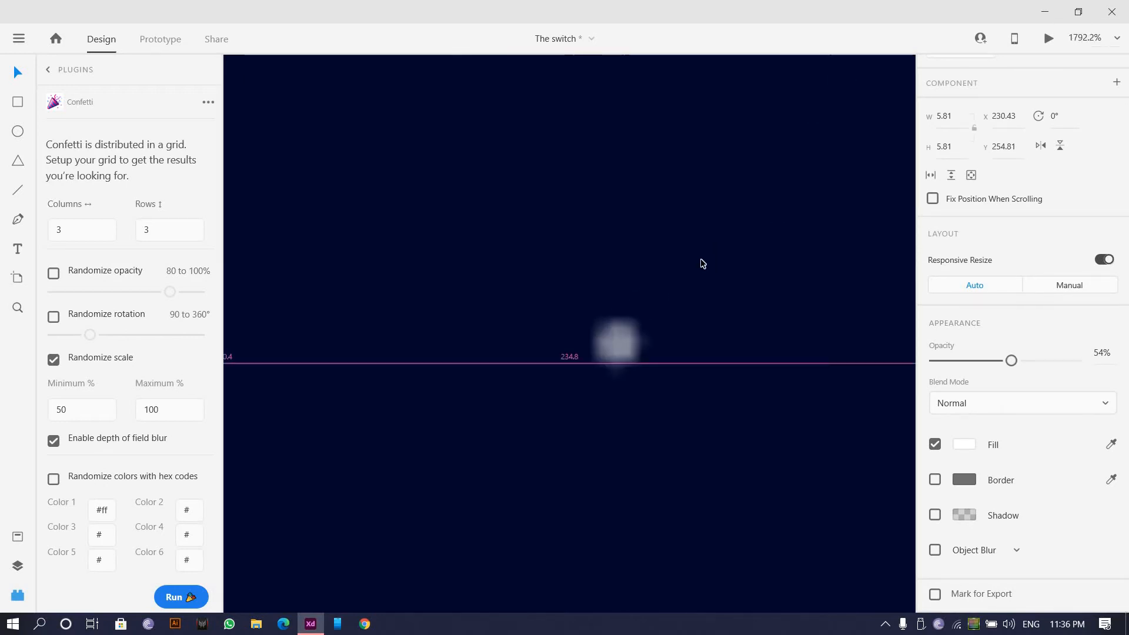
pyautogui.scroll(-3, 703, 262)
pyautogui.scroll(-2, 504, 318)
pyautogui.scroll(-5, 502, 317)
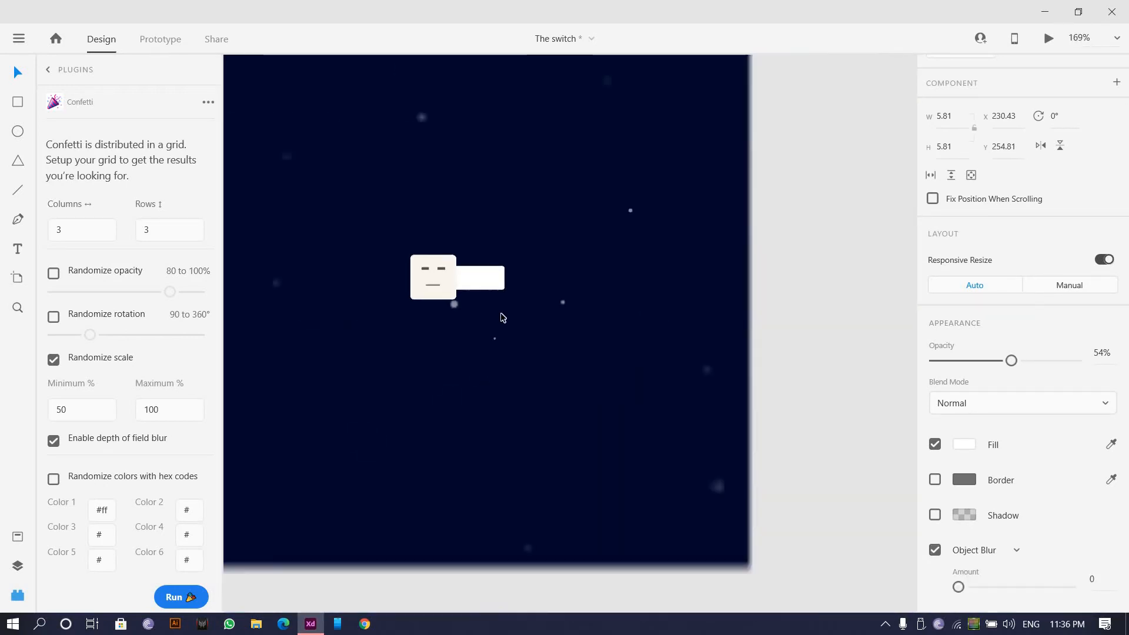
# - Move the star at the cream block's corner to about X 159, Y 340, below and left of the block
pyautogui.scroll(3, 434, 227)
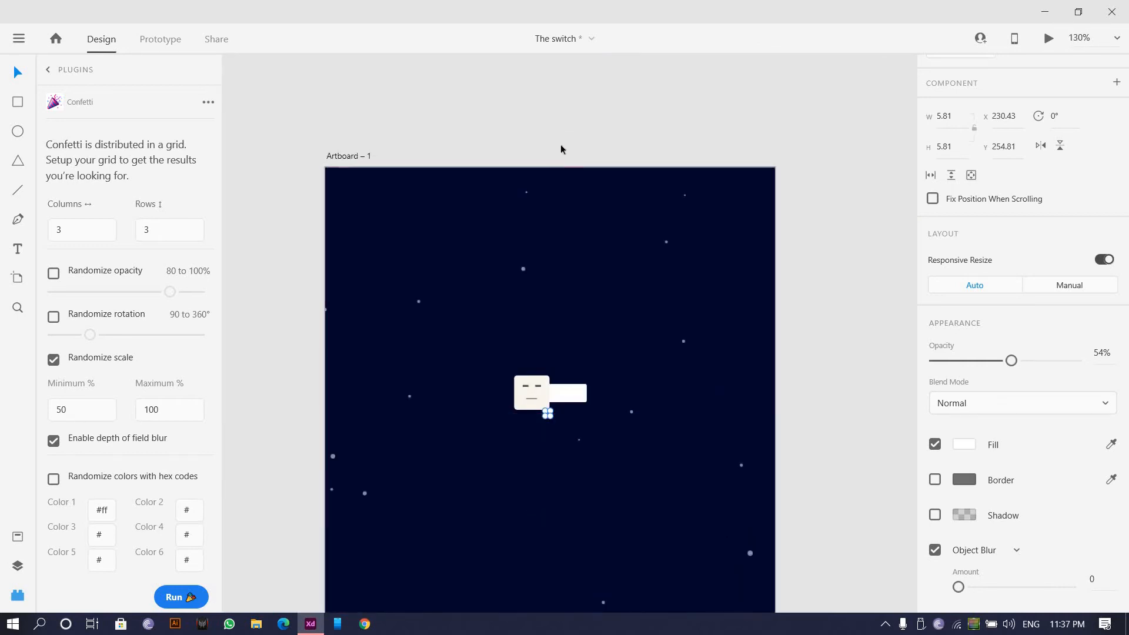
pyautogui.click(574, 154)
pyautogui.hscroll(2, 519, 410)
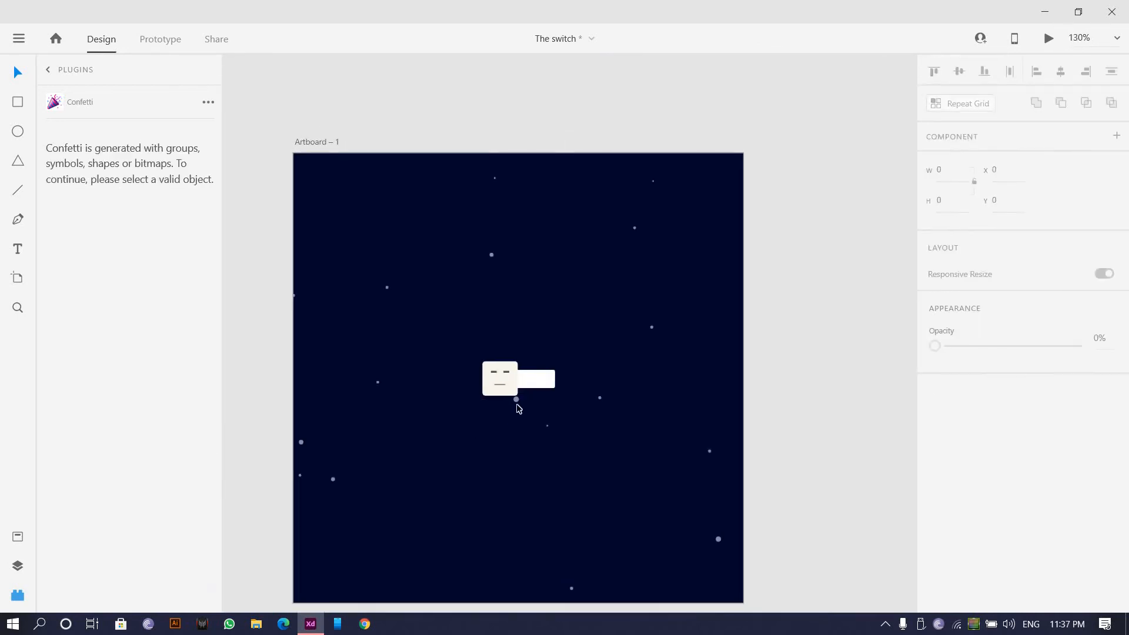
pyautogui.moveTo(519, 409); pyautogui.dragTo(450, 476)
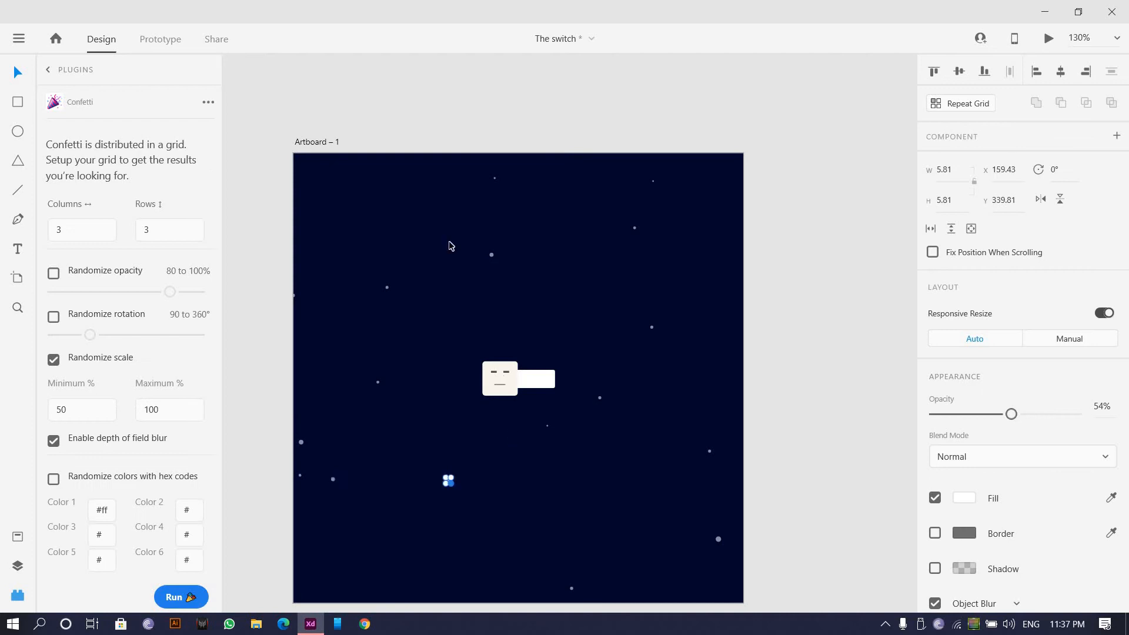
# - Duplicate Artboard – 1 to its right at X 540, Y 50 as Artboard – 2
pyautogui.scroll(-3, 450, 246)
pyautogui.hscroll(2, 376, 238)
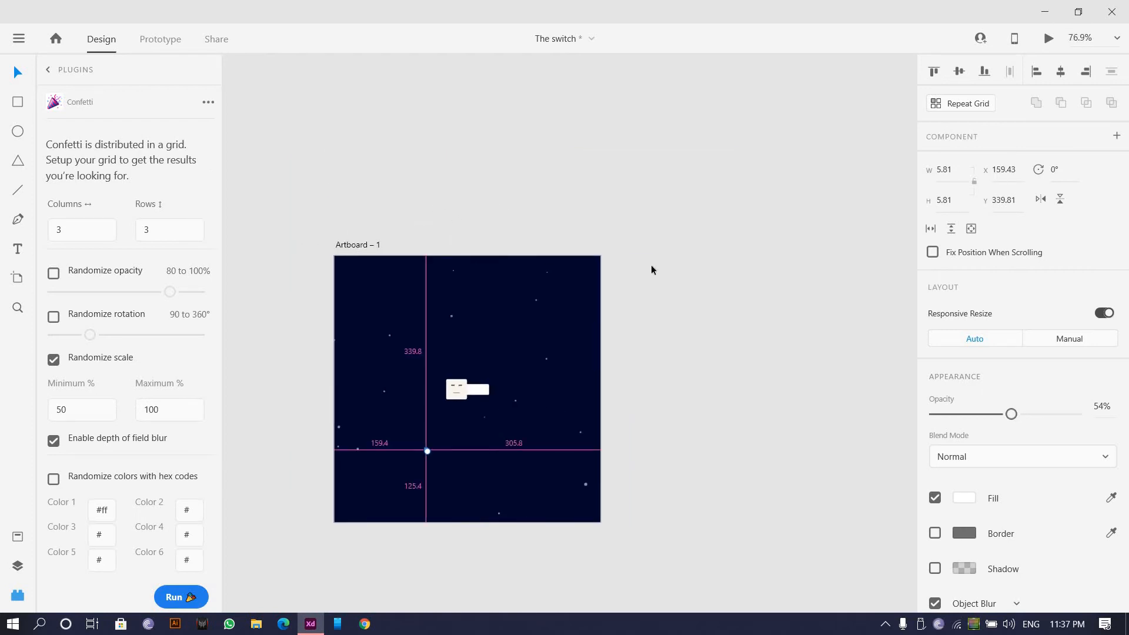
pyautogui.moveTo(376, 246); pyautogui.dragTo(694, 248)
pyautogui.hscroll(3, 560, 362)
# - Try locking the copied artboard and its navy background rectangle
pyautogui.hotkey('ctrl', 'l')
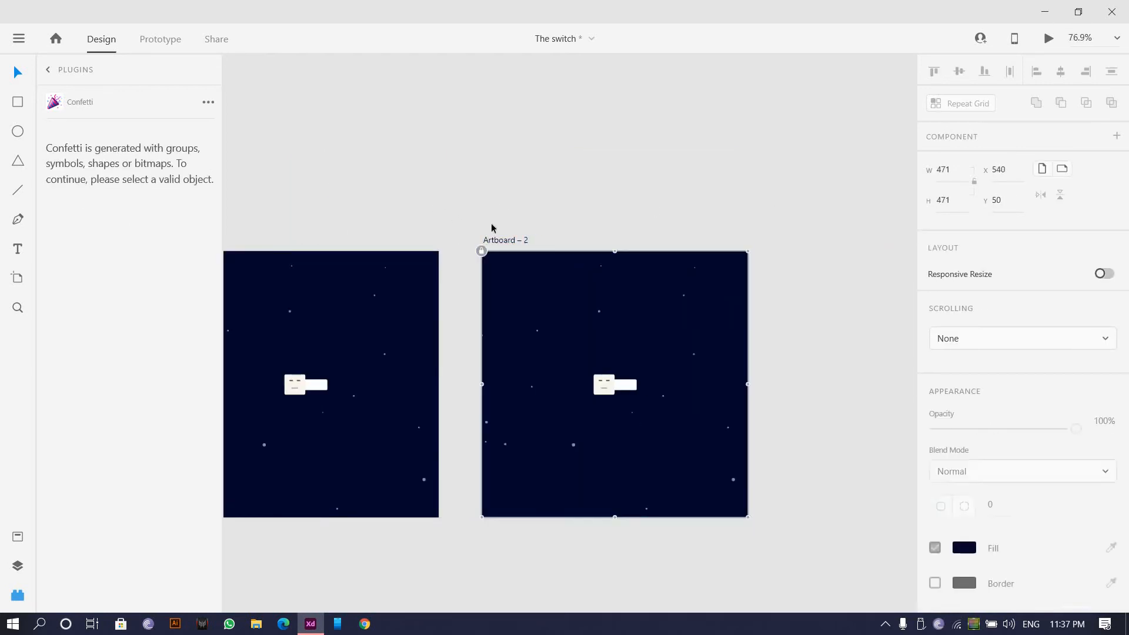
pyautogui.click(655, 327)
pyautogui.hotkey('ctrl', 'l')
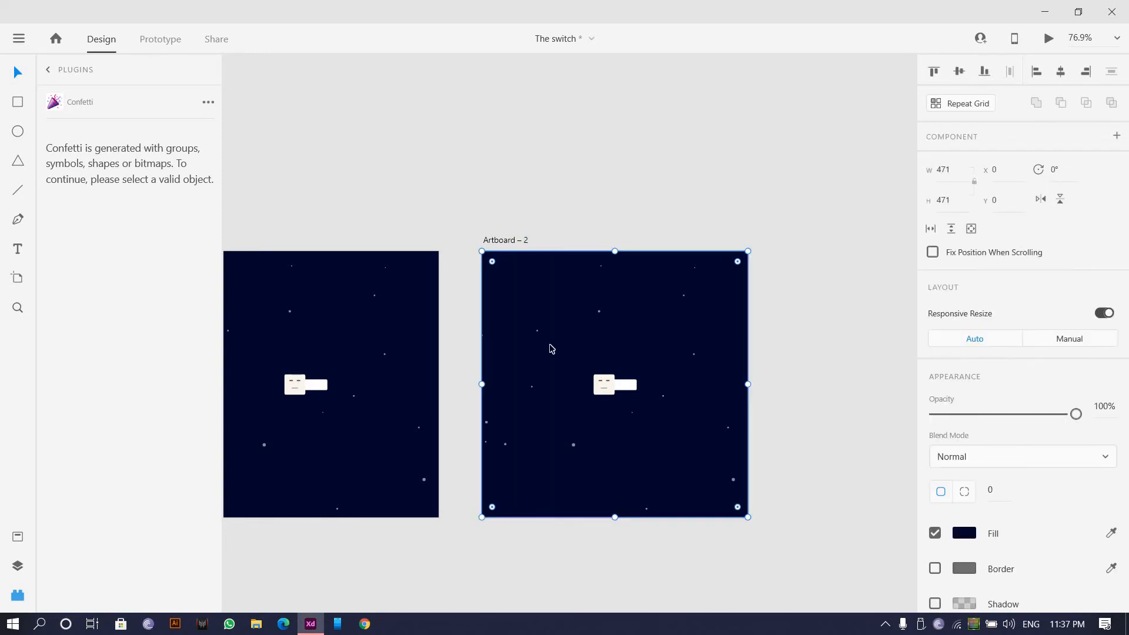
# - Delete all the stars from Artboard – 2, keeping its navy background, face block and white bar
pyautogui.moveTo(563, 240); pyautogui.dragTo(520, 242)
pyautogui.hscroll(2, 520, 242)
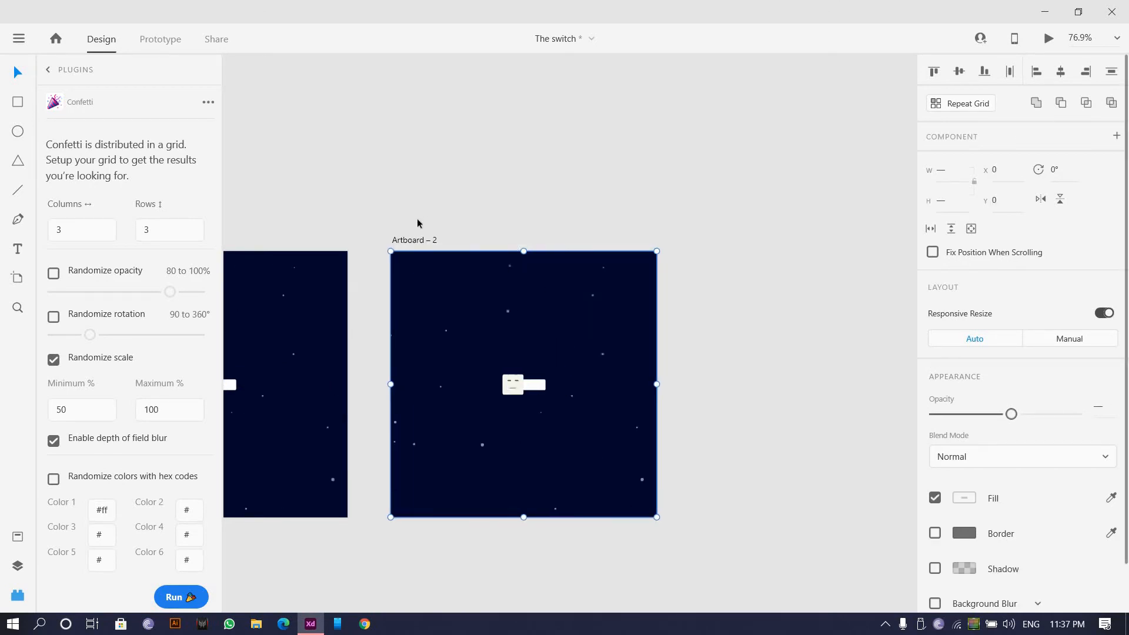
pyautogui.moveTo(382, 238); pyautogui.dragTo(724, 373)
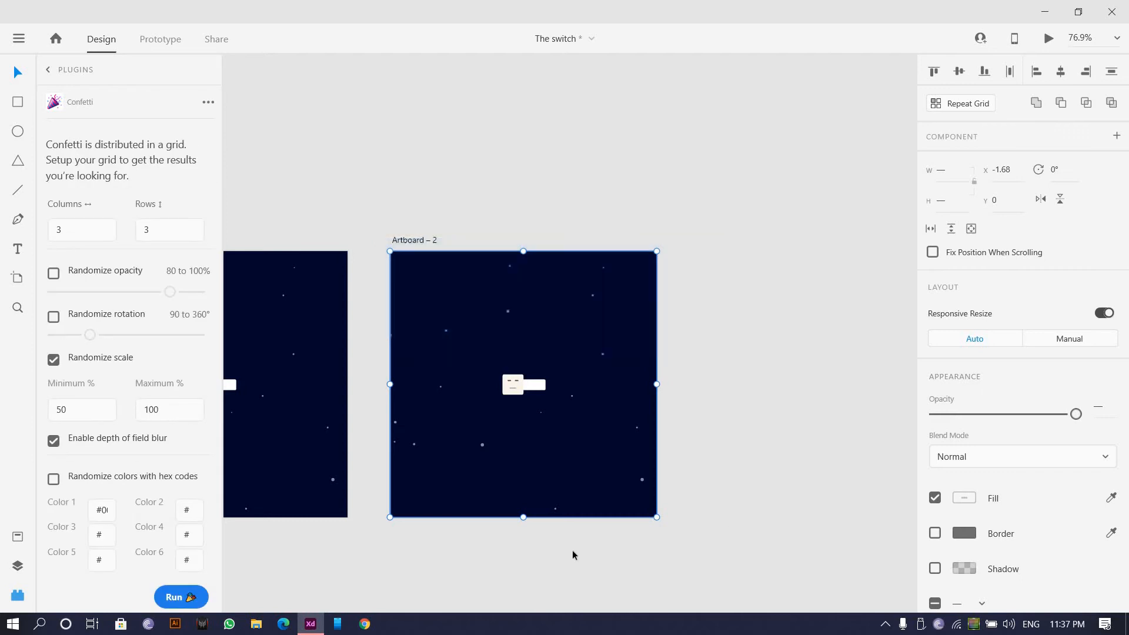
pyautogui.moveTo(736, 424)
pyautogui.mouseDown()
pyautogui.moveTo(747, 411)
pyautogui.moveTo(722, 410)
pyautogui.mouseUp()
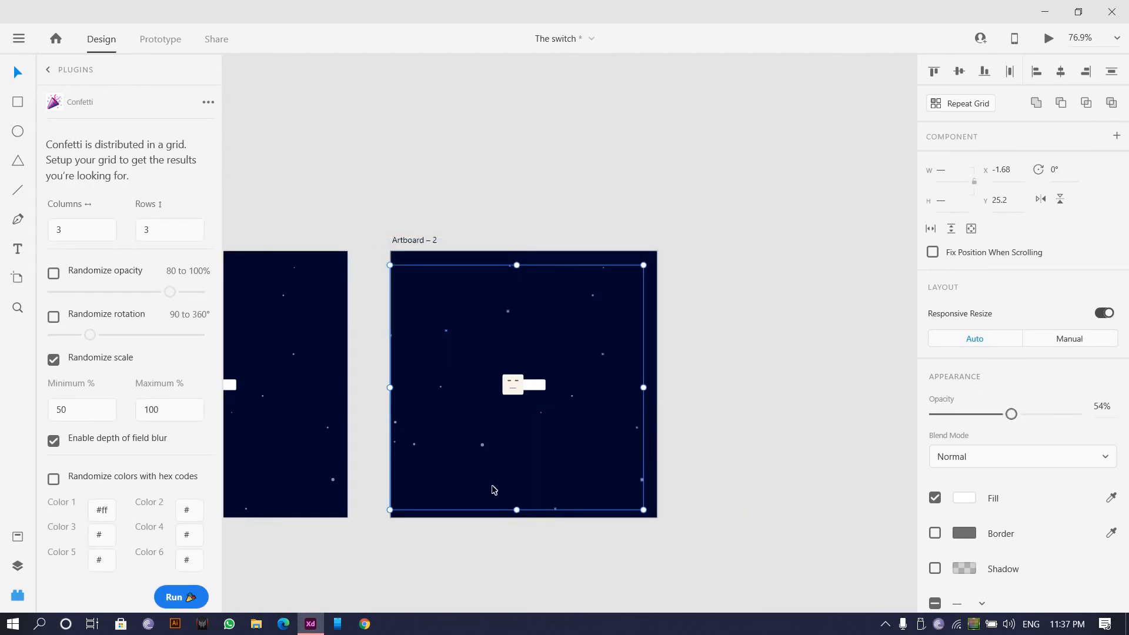
pyautogui.moveTo(372, 369); pyautogui.dragTo(495, 509)
pyautogui.moveTo(627, 475); pyautogui.dragTo(585, 469)
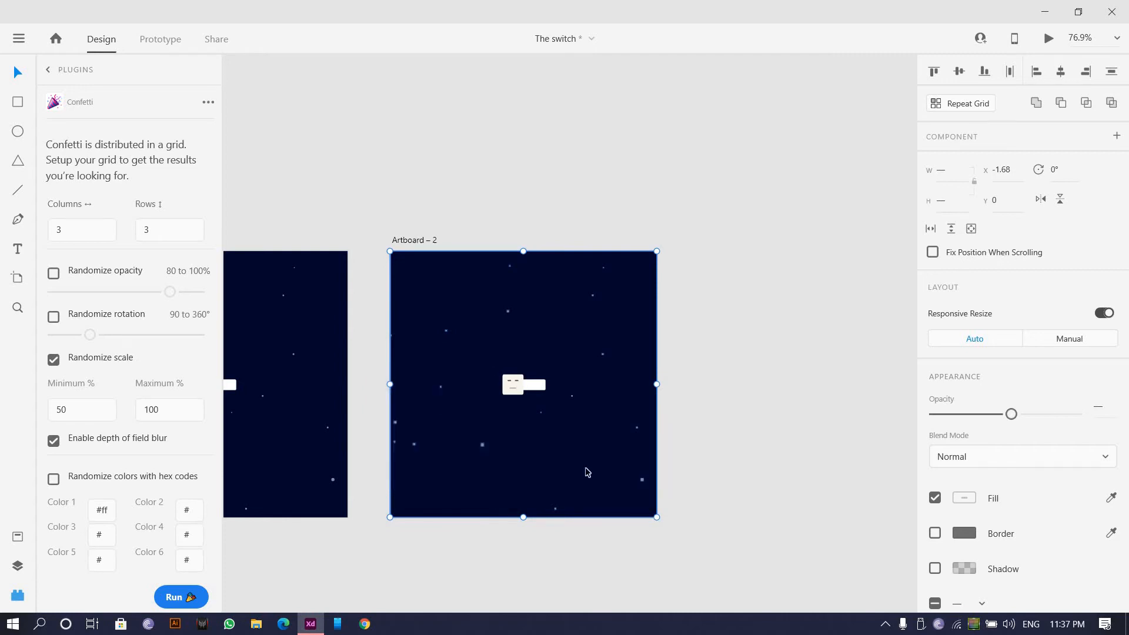
pyautogui.press('Delete')
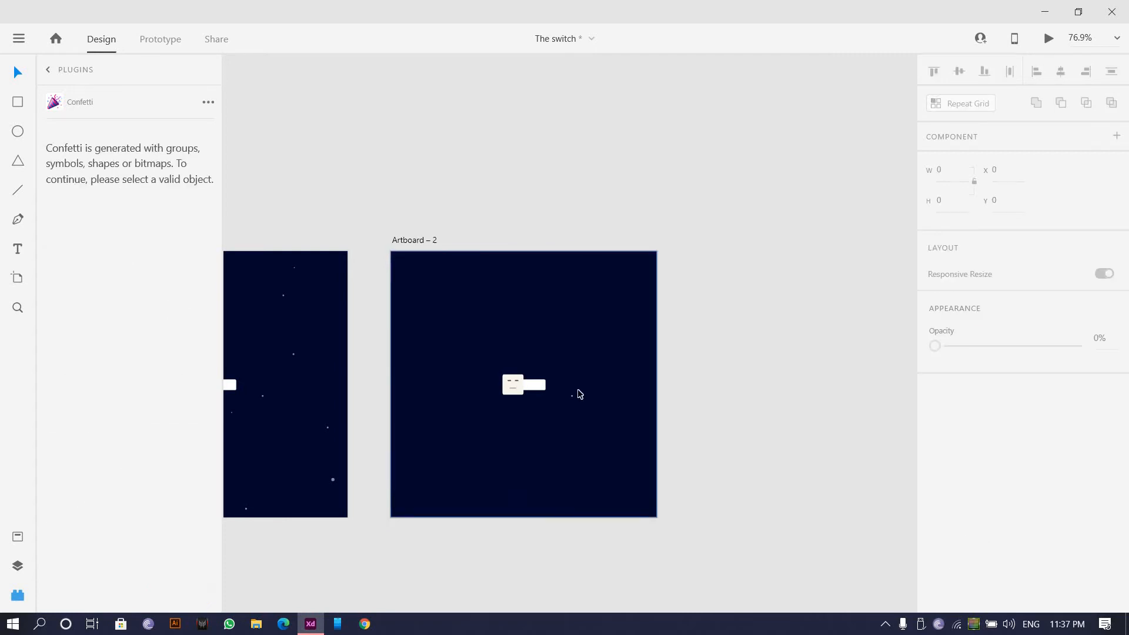
pyautogui.click(572, 397)
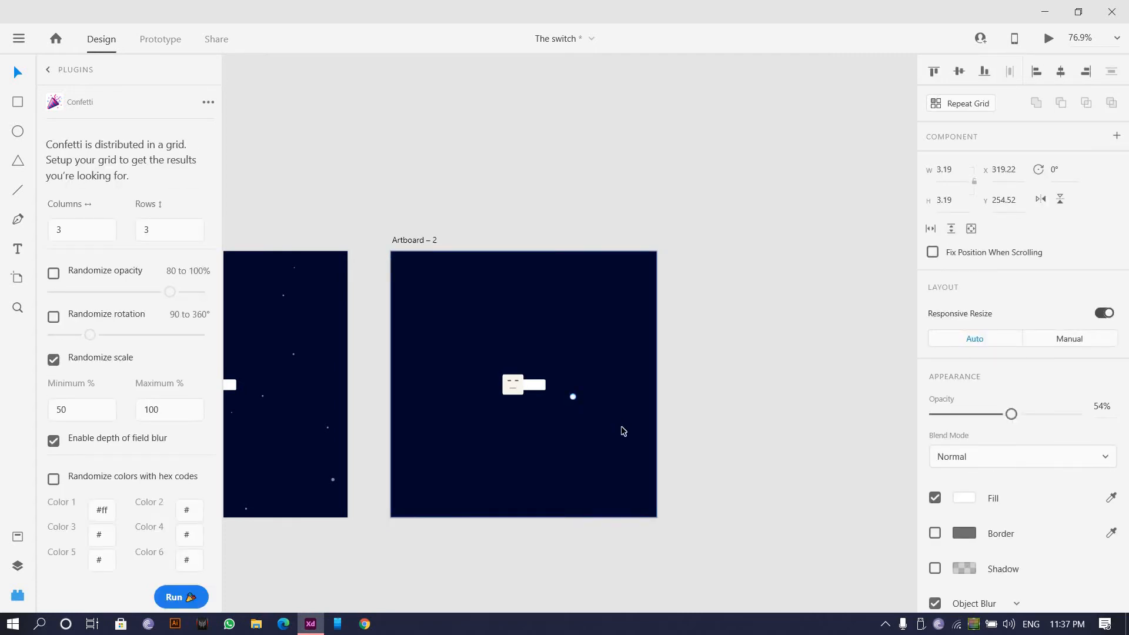
pyautogui.press('Delete')
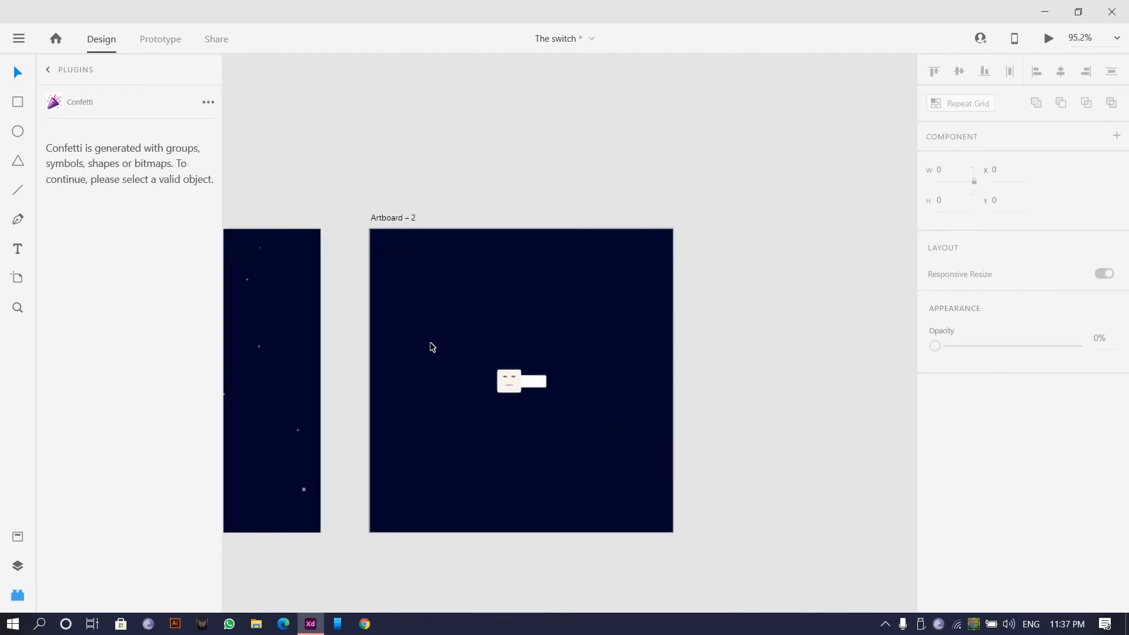
# - Move the cream block with its face on Artboard – 2 to the white bar's opposite end, at X 248, Y 218
pyautogui.scroll(10, 520, 323)
pyautogui.click(489, 287)
pyautogui.keyDown('shift'); pyautogui.click(489, 287); pyautogui.keyUp('shift')
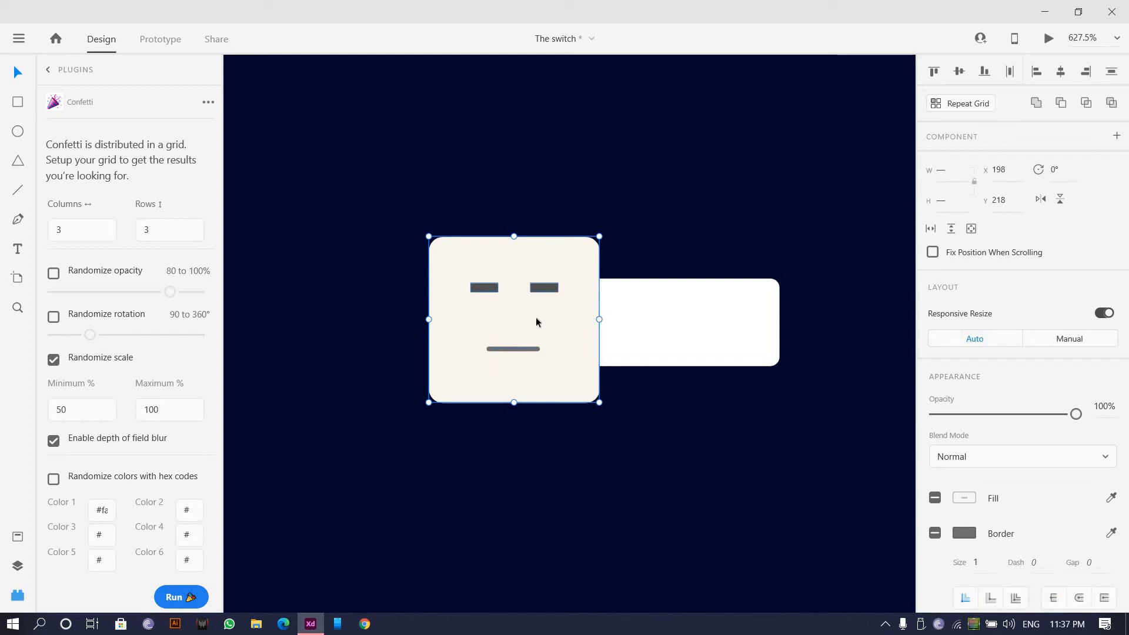
pyautogui.moveTo(535, 317); pyautogui.dragTo(728, 311)
pyautogui.hotkey('shift', 'Right')
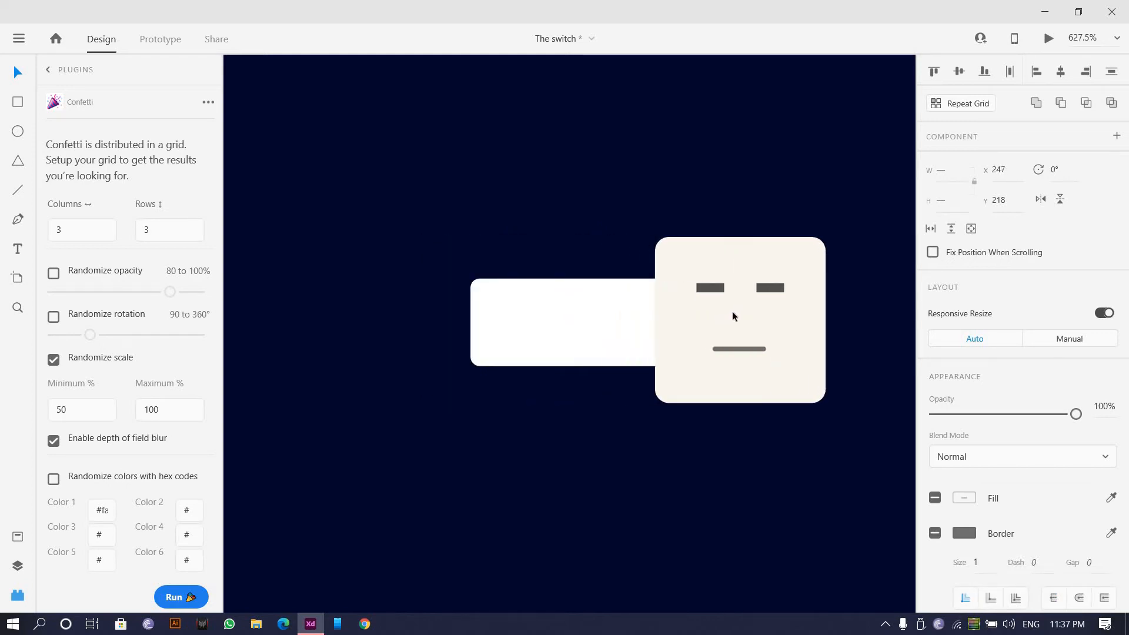
# - Stretch both eyes of the Artboard – 2 face evenly about their centres into 6 by 6 squares
pyautogui.scroll(-3, 622, 338)
pyautogui.scroll(7, 578, 312)
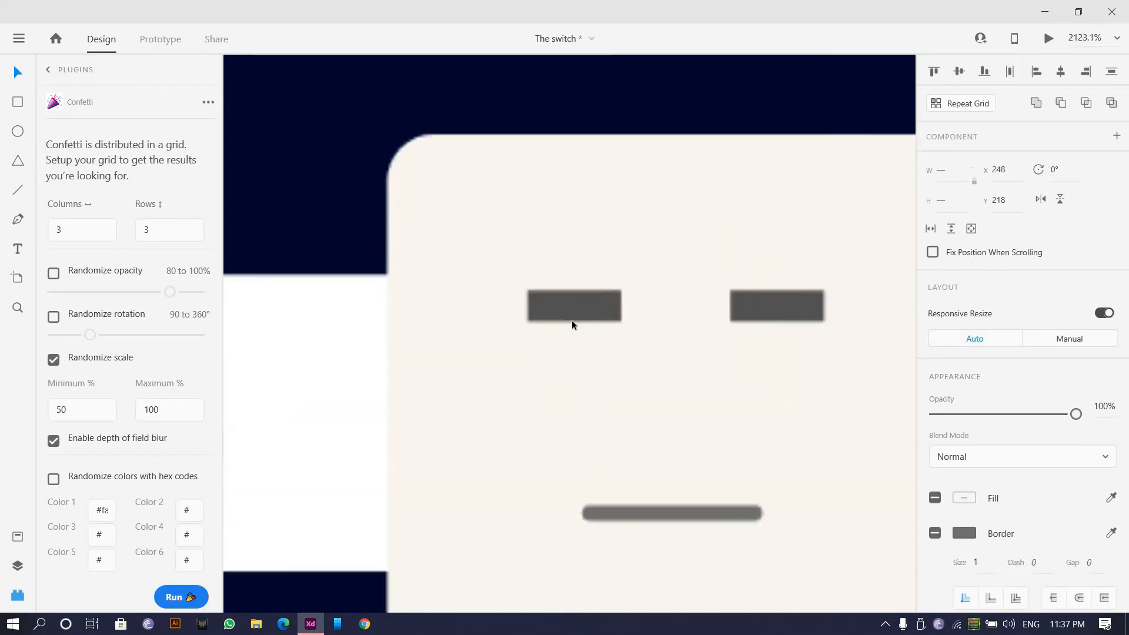
pyautogui.doubleClick(578, 318)
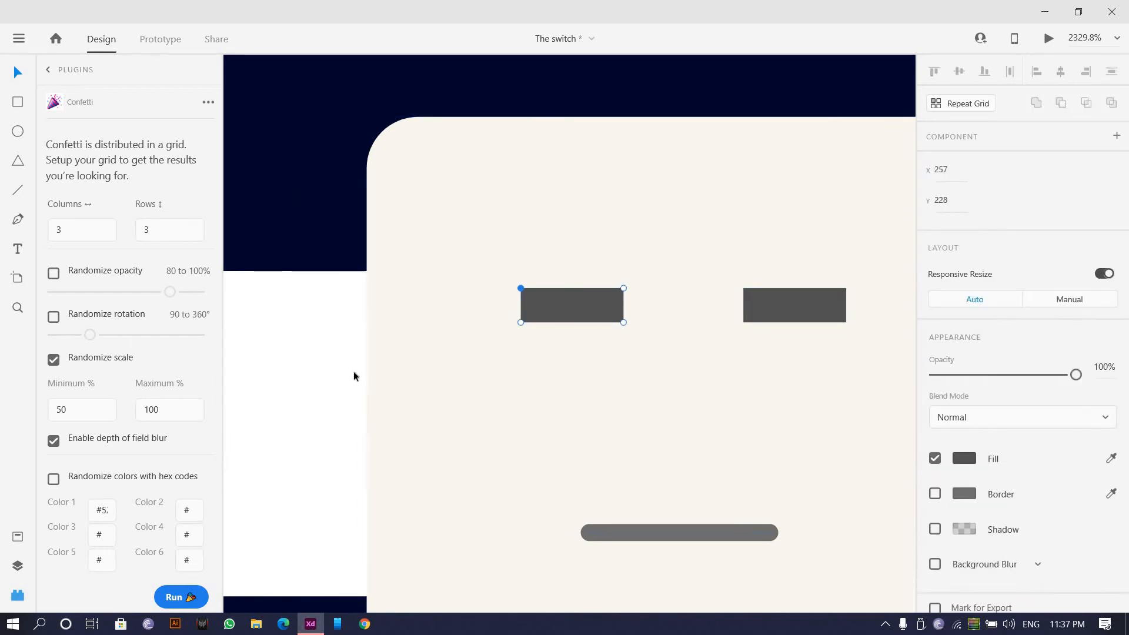
pyautogui.click(353, 377)
pyautogui.doubleClick(583, 305)
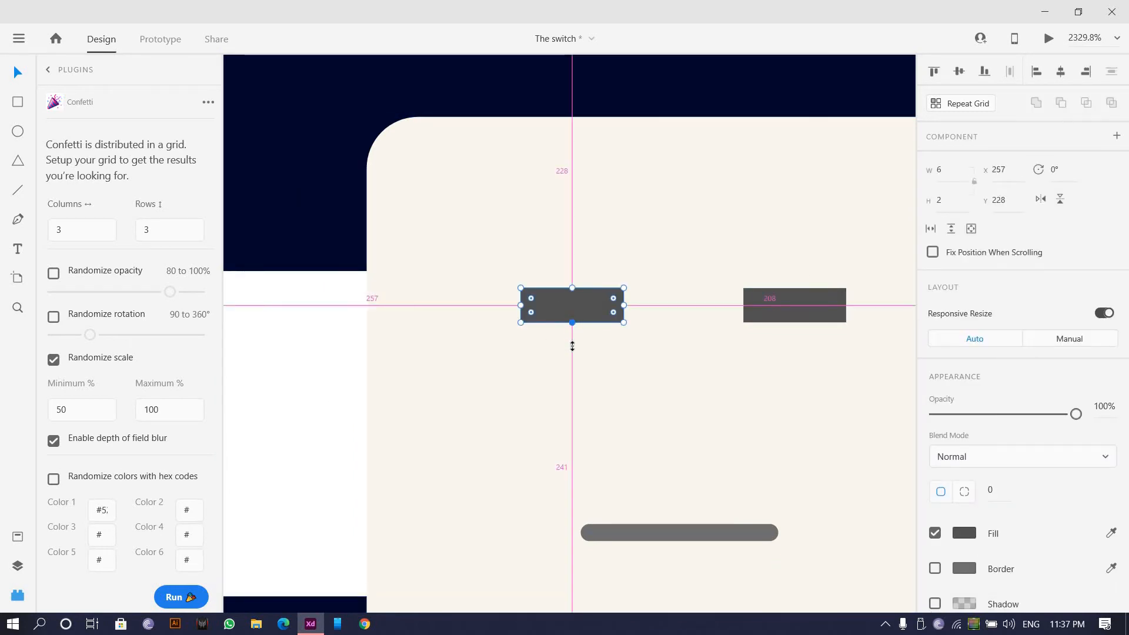
pyautogui.moveTo(573, 346); pyautogui.dragTo(572, 381)
pyautogui.click(794, 317)
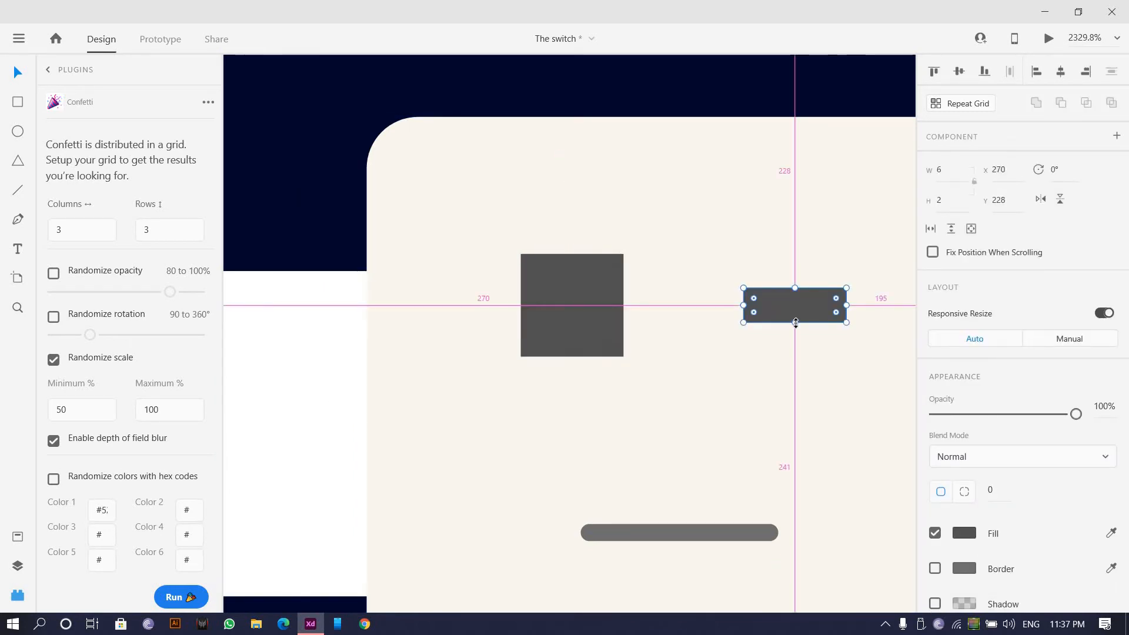
pyautogui.moveTo(801, 363); pyautogui.dragTo(801, 359)
# - Round both square eyes into full circles with a corner radius of 3
pyautogui.click(535, 267)
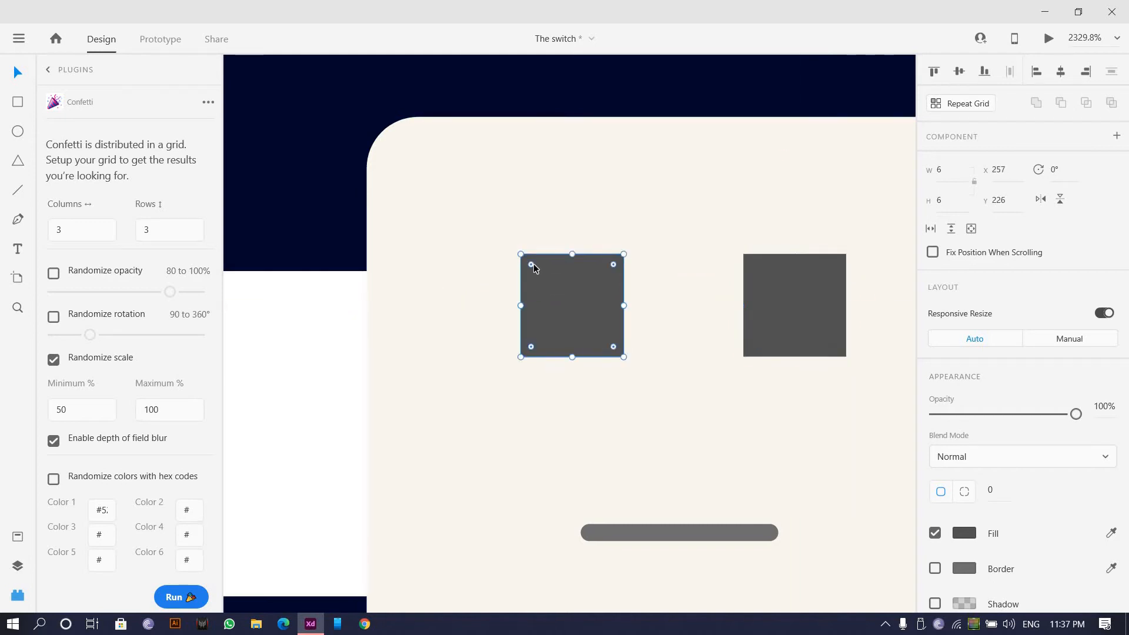
pyautogui.moveTo(612, 347); pyautogui.dragTo(573, 307)
pyautogui.click(757, 271)
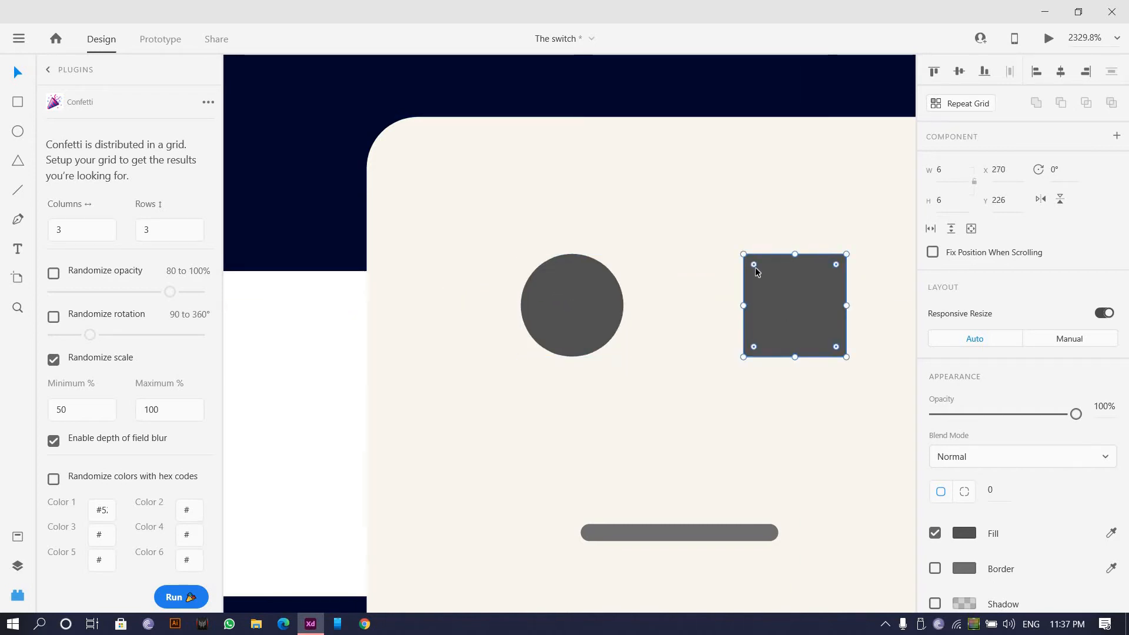
pyautogui.hotkey('ctrl', 'z')
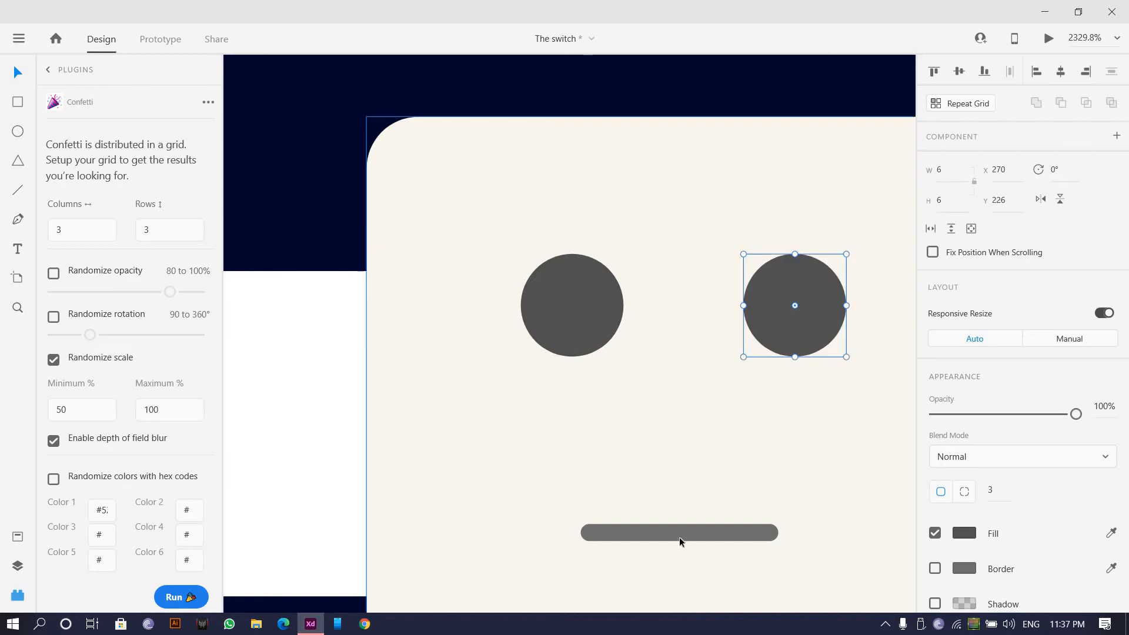
# - Bend the mouth's midpoint down to about X 266.42, Y 245.04 and smooth it into a curved smile
pyautogui.scroll(-1, 680, 538)
pyautogui.moveTo(676, 535); pyautogui.dragTo(584, 390)
pyautogui.doubleClick(581, 354)
pyautogui.click(585, 356)
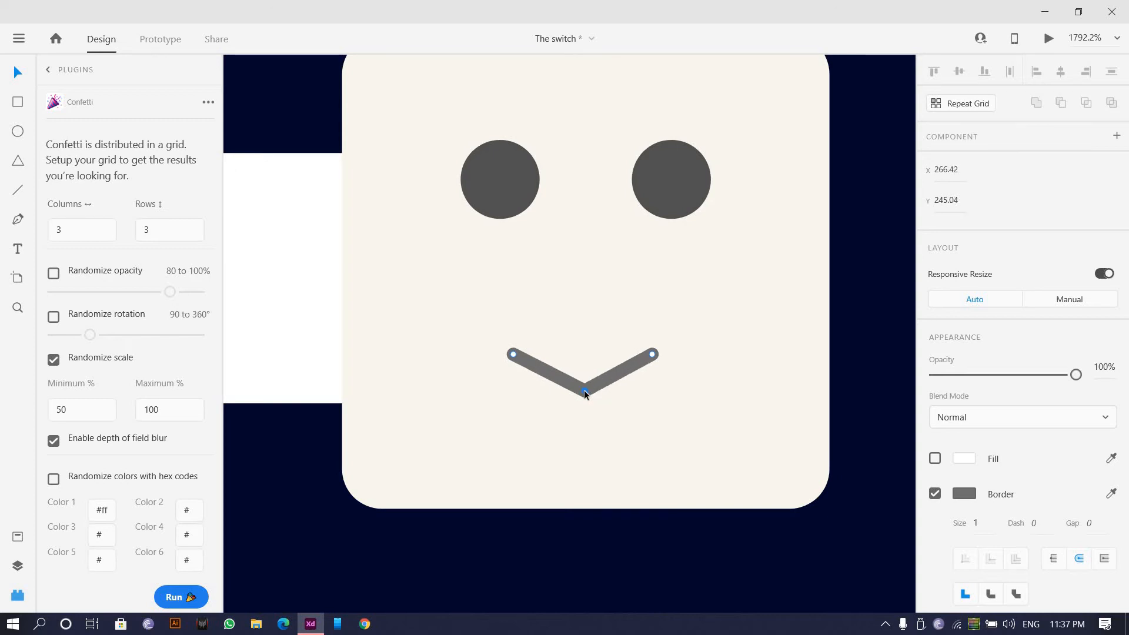
pyautogui.doubleClick(584, 390)
pyautogui.scroll(-3, 601, 380)
pyautogui.scroll(-3, 641, 373)
pyautogui.scroll(4, 642, 374)
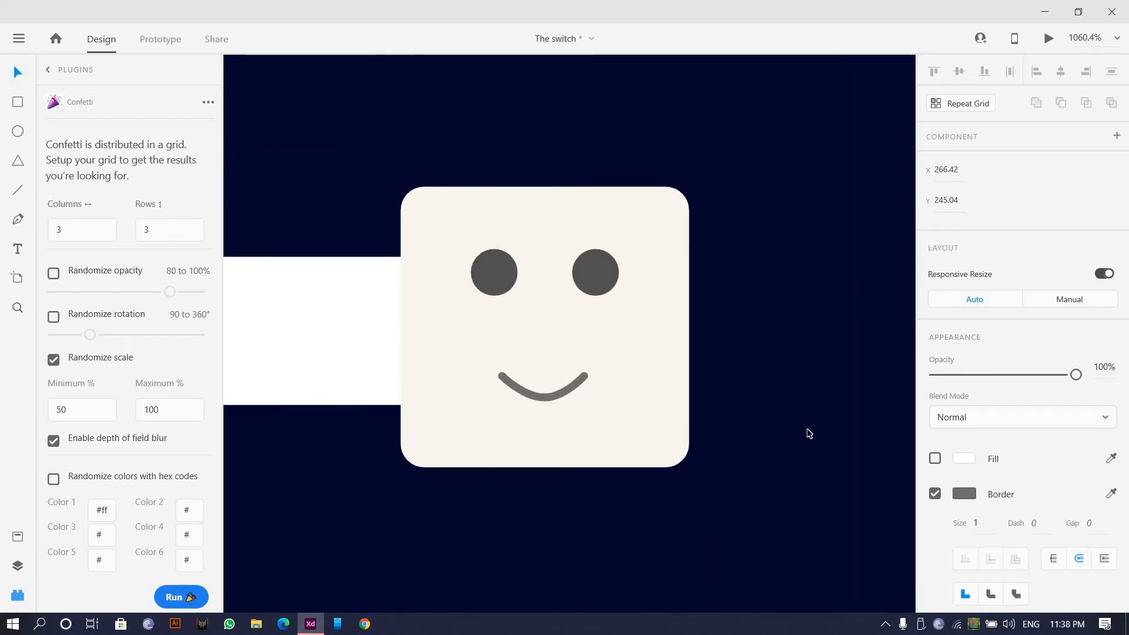
pyautogui.scroll(-5, 706, 411)
pyautogui.scroll(-3, 411, 353)
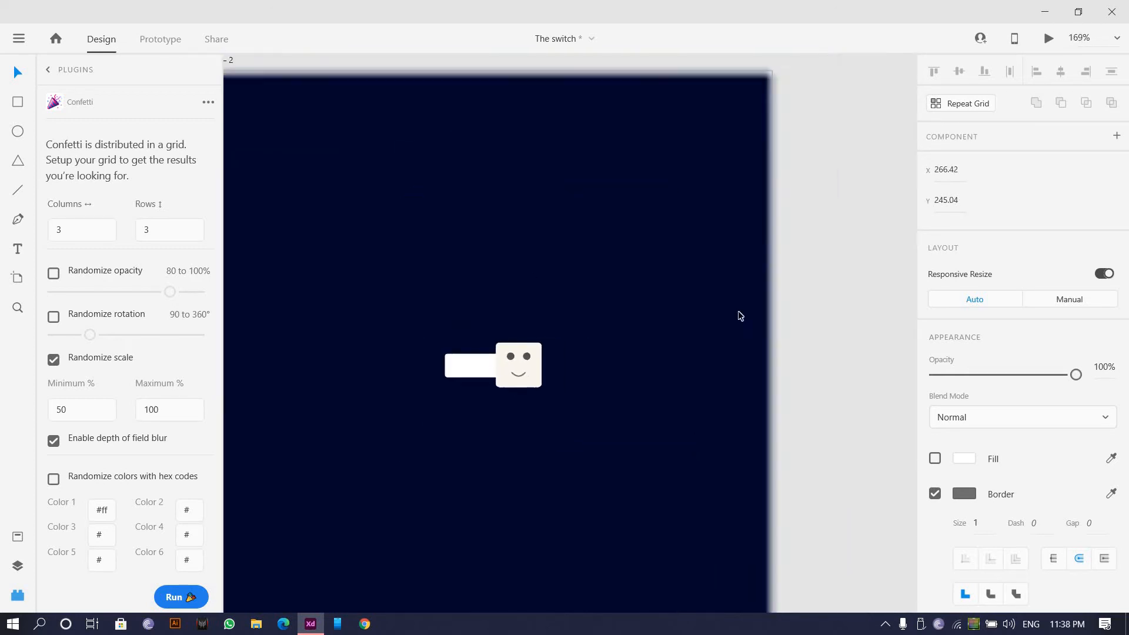
pyautogui.click(739, 314)
# - Set the border size of the mouth lines on both artboards to 2
pyautogui.scroll(1, 533, 364)
pyautogui.scroll(4, 509, 376)
pyautogui.click(538, 357)
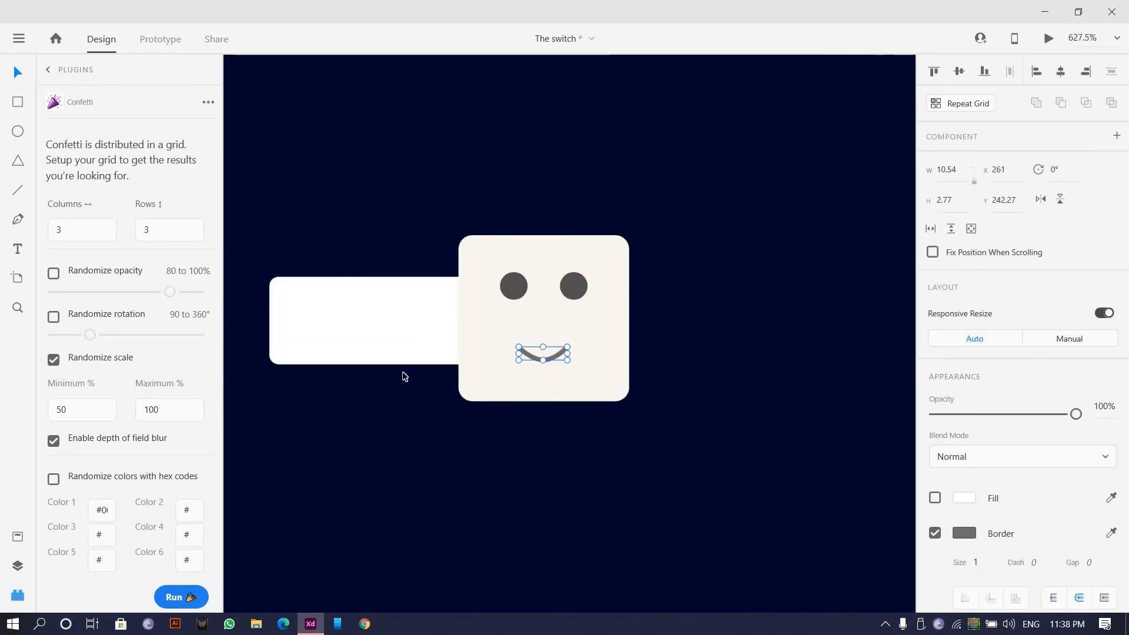
pyautogui.scroll(-5, 404, 374)
pyautogui.hscroll(-5, 377, 331)
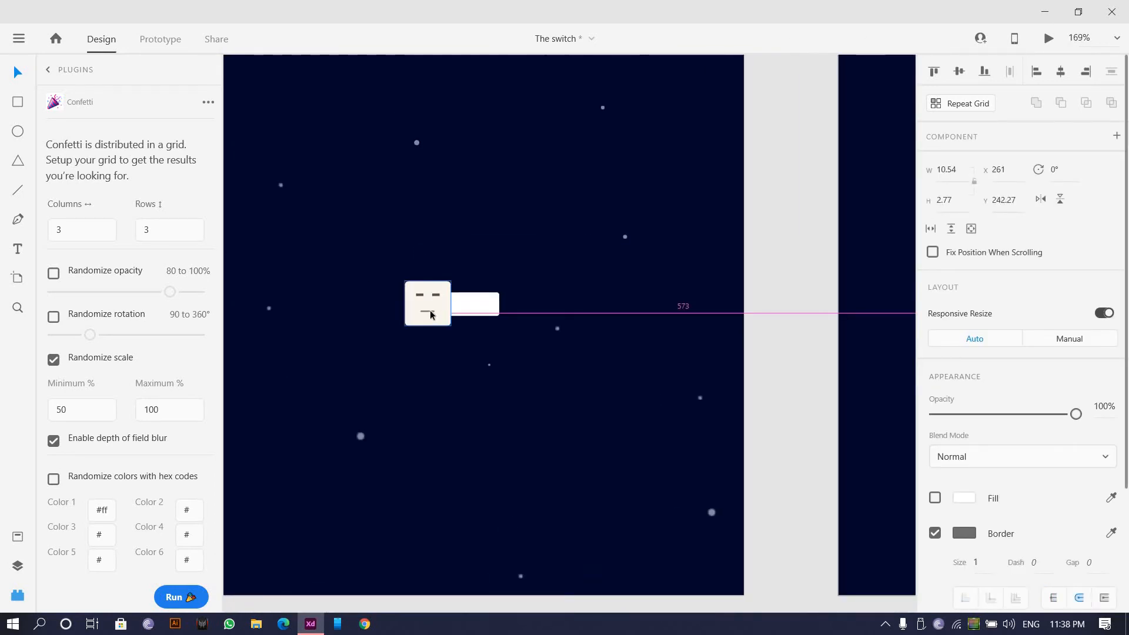
pyautogui.click(431, 314)
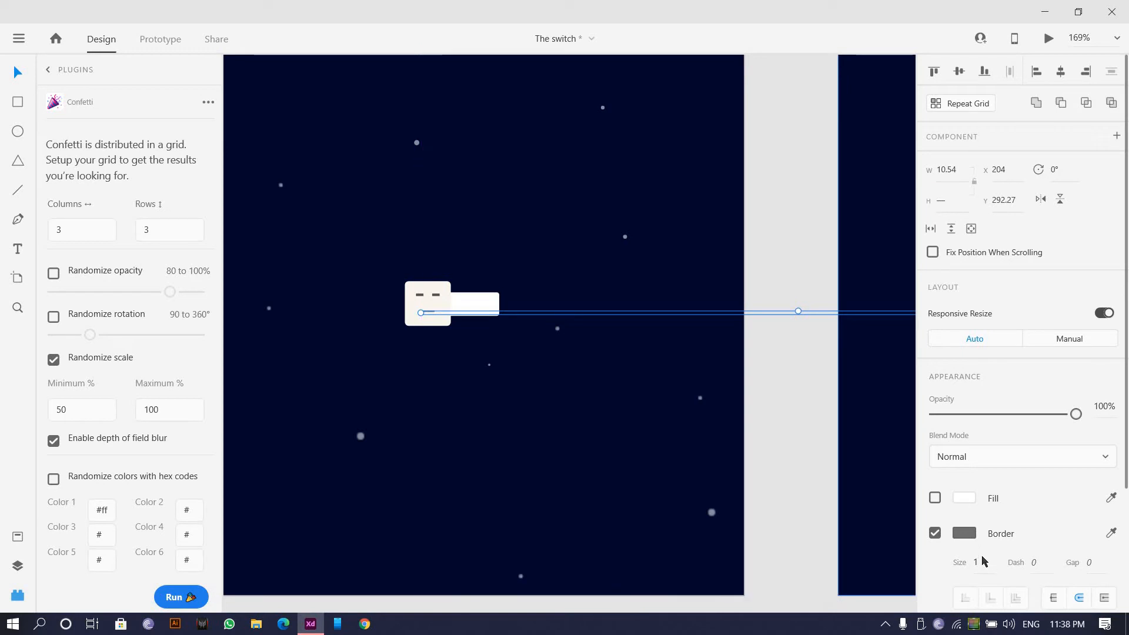
pyautogui.click(556, 406)
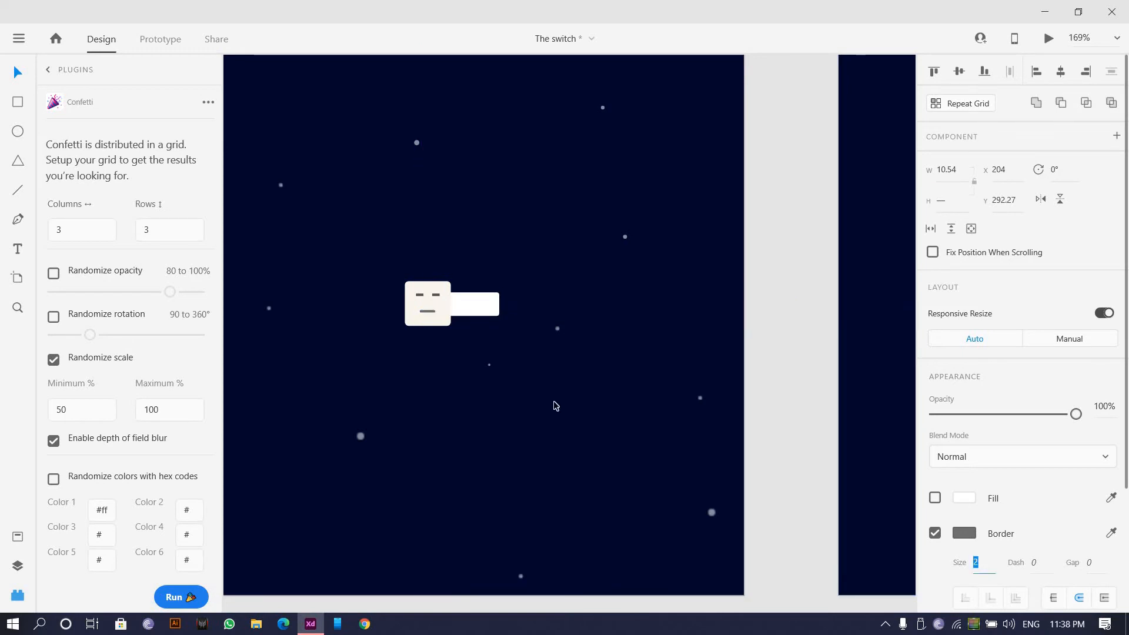
# - Leave the Confetti plugin and change the Artboard – 2 background rectangle's fill to a radial gradient
pyautogui.scroll(-1, 774, 294)
pyautogui.hscroll(5, 557, 295)
pyautogui.scroll(-5, 450, 250)
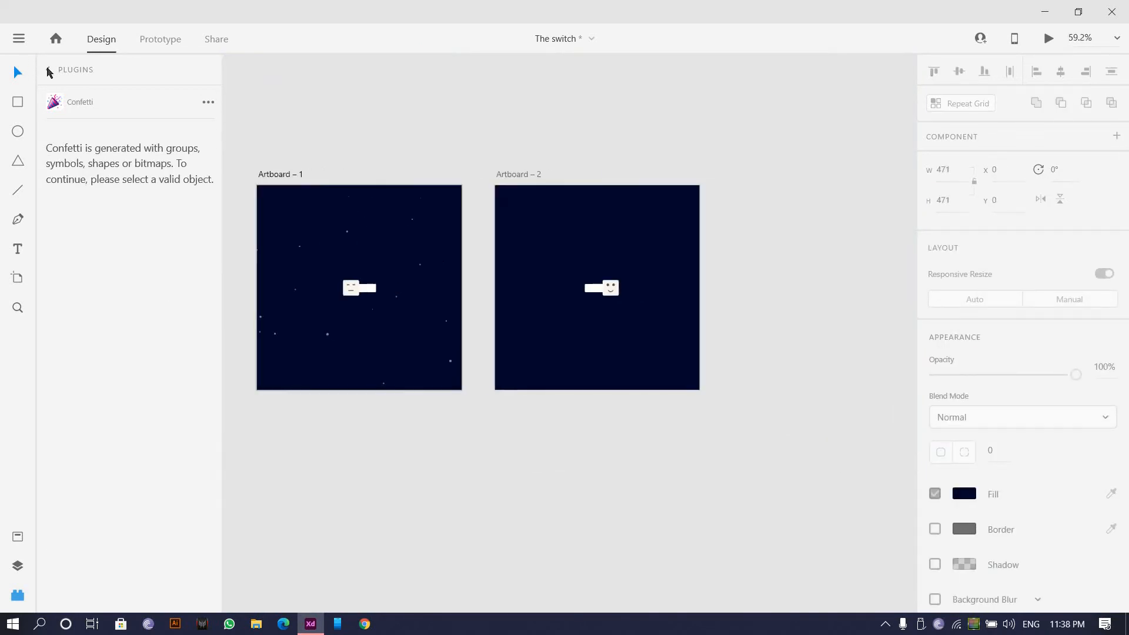
pyautogui.scroll(4, 605, 309)
pyautogui.scroll(2, 606, 343)
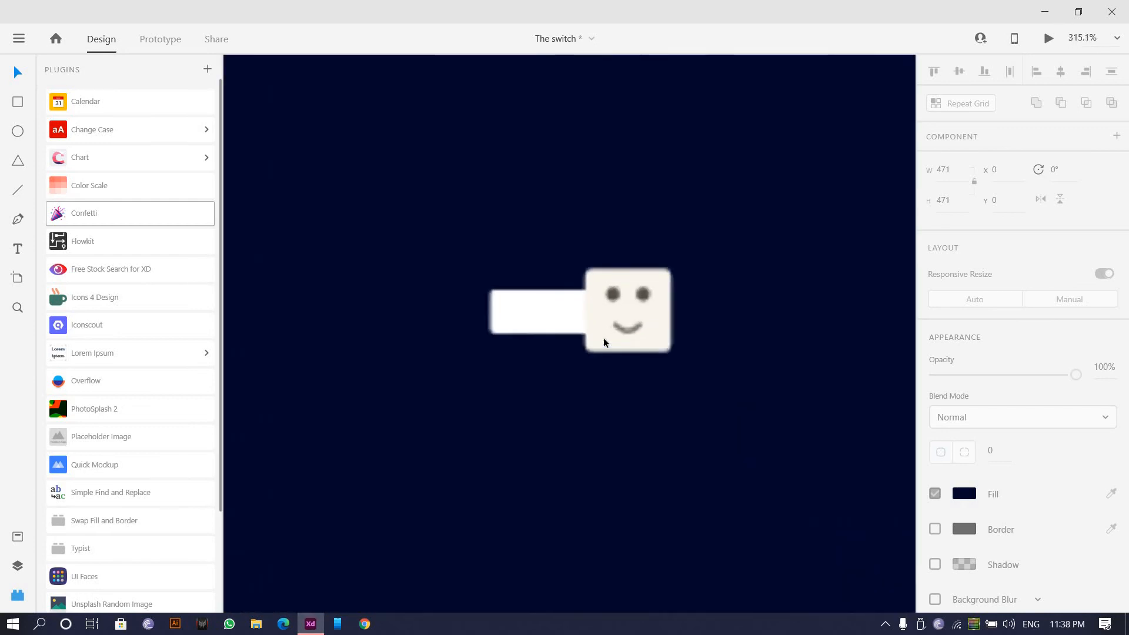
pyautogui.scroll(-8, 670, 318)
pyautogui.scroll(-3, 641, 359)
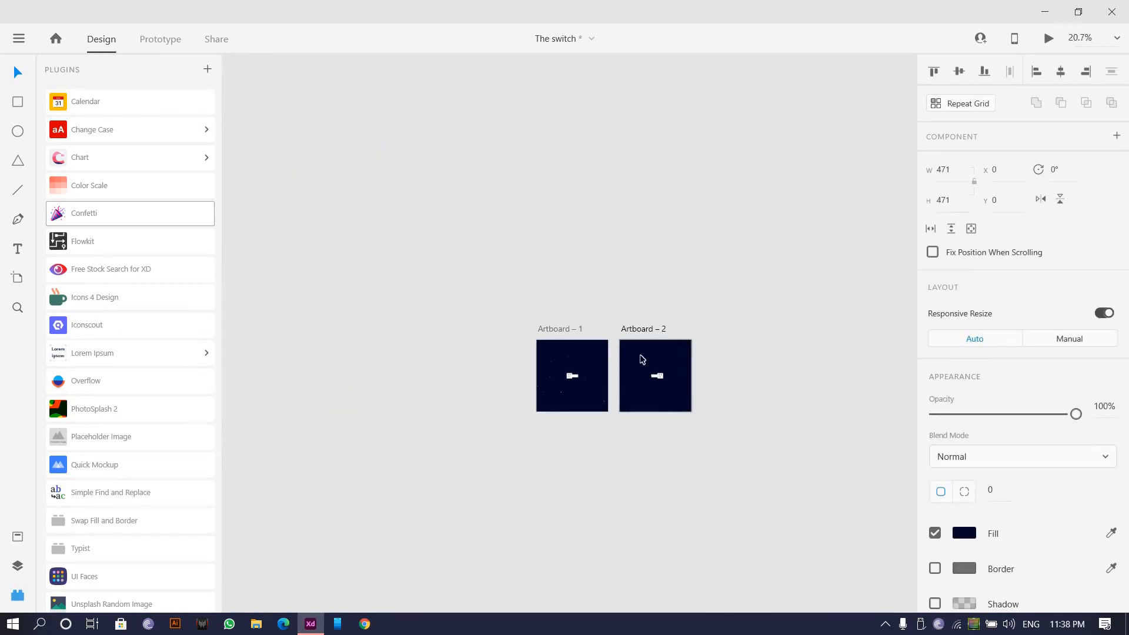
pyautogui.scroll(8, 632, 441)
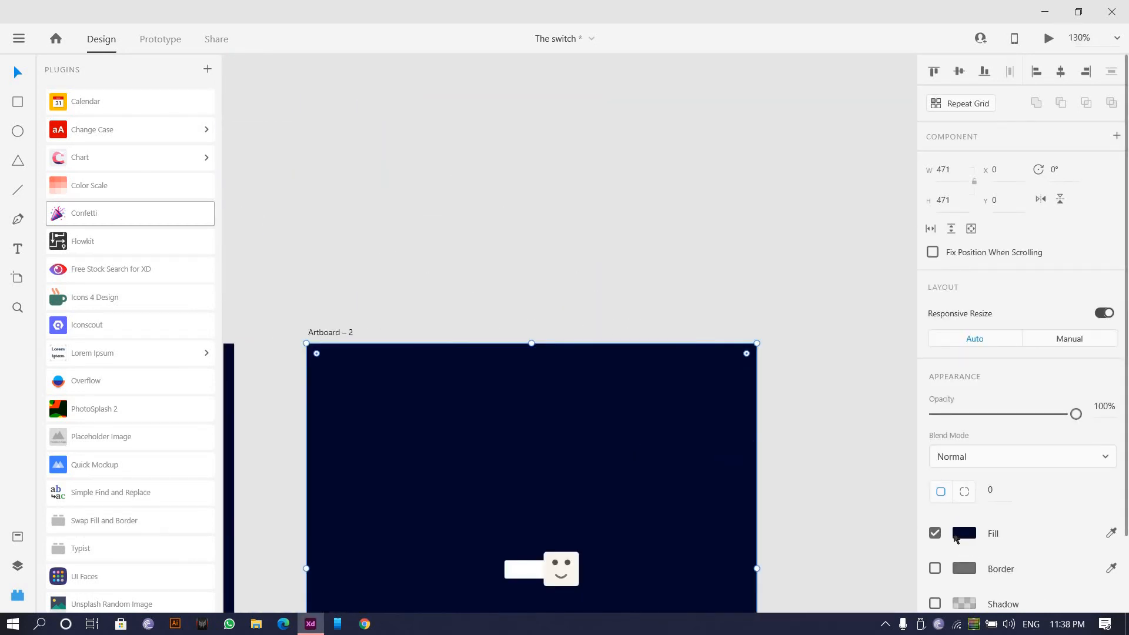
pyautogui.click(959, 535)
pyautogui.click(759, 388)
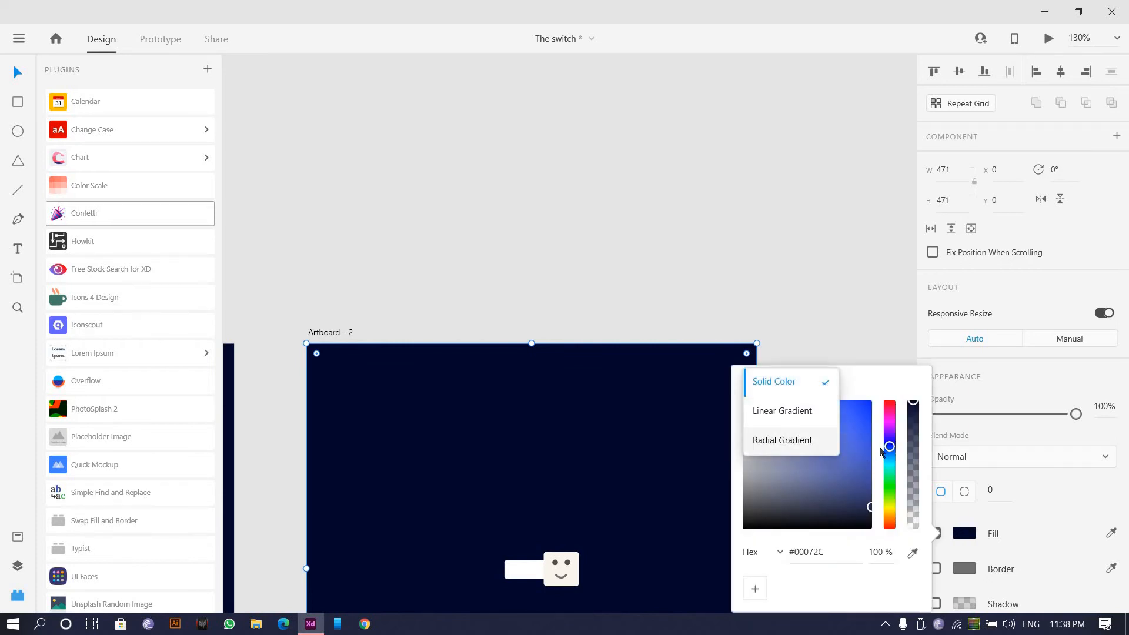
pyautogui.click(776, 438)
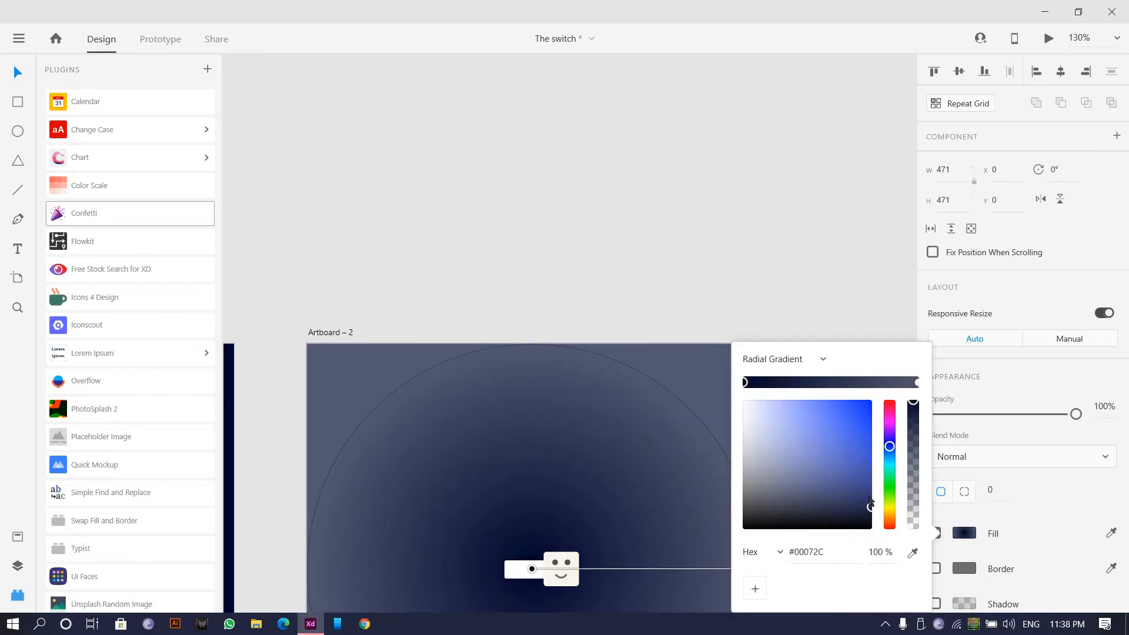
# - Set the radial gradient's centre colour to light orange #FFBF75
pyautogui.click(890, 520)
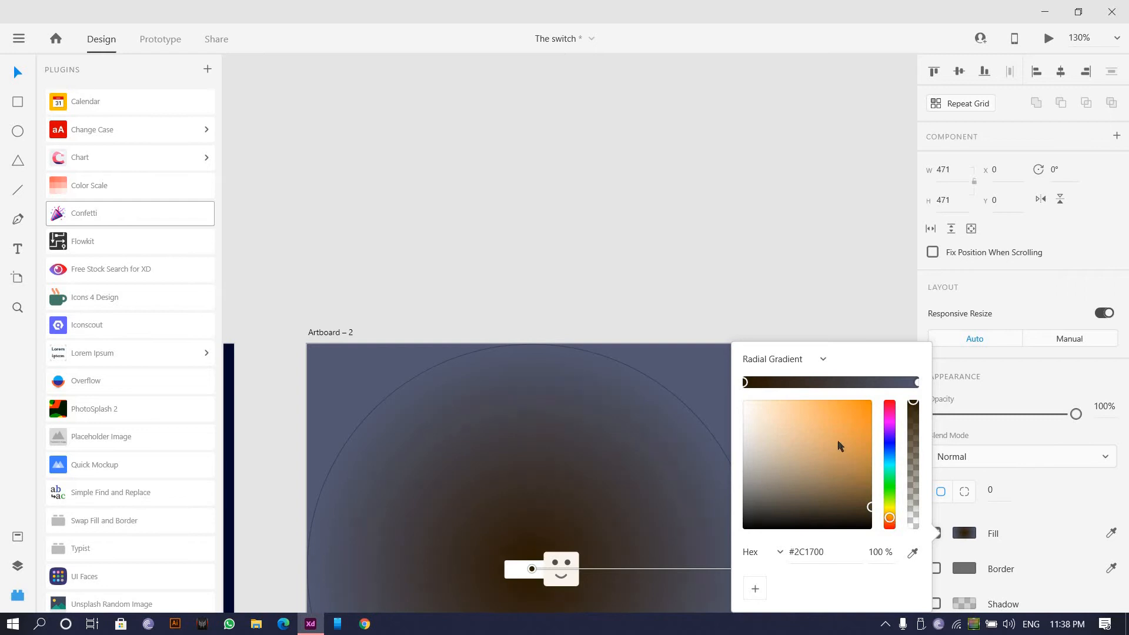
pyautogui.moveTo(872, 445); pyautogui.dragTo(875, 464)
pyautogui.moveTo(830, 403); pyautogui.dragTo(816, 399)
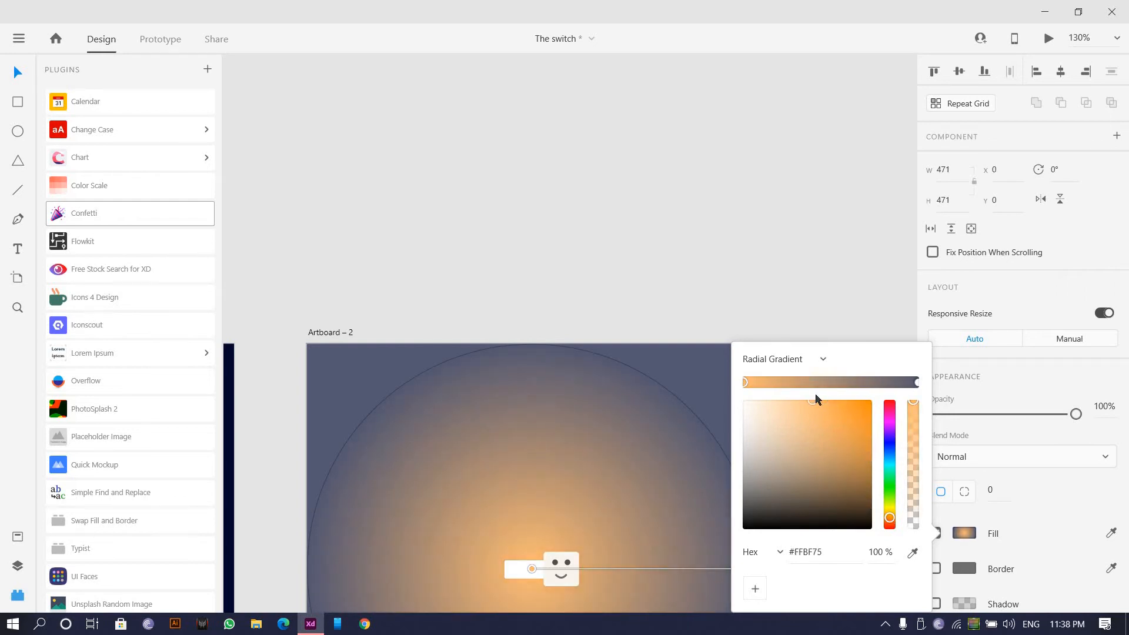
# - Set the radial gradient's outer colour to pale cream #F0E0CD
pyautogui.click(918, 383)
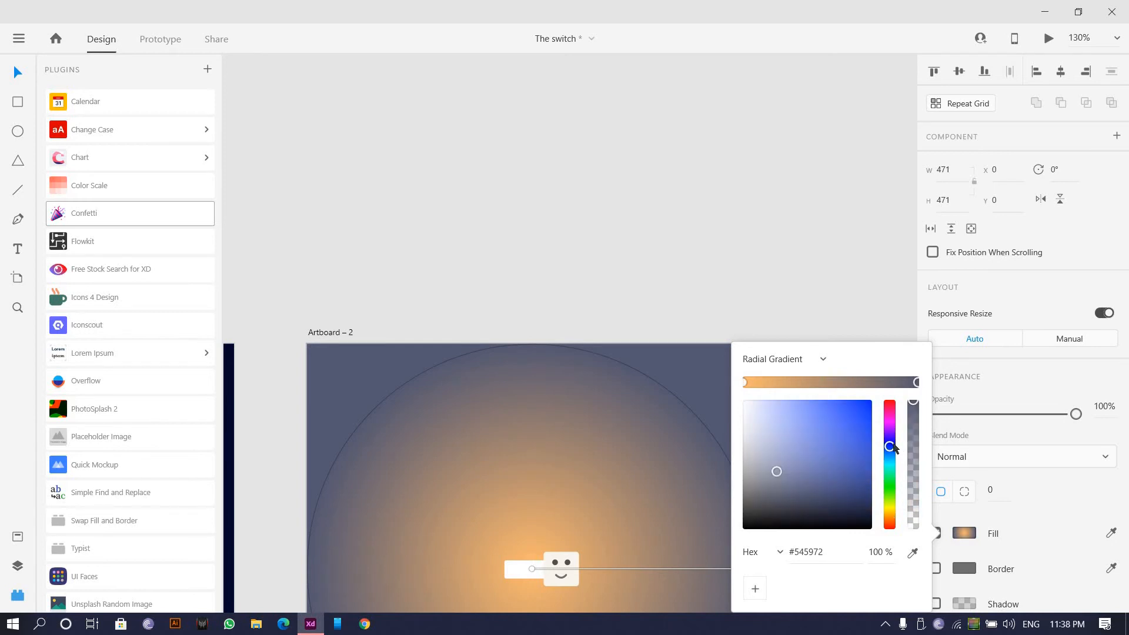
pyautogui.moveTo(894, 449); pyautogui.dragTo(890, 510)
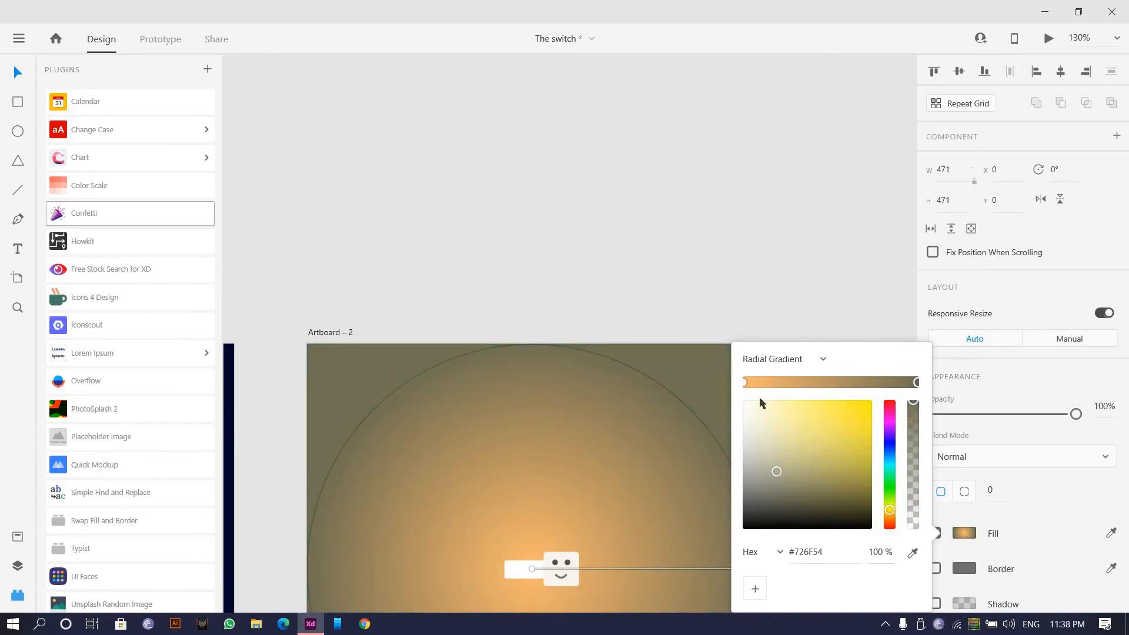
pyautogui.click(747, 381)
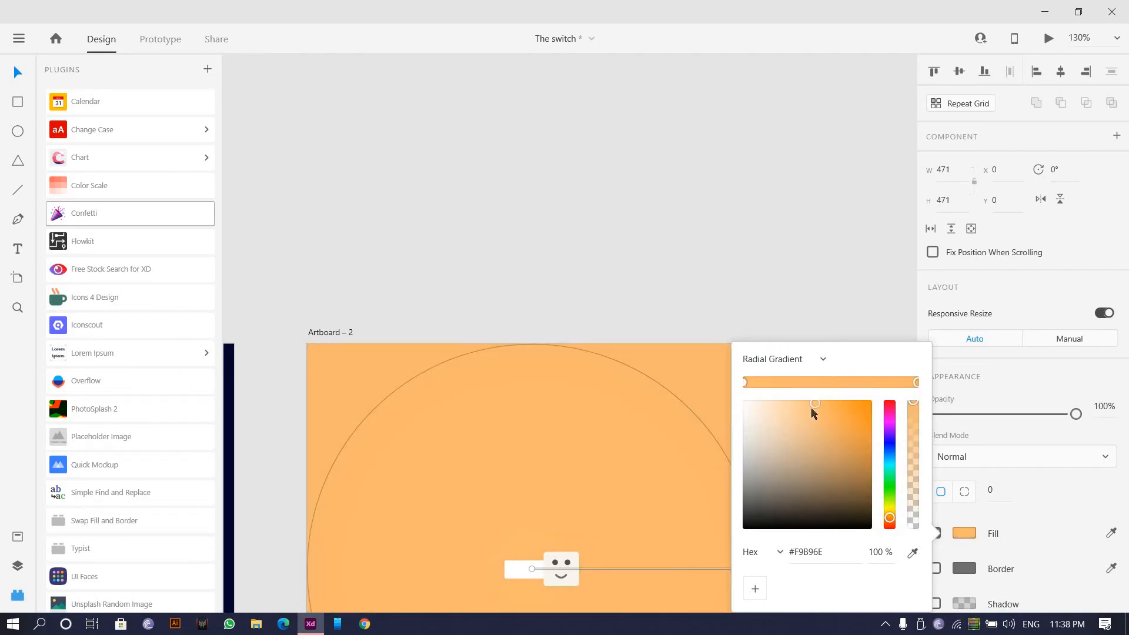
pyautogui.click(772, 412)
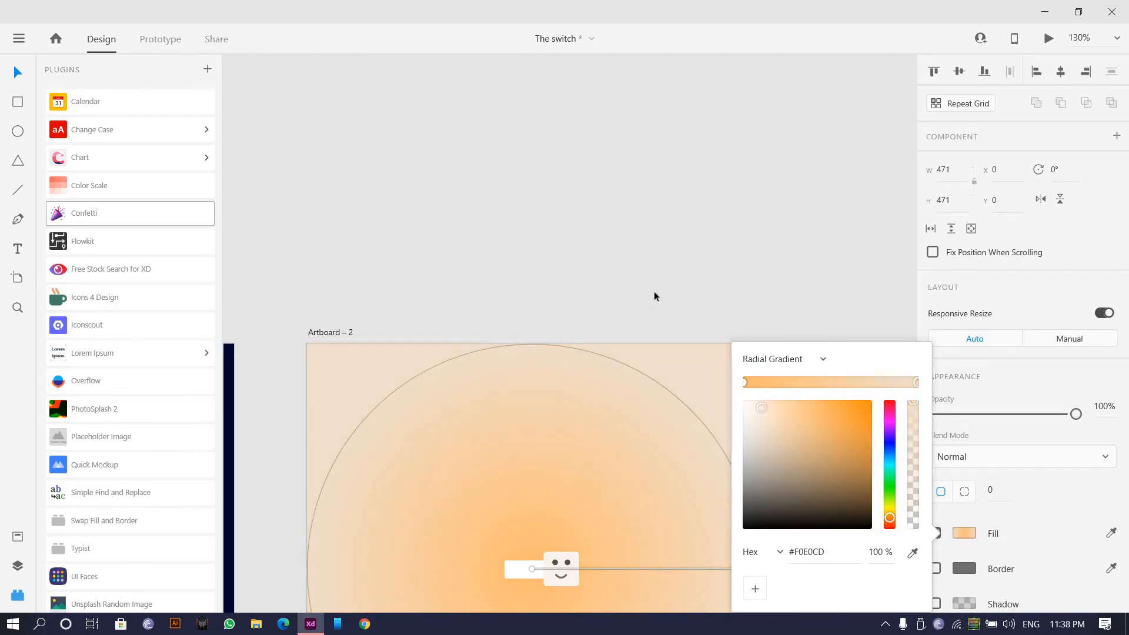
# - Examine the two artboards and the radial gradient fill of the Artboard – 2 background
pyautogui.hotkey('ctrl', '0')
pyautogui.press('Escape')
pyautogui.scroll(1, 609, 457)
pyautogui.scroll(-3, 618, 450)
pyautogui.moveTo(492, 277); pyautogui.dragTo(388, 224)
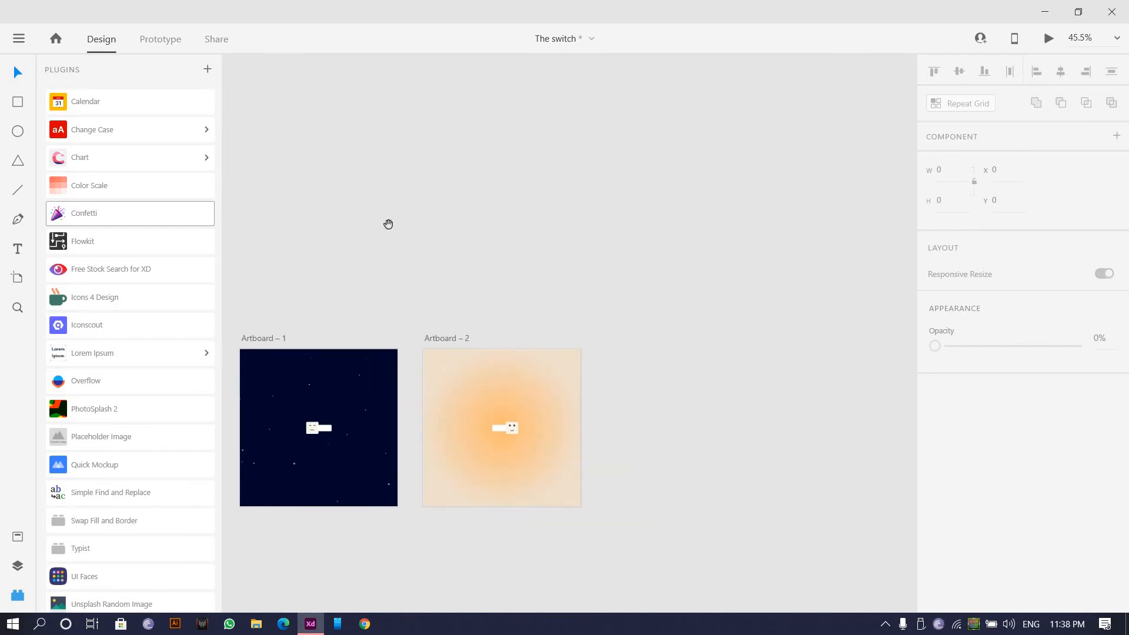
pyautogui.scroll(3, 555, 359)
pyautogui.hscroll(-3, 557, 403)
pyautogui.scroll(2, 559, 403)
pyautogui.scroll(-2, 627, 415)
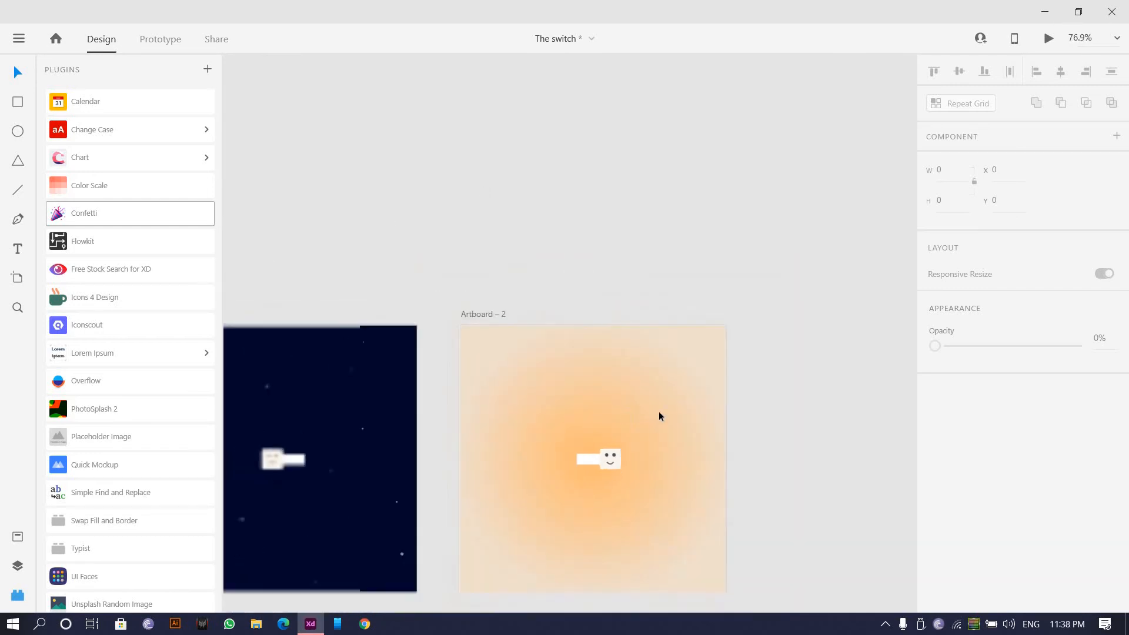
pyautogui.click(658, 411)
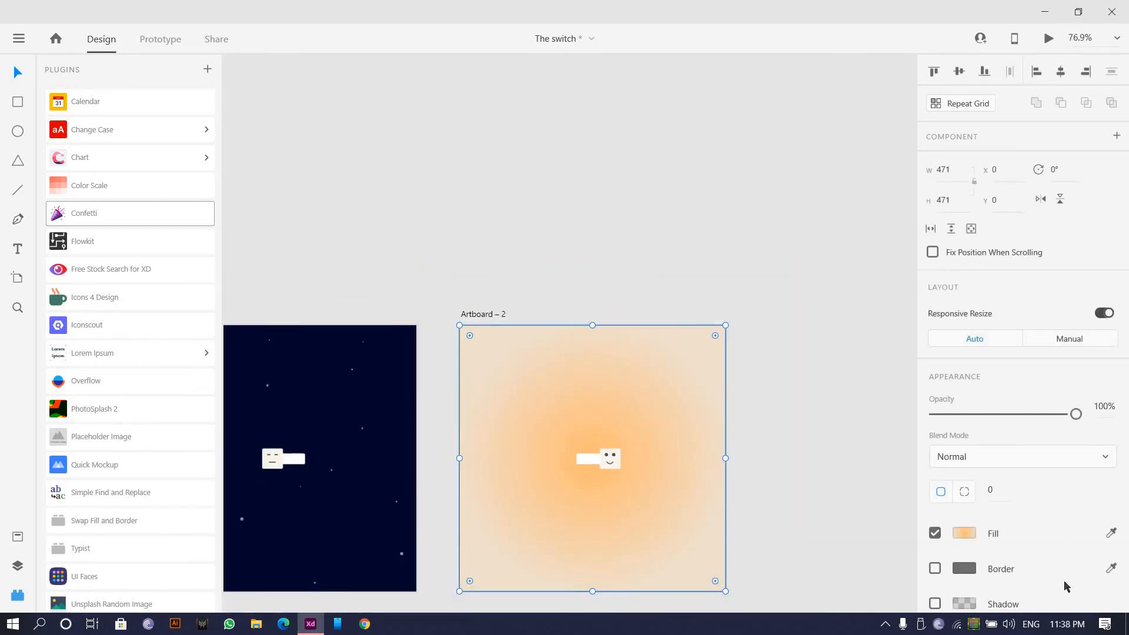
pyautogui.click(965, 533)
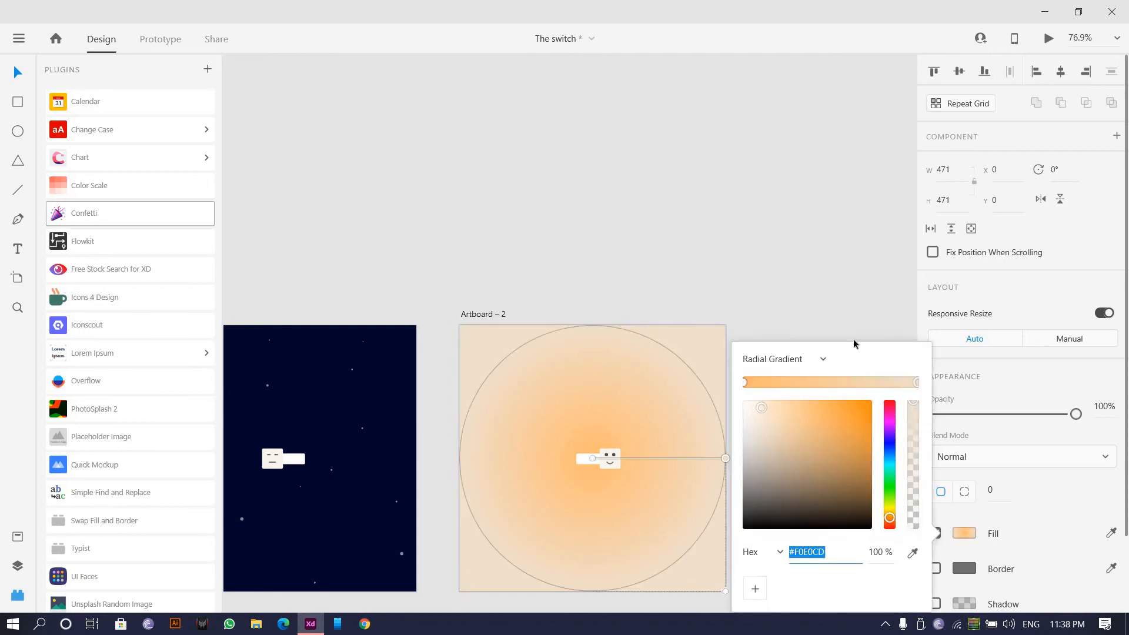
pyautogui.click(778, 266)
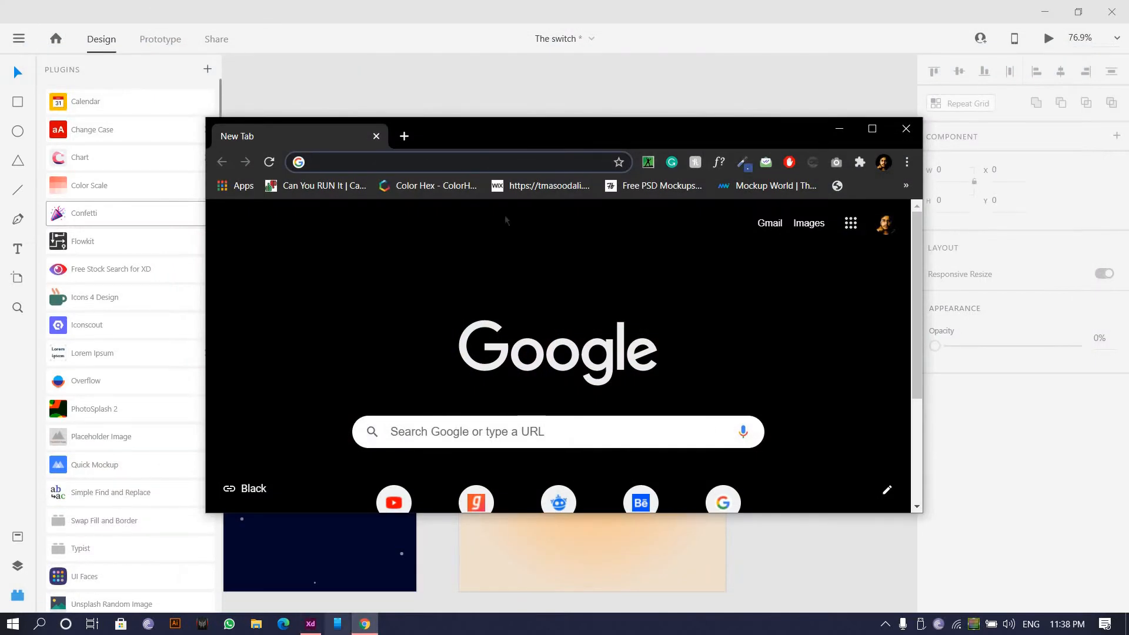
# - Switch to Google Chrome and search Google Images for "day" as a visual reference
pyautogui.click(872, 128)
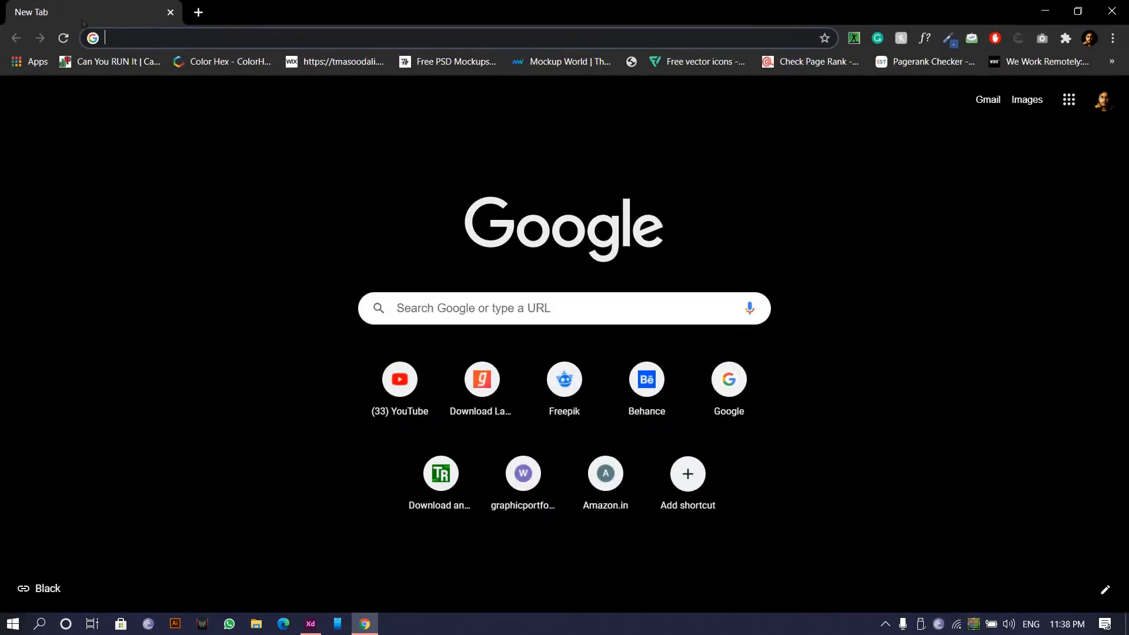
pyautogui.click(162, 38)
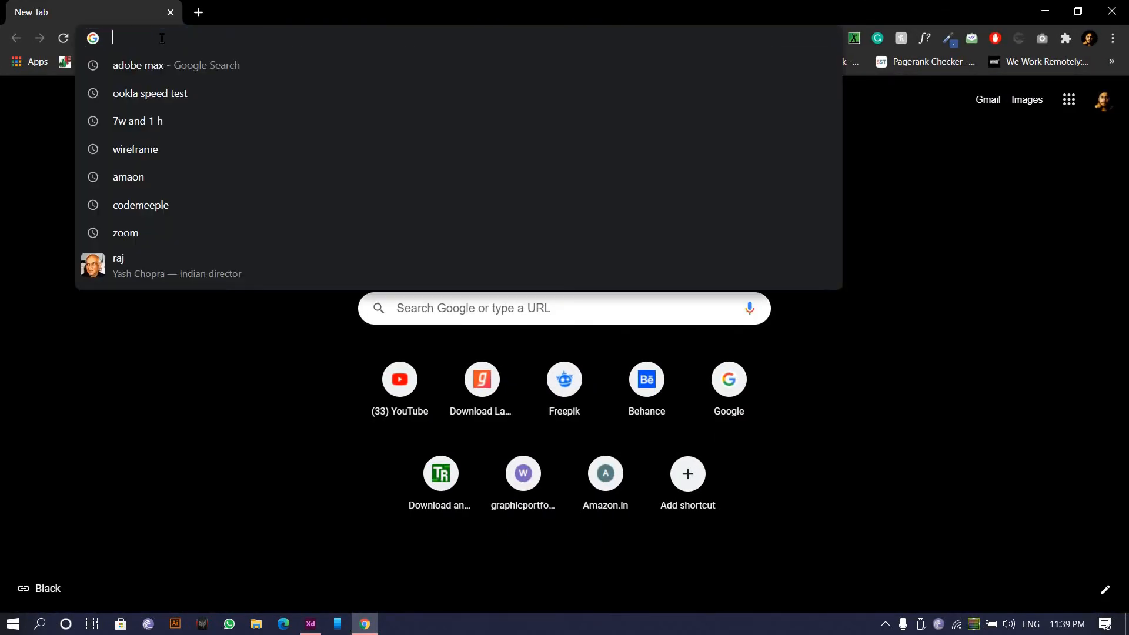
pyautogui.write('day')
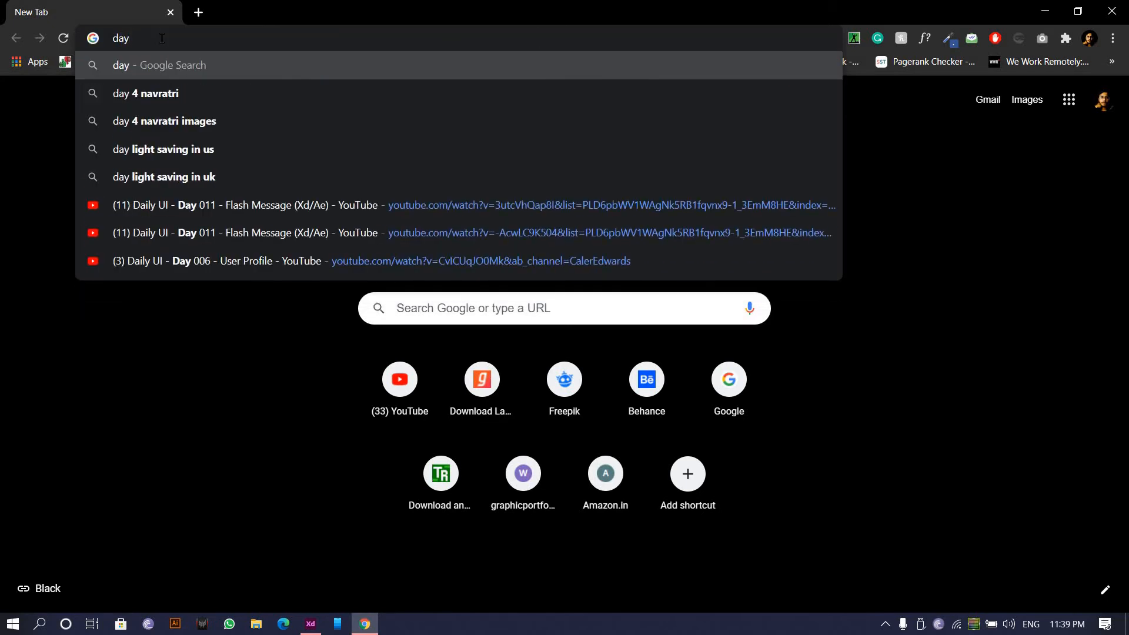
pyautogui.press('Return')
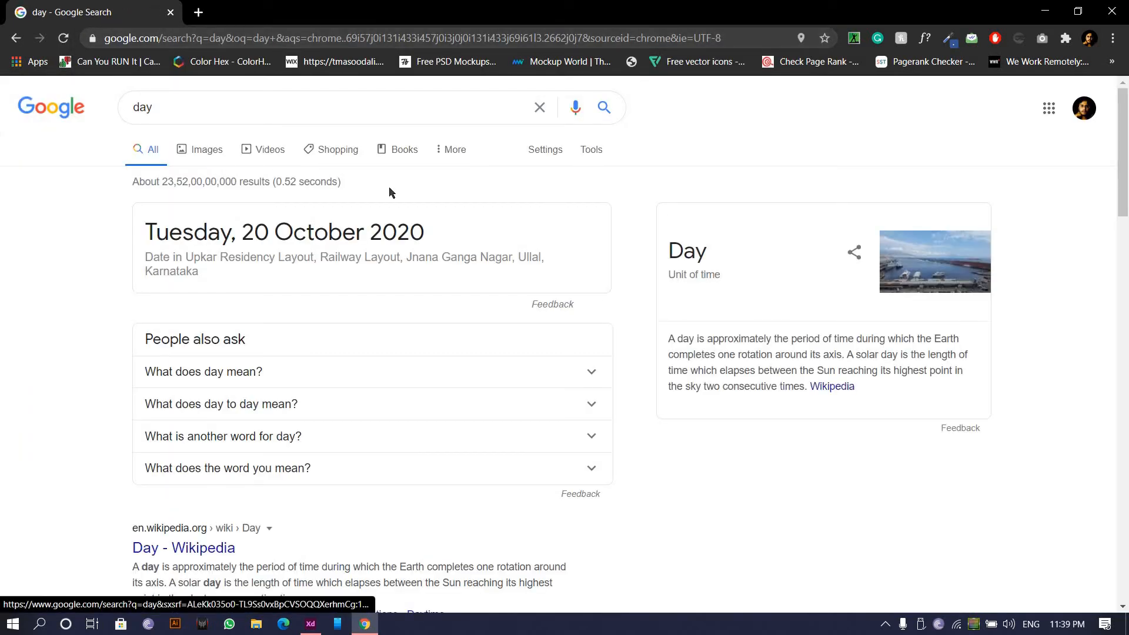
pyautogui.click(213, 142)
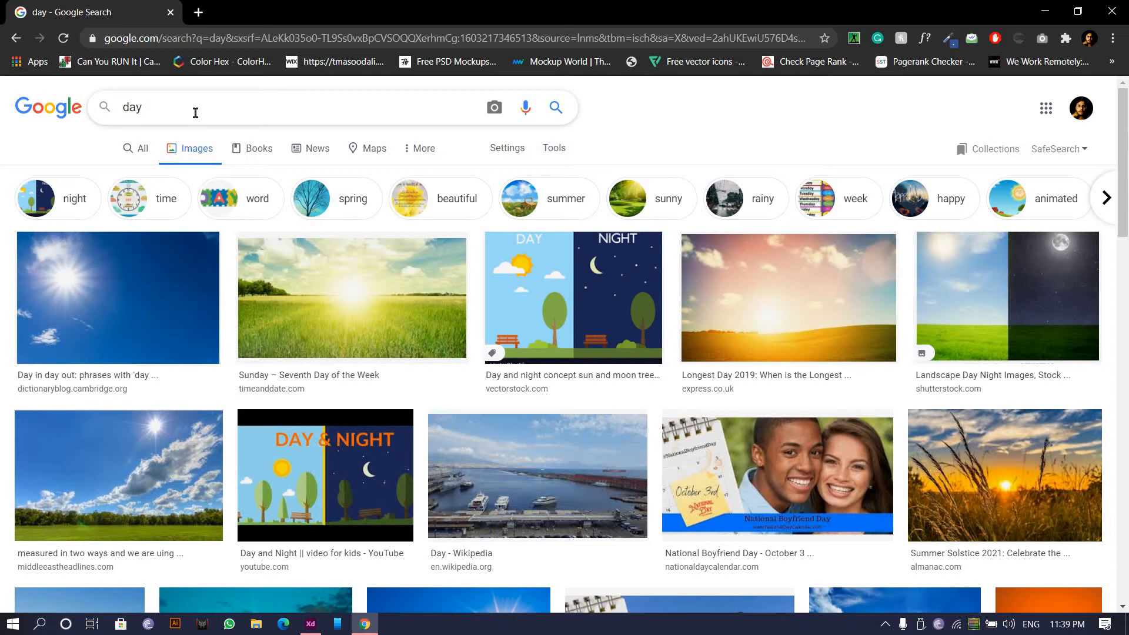
# - Return to Adobe XD and change the Artboard – 2 background rectangle's fill to solid light blue #6FB8FF
pyautogui.hotkey('alt', 'Tab')
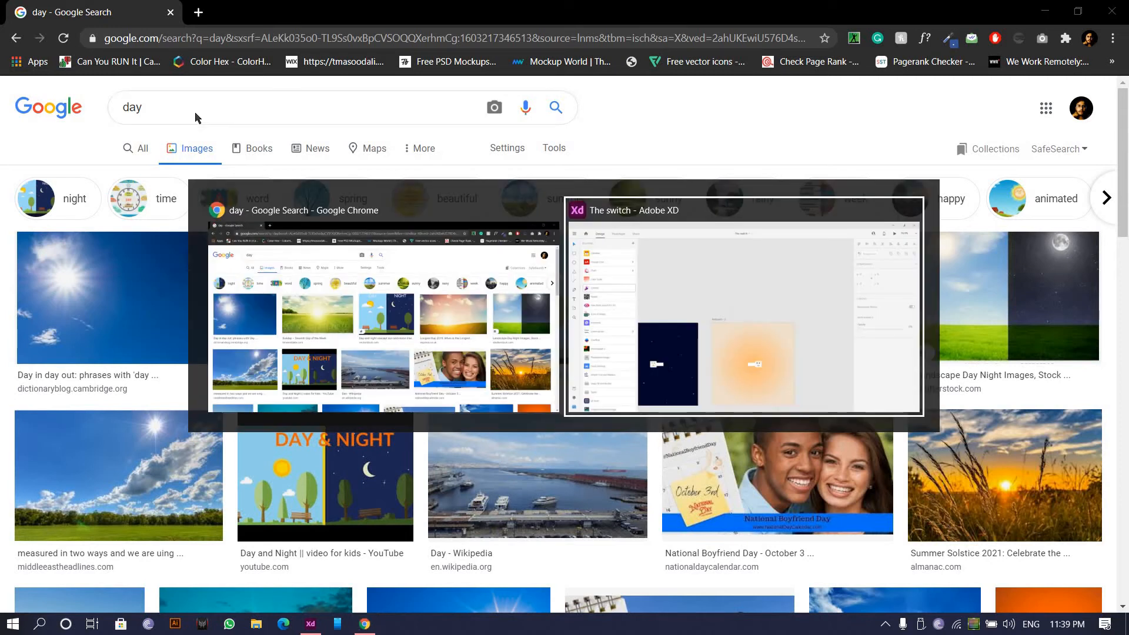
pyautogui.click(586, 372)
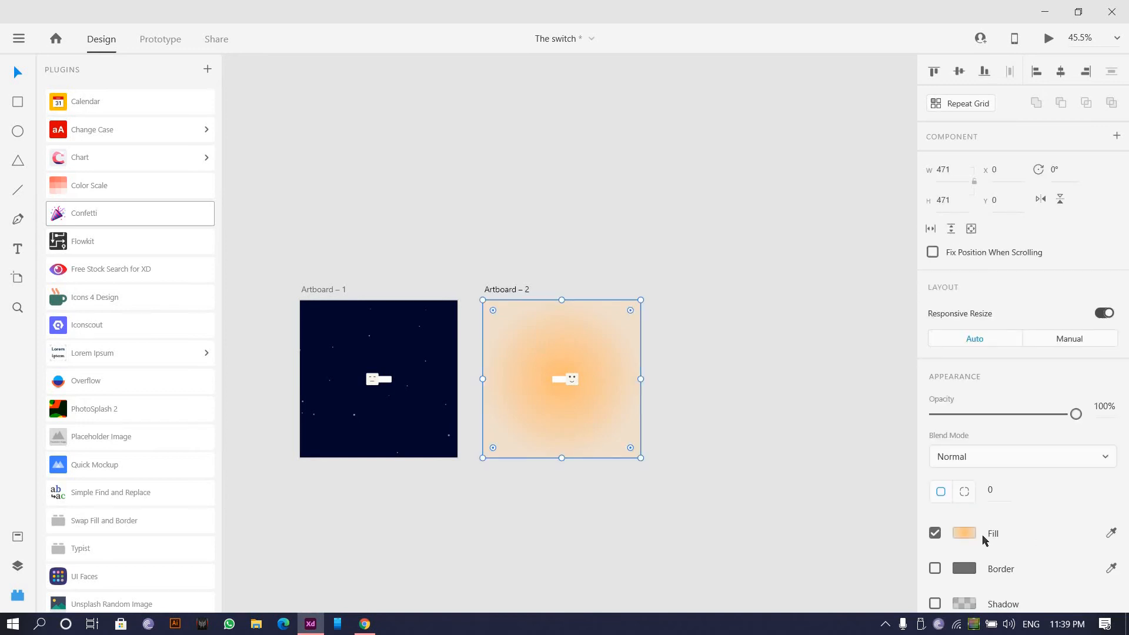
pyautogui.click(964, 533)
pyautogui.click(795, 368)
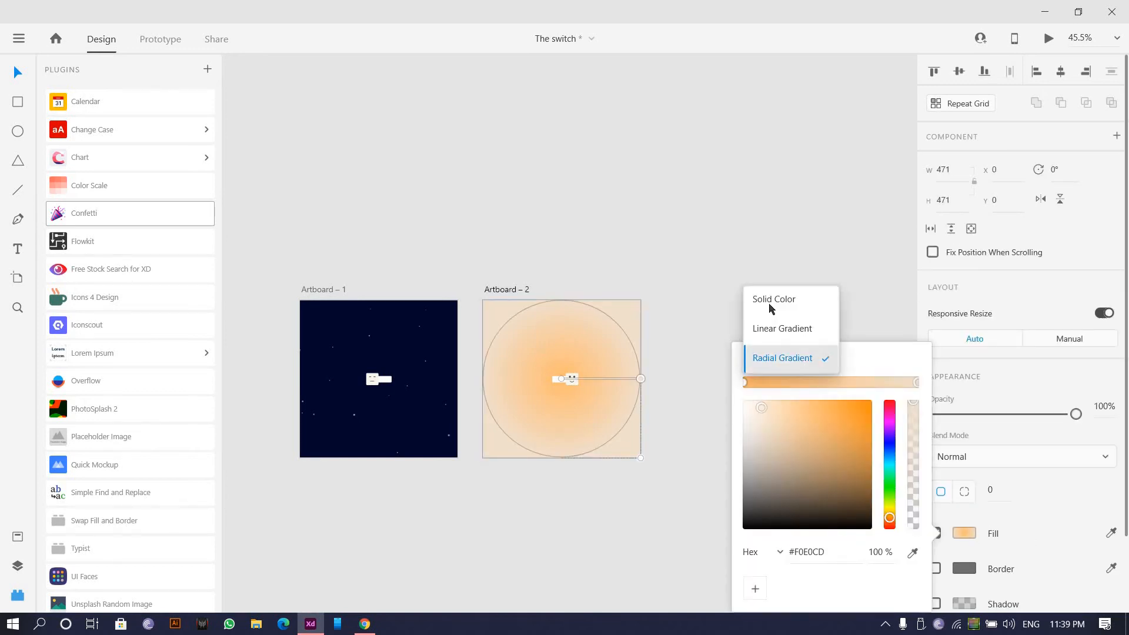
pyautogui.press('Return')
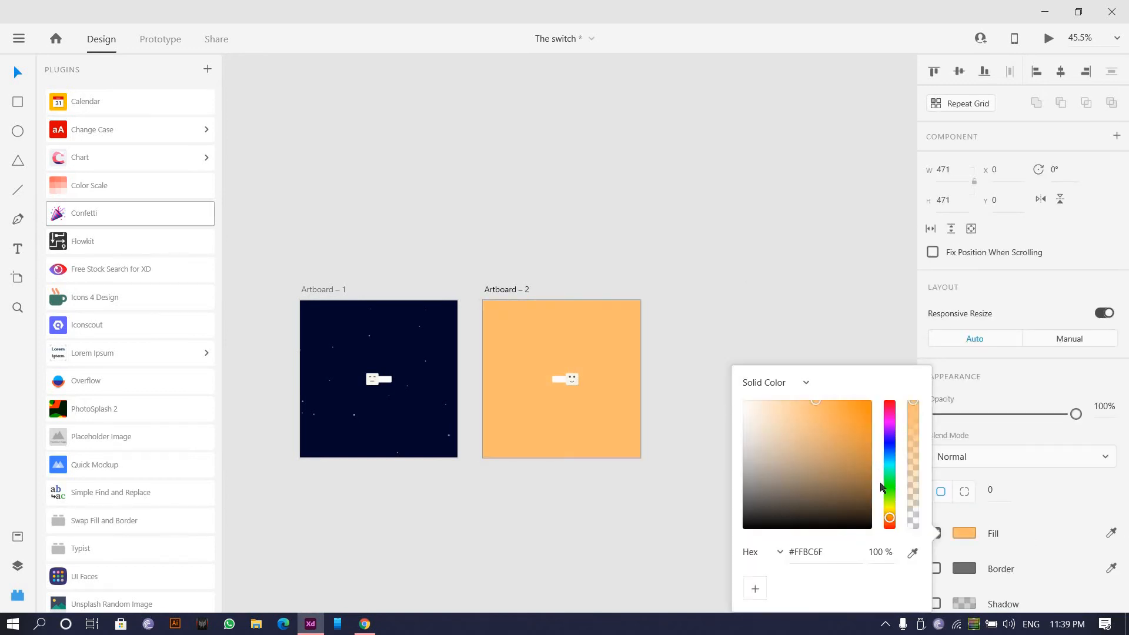
pyautogui.click(890, 457)
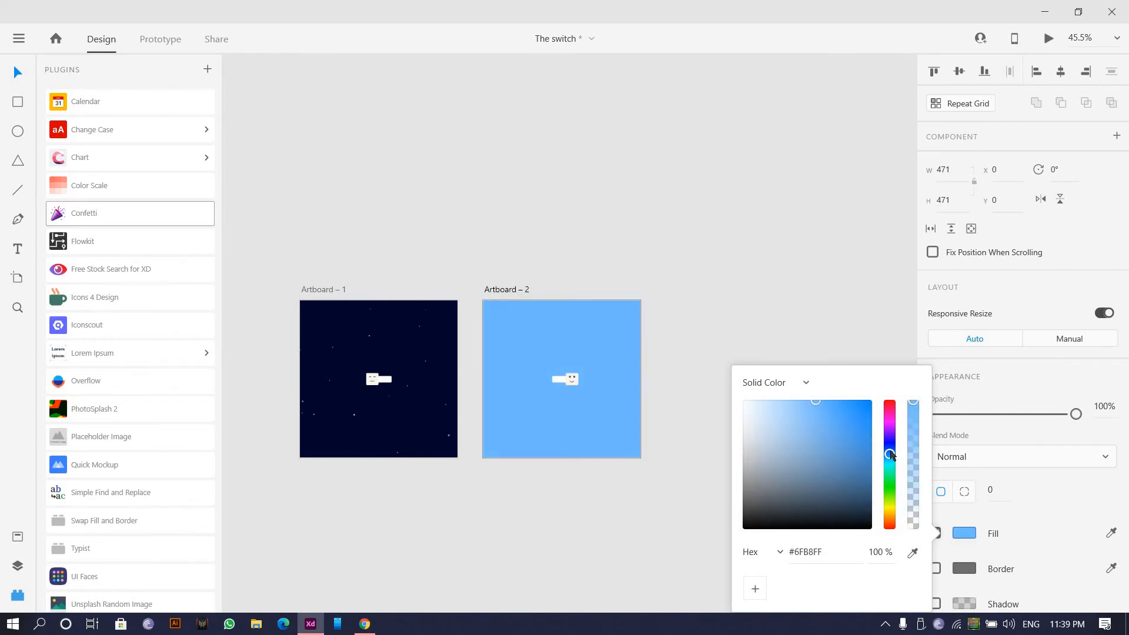
pyautogui.click(572, 354)
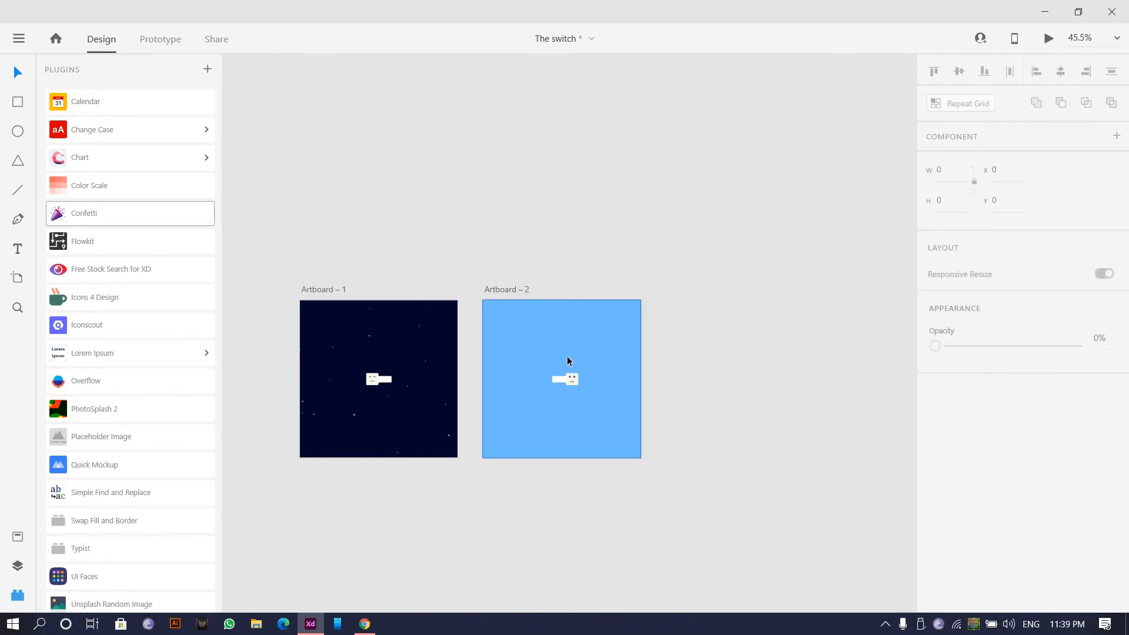
# - Draw a 146 by 146 circle over the upper-left corner of Artboard – 2, placed at X -66, Y -66
pyautogui.scroll(6, 567, 356)
pyautogui.scroll(3, 401, 239)
pyautogui.scroll(1, 400, 239)
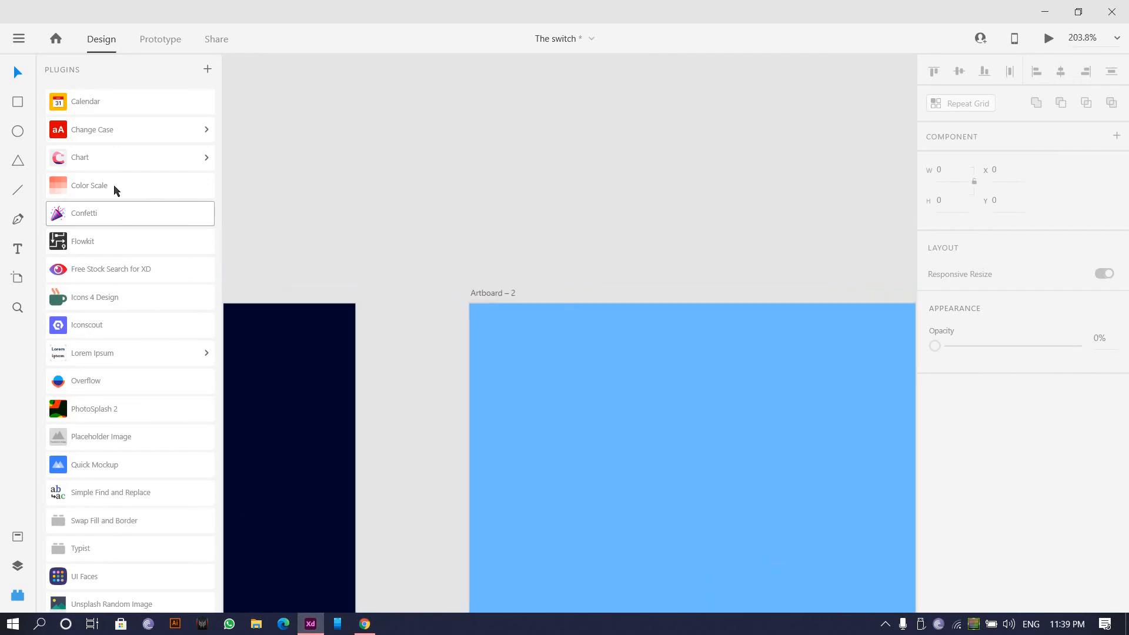
pyautogui.click(18, 131)
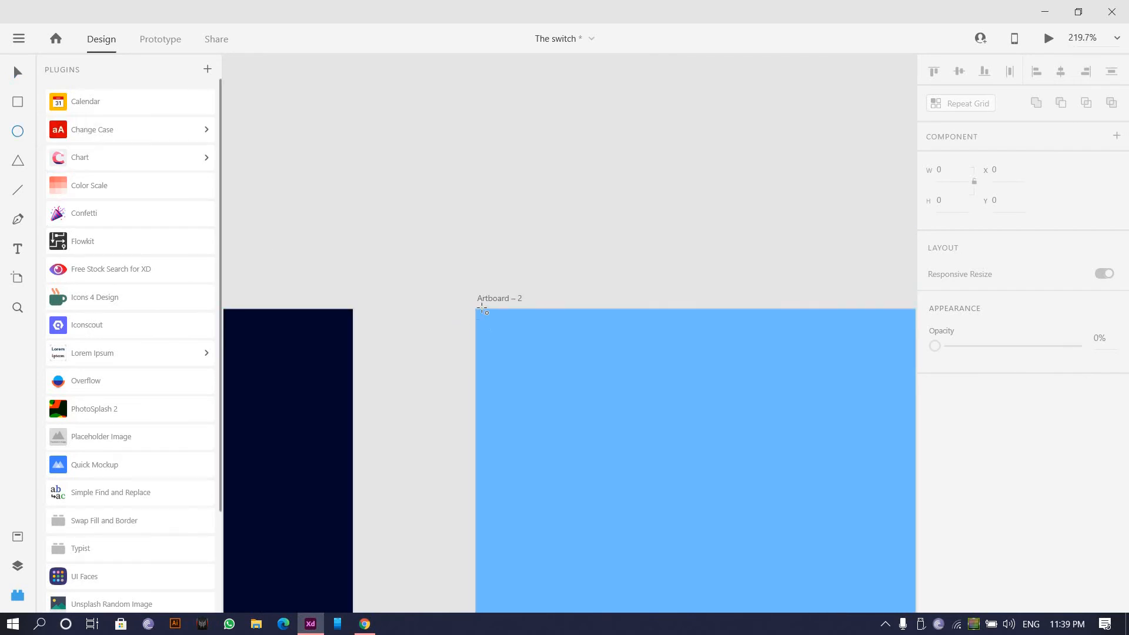
pyautogui.moveTo(482, 307); pyautogui.dragTo(594, 427)
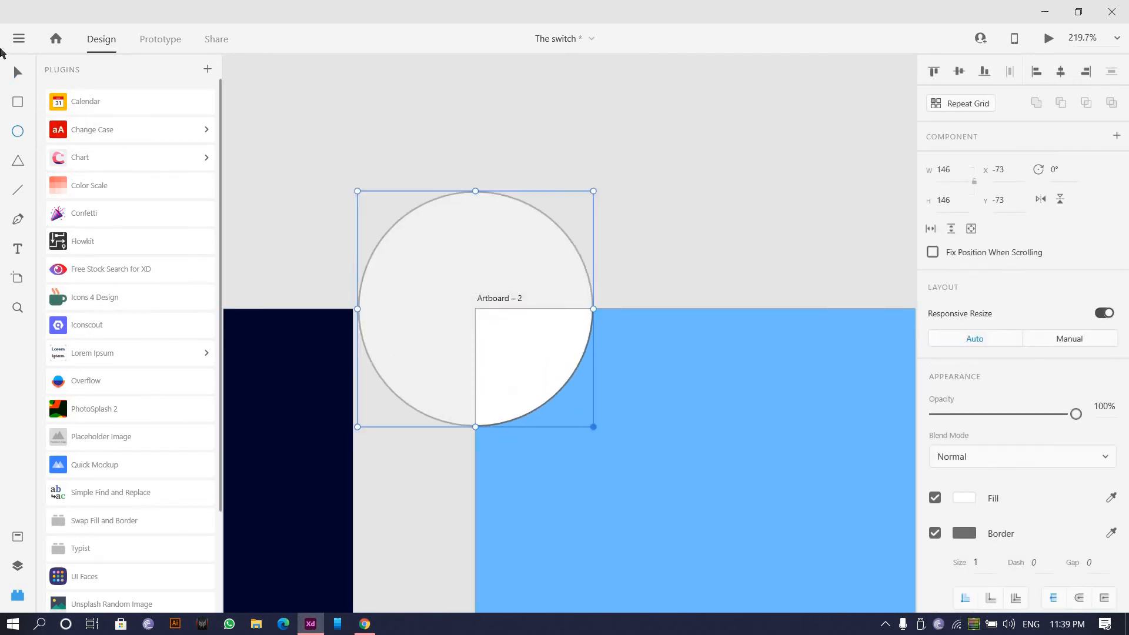
pyautogui.click(496, 182)
pyautogui.moveTo(531, 357); pyautogui.dragTo(553, 384)
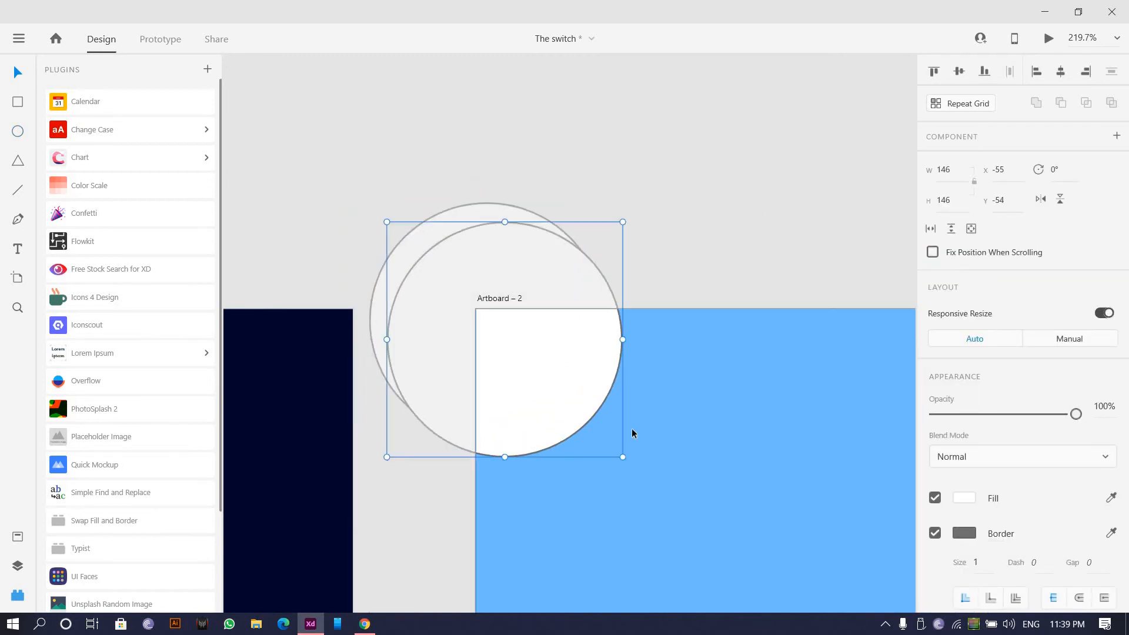
pyautogui.hotkey('ctrl', 'z')
# - Fill the corner circle with solid light orange and remove its border
pyautogui.click(968, 502)
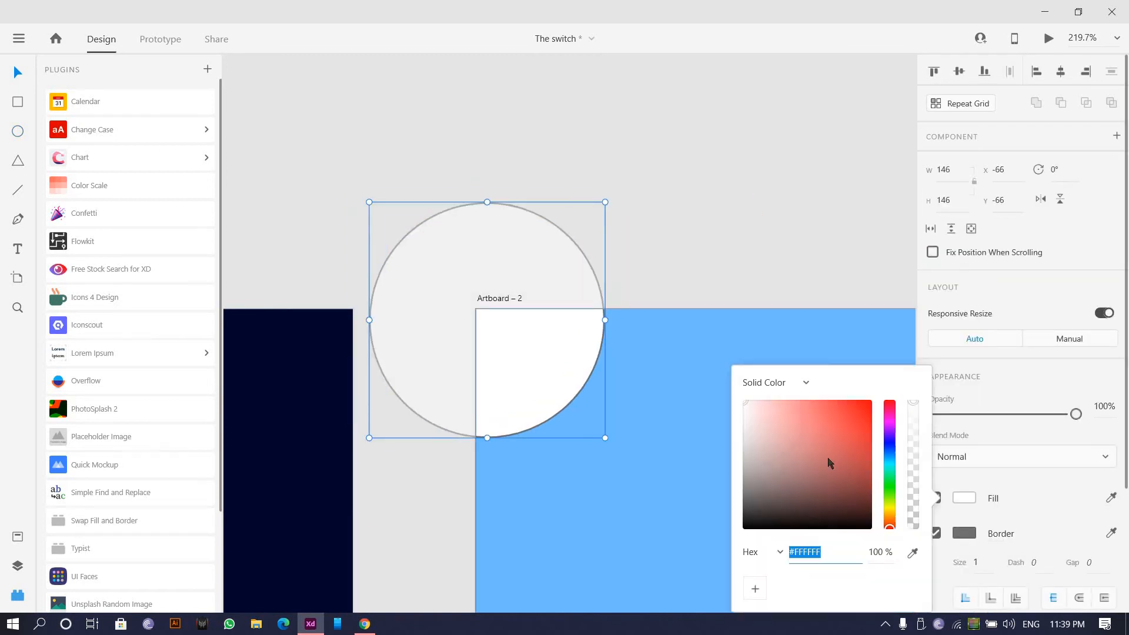
pyautogui.click(891, 517)
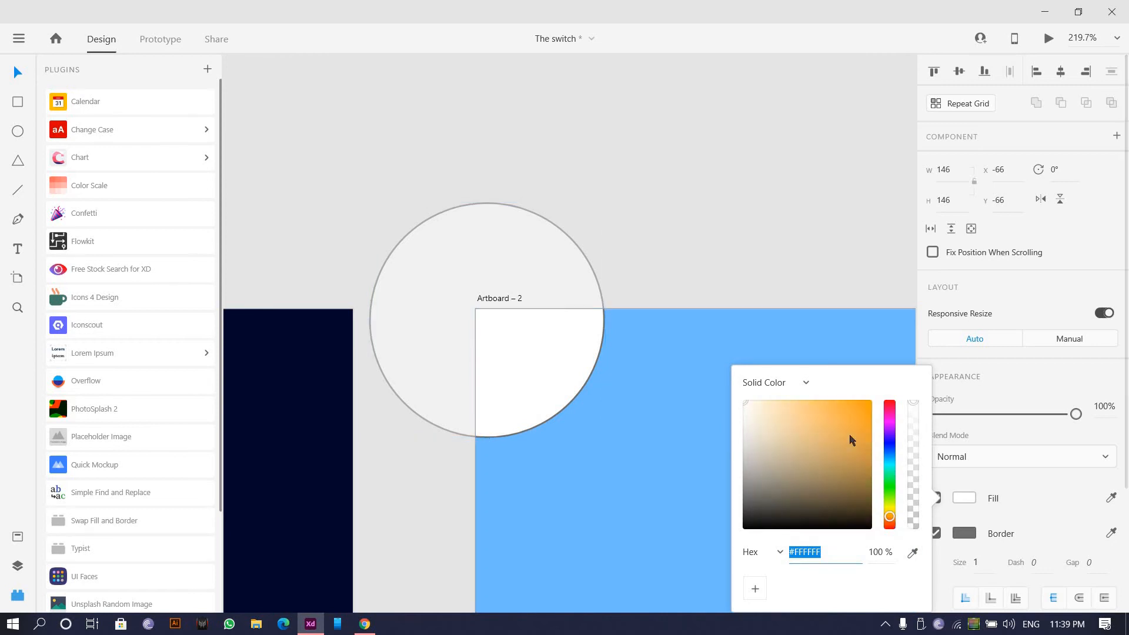
pyautogui.click(810, 402)
pyautogui.click(569, 325)
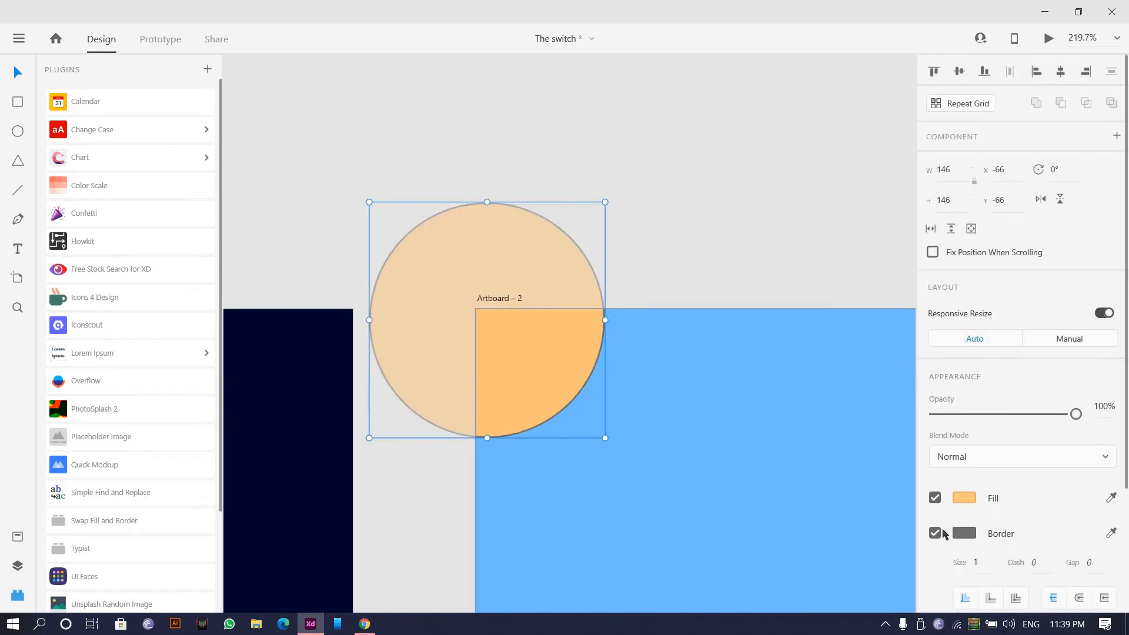
pyautogui.click(936, 533)
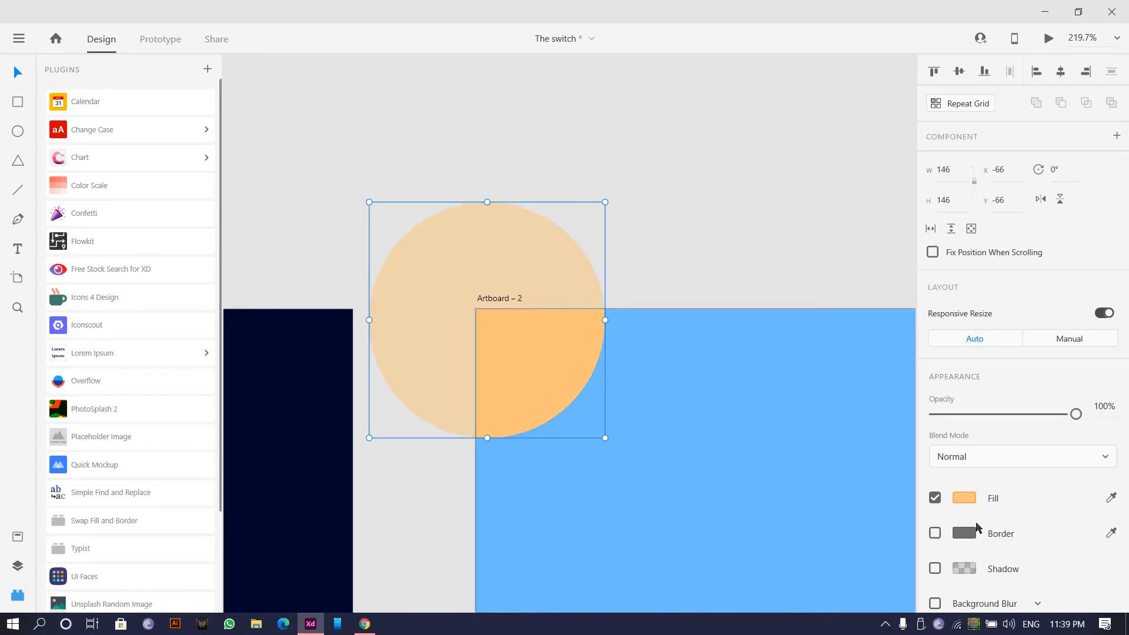
# - Give the circle behind the orange one a yellow fill and enlarge it from its centre to form the sun's rim
pyautogui.click(963, 500)
pyautogui.moveTo(891, 521); pyautogui.dragTo(890, 511)
pyautogui.click(516, 386)
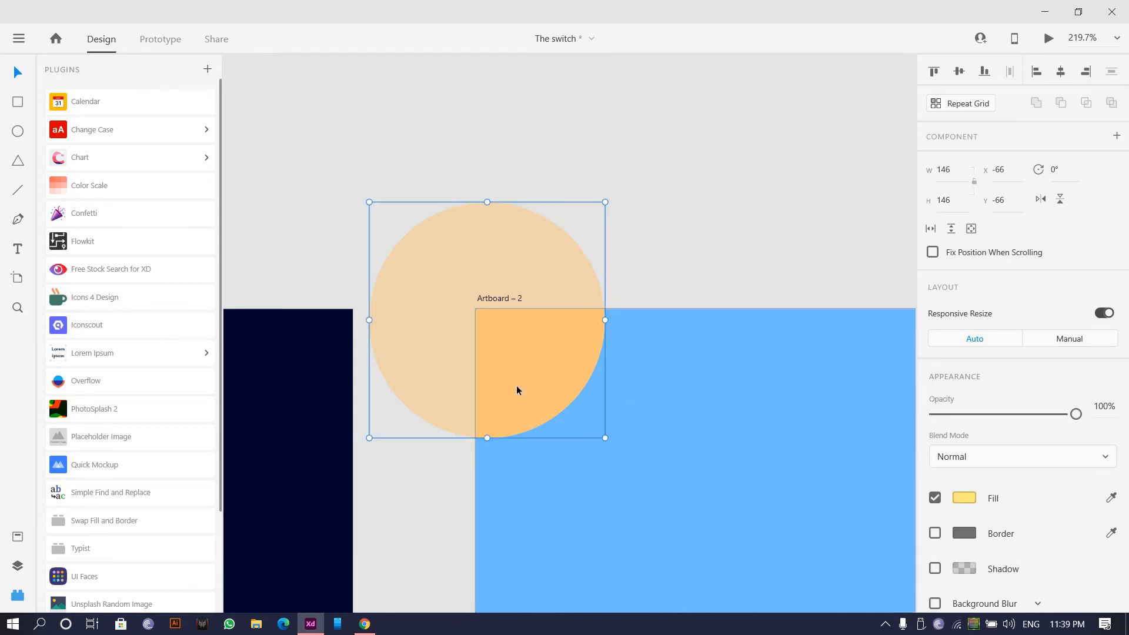
pyautogui.moveTo(605, 439); pyautogui.dragTo(628, 461)
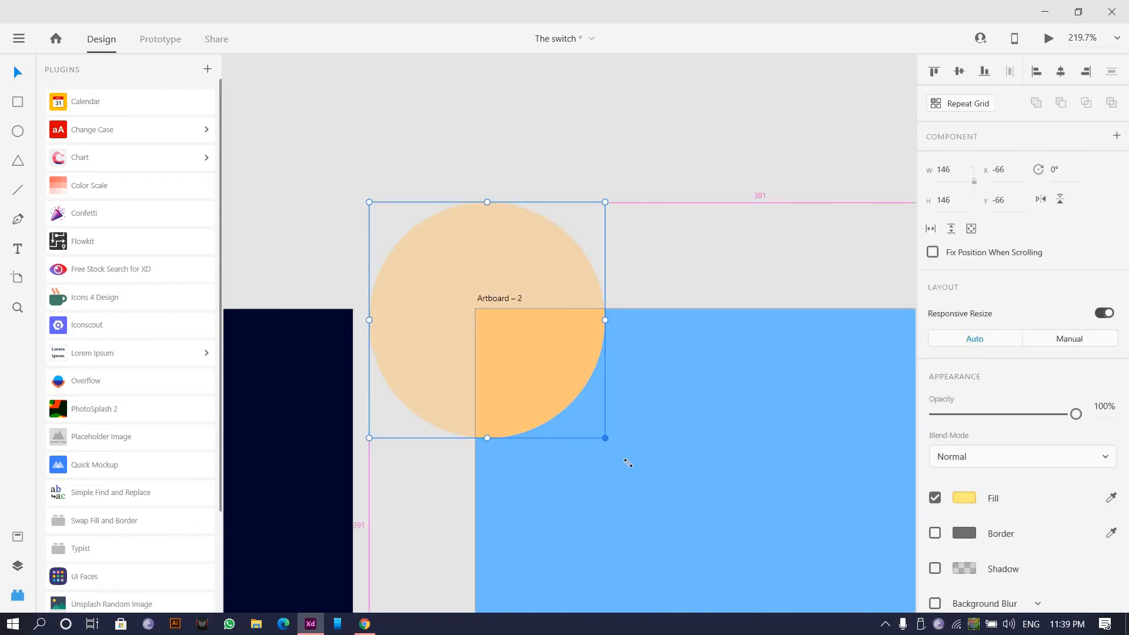
pyautogui.click(681, 231)
# - Select both sun circles without the blue background and move them together further into Artboard – 2
pyautogui.scroll(-4, 681, 232)
pyautogui.moveTo(757, 240); pyautogui.dragTo(675, 232)
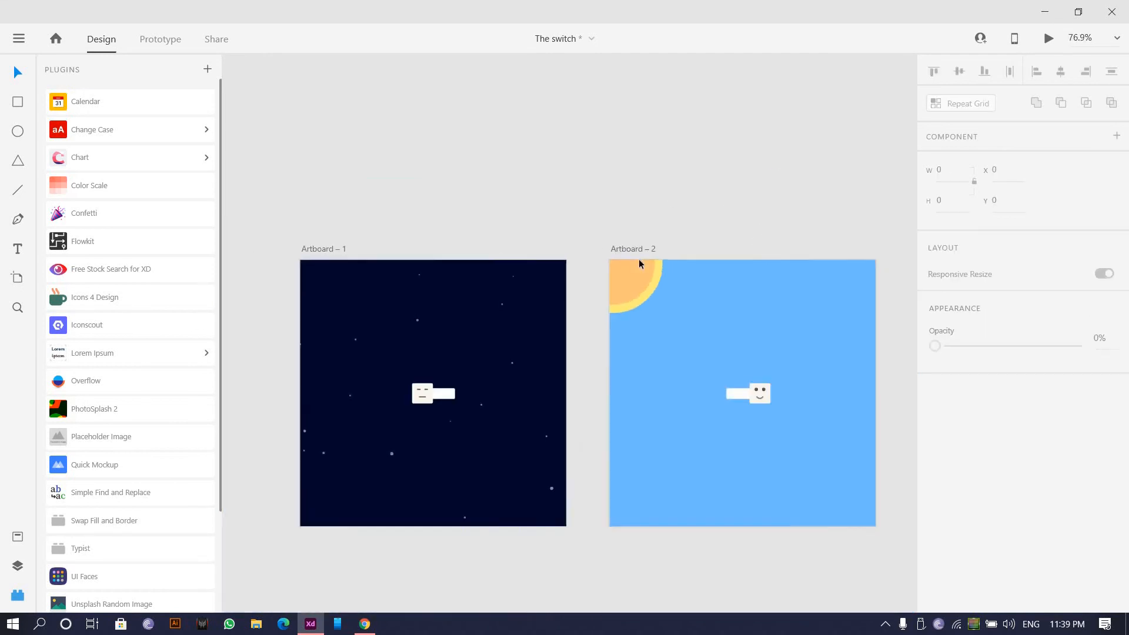
pyautogui.scroll(2, 639, 259)
pyautogui.moveTo(553, 330); pyautogui.dragTo(452, 243)
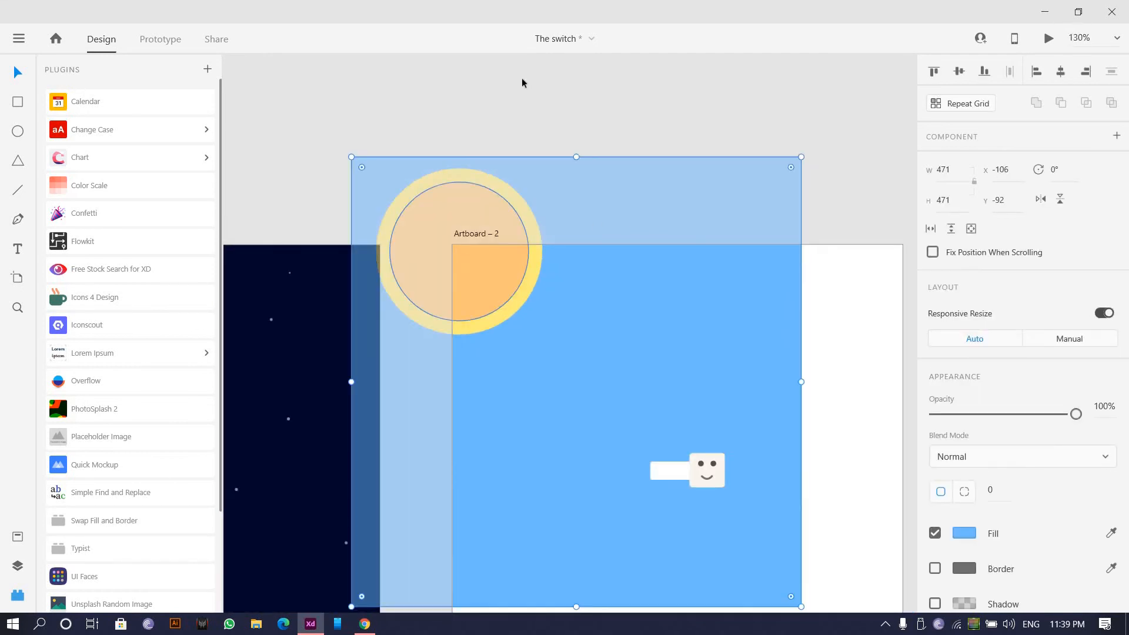
pyautogui.hotkey('ctrl', 'z')
pyautogui.moveTo(522, 79); pyautogui.dragTo(442, 277)
pyautogui.keyDown('shift'); pyautogui.click(686, 263); pyautogui.keyUp('shift')
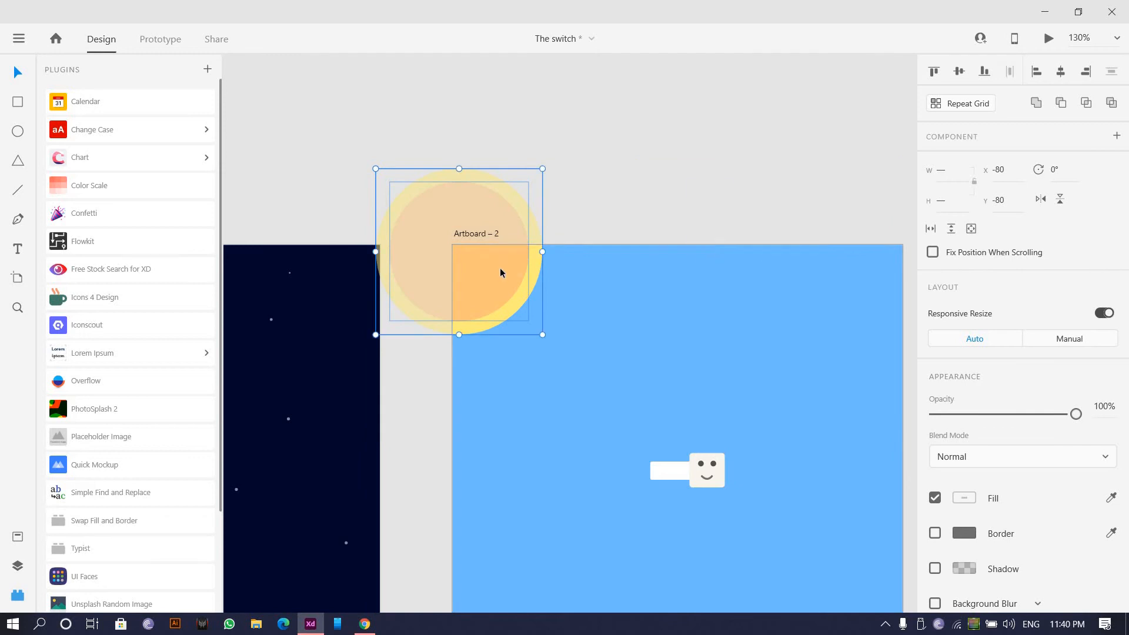
pyautogui.moveTo(509, 192); pyautogui.dragTo(556, 236)
pyautogui.click(612, 183)
pyautogui.scroll(-3, 612, 182)
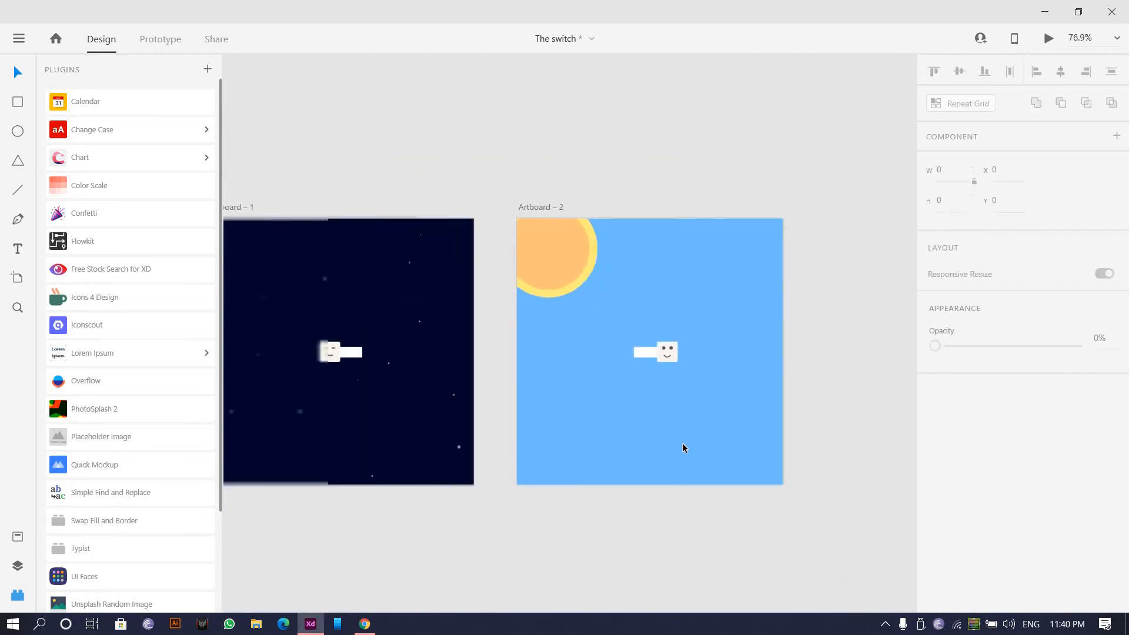
# - Draw a closed seven-point cloud outline with the Pen tool on the empty canvas beside Artboard – 2
pyautogui.scroll(1, 685, 450)
pyautogui.scroll(4, 654, 295)
pyautogui.scroll(-5, 718, 255)
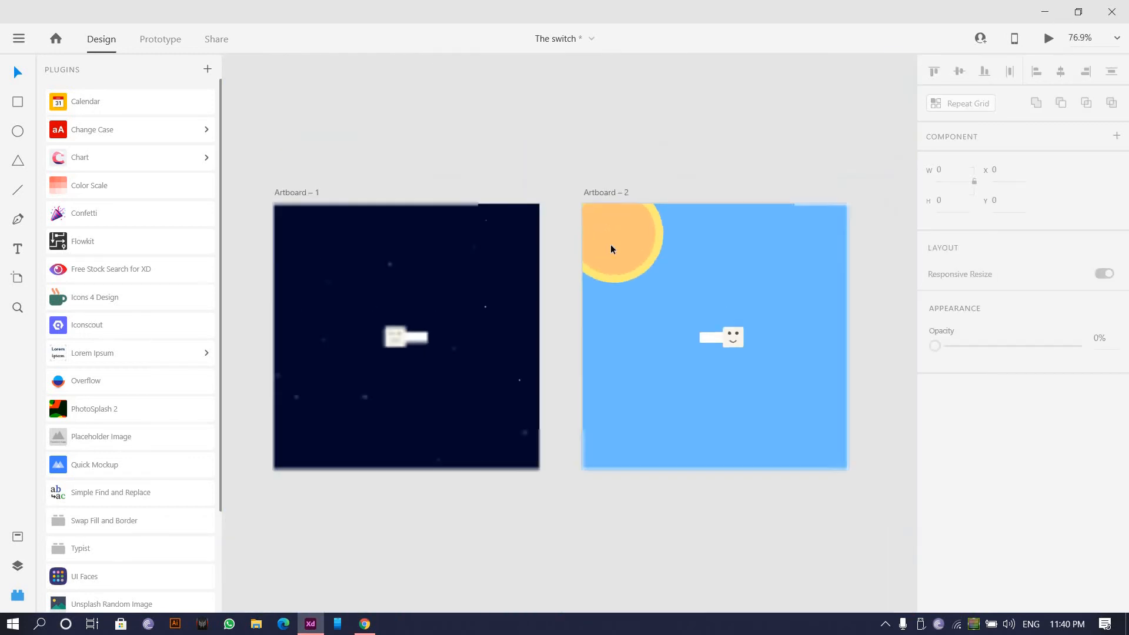
pyautogui.scroll(1, 623, 265)
pyautogui.scroll(-4, 642, 277)
pyautogui.scroll(2, 631, 292)
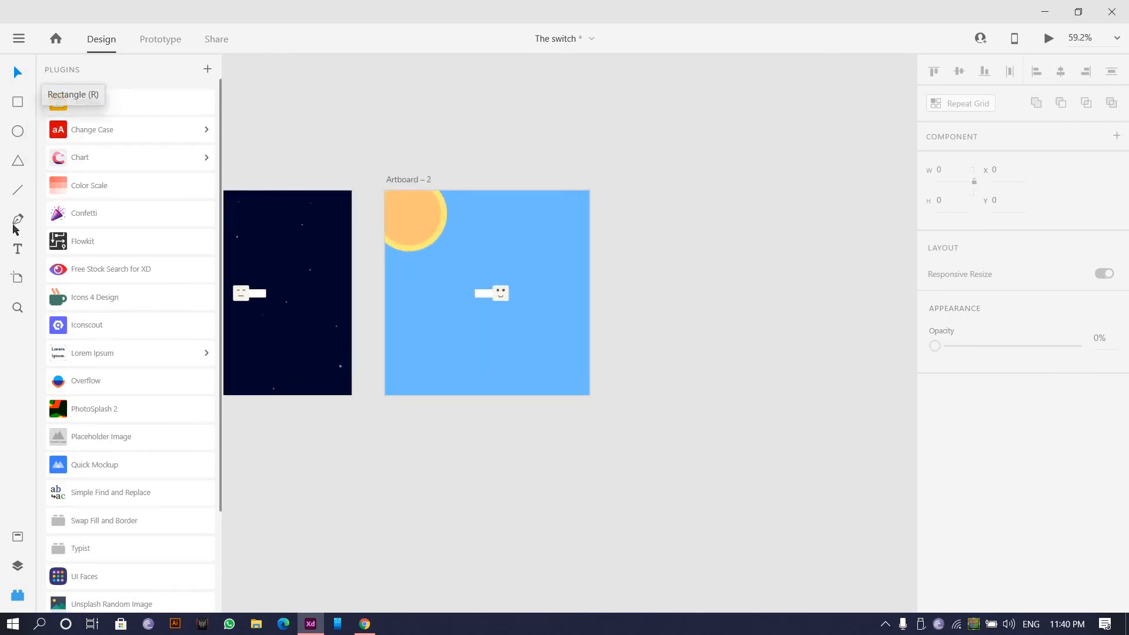
pyautogui.click(671, 276)
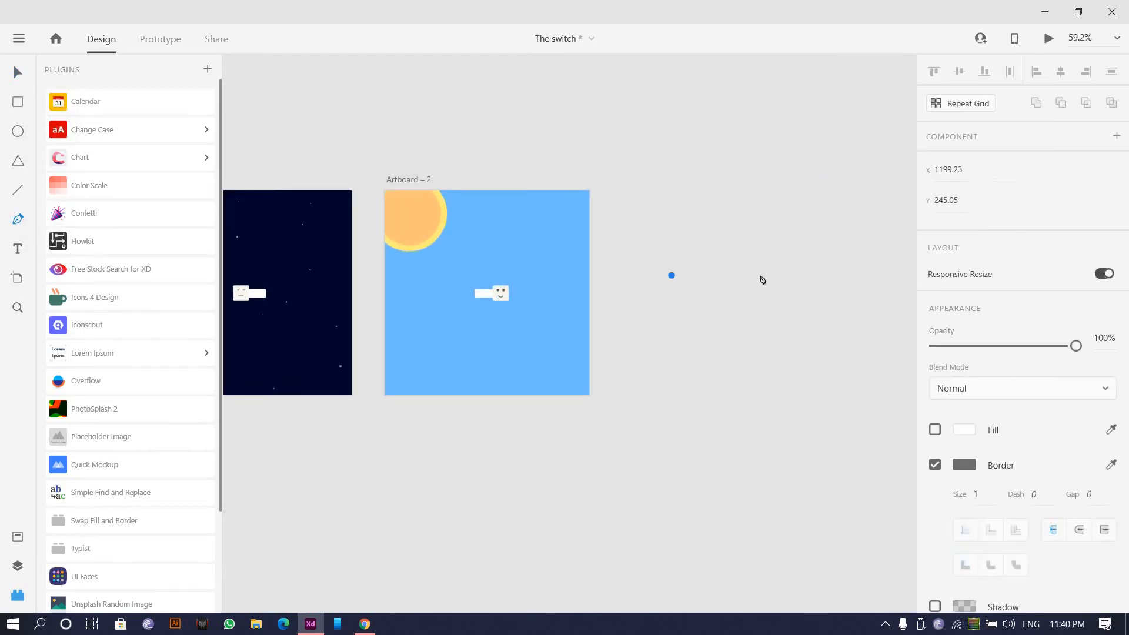
pyautogui.click(815, 262)
pyautogui.moveTo(771, 320); pyautogui.dragTo(596, 344)
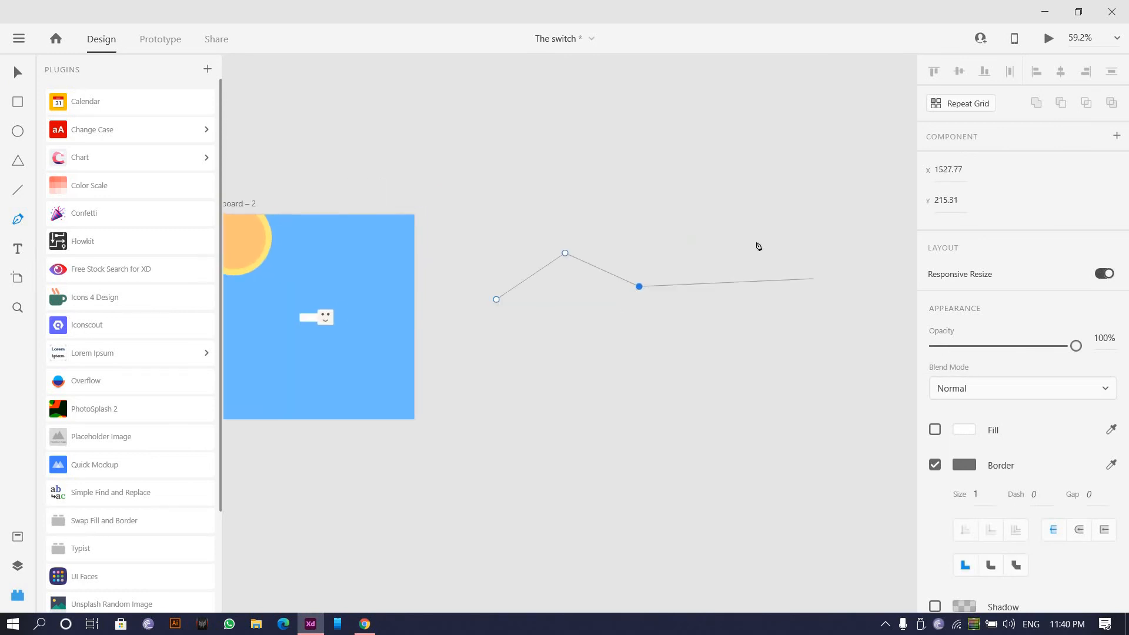
pyautogui.click(854, 342)
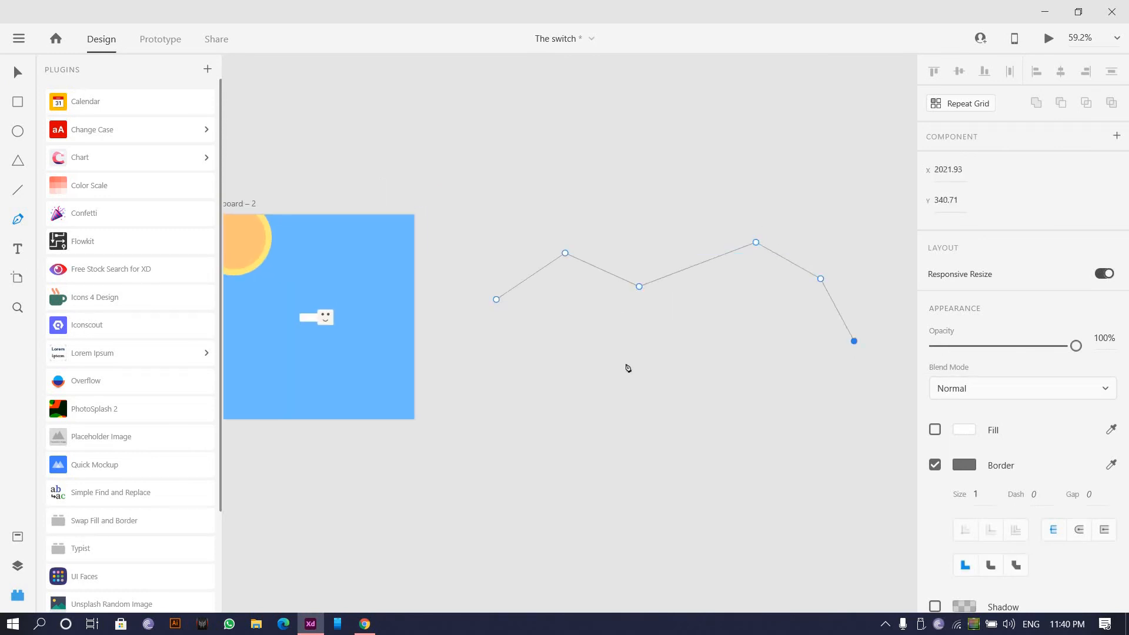
pyautogui.click(626, 364)
pyautogui.click(496, 299)
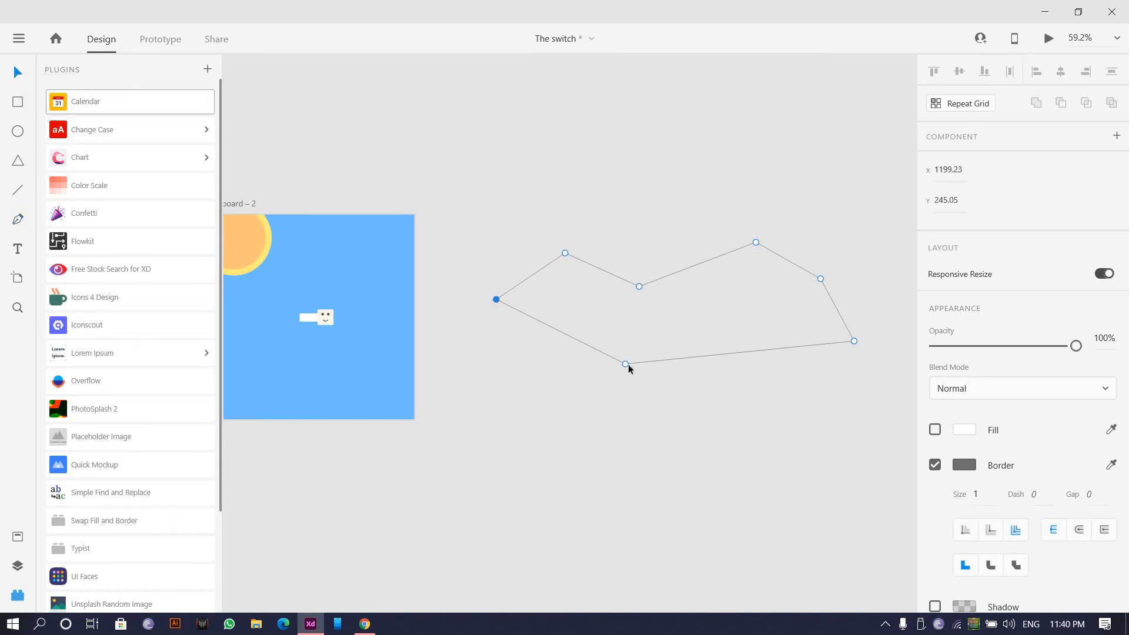
# - Try rounding the pen-drawn outline's corner points into smooth curves, and delete the whole outline
pyautogui.doubleClick(626, 364)
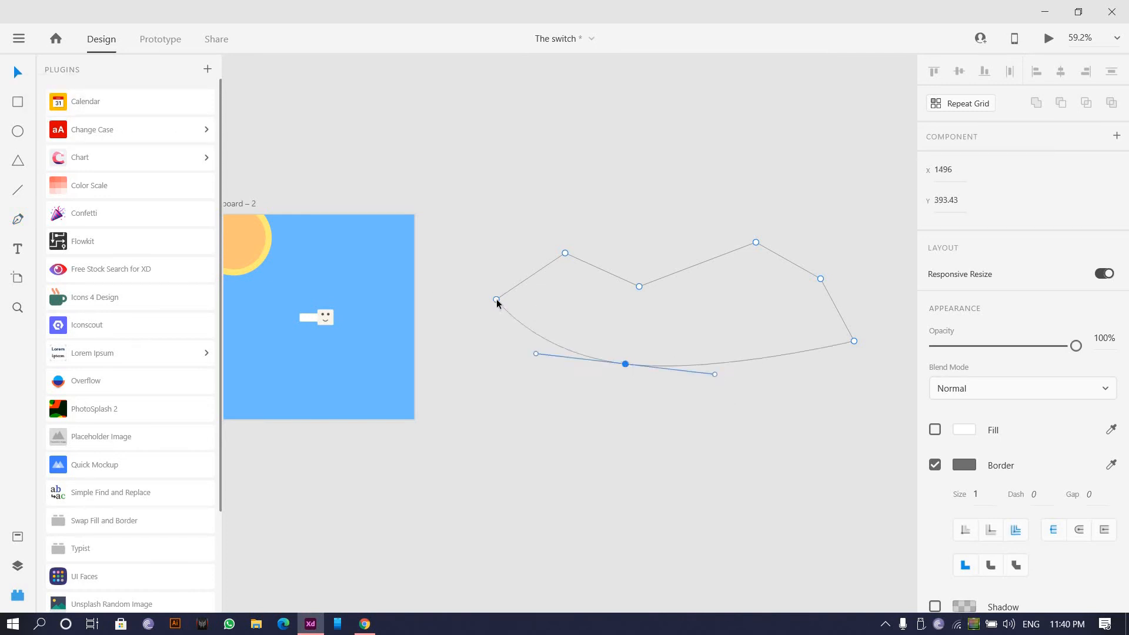
pyautogui.doubleClick(497, 299)
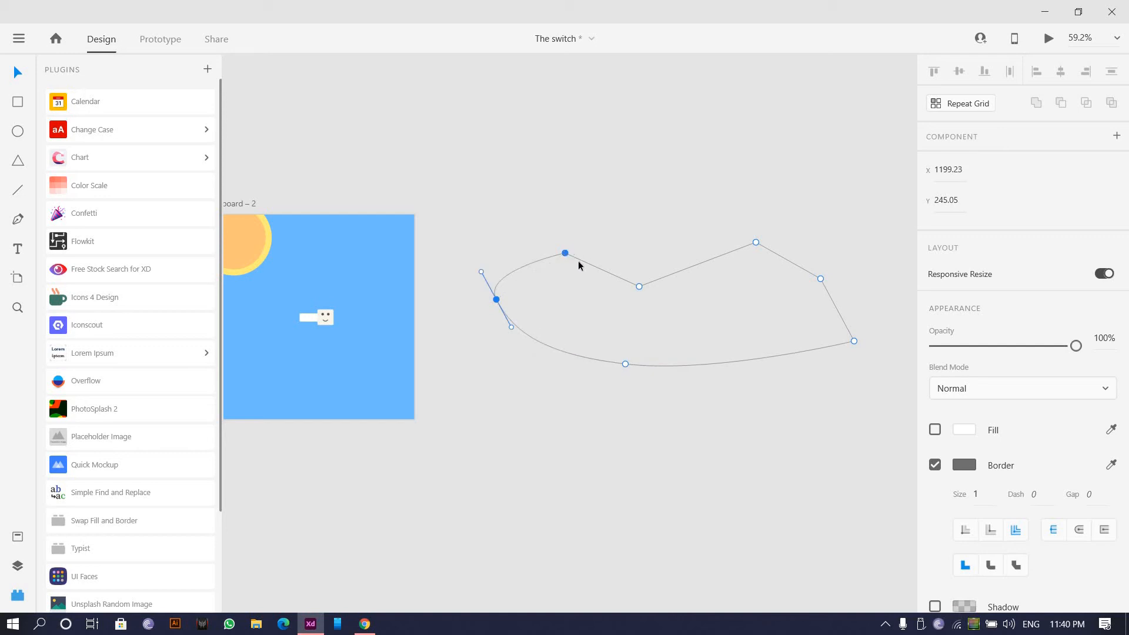
pyautogui.doubleClick(640, 285)
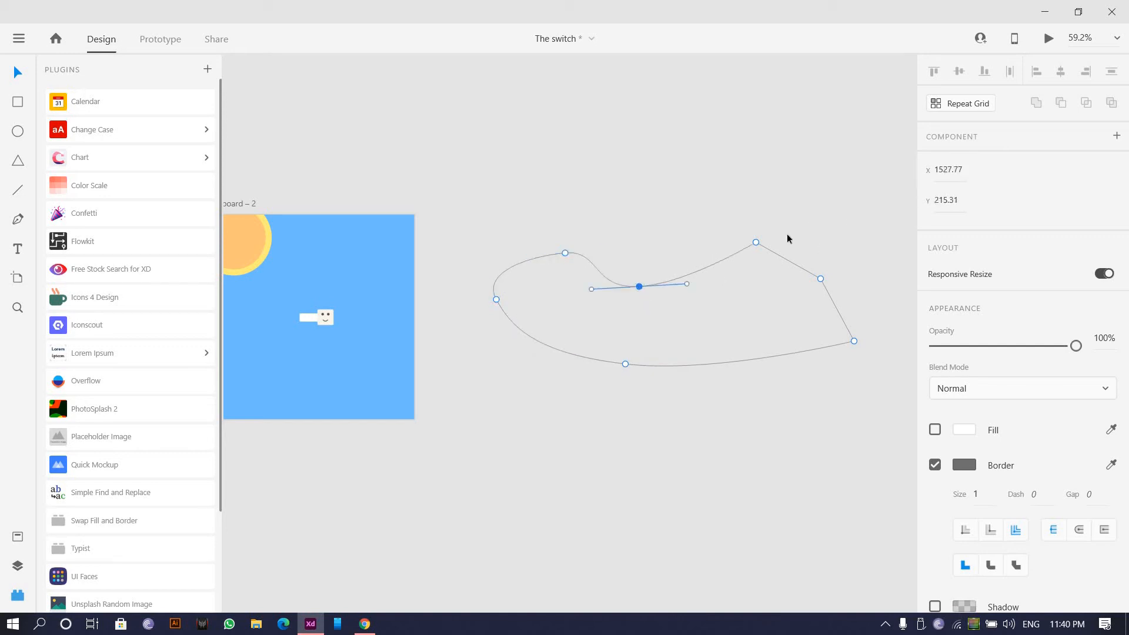
pyautogui.doubleClick(757, 242)
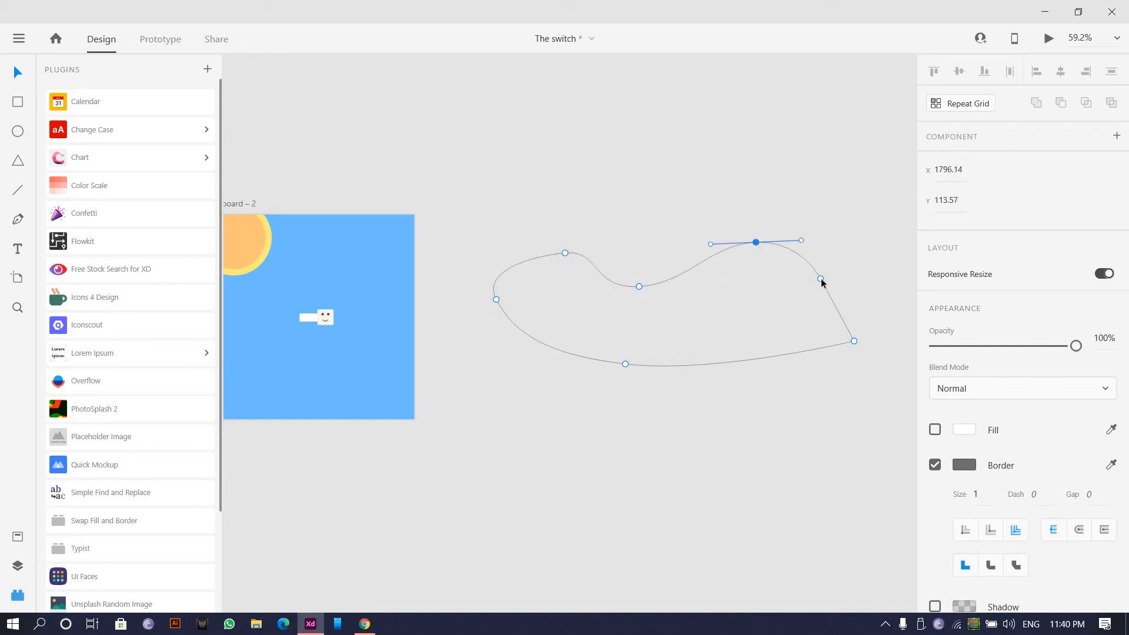
pyautogui.doubleClick(821, 278)
pyautogui.click(854, 341)
pyautogui.moveTo(870, 505); pyautogui.dragTo(780, 205)
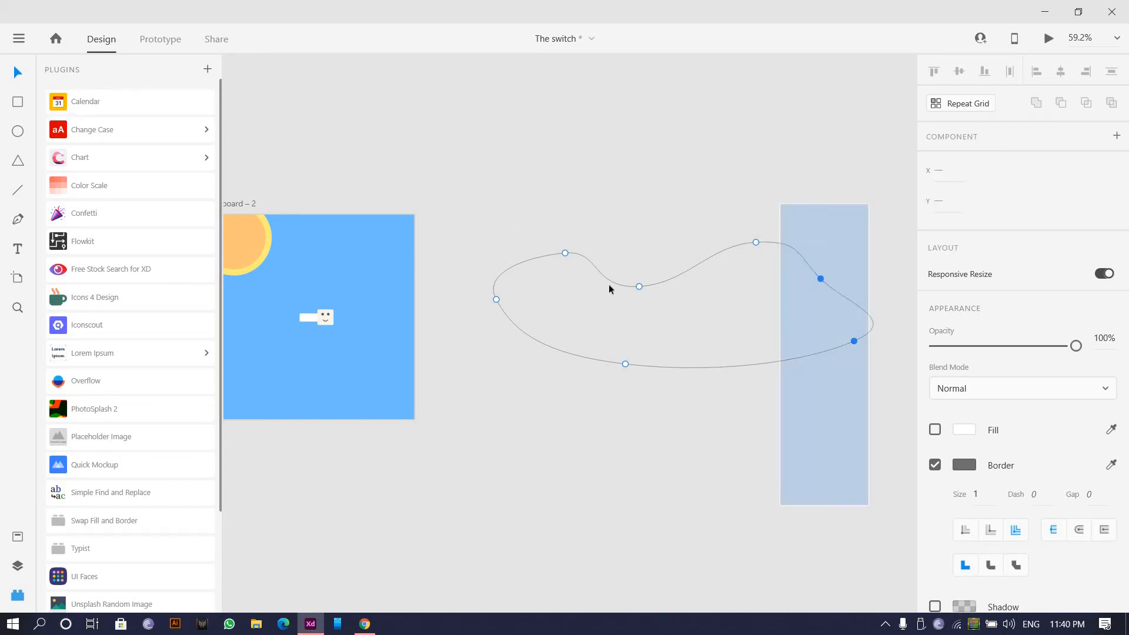
pyautogui.press('Escape')
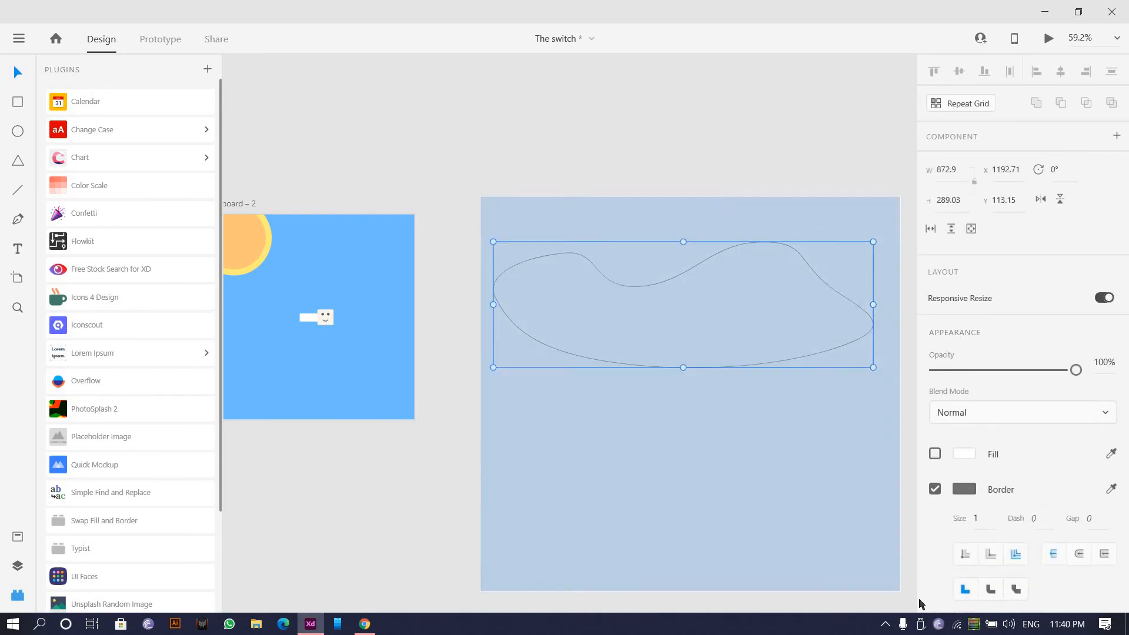
pyautogui.press('Delete')
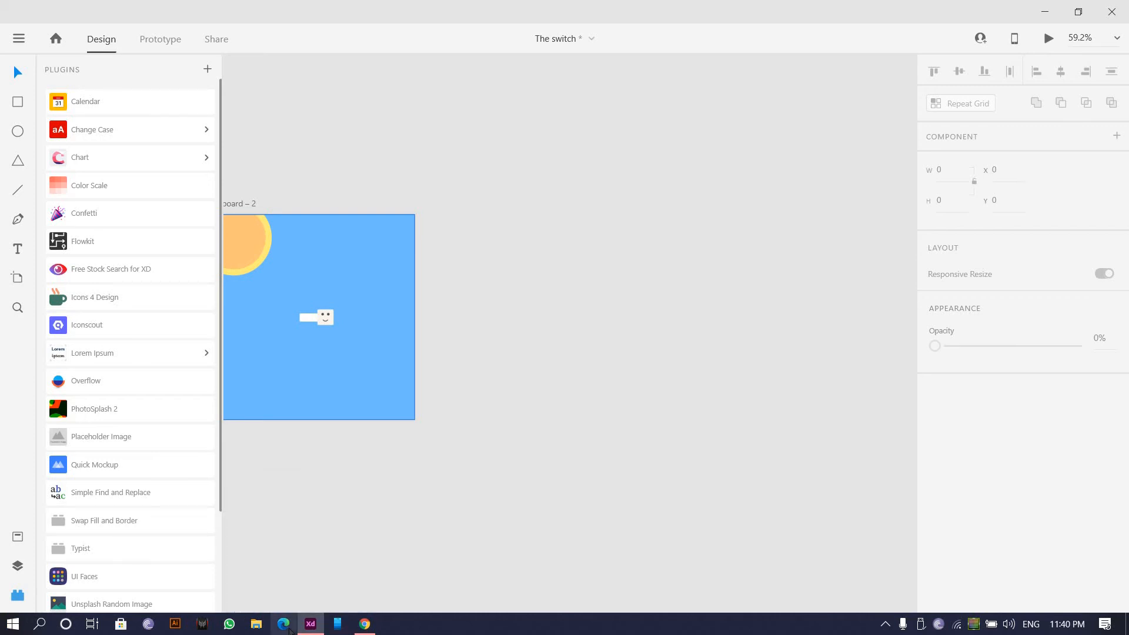
# - Draw two overlapping circles beside Artboard – 2, the second one 186 by 186 and partly covering the smaller first
pyautogui.click(18, 130)
pyautogui.scroll(5, 439, 255)
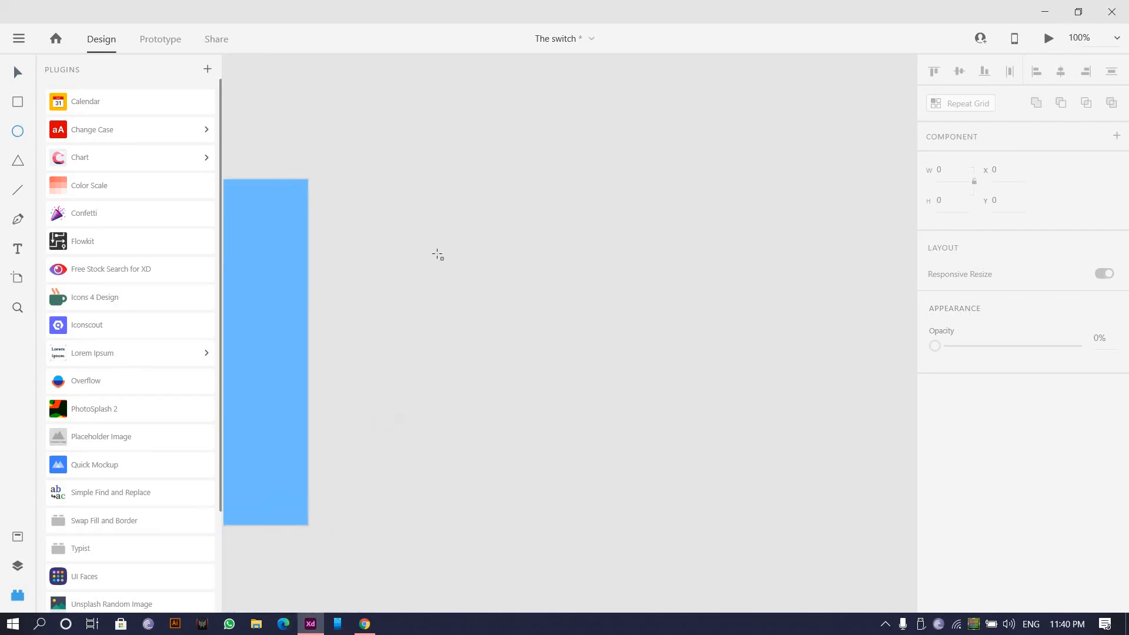
pyautogui.moveTo(363, 181); pyautogui.dragTo(510, 326)
pyautogui.moveTo(390, 171); pyautogui.dragTo(569, 349)
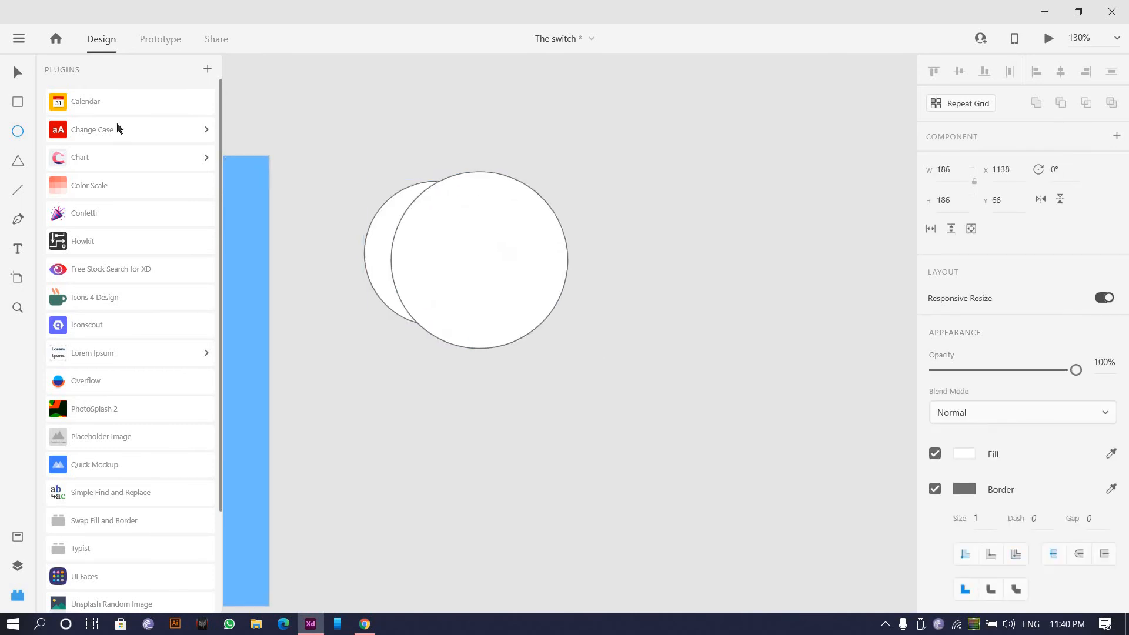
# - Shift the 186 circle slightly, duplicate it further right, and enlarge the copy from its centre to 226 by 226
pyautogui.press('v')
pyautogui.moveTo(516, 299); pyautogui.dragTo(531, 282)
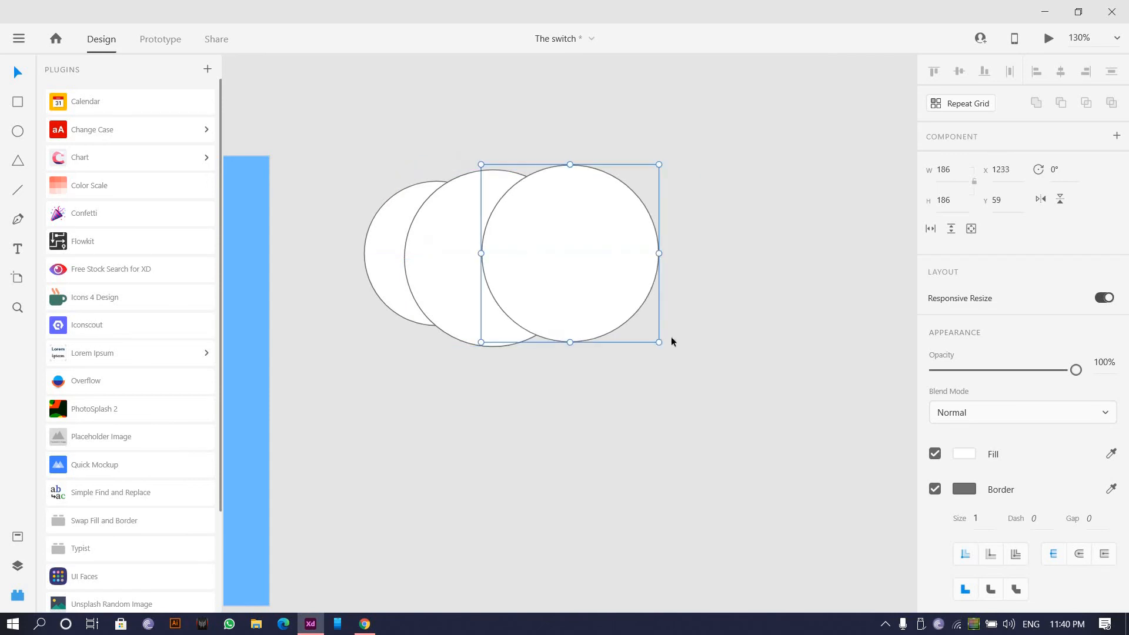
pyautogui.moveTo(684, 368); pyautogui.dragTo(678, 361)
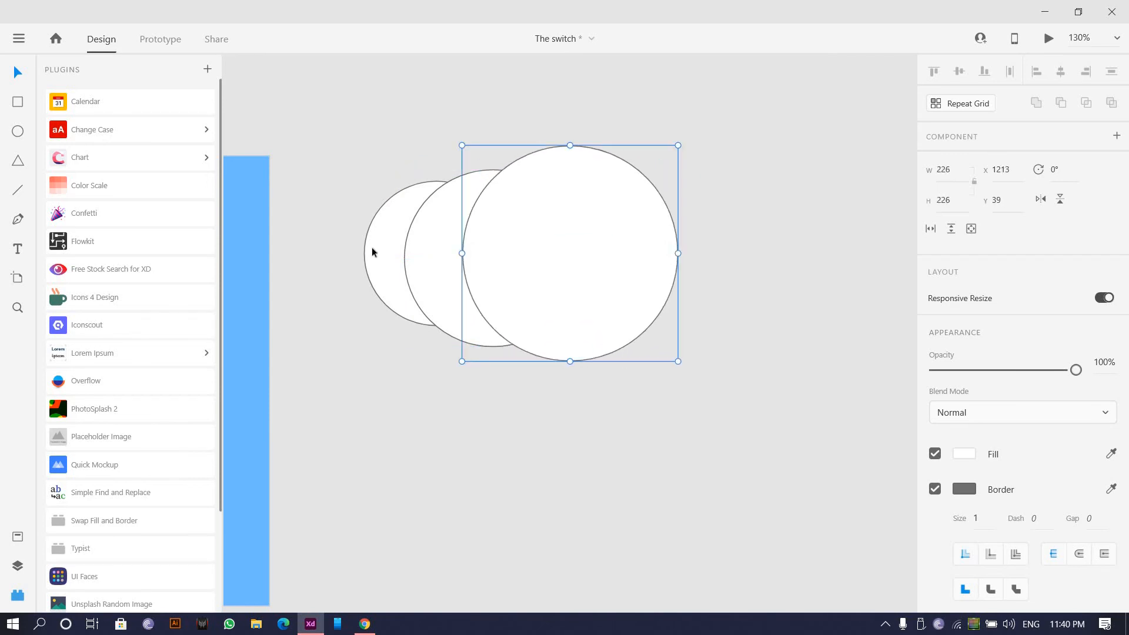
# - Copy the two smaller circles to the right of the largest one in mirrored order, placed at X 1331, Y 71
pyautogui.moveTo(363, 153); pyautogui.dragTo(495, 264)
pyautogui.moveTo(341, 191); pyautogui.dragTo(679, 284)
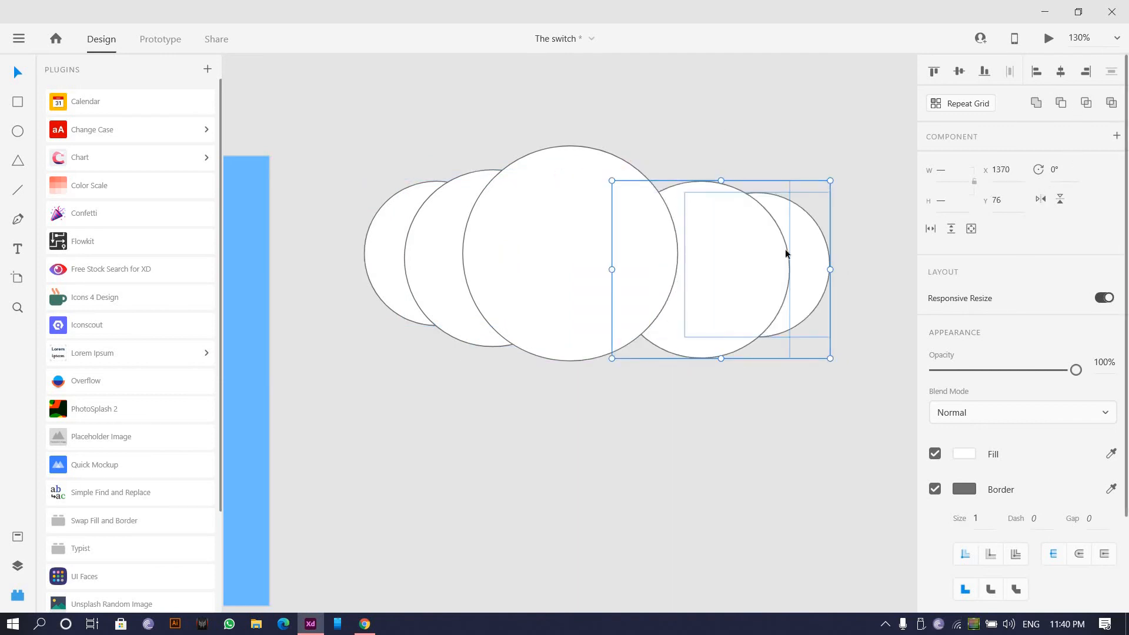
pyautogui.moveTo(737, 245); pyautogui.dragTo(698, 242)
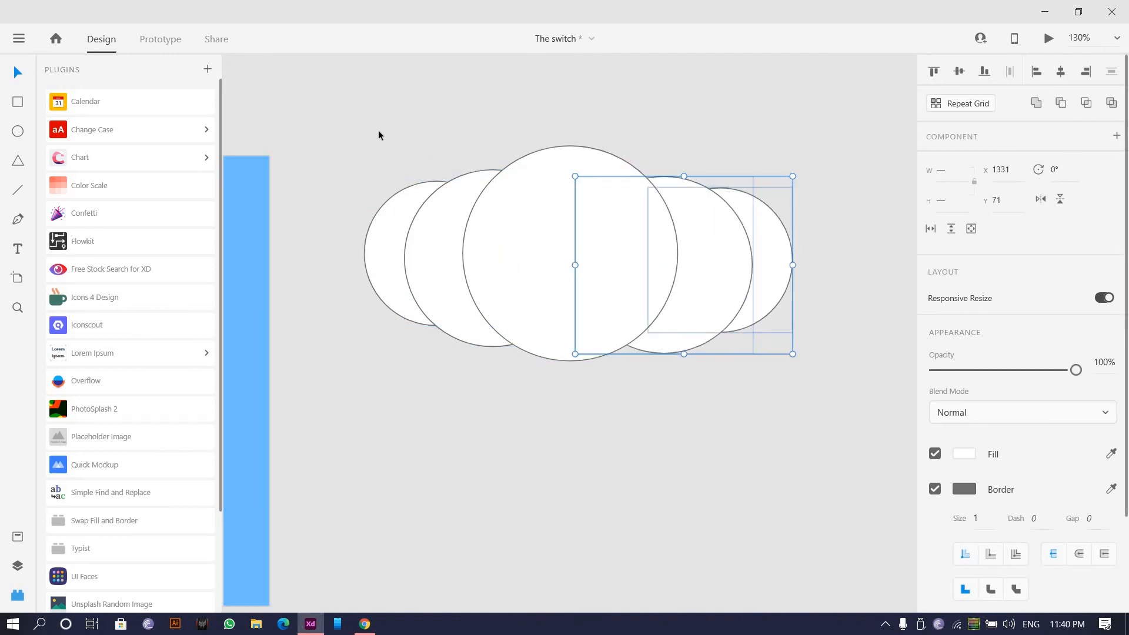
# - Remove the border of all five circles and fill them with a vertical linear gradient from solid white to nearly transparent white
pyautogui.moveTo(378, 133); pyautogui.dragTo(855, 395)
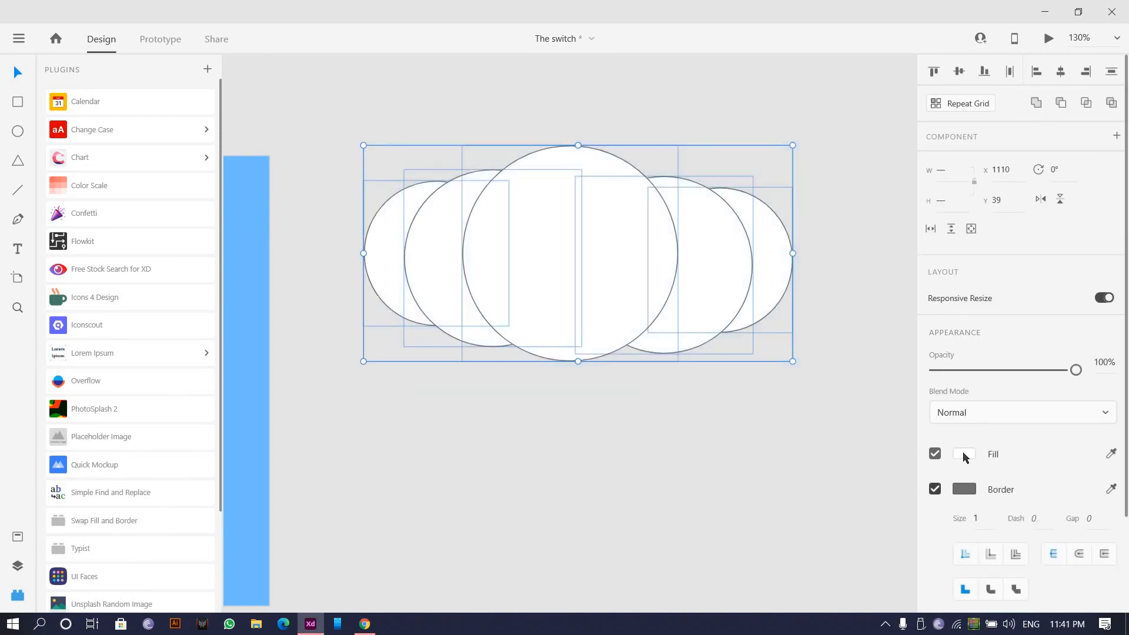
pyautogui.click(935, 489)
pyautogui.click(965, 454)
pyautogui.click(770, 347)
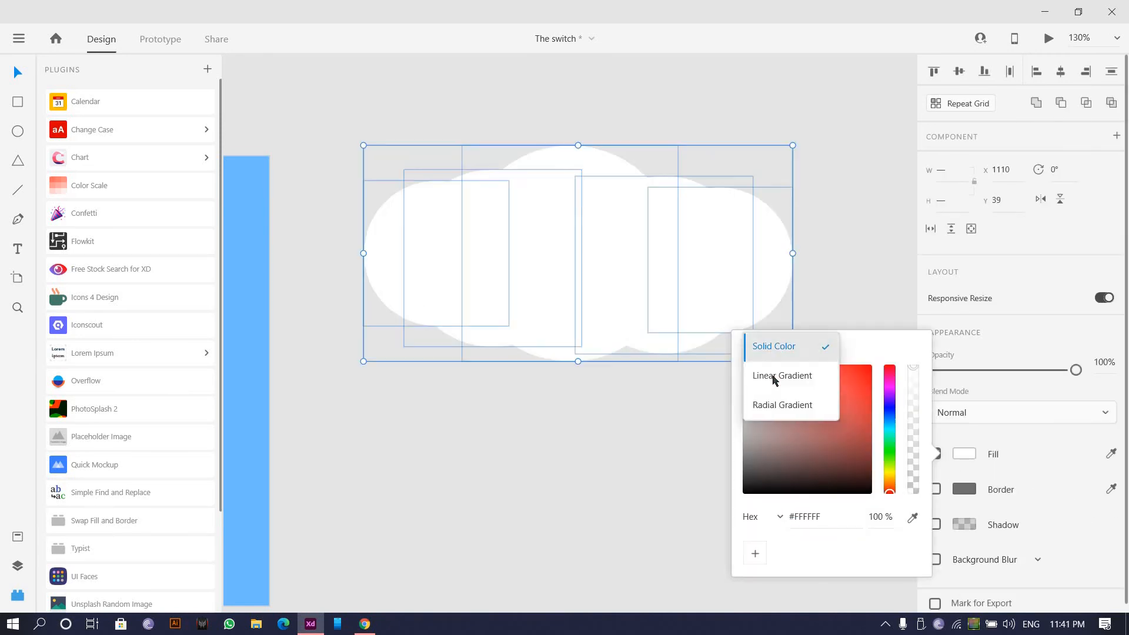
pyautogui.click(839, 370)
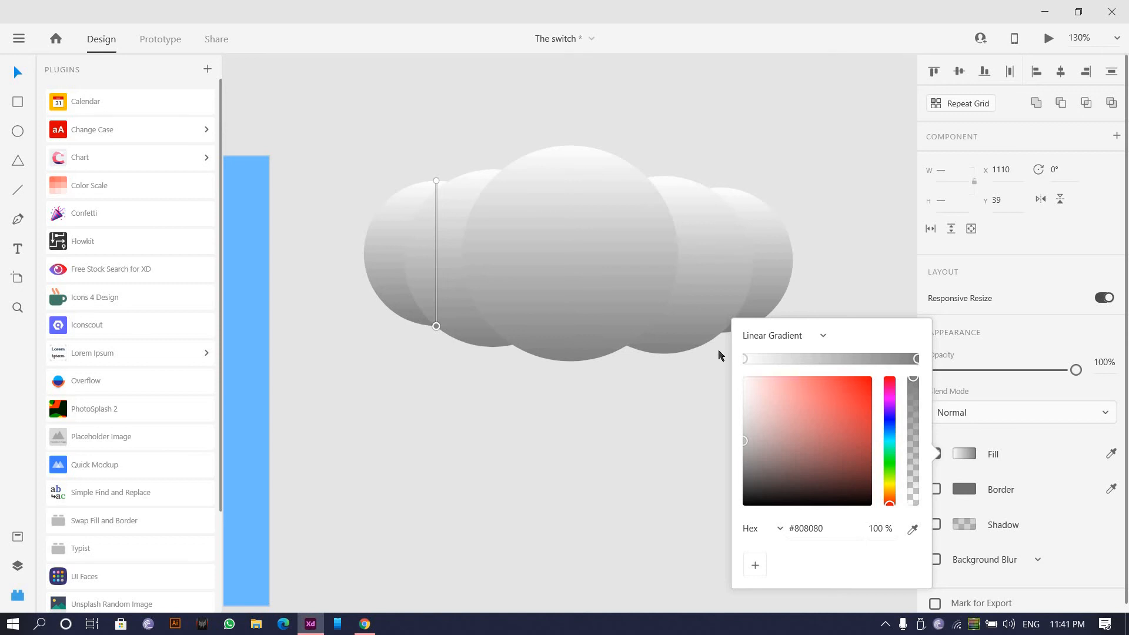
pyautogui.click(744, 378)
pyautogui.click(914, 440)
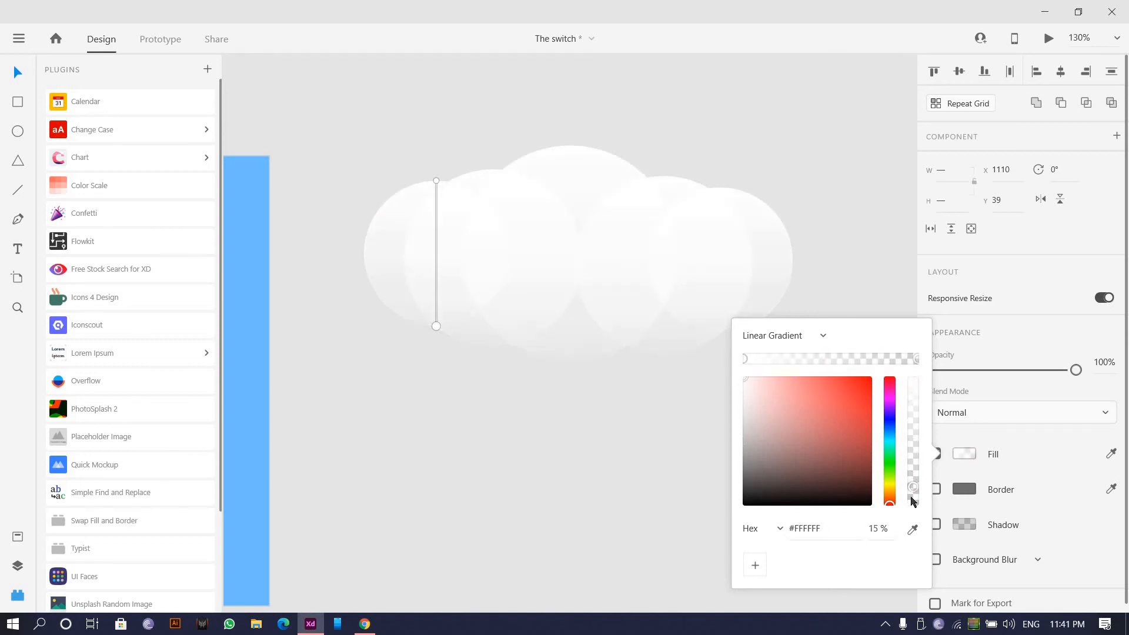
pyautogui.click(379, 136)
# - Merge the five gradient circles into a single cloud shape with the Add boolean operation
pyautogui.moveTo(798, 346); pyautogui.dragTo(371, 142)
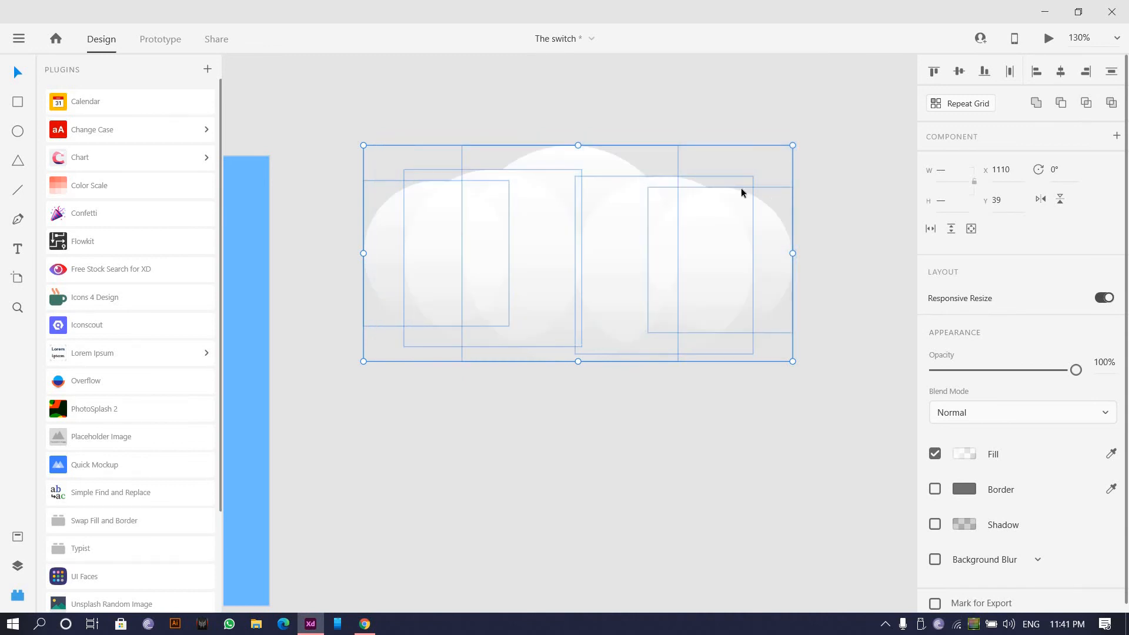
pyautogui.hotkey('ctrl', 'alt', 'u')
pyautogui.hotkey('ctrl', '1')
pyautogui.scroll(2, 614, 259)
pyautogui.scroll(-6, 614, 259)
# - Move the cloud into Artboard – 2 and shrink it to 159 by 80 at X 205, Y 46, above the smiling switch
pyautogui.moveTo(614, 258); pyautogui.dragTo(452, 296)
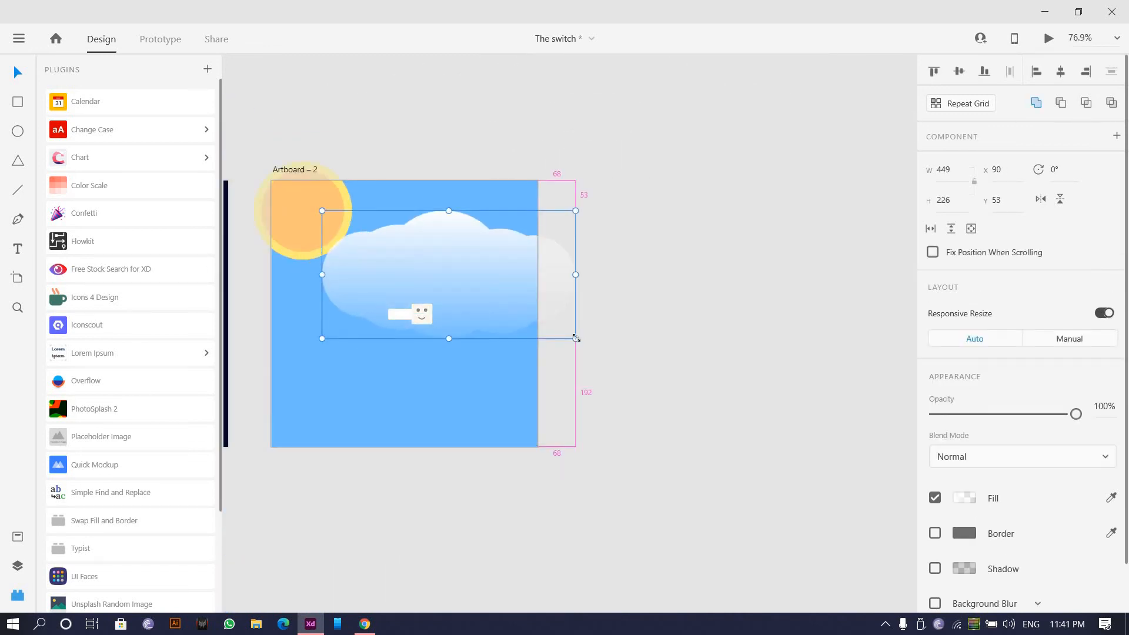
pyautogui.moveTo(577, 338); pyautogui.dragTo(424, 189)
pyautogui.scroll(4, 422, 263)
pyautogui.scroll(-2, 424, 188)
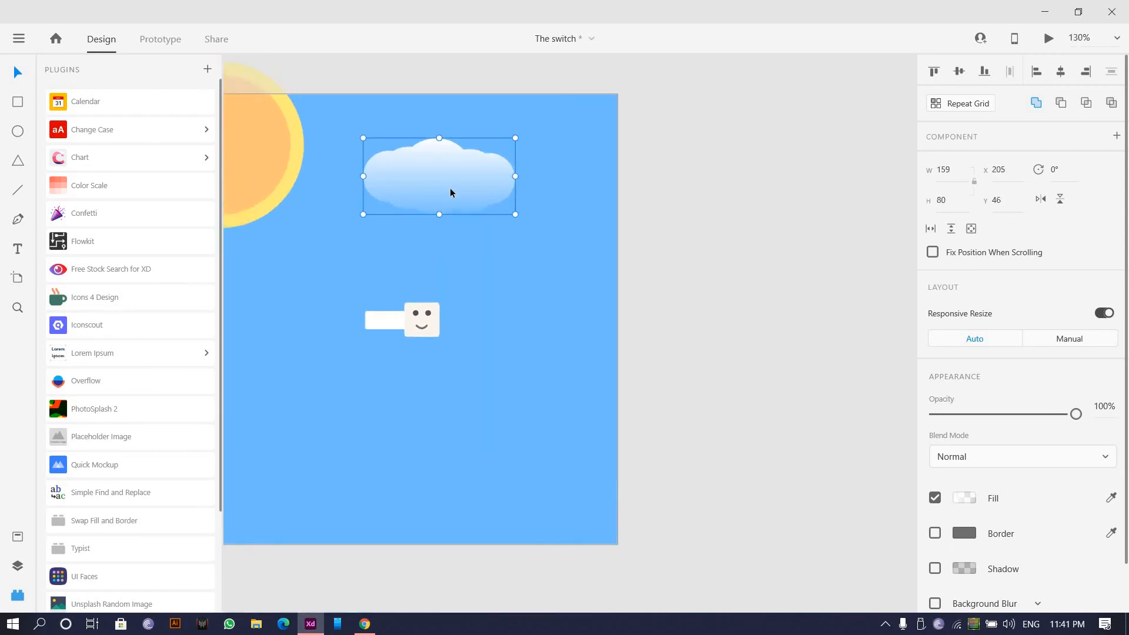
# - Duplicate the cloud below the smiling switch and shrink the copy to 127 by 64 at X 288, Y 324
pyautogui.scroll(3, 444, 193)
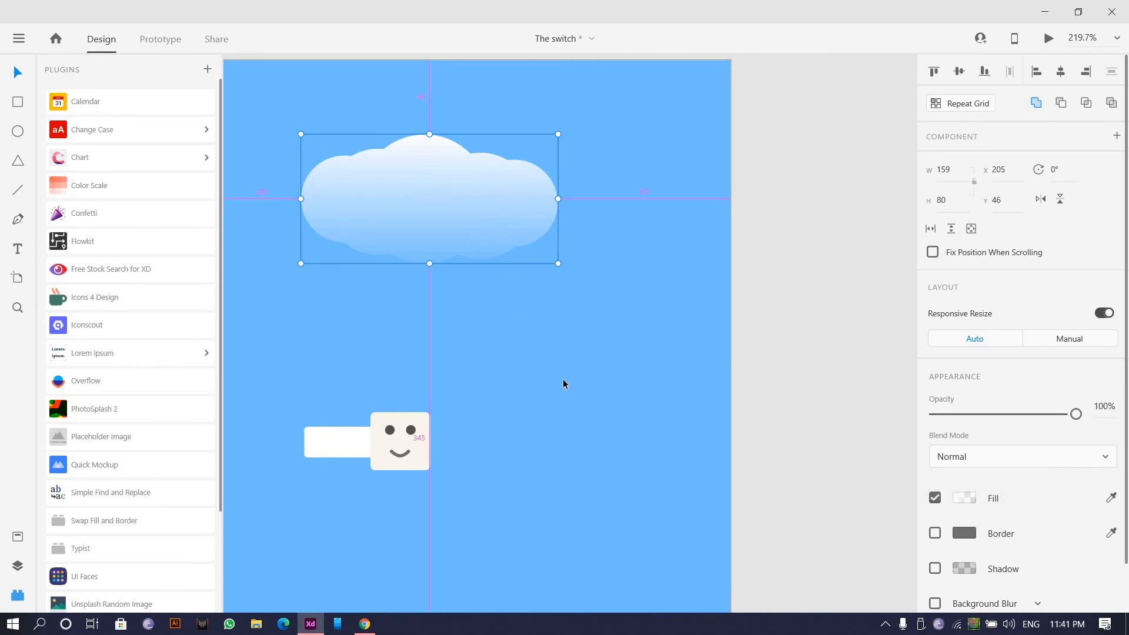
pyautogui.moveTo(563, 384); pyautogui.dragTo(578, 611)
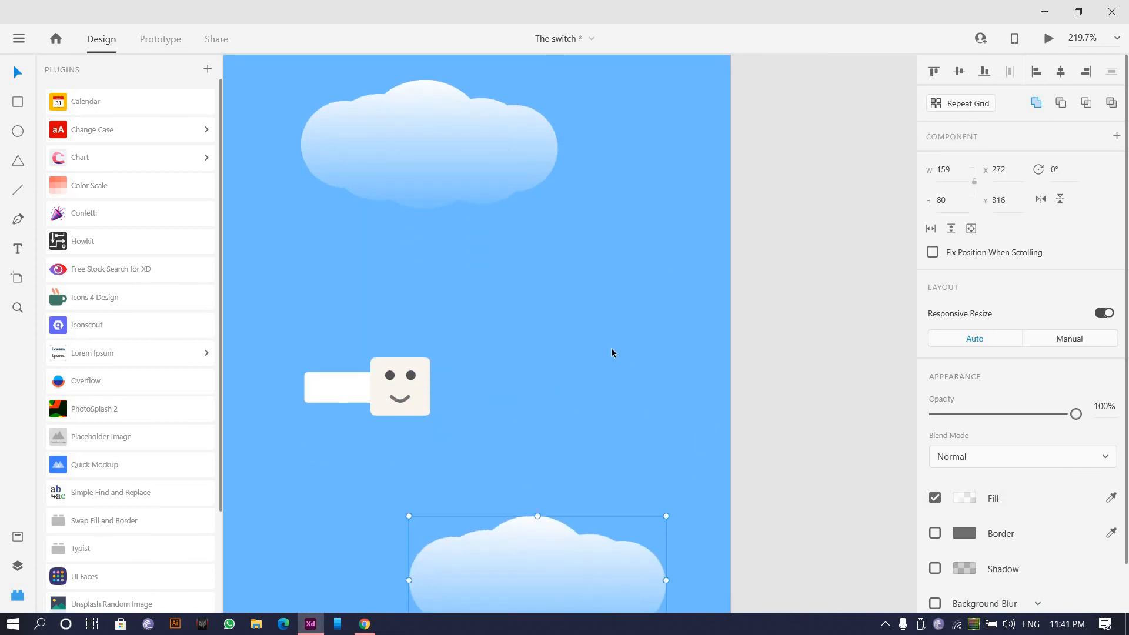
pyautogui.scroll(-5, 612, 349)
pyautogui.moveTo(594, 344); pyautogui.dragTo(569, 330)
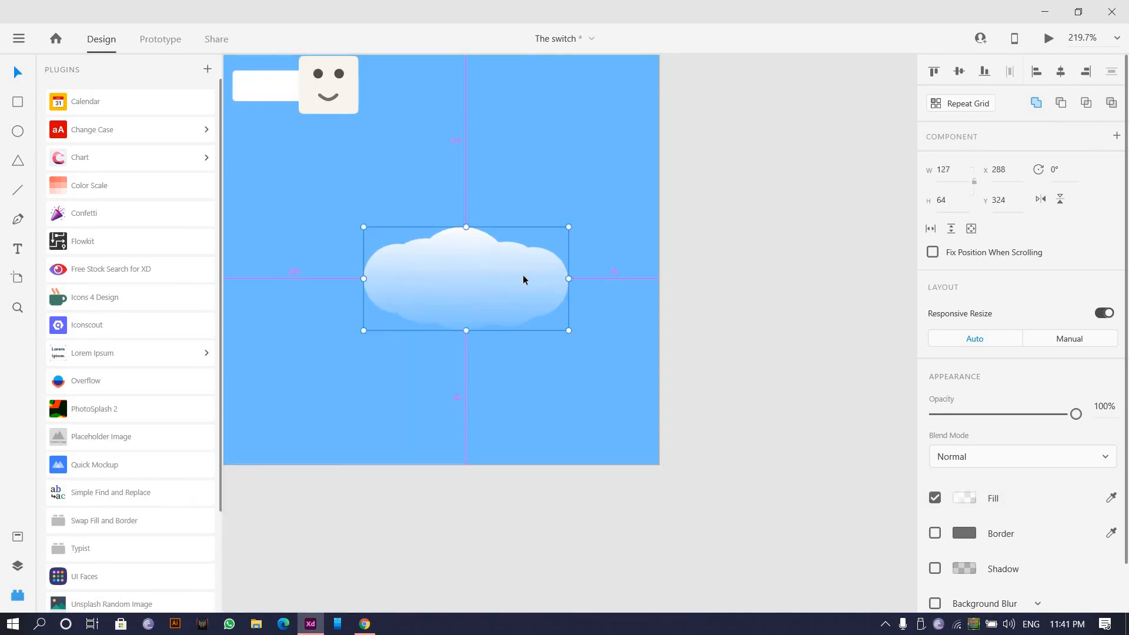
# - Inside the lower cloud, shrink the second circle from the right around its centre to vary the outline
pyautogui.doubleClick(518, 306)
pyautogui.scroll(5, 508, 278)
pyautogui.scroll(1, 528, 398)
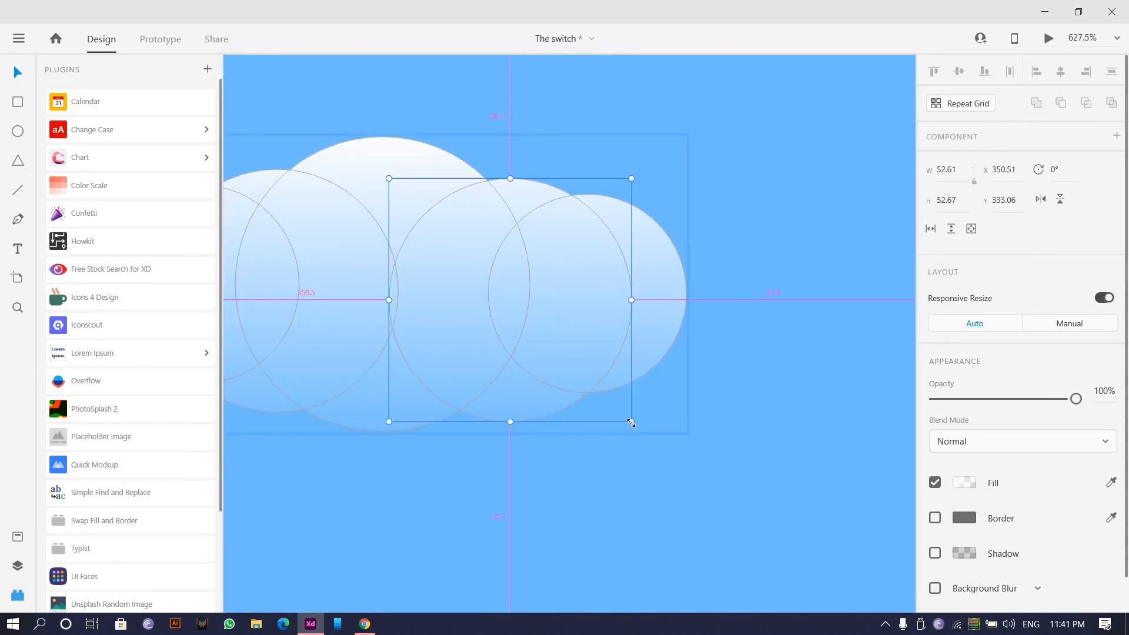
pyautogui.moveTo(632, 422); pyautogui.dragTo(604, 395)
pyautogui.scroll(-4, 605, 395)
pyautogui.click(792, 327)
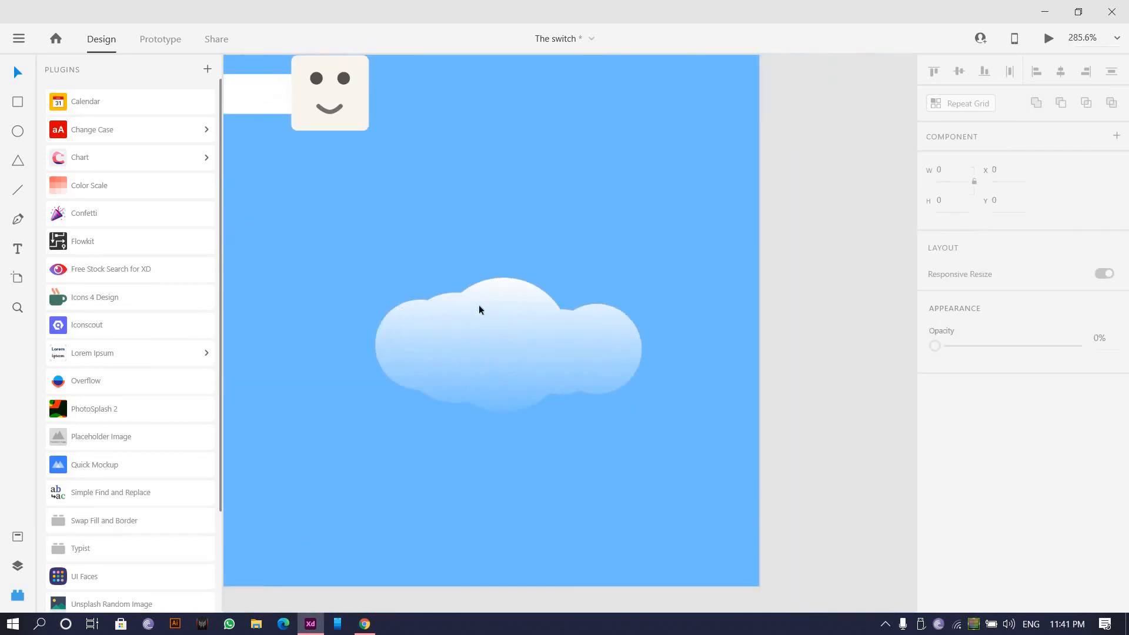
# - Shrink the lower cloud's leftmost circle around its centre to about 33 by 33
pyautogui.click(398, 357)
pyautogui.doubleClick(428, 377)
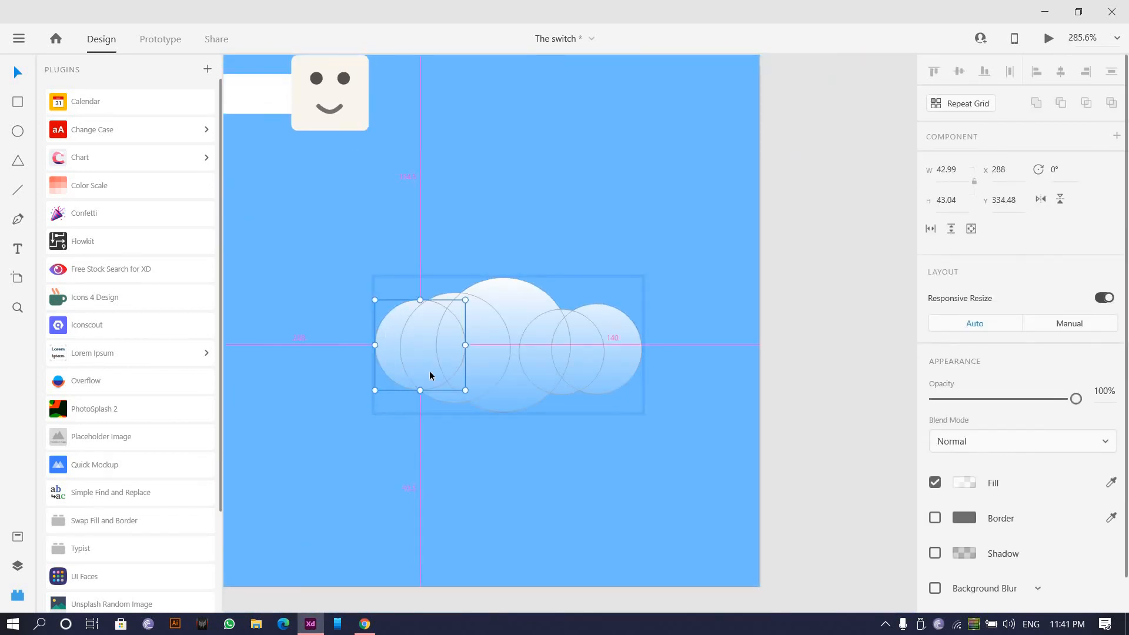
pyautogui.scroll(2, 514, 408)
pyautogui.scroll(2, 514, 409)
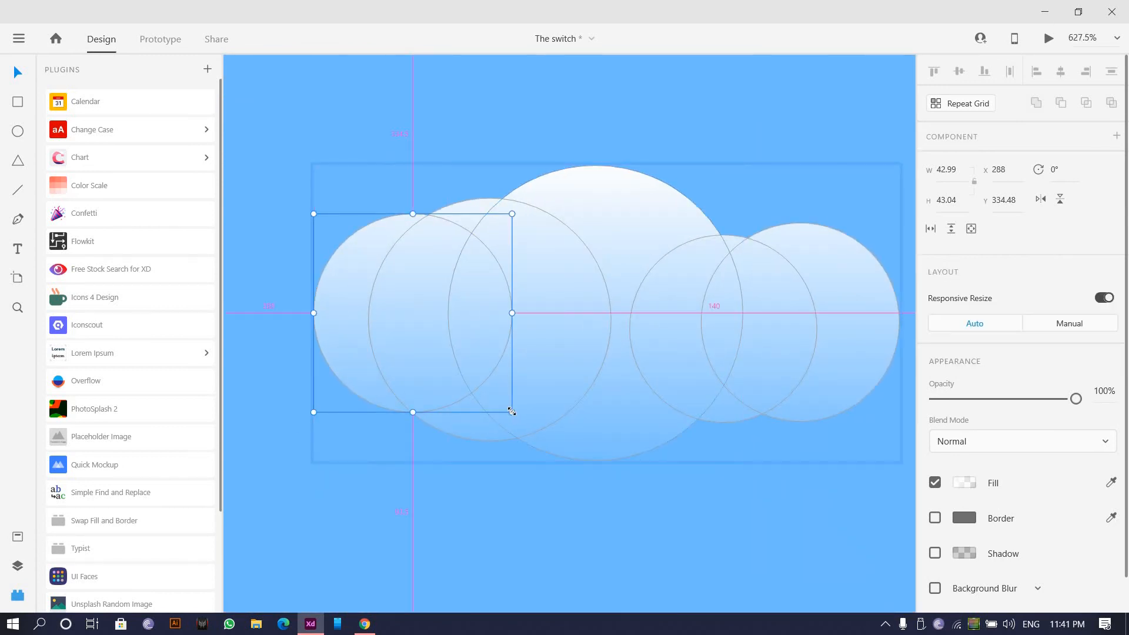
pyautogui.scroll(-6, 494, 386)
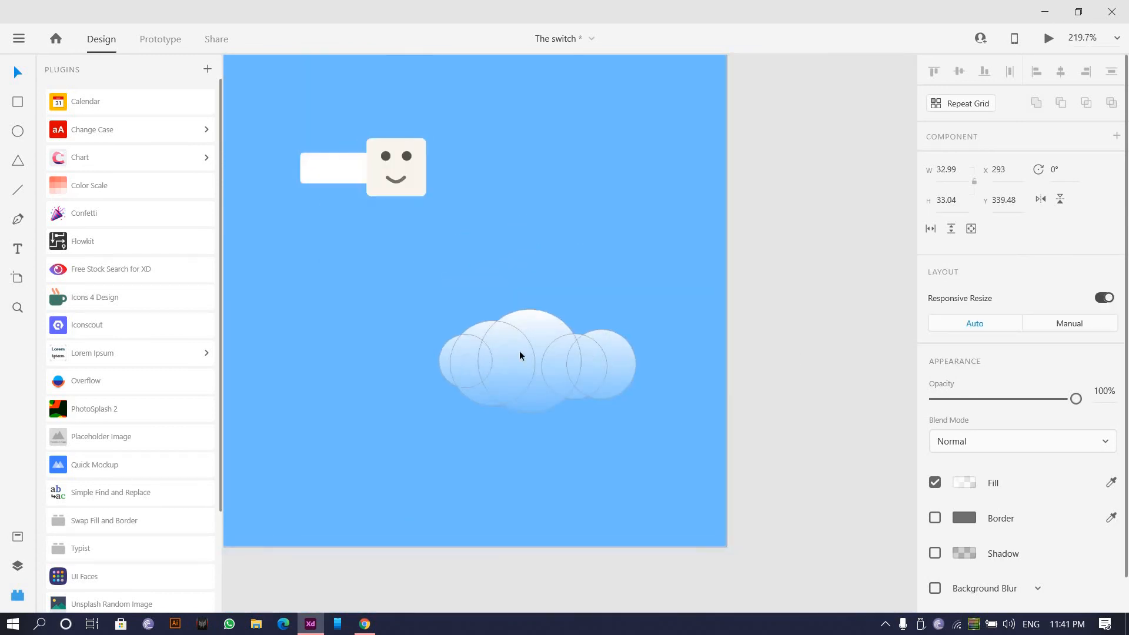
pyautogui.press('Escape')
# - Run Confetti on both clouds in Artboard – 2 with 3 columns, 3 rows, random scale 50–100% and depth of field blur
pyautogui.scroll(-6, 516, 356)
pyautogui.hotkey('ctrl', 'a')
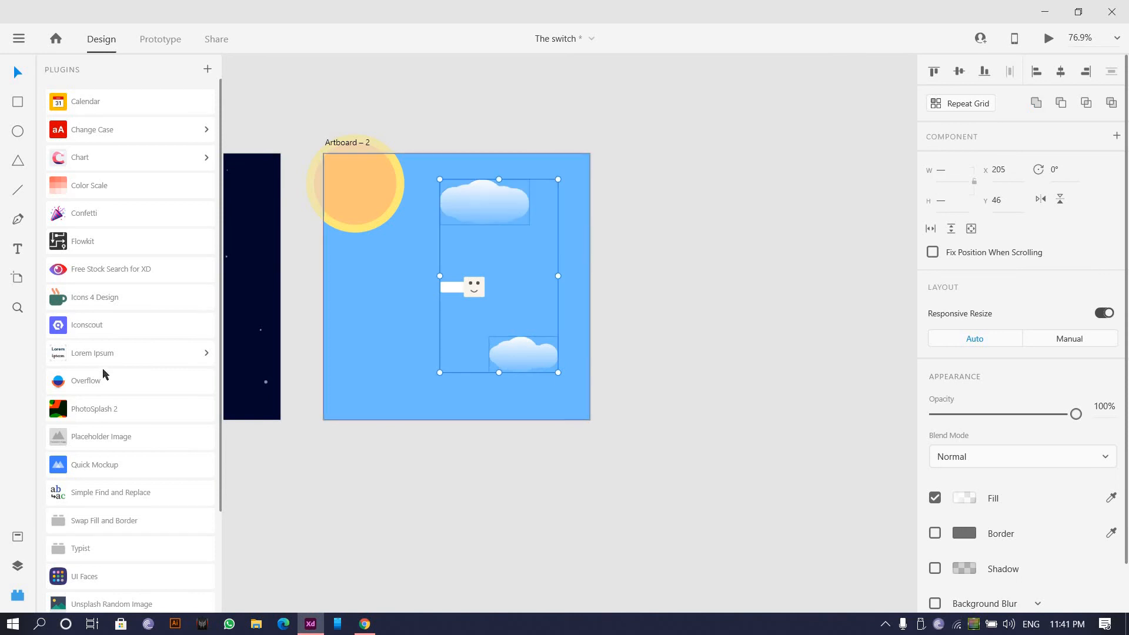
pyautogui.click(93, 217)
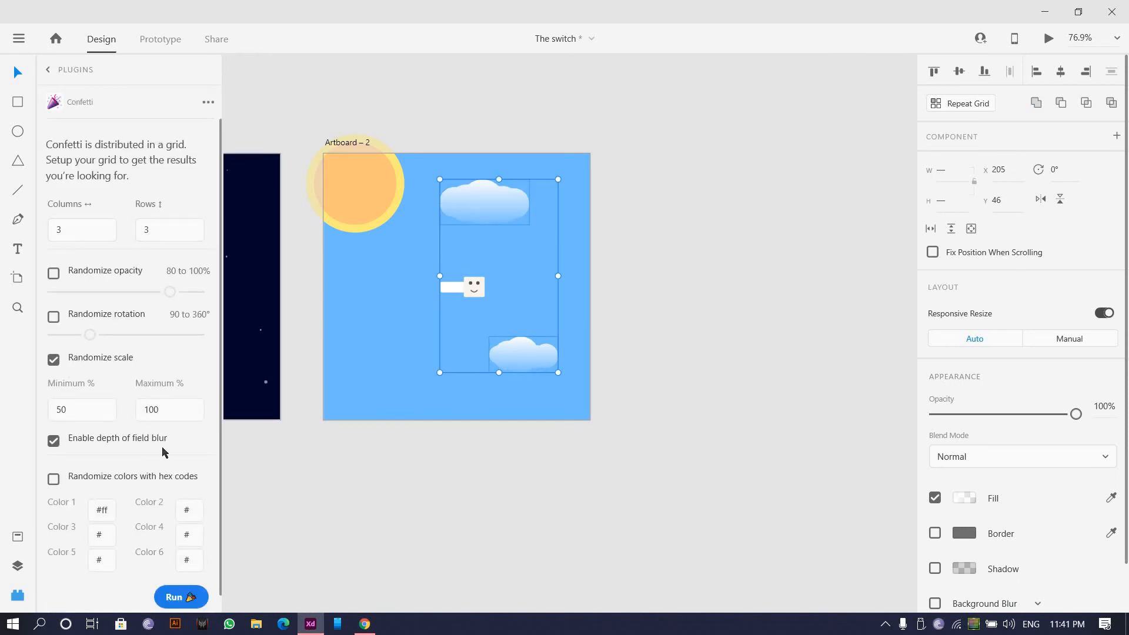
pyautogui.click(177, 598)
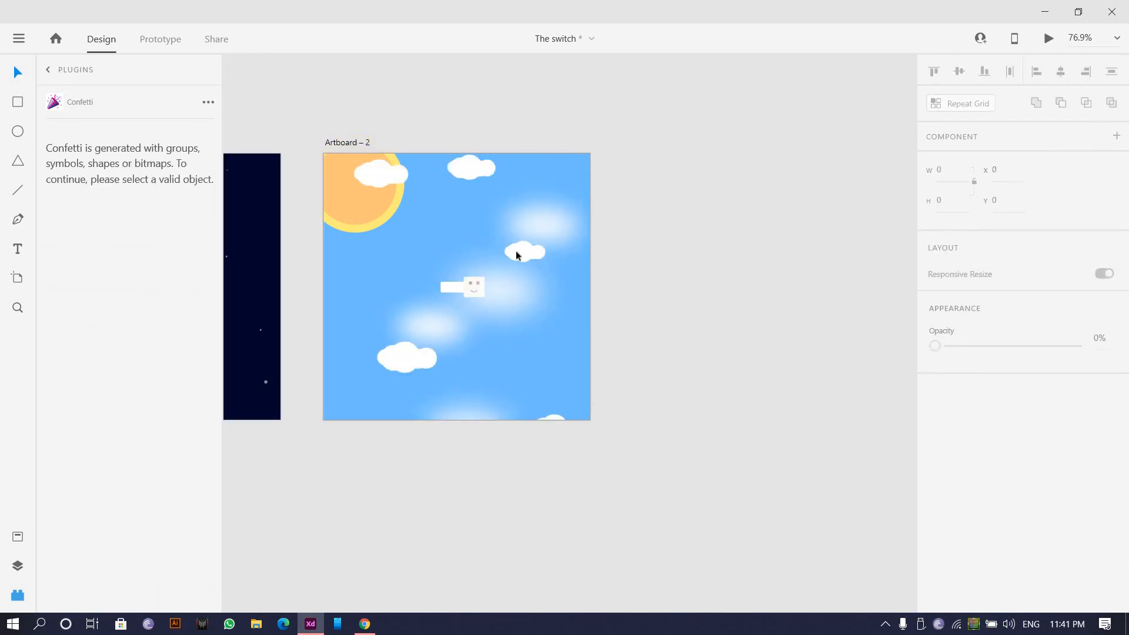
# - Delete the three blurred clouds around the smiling switch in Artboard – 2
pyautogui.scroll(4, 501, 339)
pyautogui.click(484, 308)
pyautogui.click(659, 208)
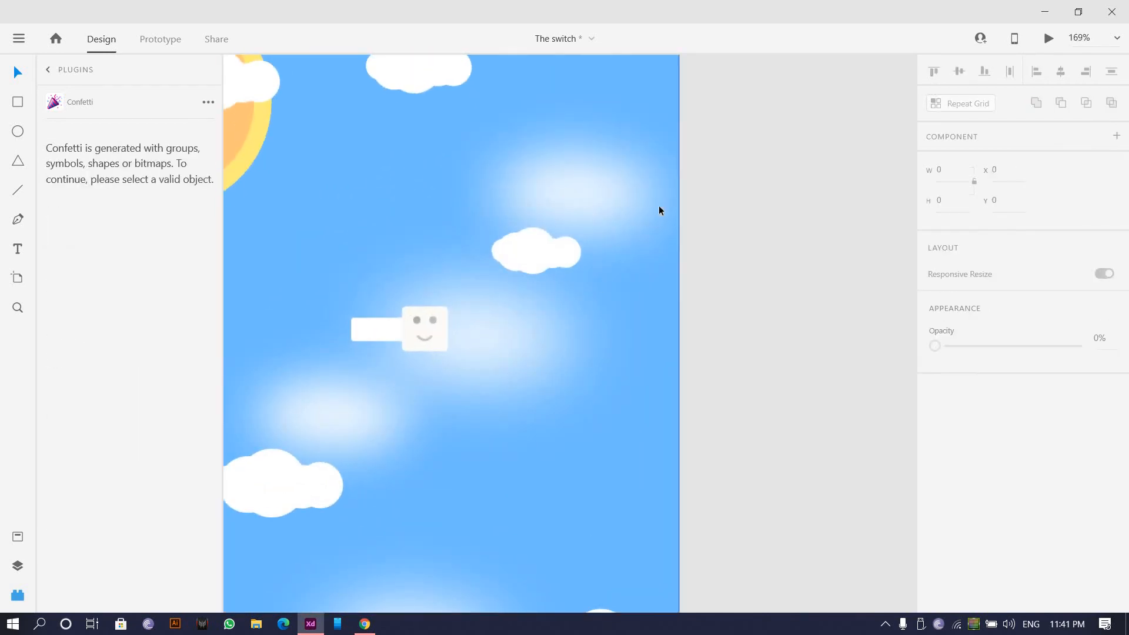
pyautogui.click(512, 312)
pyautogui.keyDown('shift'); pyautogui.click(609, 181); pyautogui.keyUp('shift')
pyautogui.keyDown('shift'); pyautogui.click(336, 429); pyautogui.keyUp('shift')
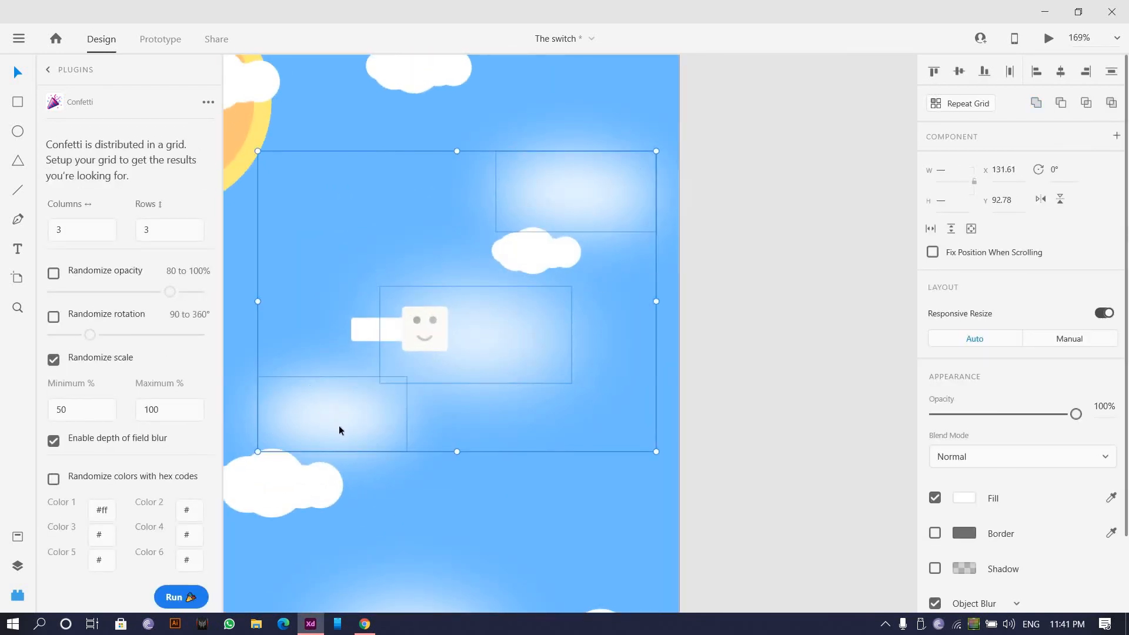
pyautogui.press('Delete')
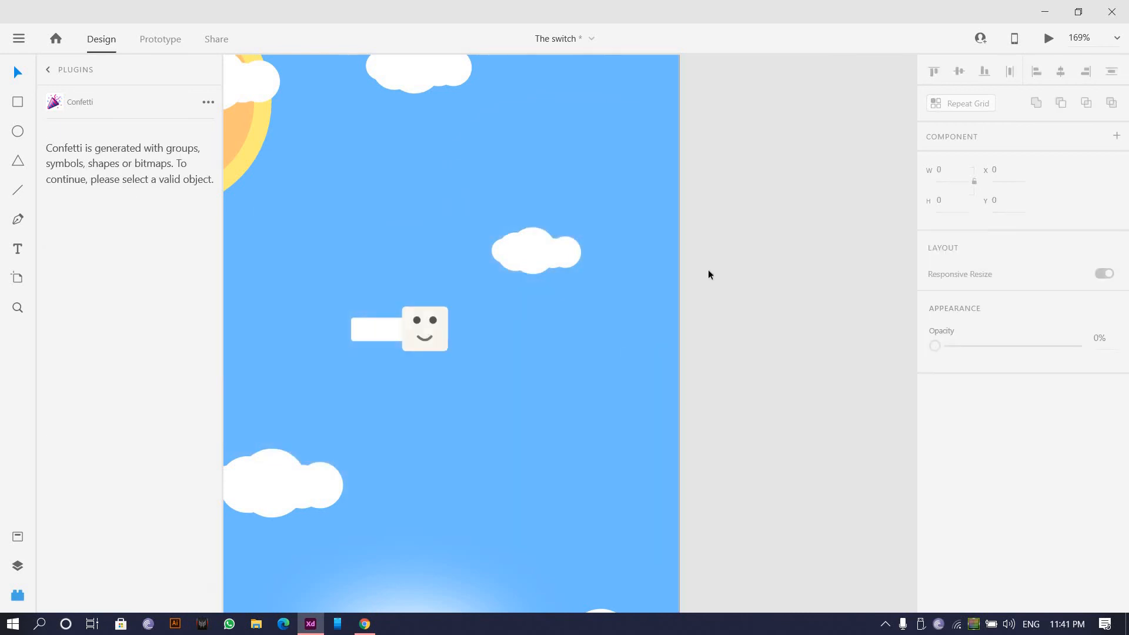
# - Delete the blurred cloud on Artboard – 2's lower edge and move the sharp cloud beside it up inside the artboard, about X 356, Y 407
pyautogui.scroll(-1, 678, 278)
pyautogui.hotkey('ctrl', '0')
pyautogui.click(599, 383)
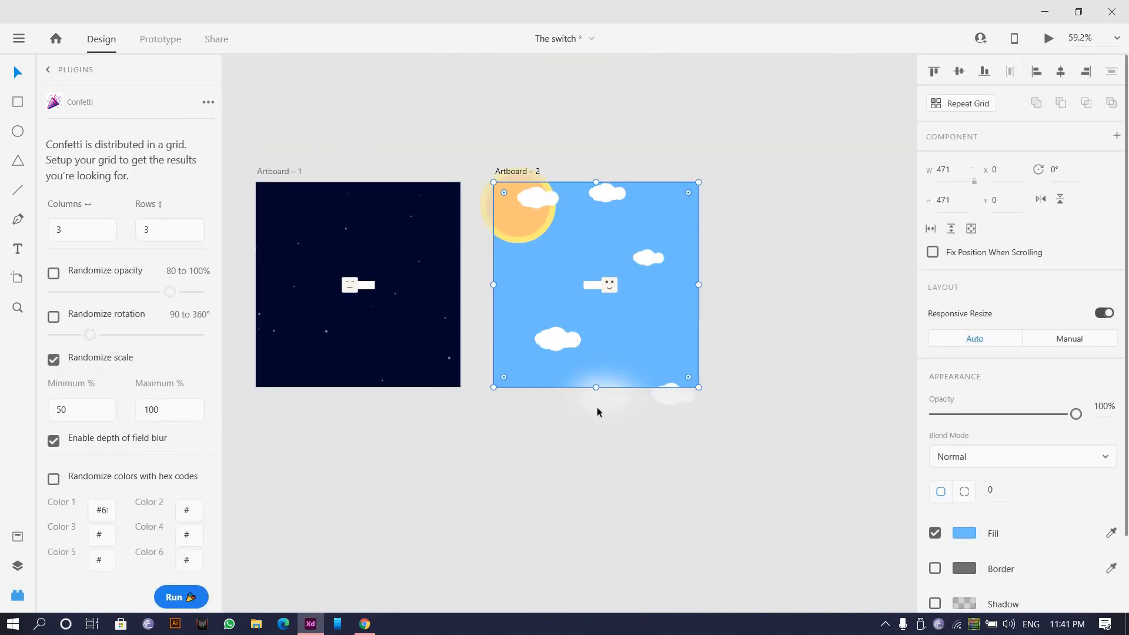
pyautogui.click(598, 414)
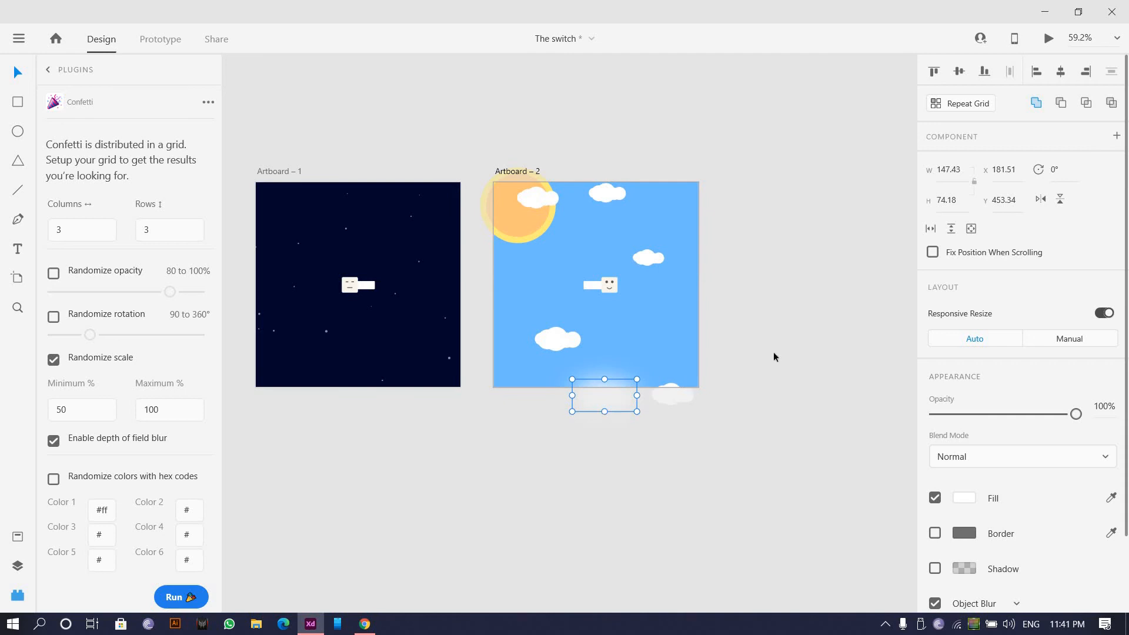
pyautogui.press('Delete')
pyautogui.moveTo(673, 370); pyautogui.dragTo(670, 345)
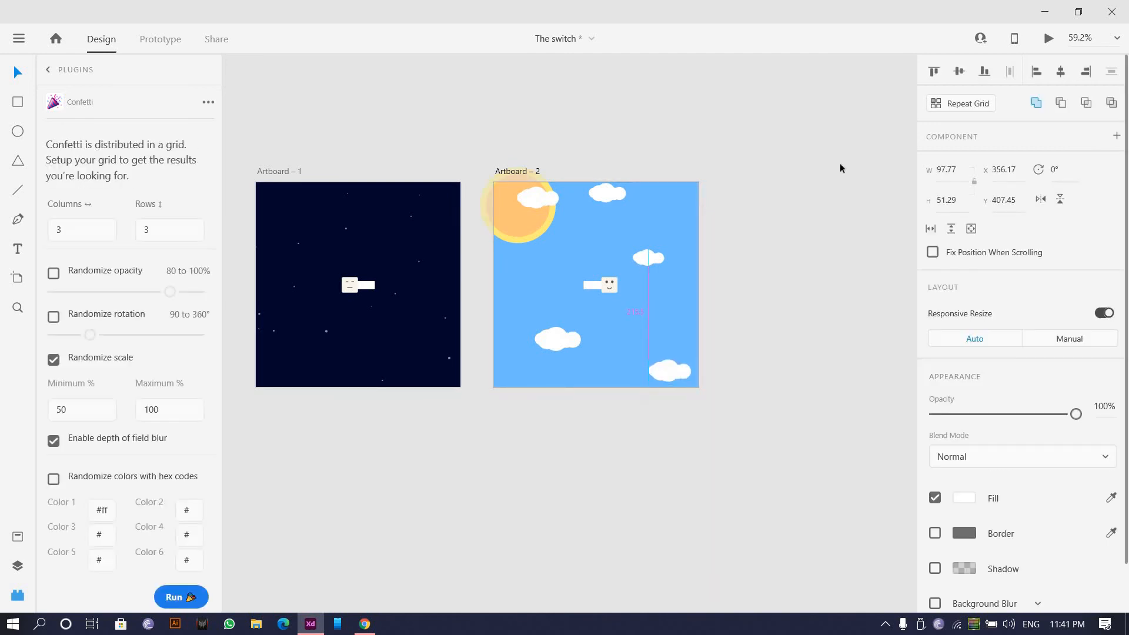
# - Fill the smiling switch's face square with the sun's light orange, #FFC57A
pyautogui.press('Escape')
pyautogui.scroll(8, 644, 228)
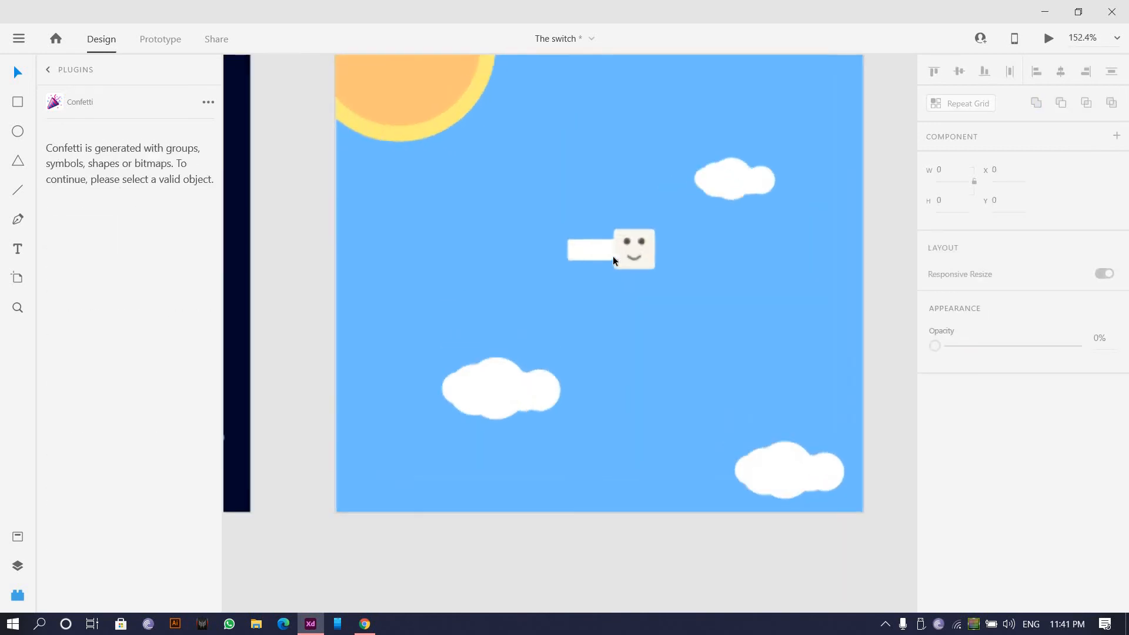
pyautogui.click(583, 325)
pyautogui.hotkey('ctrl', '-')
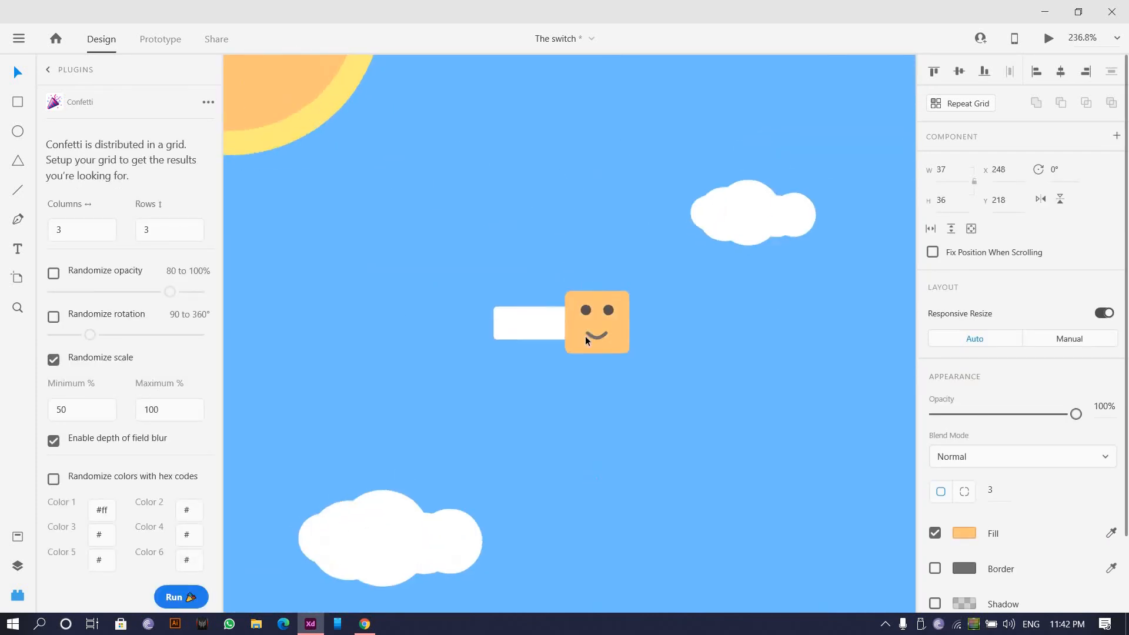
pyautogui.scroll(3, 613, 327)
pyautogui.scroll(-6, 613, 327)
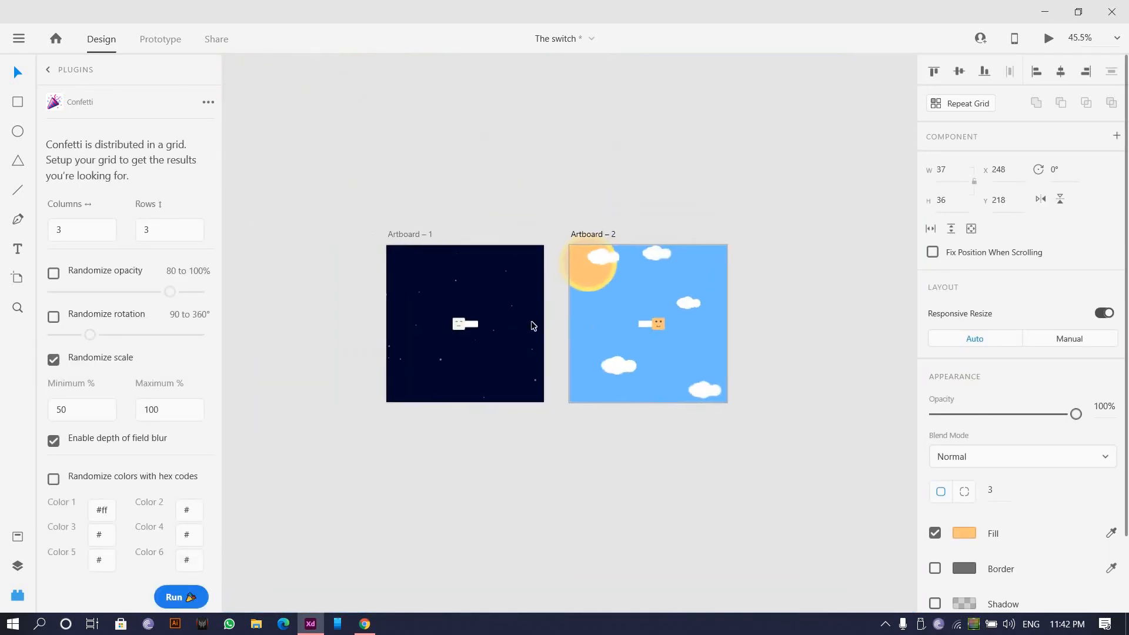
pyautogui.scroll(4, 533, 323)
pyautogui.scroll(5, 650, 341)
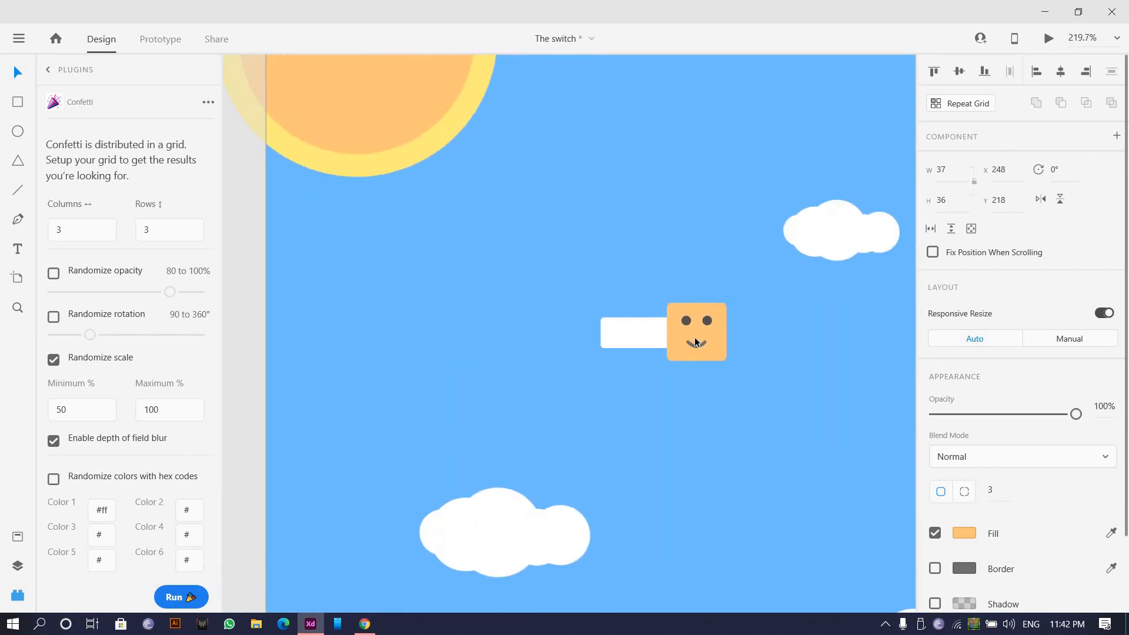
# - Make the smiling face square's fill a more saturated yellow-orange, #FFB710
pyautogui.click(964, 533)
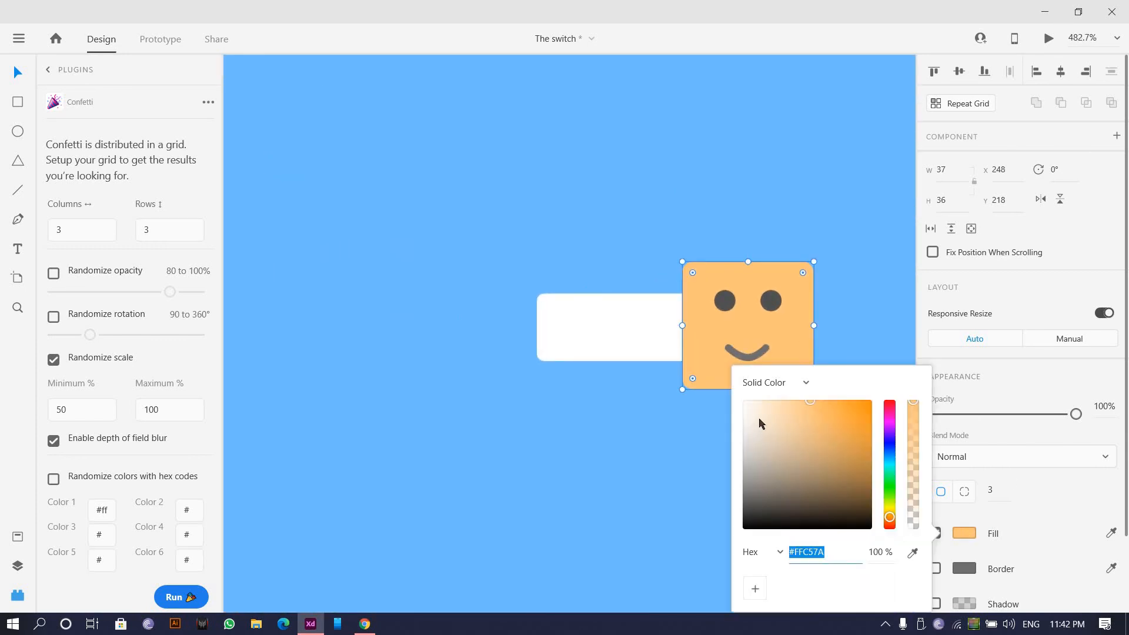
pyautogui.moveTo(763, 417); pyautogui.dragTo(876, 428)
pyautogui.moveTo(891, 523); pyautogui.dragTo(892, 515)
pyautogui.click(865, 400)
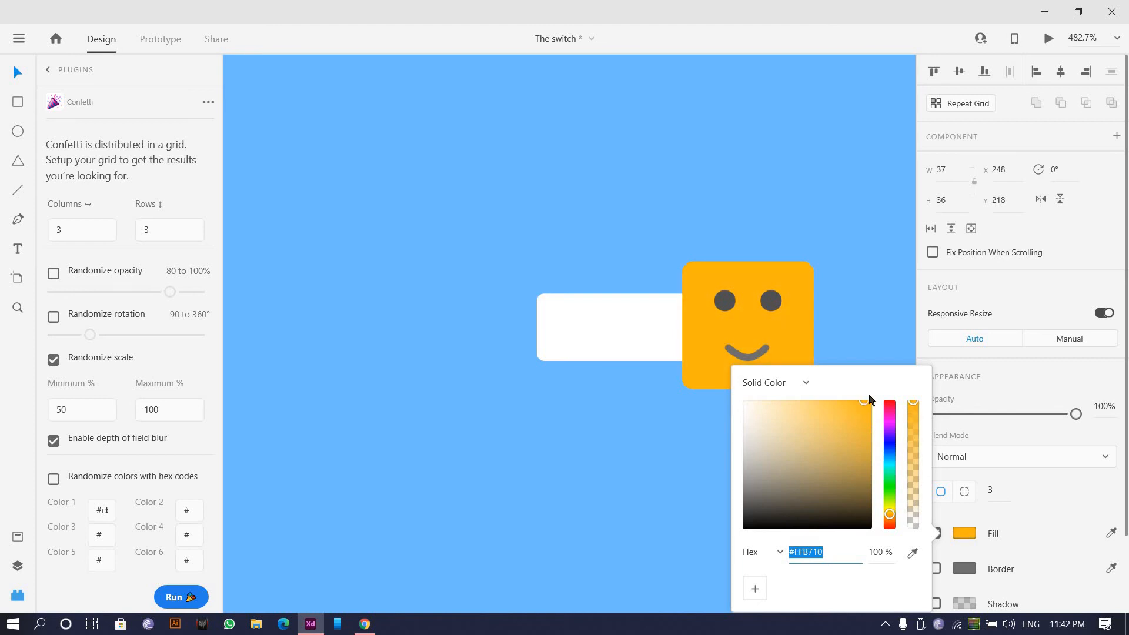
pyautogui.scroll(-5, 848, 307)
pyautogui.click(848, 307)
# - In prototype mode, link the whole sleepy switch in Artboard – 1 to Artboard – 2 with a tap interaction
pyautogui.scroll(2, 848, 307)
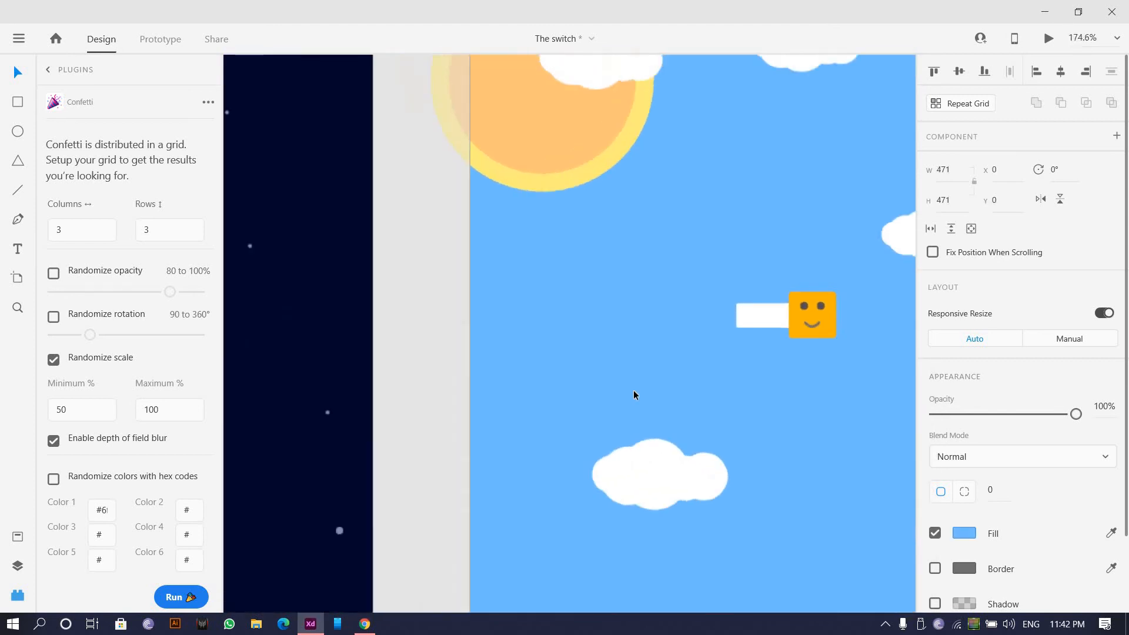
pyautogui.scroll(-5, 848, 307)
pyautogui.click(652, 471)
pyautogui.moveTo(652, 472); pyautogui.dragTo(541, 459)
pyautogui.scroll(-2, 602, 394)
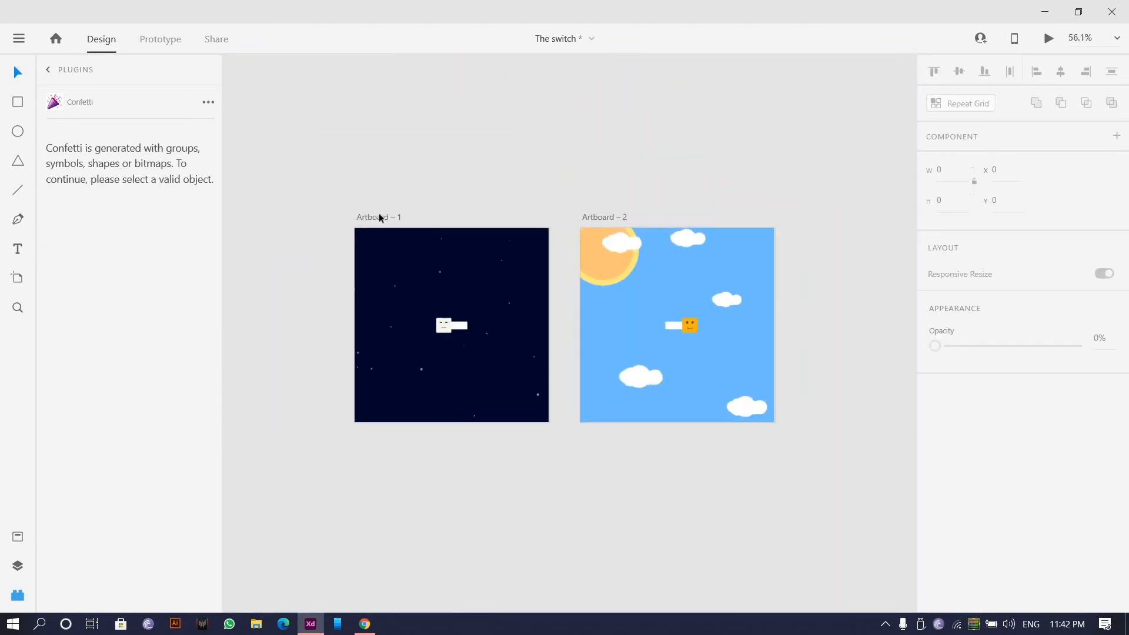
pyautogui.click(452, 319)
pyautogui.scroll(4, 452, 319)
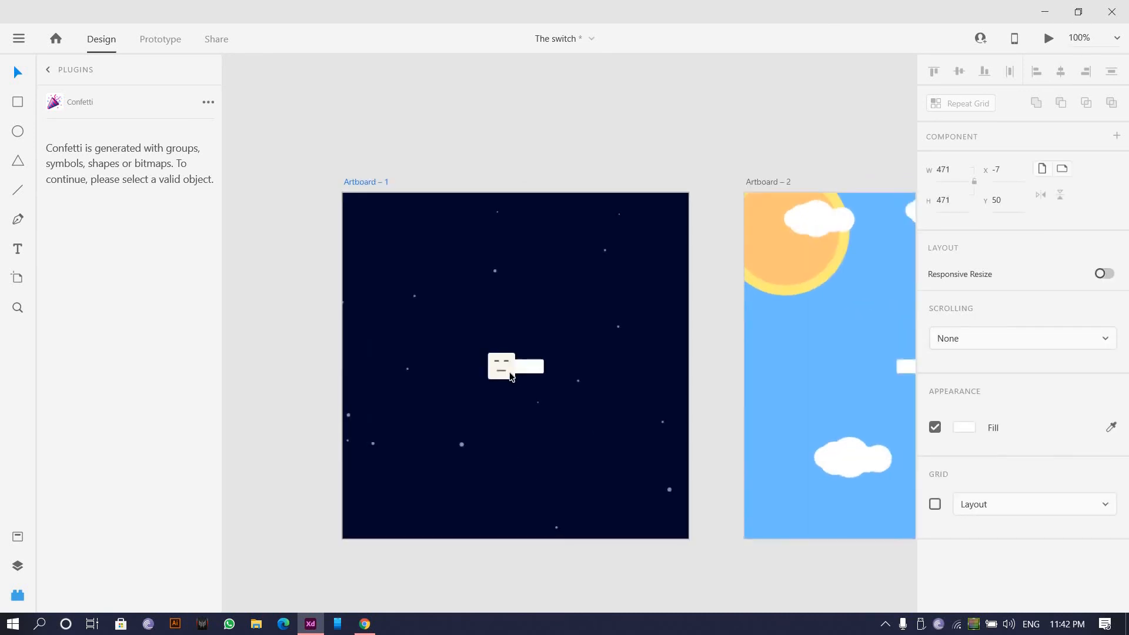
pyautogui.click(511, 368)
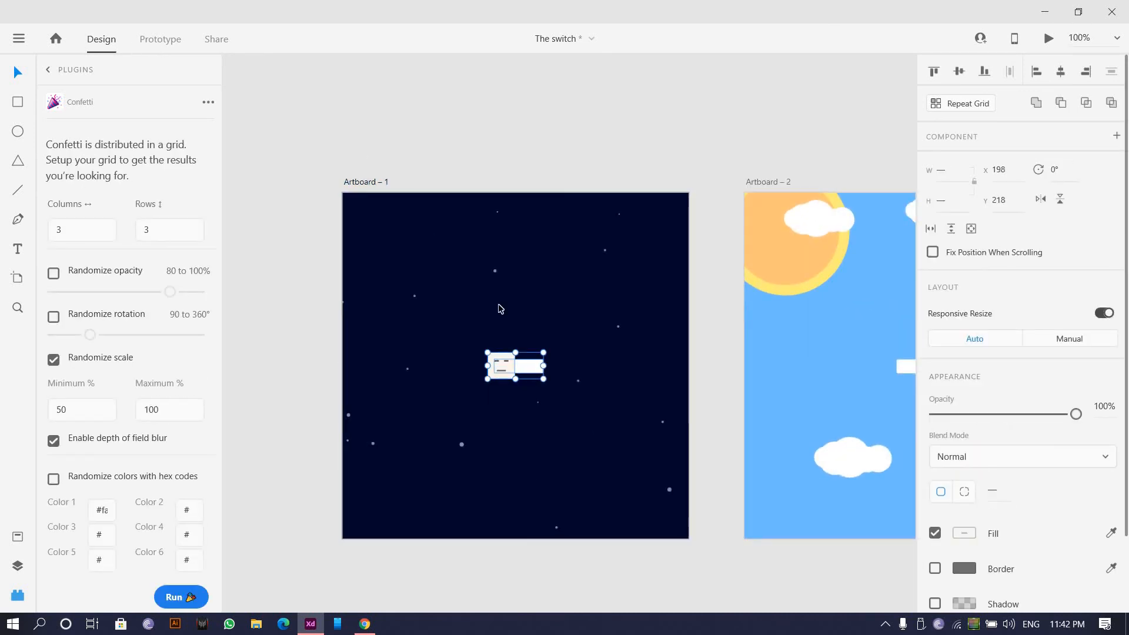
pyautogui.hotkey('ctrl', '2')
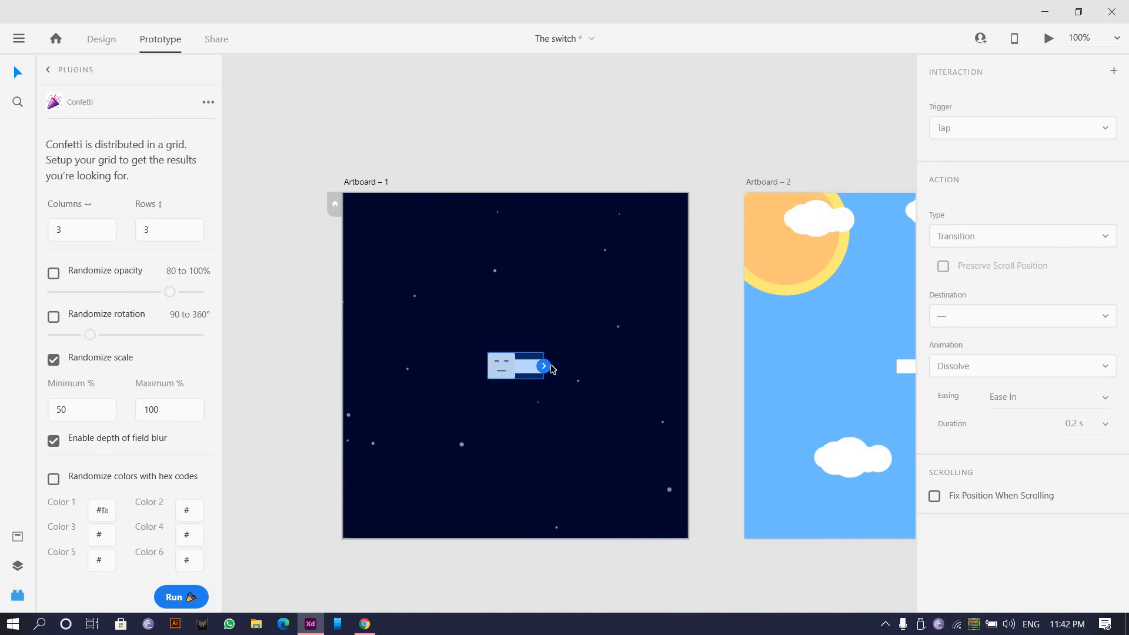
pyautogui.moveTo(543, 366); pyautogui.dragTo(771, 385)
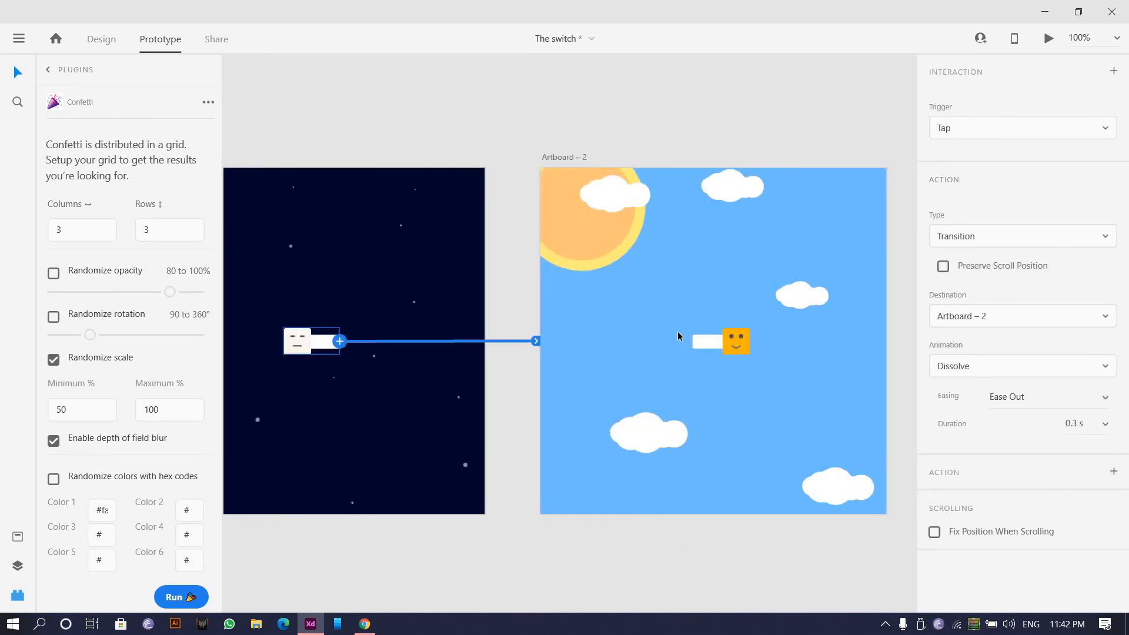
# - Link the smiling switch's face and bar in Artboard – 2 back to Artboard – 1 with a tap interaction
pyautogui.click(771, 364)
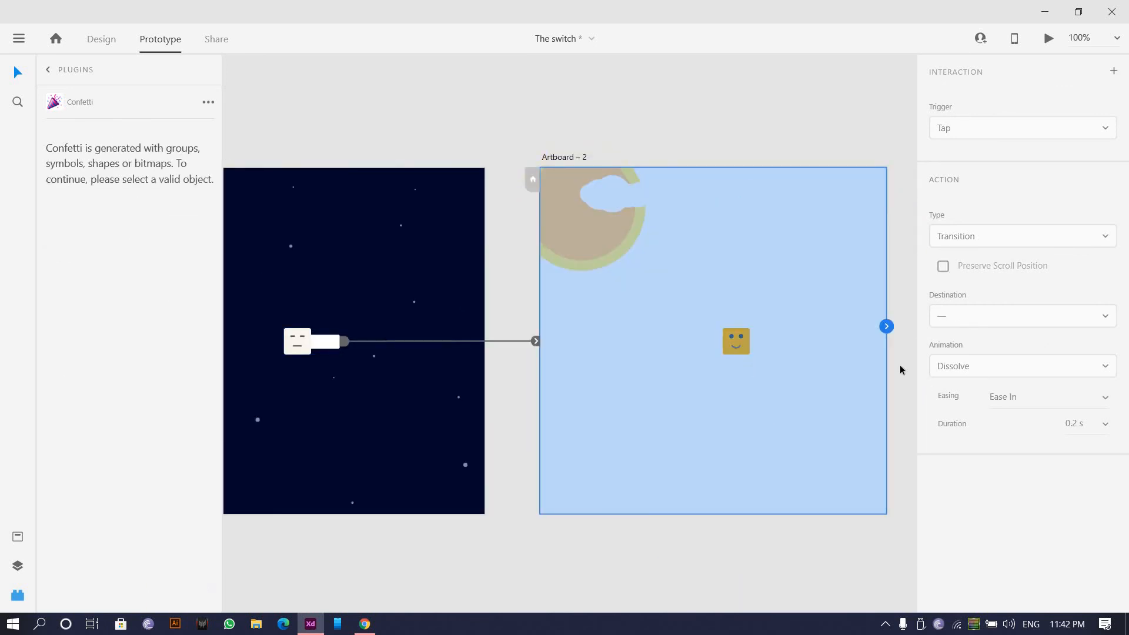
pyautogui.click(901, 365)
pyautogui.doubleClick(723, 337)
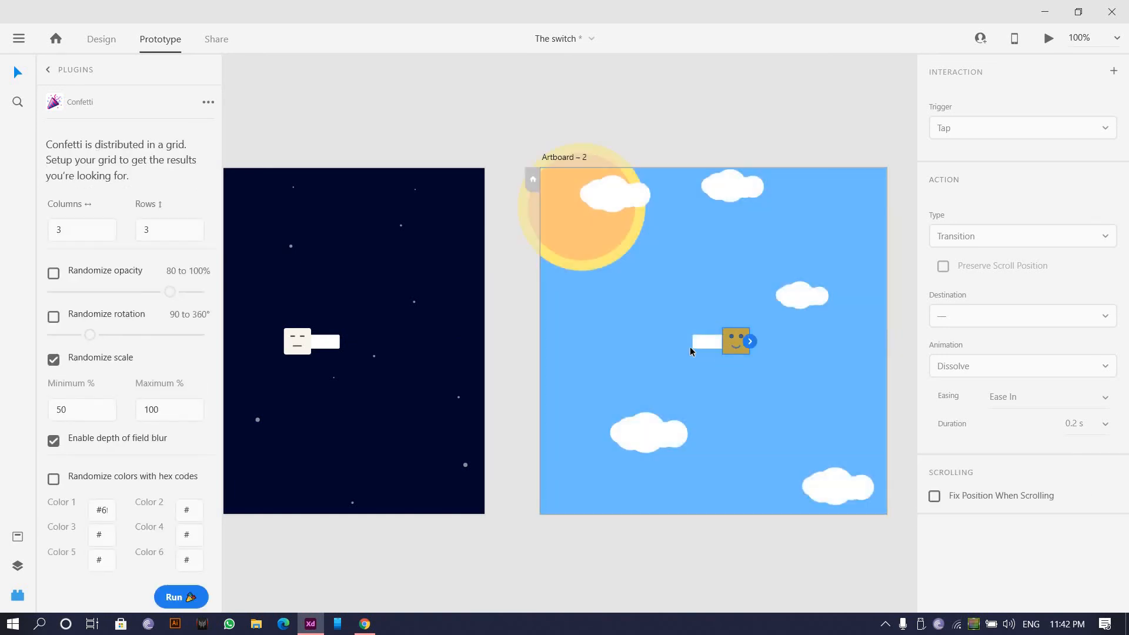
pyautogui.keyDown('shift'); pyautogui.click(702, 343); pyautogui.keyUp('shift')
pyautogui.scroll(5, 740, 350)
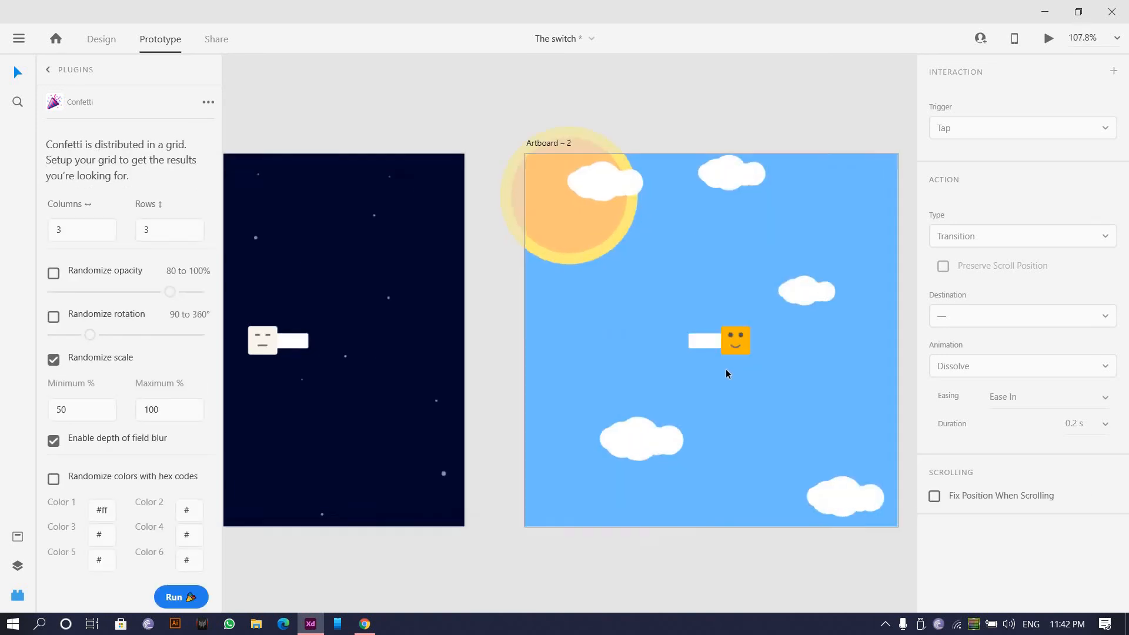
pyautogui.scroll(-5, 569, 346)
pyautogui.click(501, 334)
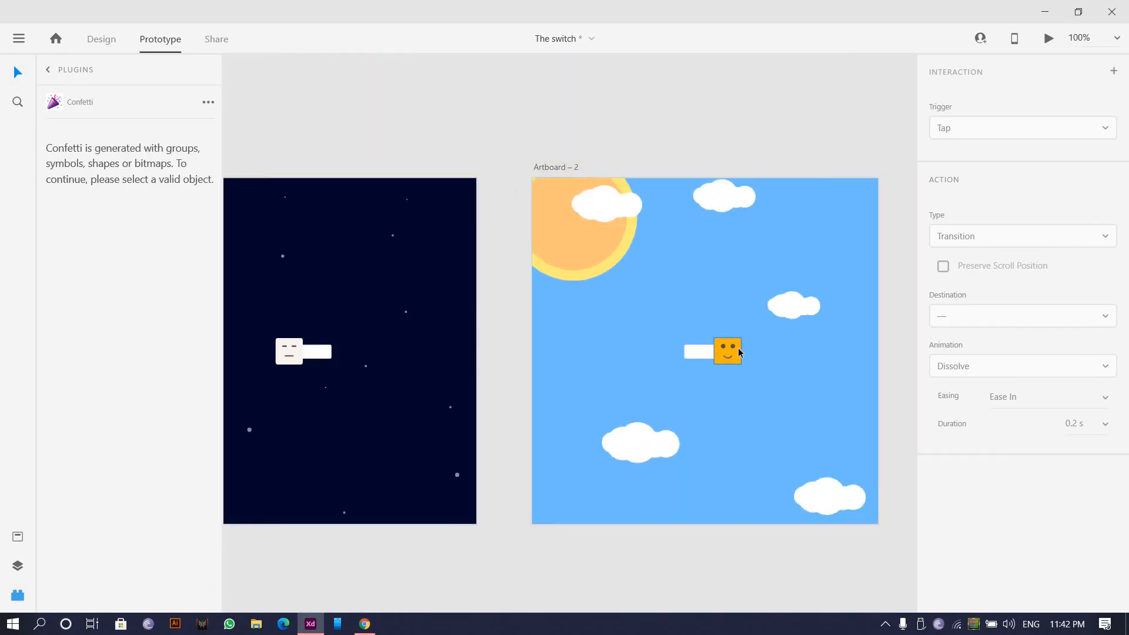
pyautogui.click(690, 351)
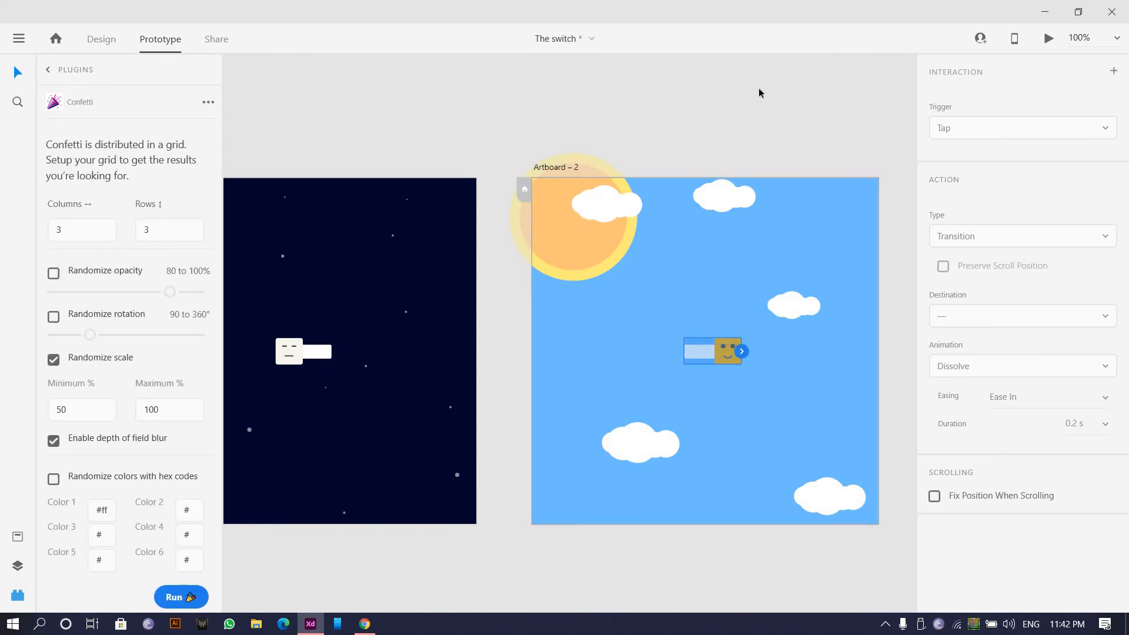
pyautogui.click(742, 353)
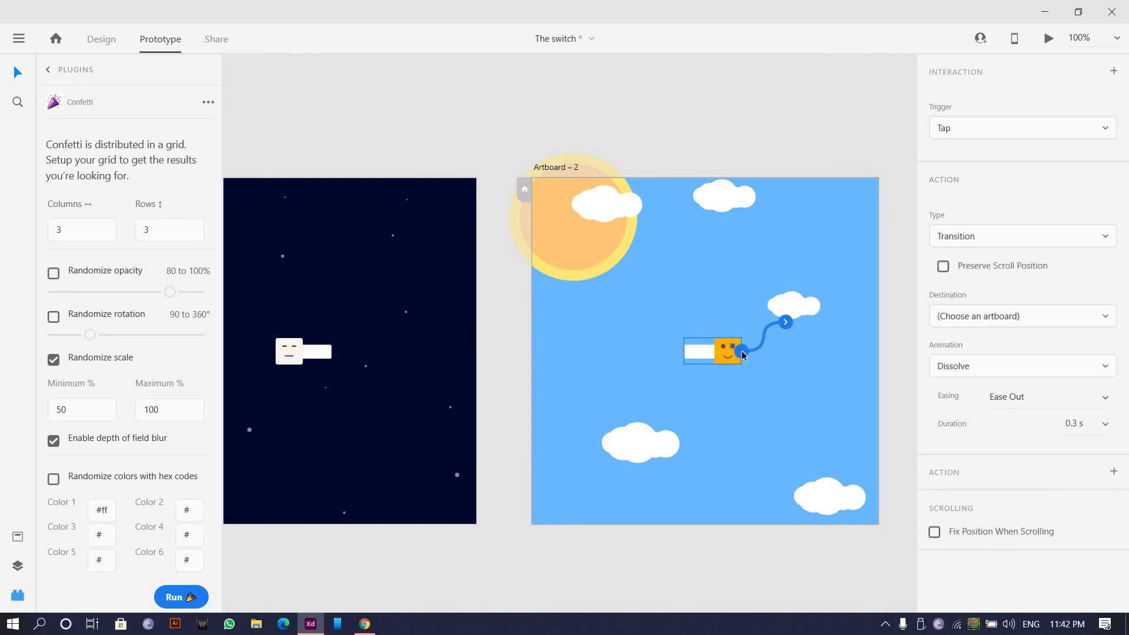
pyautogui.moveTo(497, 375); pyautogui.dragTo(403, 374)
pyautogui.scroll(-2, 403, 374)
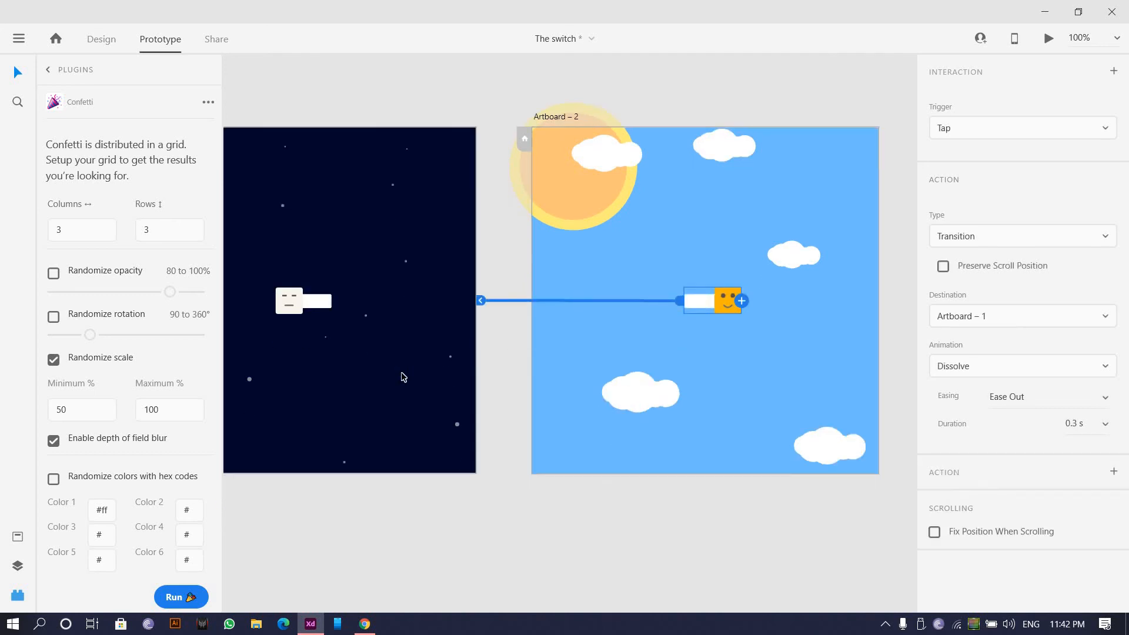
# - Set both switch interactions together to Auto-Animate with Ease In-Out easing
pyautogui.moveTo(325, 179); pyautogui.dragTo(660, 493)
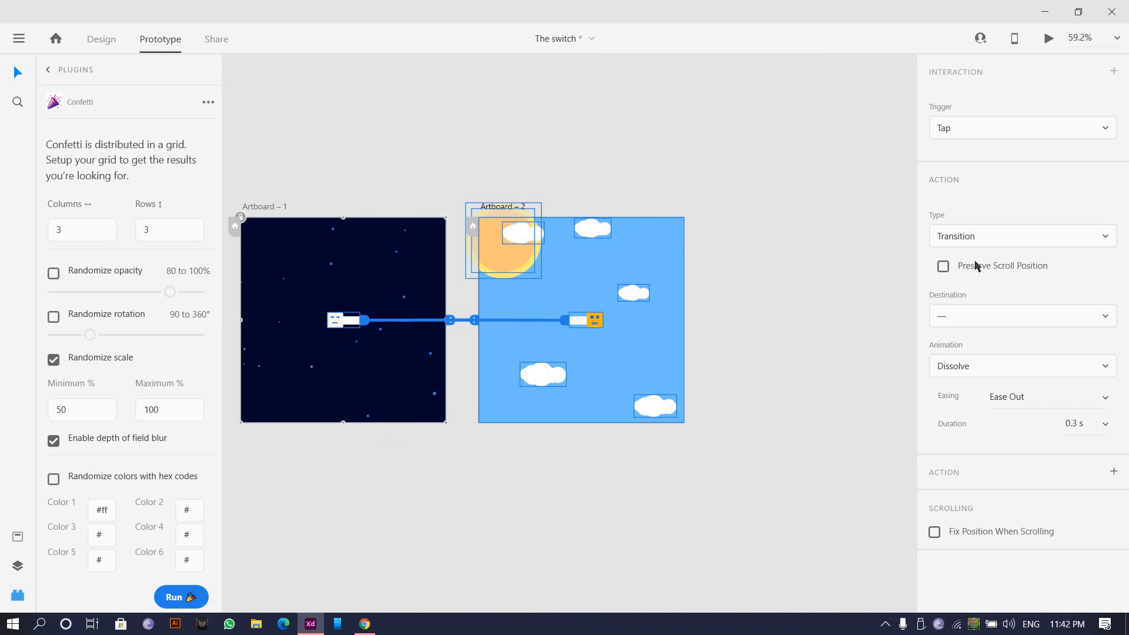
pyautogui.click(981, 241)
pyautogui.click(1058, 235)
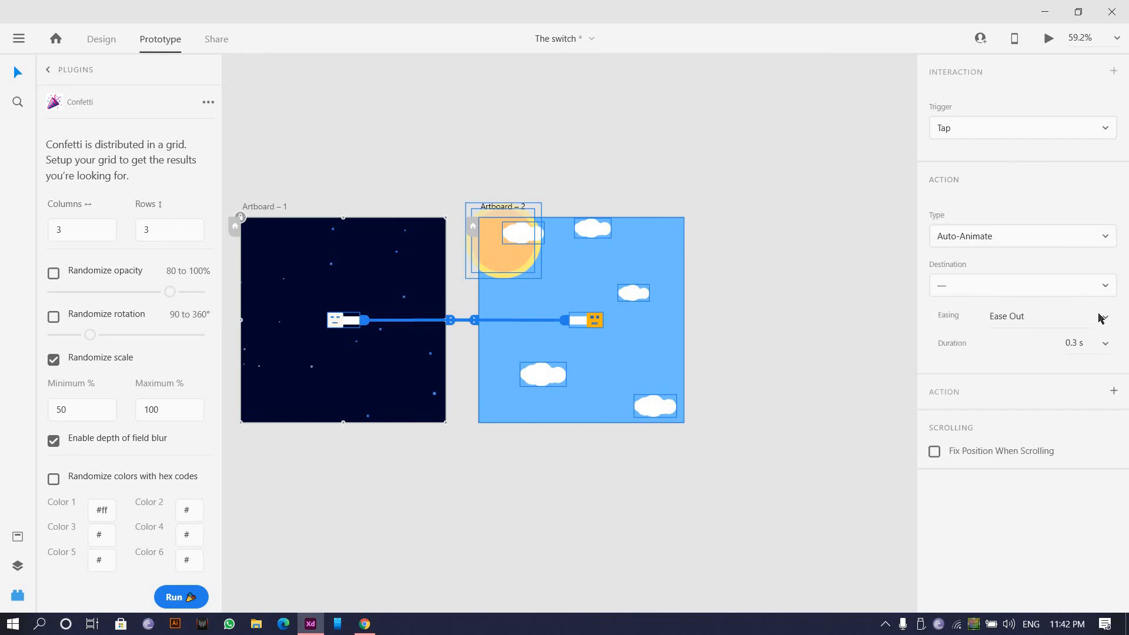
pyautogui.click(1024, 316)
pyautogui.click(1026, 374)
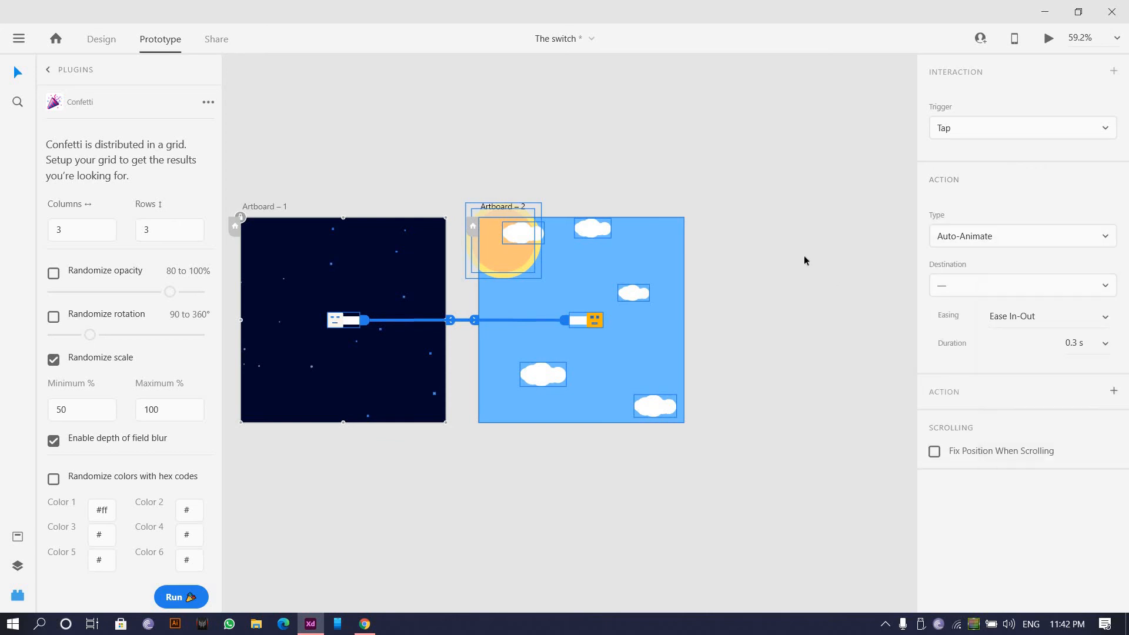
# - Preview the prototype from Artboard – 1 and toggle the switch repeatedly between the night and day scenes
pyautogui.click(300, 189)
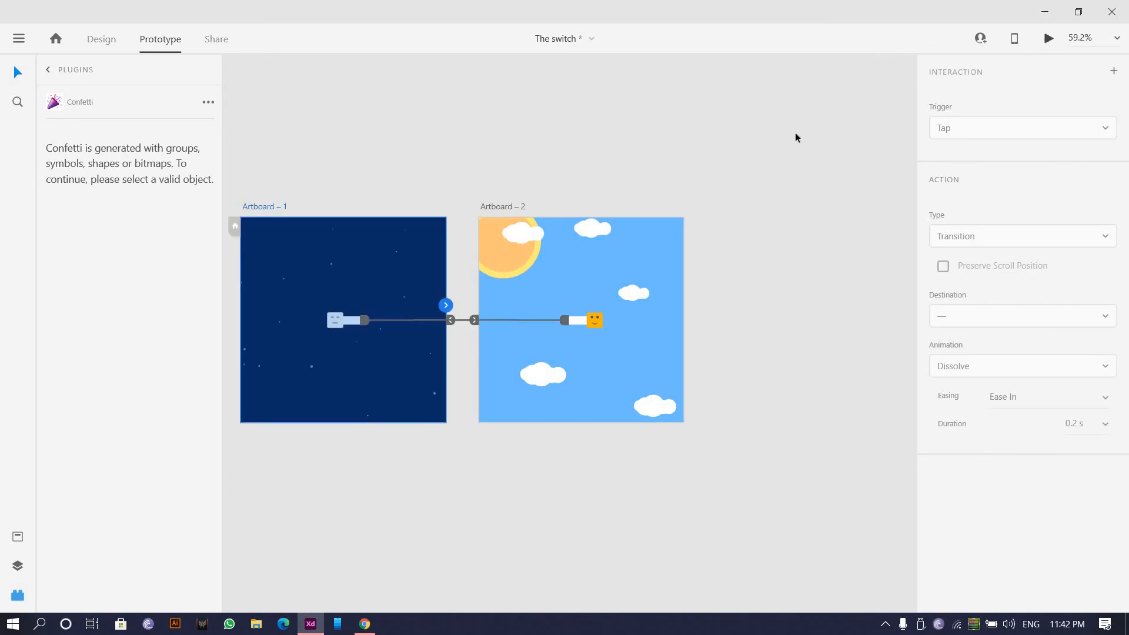
pyautogui.hotkey('ctrl', 'Return')
pyautogui.click(220, 264)
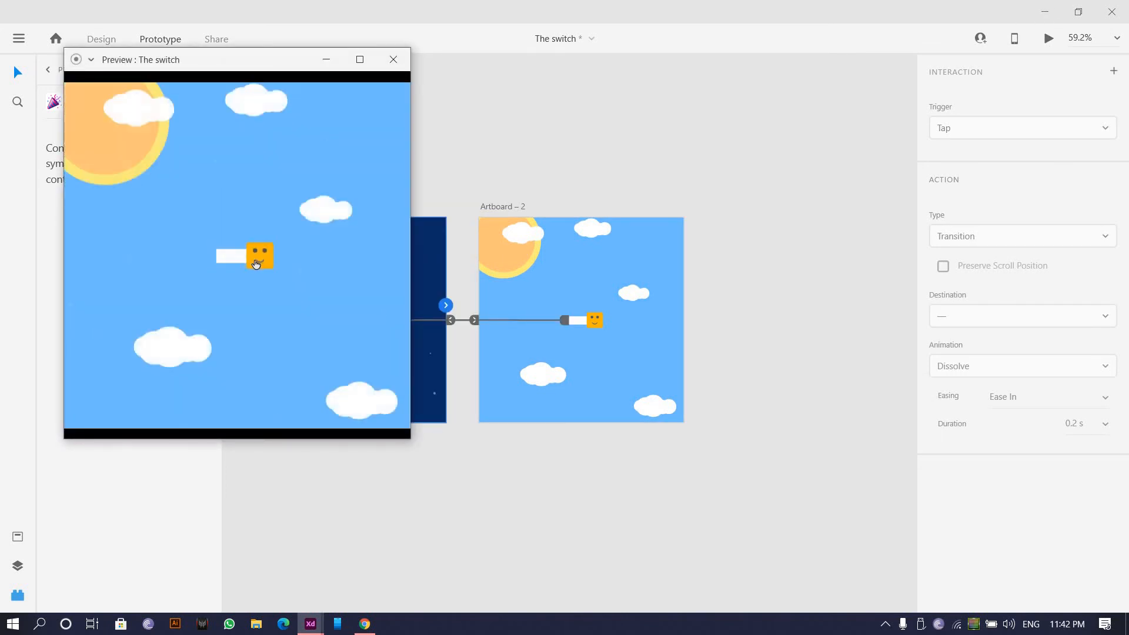
pyautogui.click(260, 264)
pyautogui.click(238, 262)
pyautogui.click(224, 264)
pyautogui.click(243, 265)
pyautogui.click(238, 265)
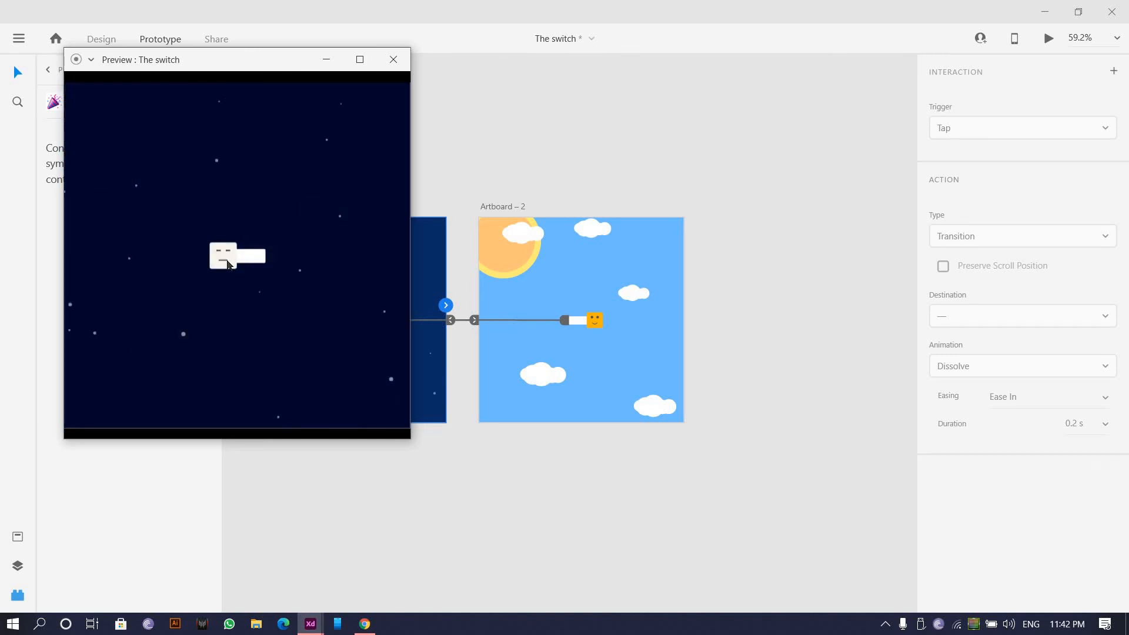
pyautogui.click(256, 264)
pyautogui.click(220, 264)
pyautogui.click(253, 262)
pyautogui.click(235, 260)
pyautogui.click(233, 258)
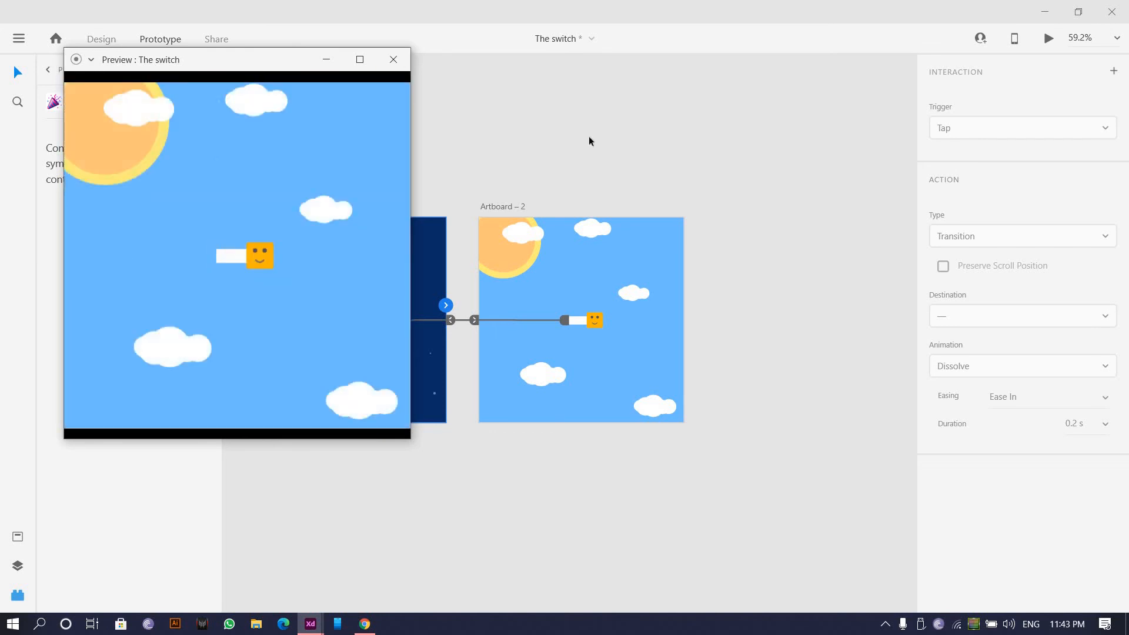
# - Close the preview and return to design mode at the sleepy switch in Artboard – 1
pyautogui.click(394, 60)
pyautogui.moveTo(441, 306); pyautogui.dragTo(805, 298)
pyautogui.scroll(4, 688, 353)
pyautogui.moveTo(516, 165); pyautogui.dragTo(517, 200)
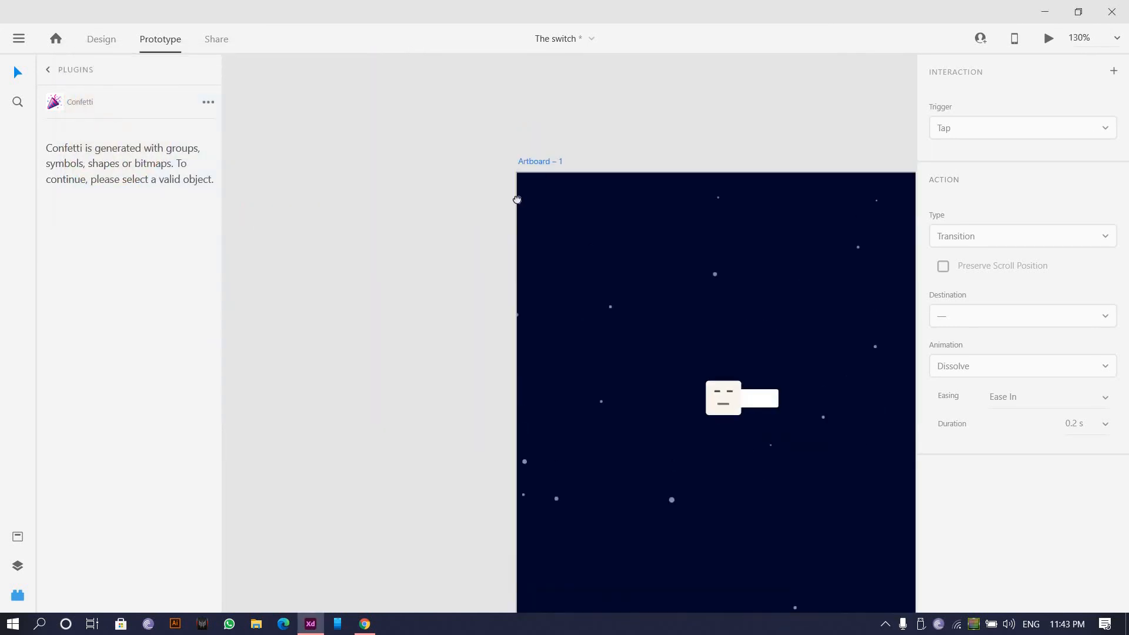
pyautogui.scroll(2, 693, 353)
pyautogui.moveTo(692, 353); pyautogui.dragTo(459, 139)
pyautogui.click(98, 48)
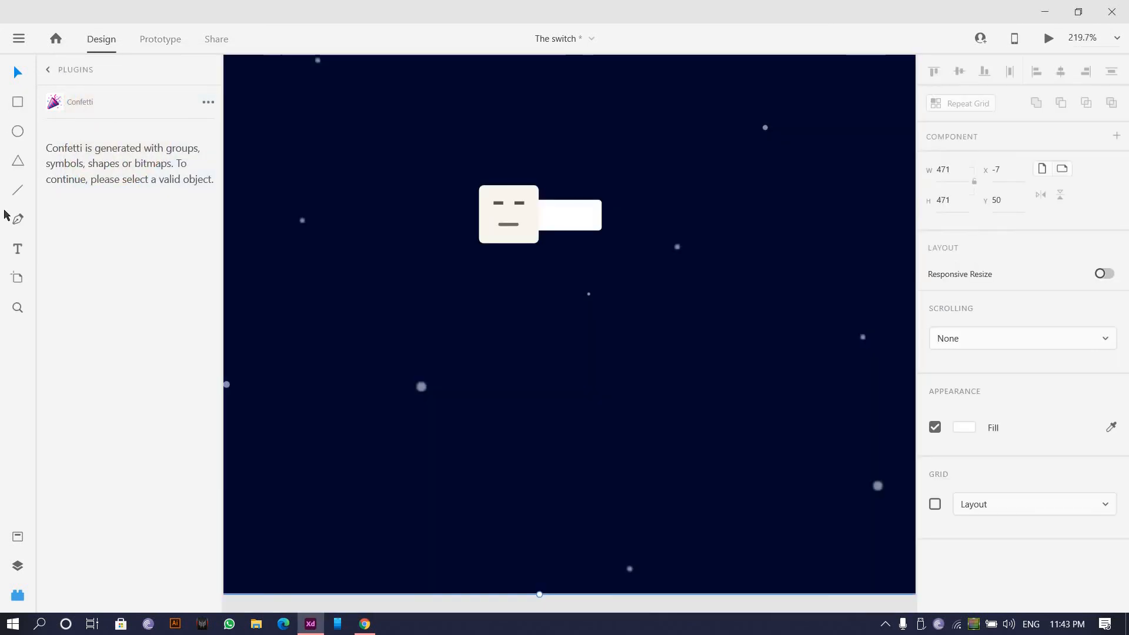
pyautogui.click(18, 249)
pyautogui.click(421, 215)
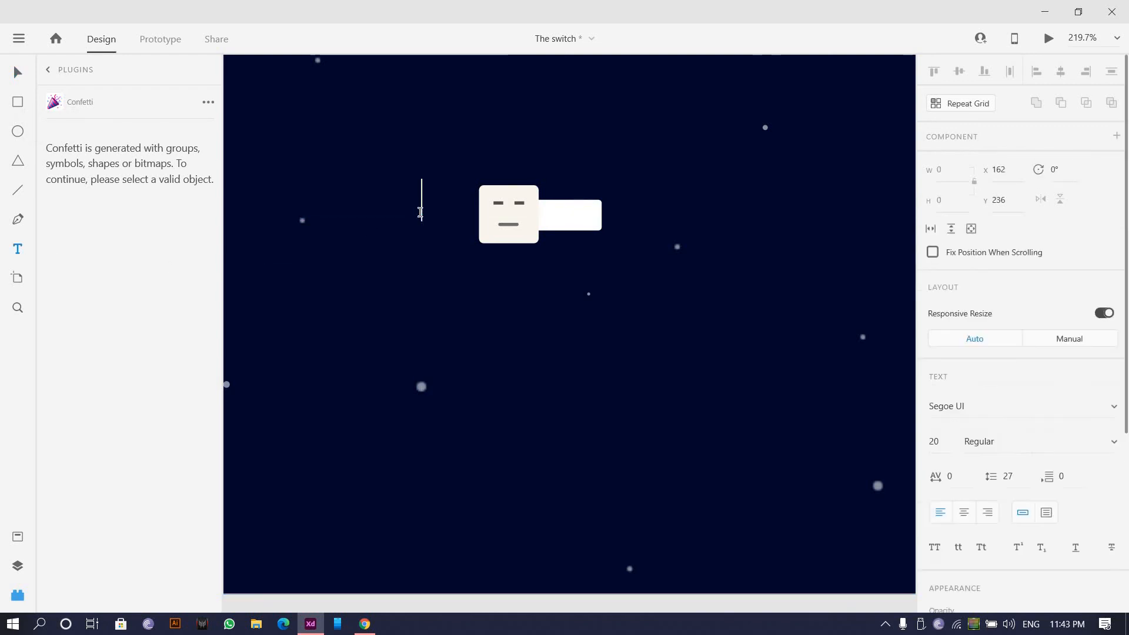
pyautogui.press('Escape')
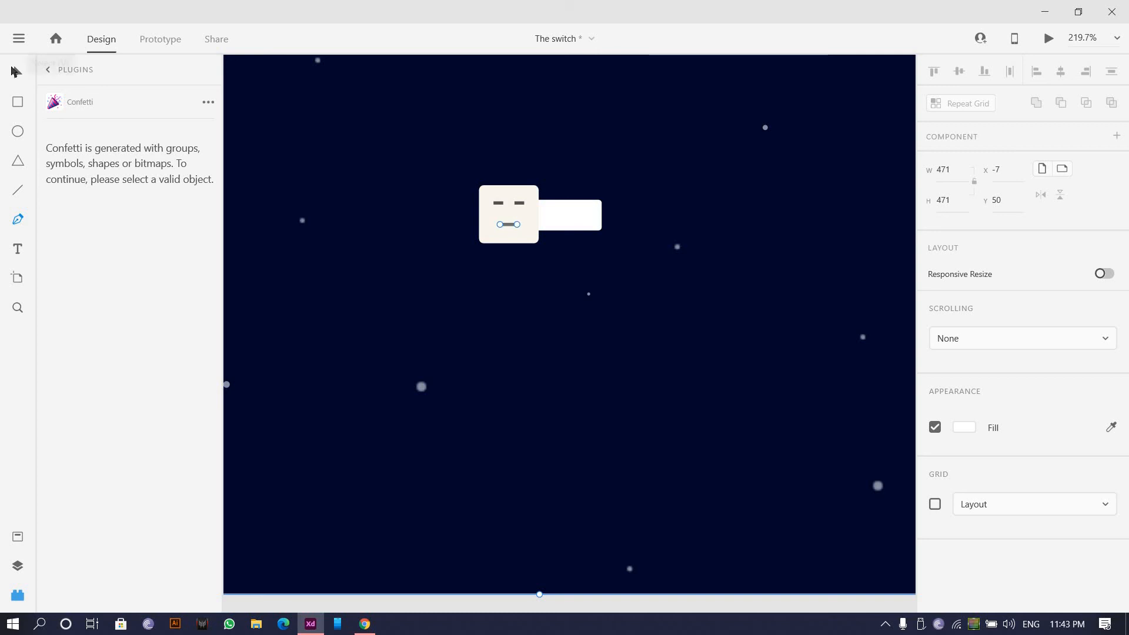
pyautogui.click(16, 71)
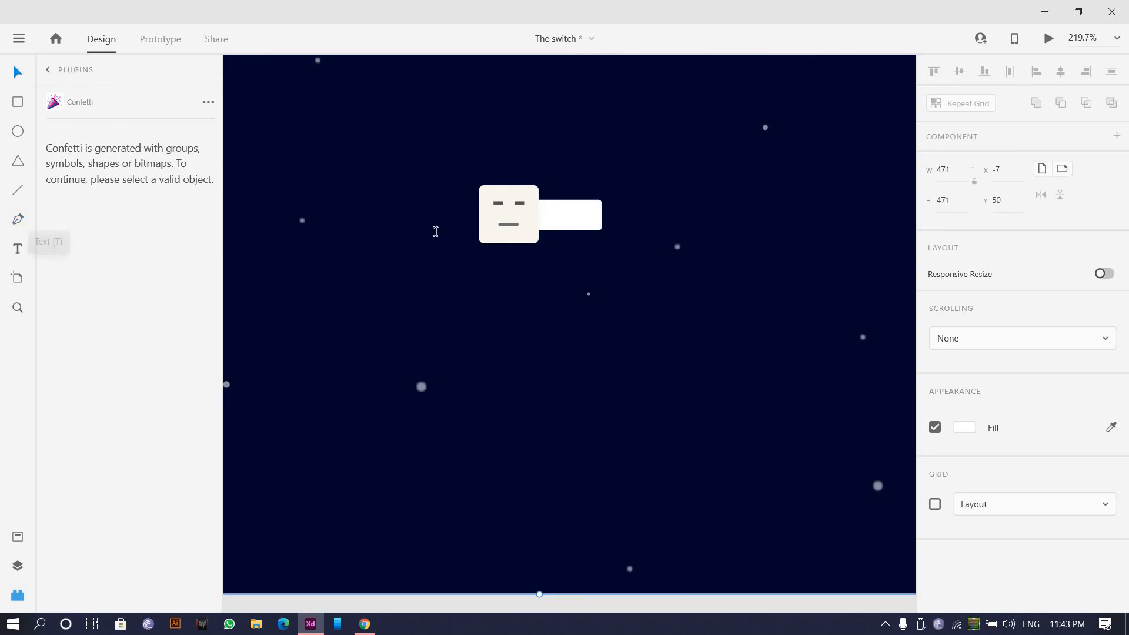
pyautogui.click(432, 211)
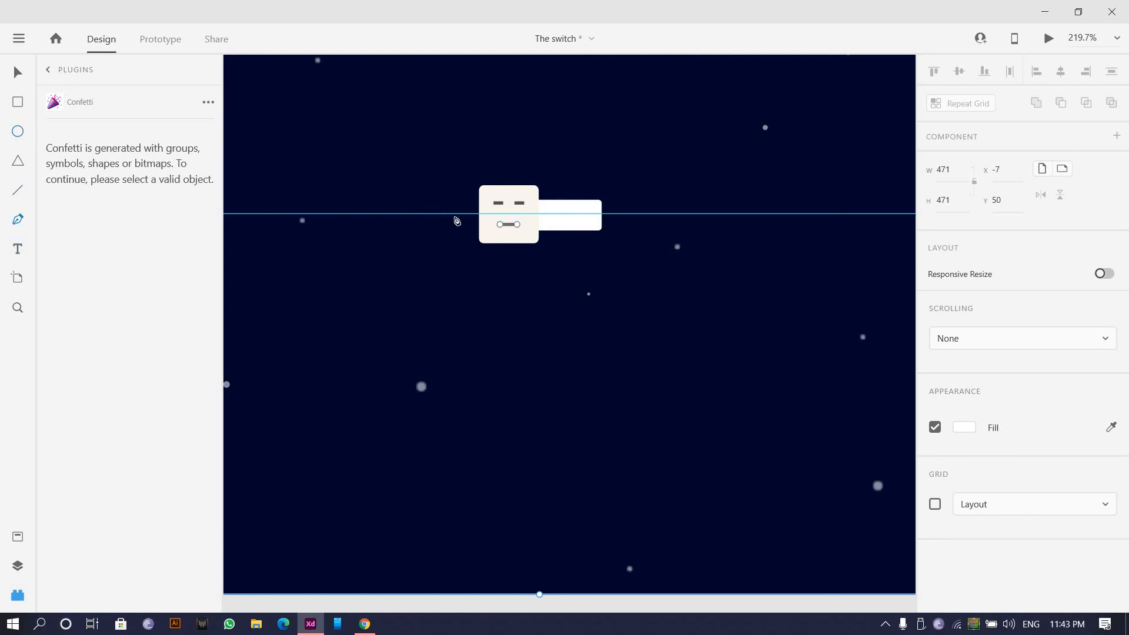
pyautogui.click(455, 219)
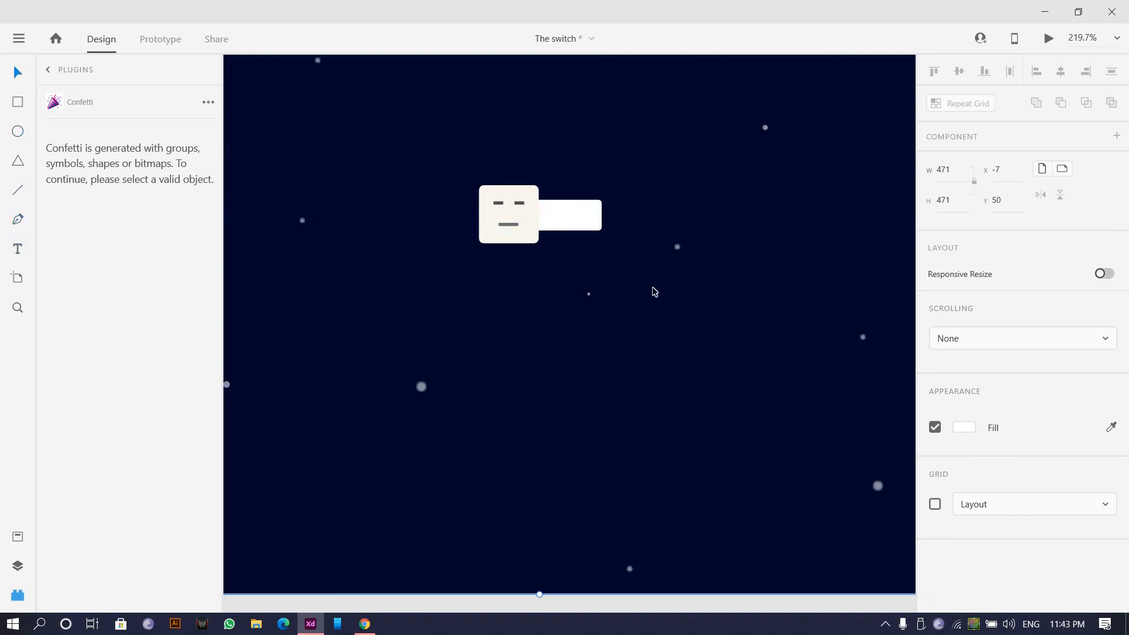
pyautogui.press('Escape')
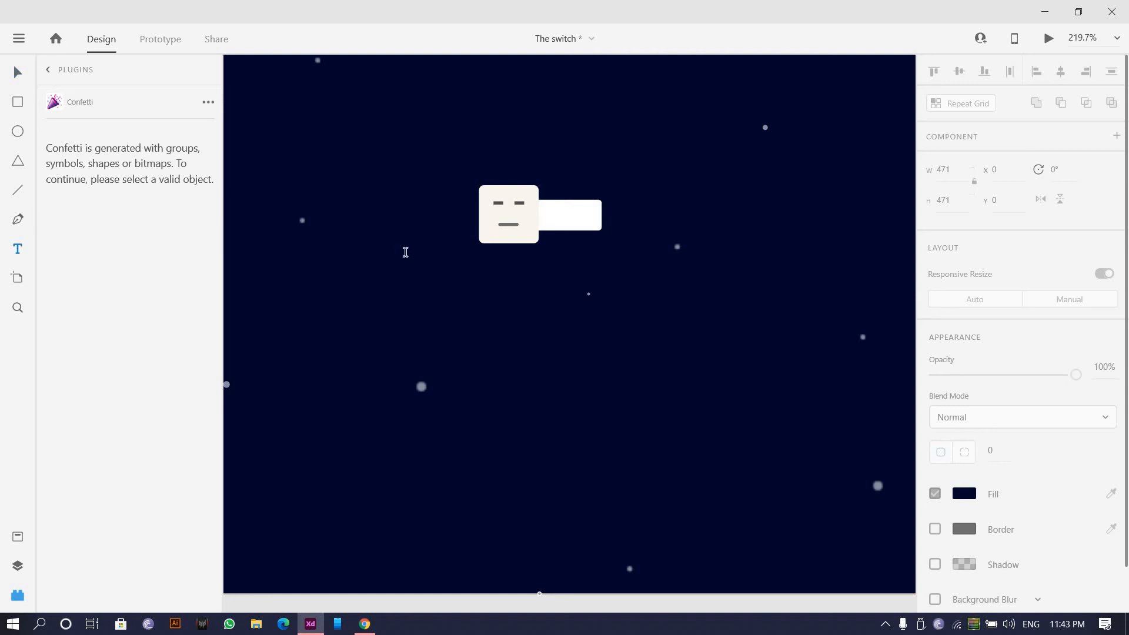
pyautogui.scroll(-10, 405, 252)
pyautogui.click(435, 376)
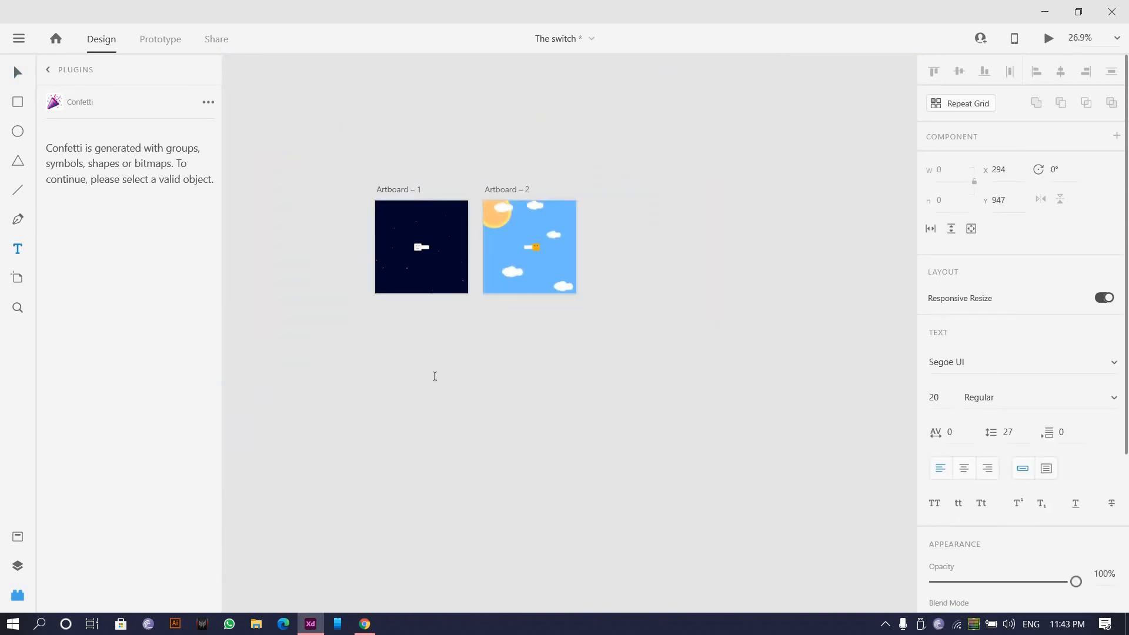
pyautogui.hotkey('ctrl', 'z')
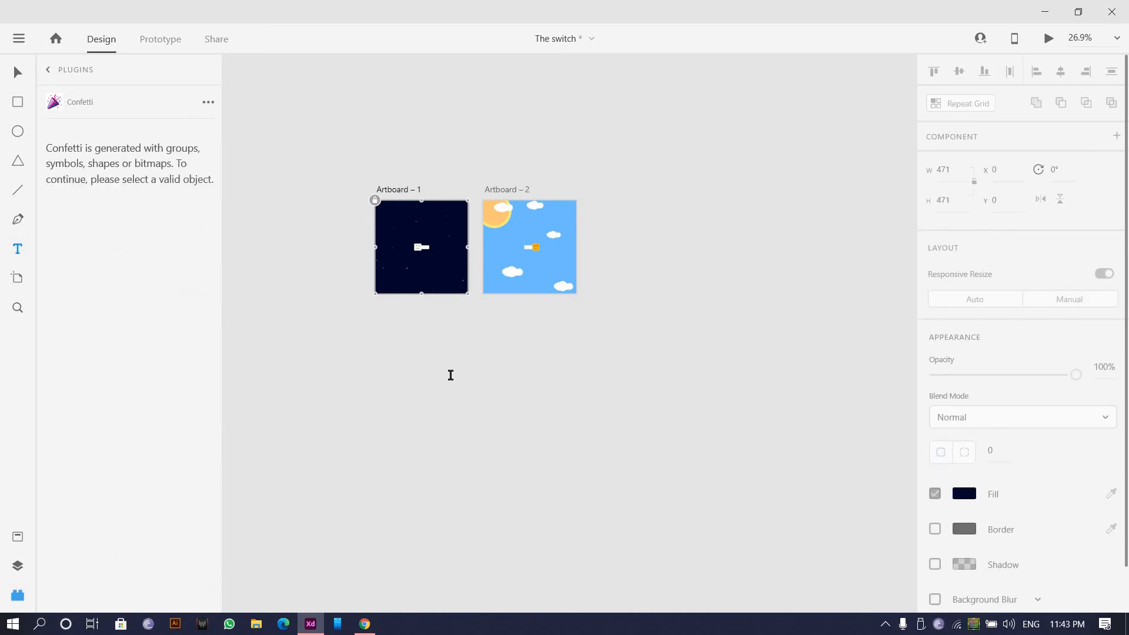
# - Add the text "Sleep" beside the sleepy face in Artboard – 1 and fill it with white #FFFFFF
pyautogui.click(49, 71)
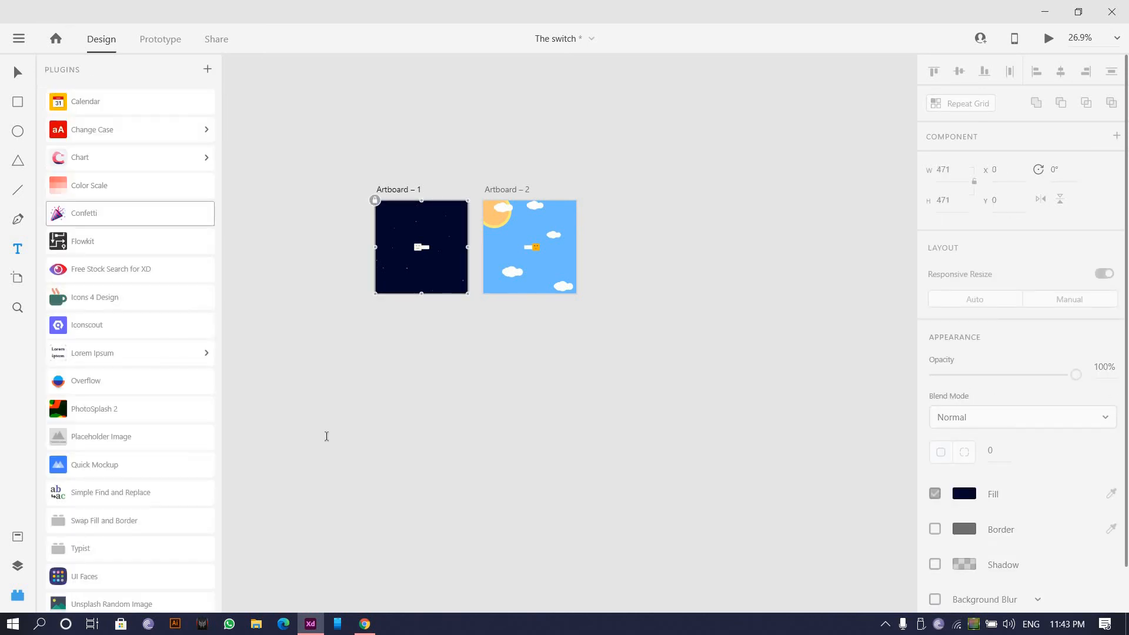
pyautogui.click(402, 386)
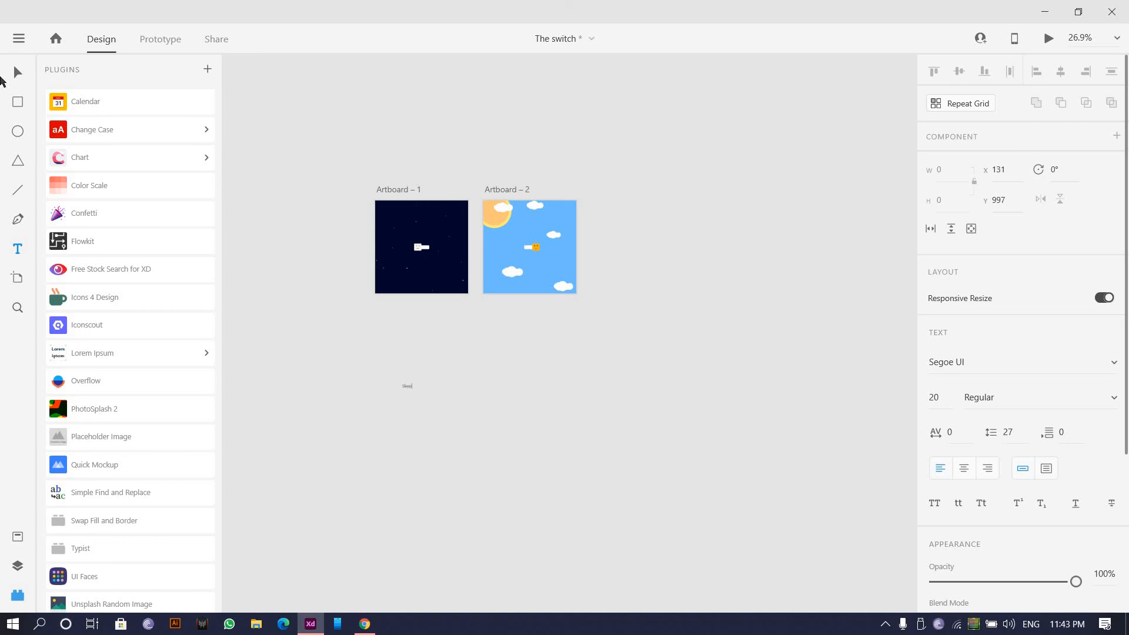
pyautogui.scroll(3, 414, 368)
pyautogui.moveTo(399, 408); pyautogui.dragTo(405, 101)
pyautogui.scroll(10, 404, 103)
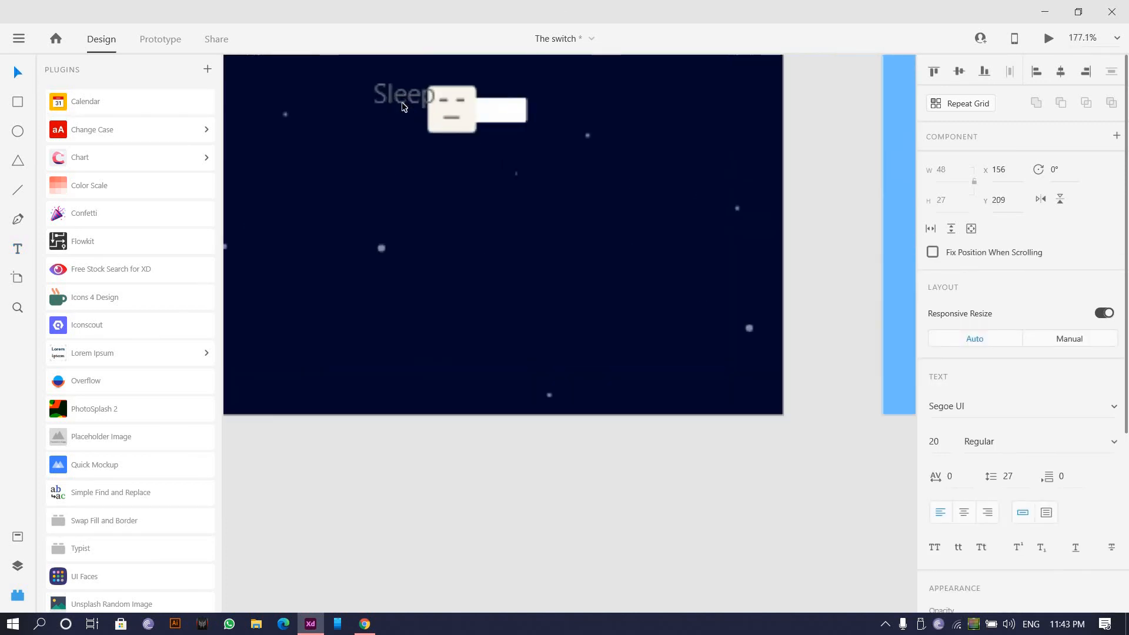
pyautogui.scroll(-5, 1010, 405)
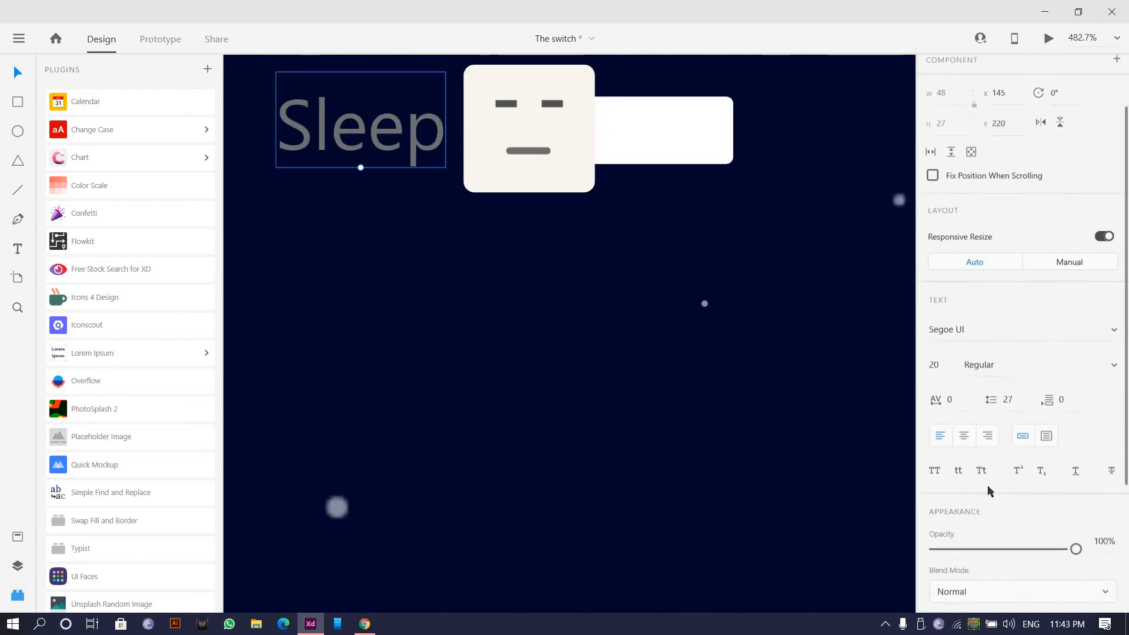
pyautogui.click(965, 459)
pyautogui.moveTo(766, 437); pyautogui.dragTo(680, 307)
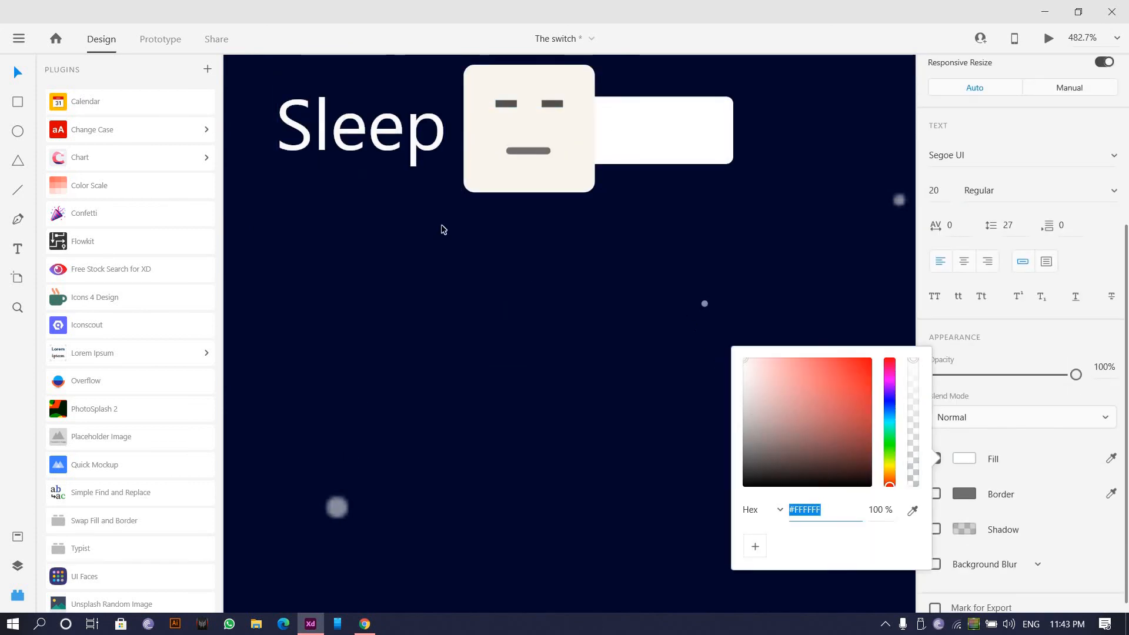
# - Reduce the Sleep label to size 13 and duplicate it at the other end of the switch as "Awake"
pyautogui.scroll(-4, 588, 266)
pyautogui.scroll(2, 588, 266)
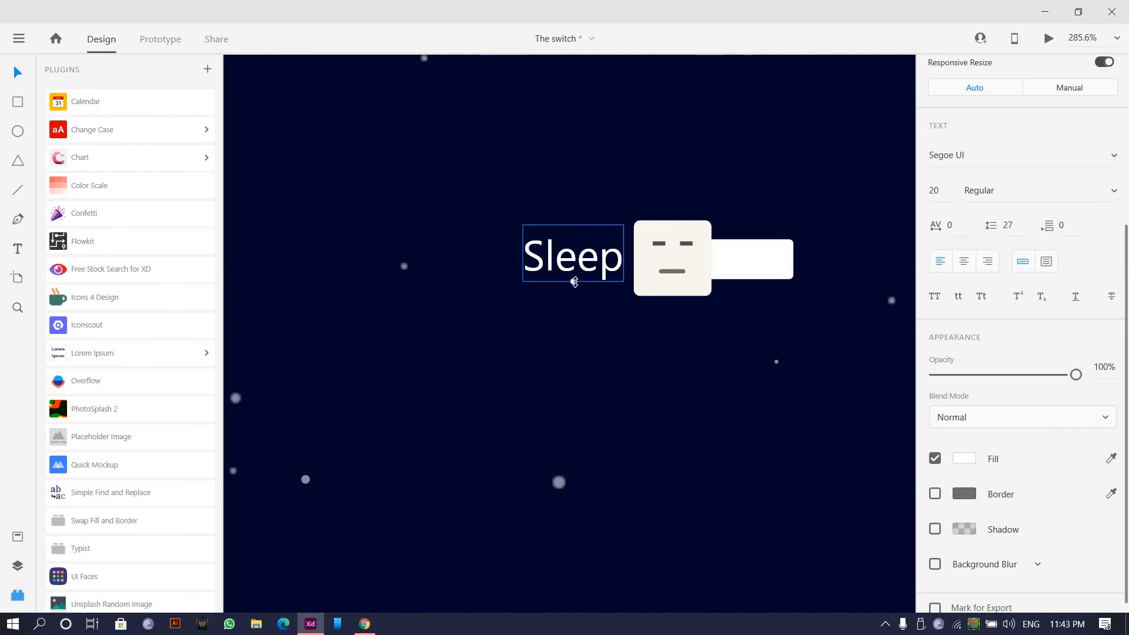
pyautogui.moveTo(574, 281); pyautogui.dragTo(845, 262)
pyautogui.doubleClick(846, 262)
pyautogui.write('Awake')
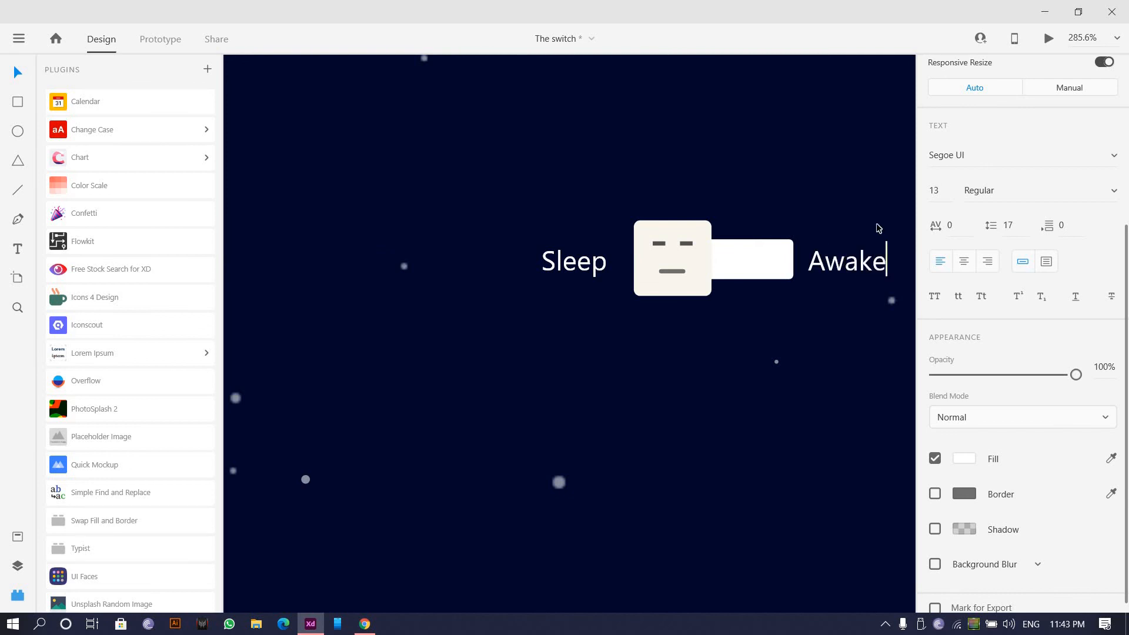
# - Lower the opacity of the Awake label in Artboard – 1 to 27%
pyautogui.press('Escape')
pyautogui.moveTo(986, 388); pyautogui.dragTo(971, 388)
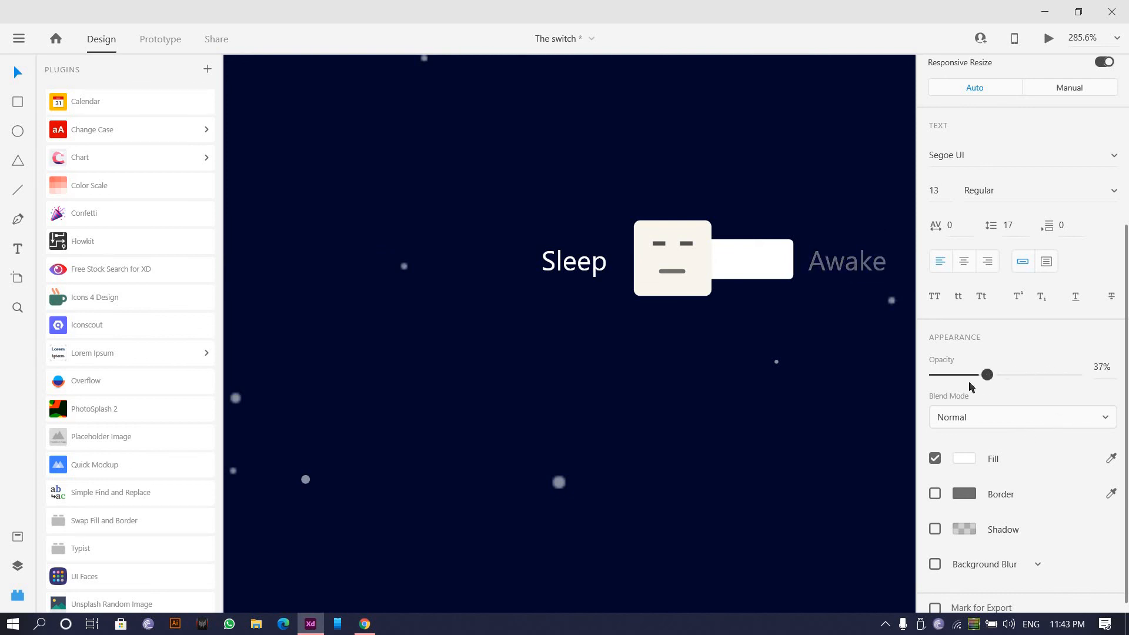
pyautogui.scroll(-6, 721, 378)
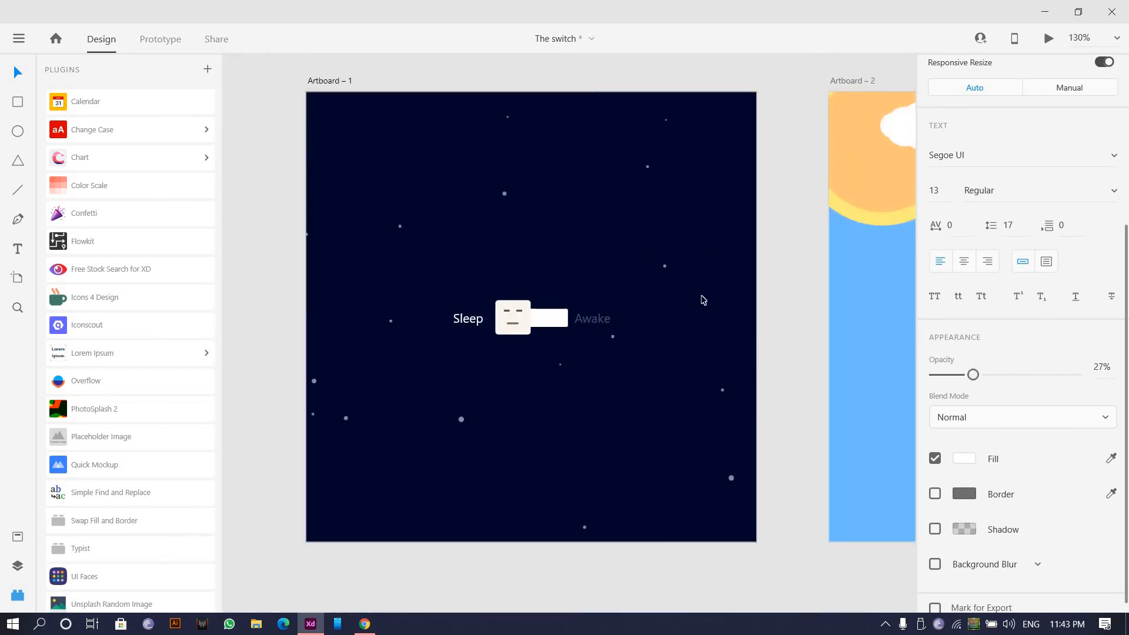
pyautogui.scroll(2, 429, 328)
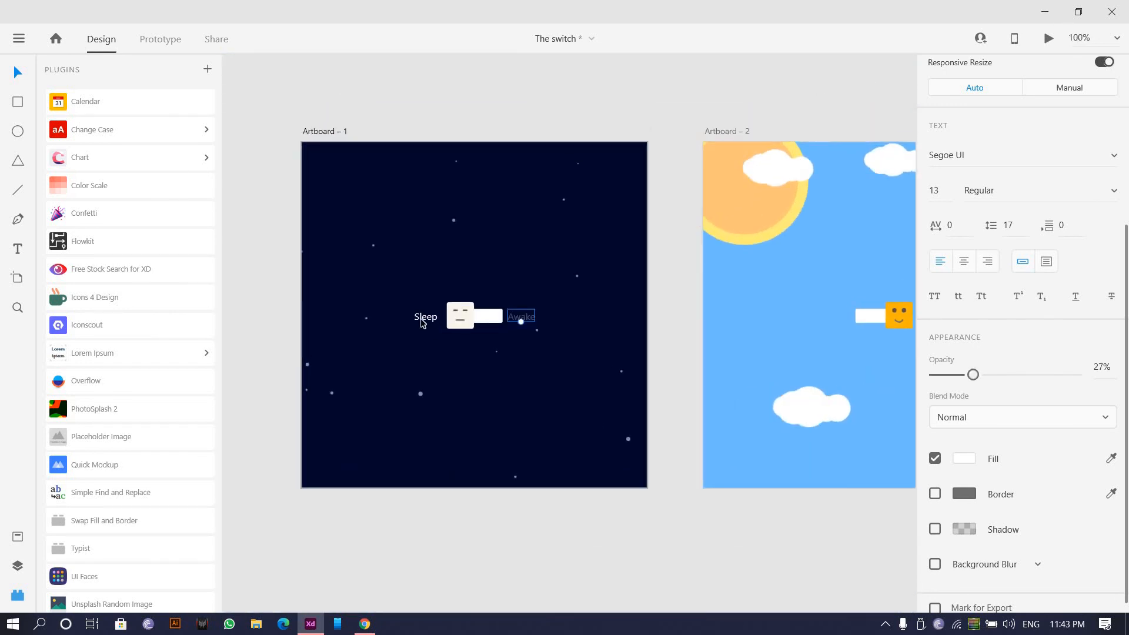
# - Copy the Sleep and Awake labels from Artboard – 1 into Artboard – 2
pyautogui.click(424, 321)
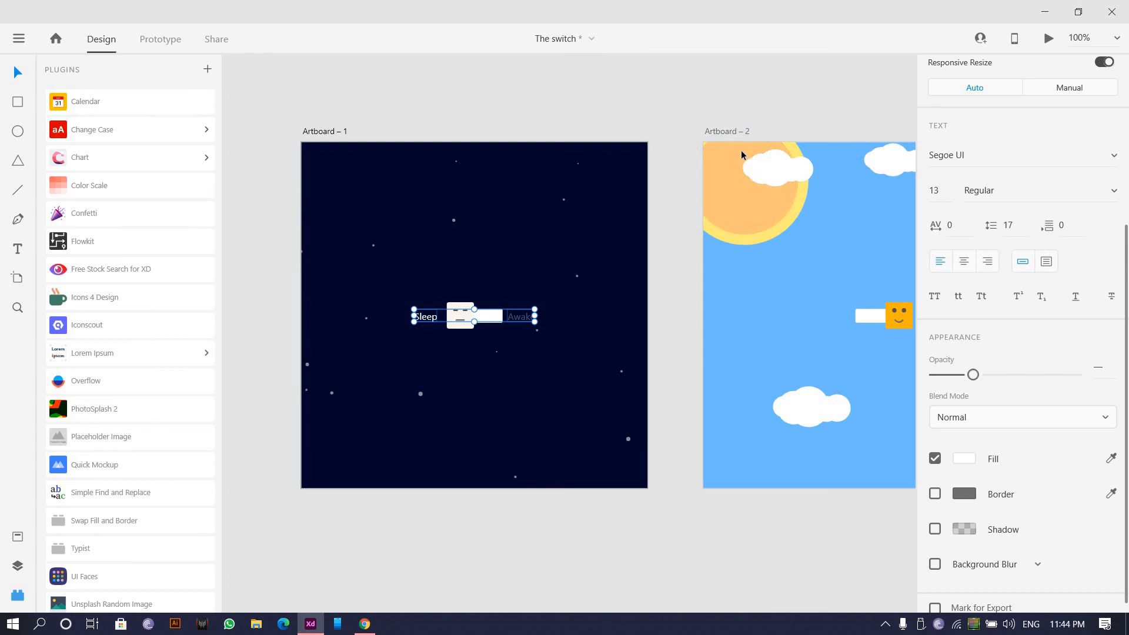
pyautogui.click(733, 133)
pyautogui.hotkey('ctrl', 'v')
pyautogui.moveTo(759, 300); pyautogui.dragTo(241, 304)
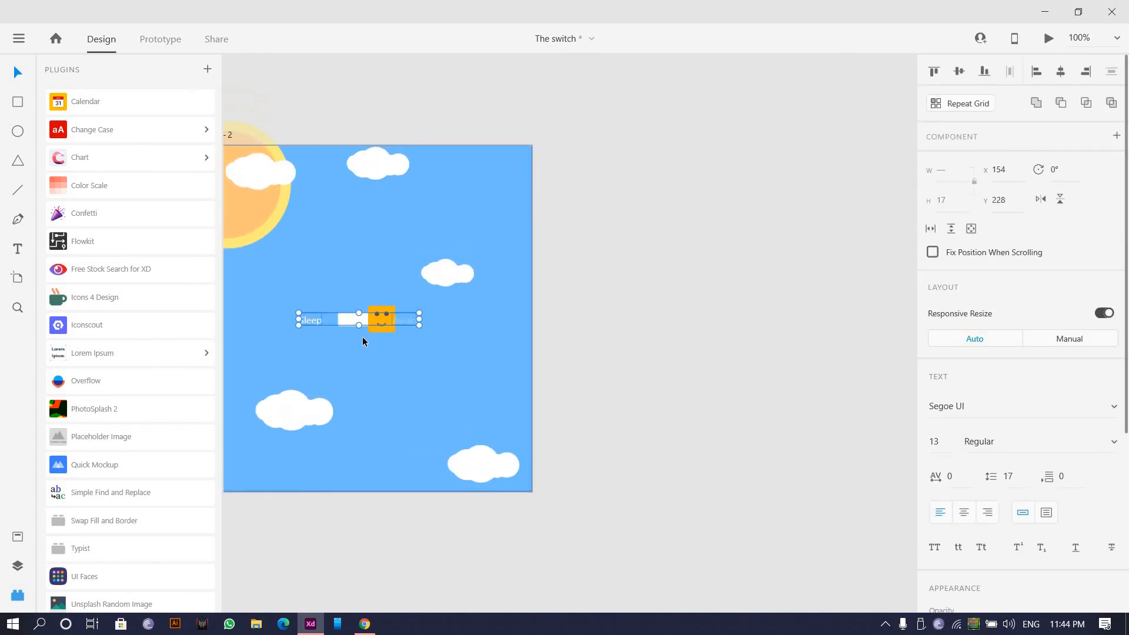
# - Shift the Sleep and Awake labels in Artboard – 2 together to X 169 so they flank the smiling switch
pyautogui.scroll(5, 400, 332)
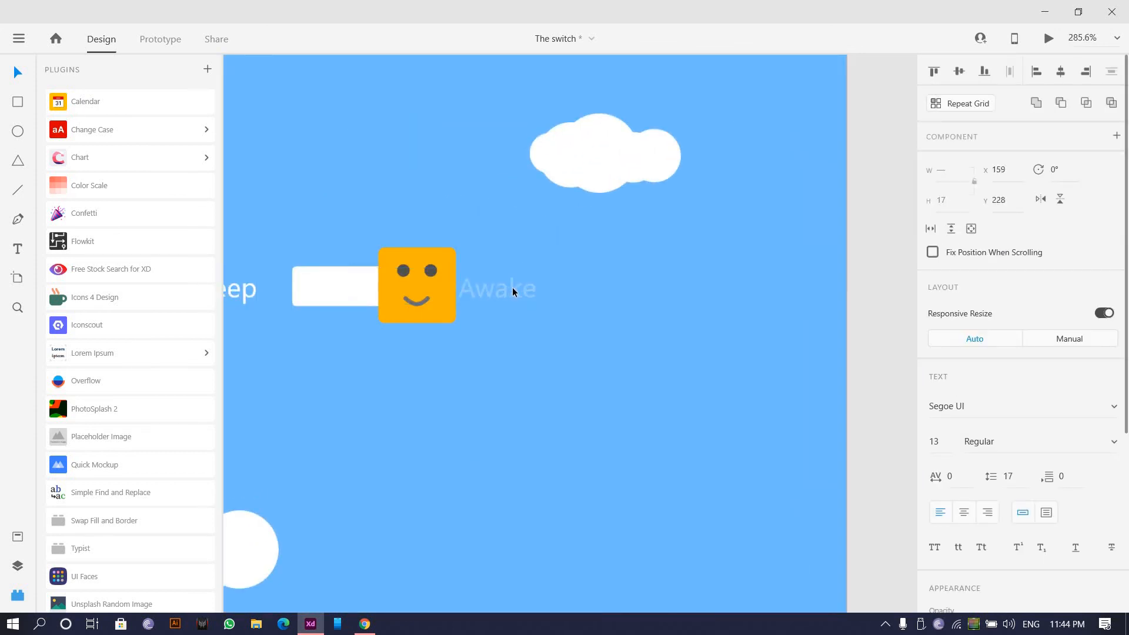
pyautogui.moveTo(513, 288); pyautogui.dragTo(536, 291)
pyautogui.click(533, 309)
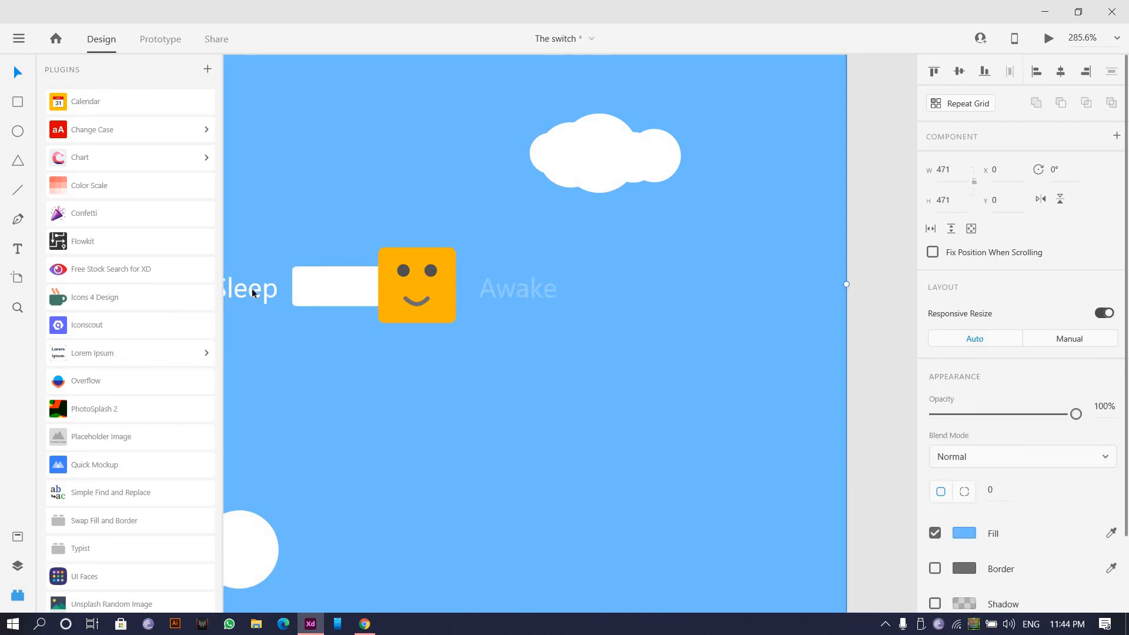
pyautogui.click(254, 293)
pyautogui.keyDown('shift'); pyautogui.click(532, 291); pyautogui.keyUp('shift')
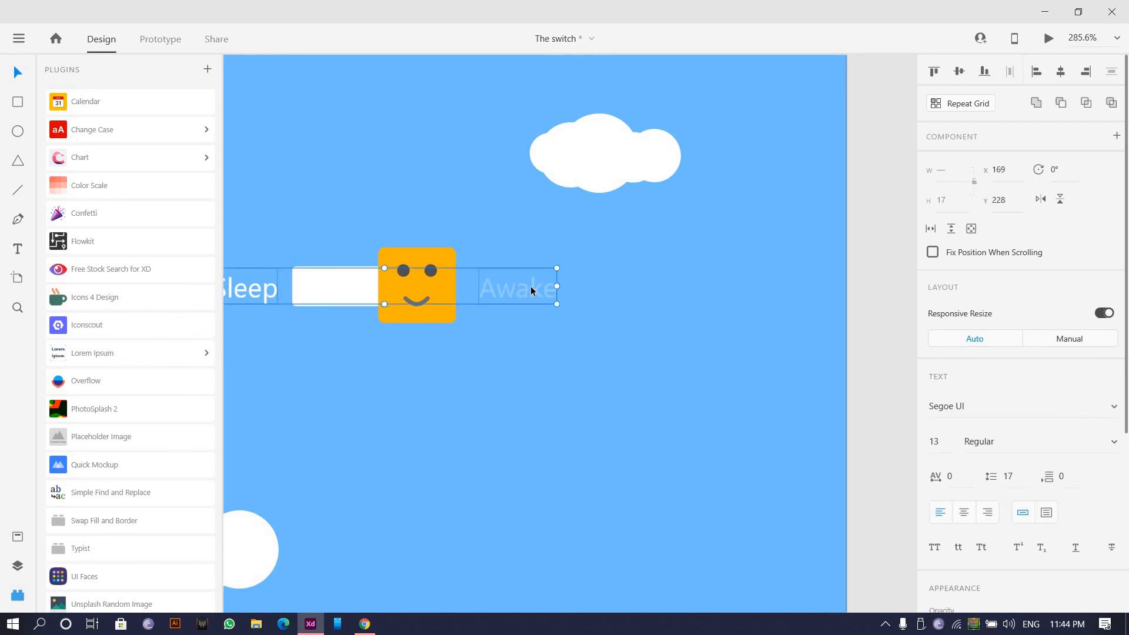
pyautogui.click(650, 363)
# - In Artboard – 2, set the Awake label's opacity to 100% and the Sleep label's opacity to 27%
pyautogui.scroll(-4, 973, 407)
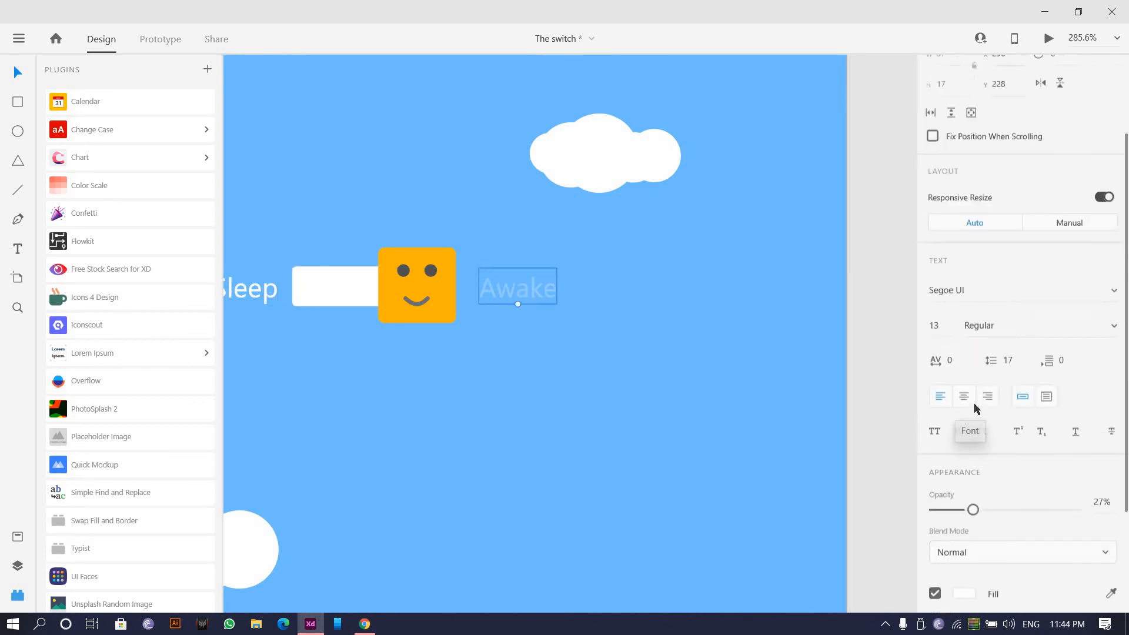
pyautogui.moveTo(973, 375); pyautogui.dragTo(1017, 374)
pyautogui.press('0')
pyautogui.hscroll(-5, 542, 310)
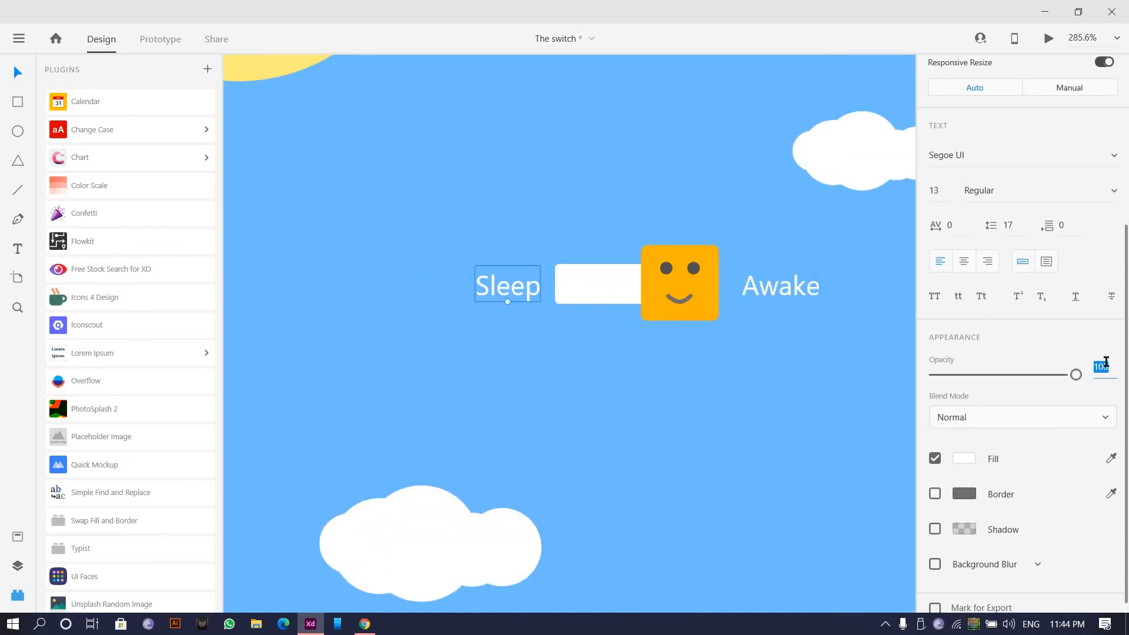
pyautogui.press('Return')
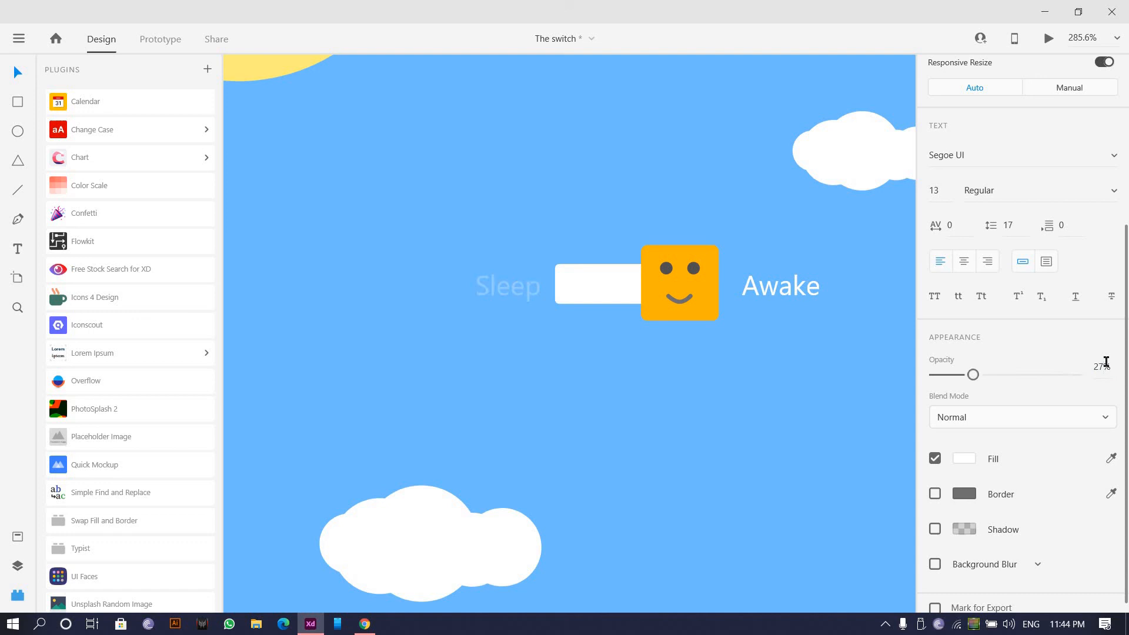
pyautogui.click(614, 394)
# - Select the smiling switch with both its labels and centre them together horizontally in Artboard – 2
pyautogui.scroll(-8, 614, 394)
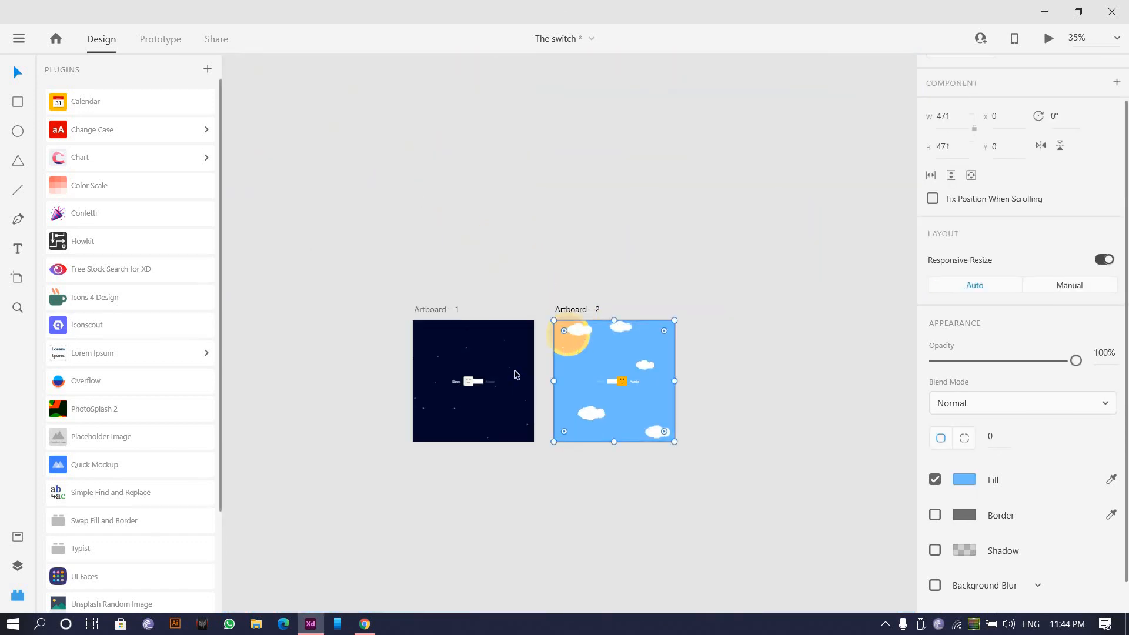
pyautogui.scroll(5, 549, 445)
pyautogui.click(704, 429)
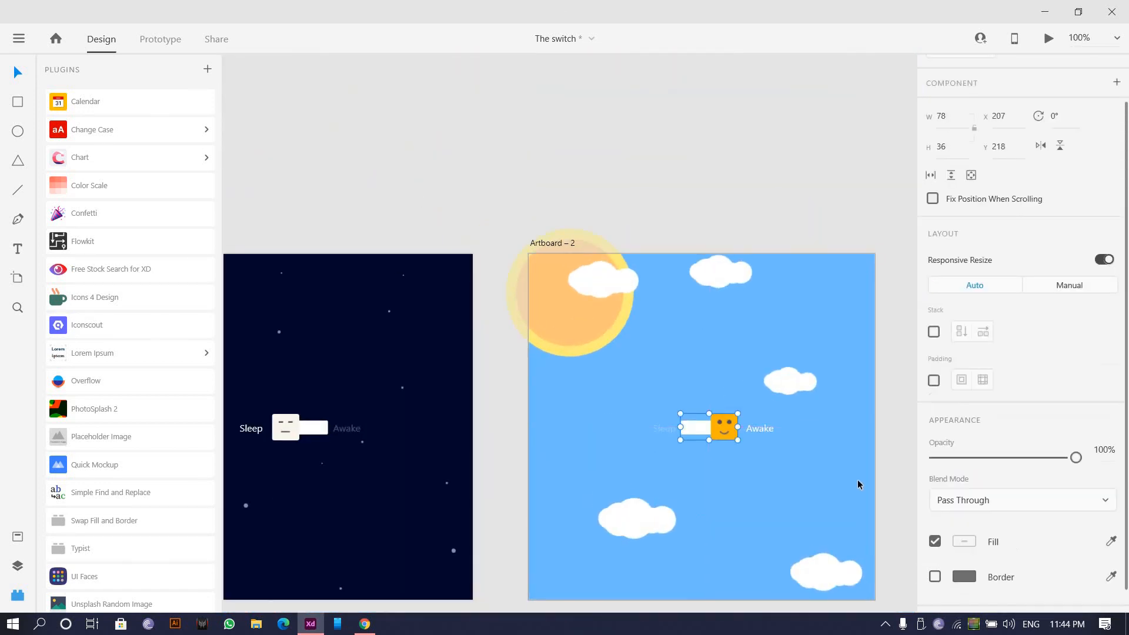
pyautogui.moveTo(798, 458); pyautogui.dragTo(668, 410)
pyautogui.moveTo(775, 434); pyautogui.dragTo(468, 356)
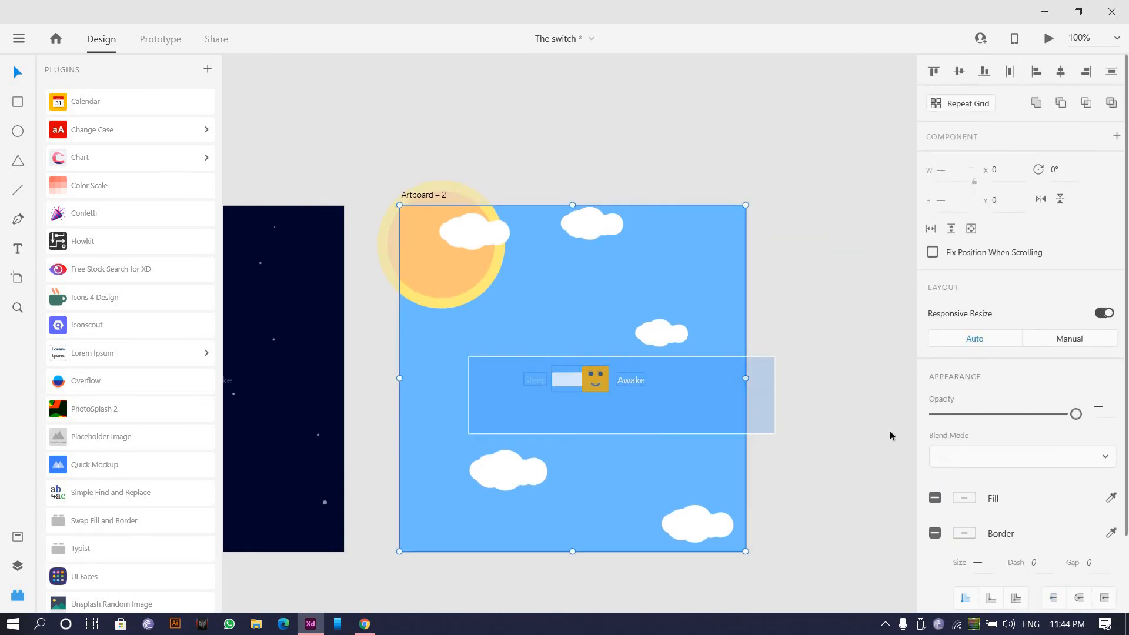
pyautogui.moveTo(789, 418); pyautogui.dragTo(581, 378)
# - Preview the labelled switch from Artboard – 1, toggling repeatedly between Sleep and Awake, and close the preview
pyautogui.scroll(-5, 581, 379)
pyautogui.click(426, 329)
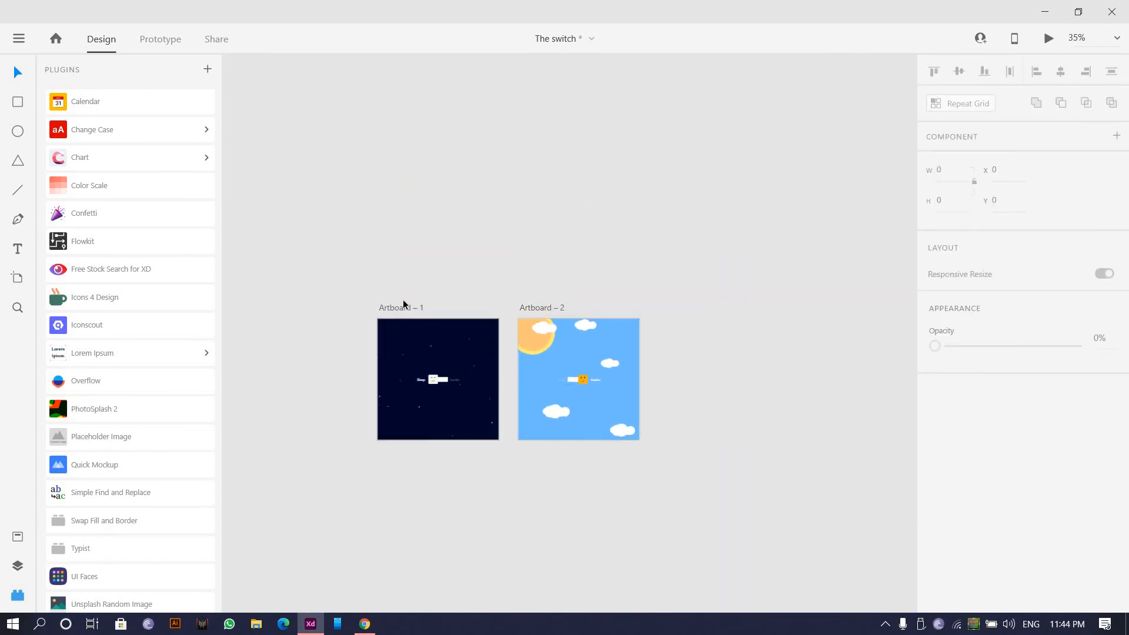
pyautogui.click(1049, 39)
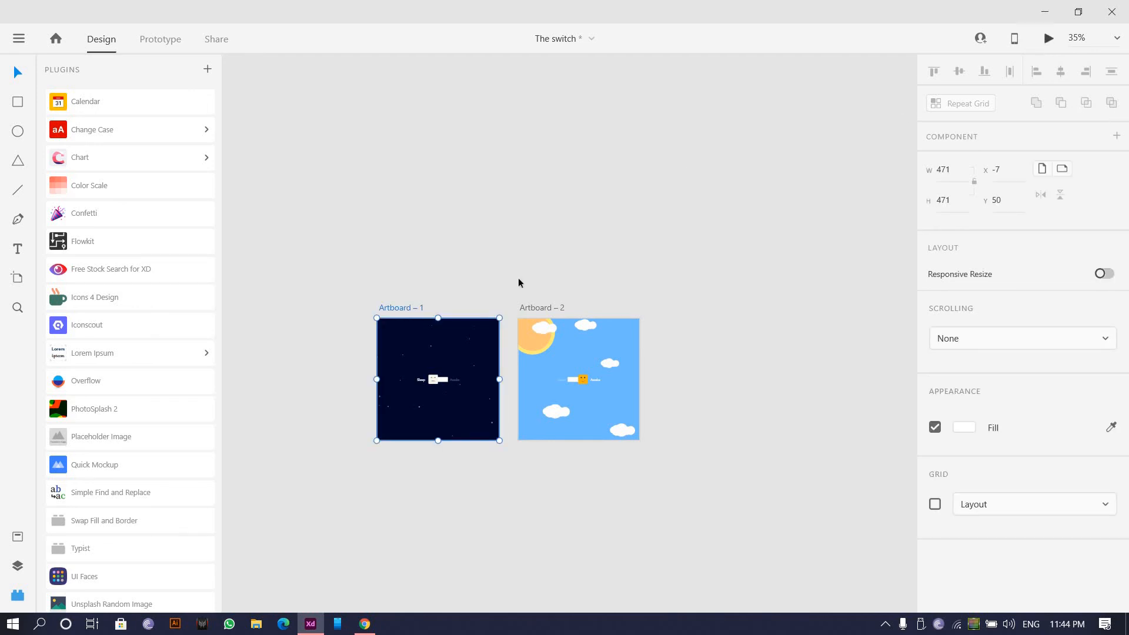
pyautogui.click(221, 272)
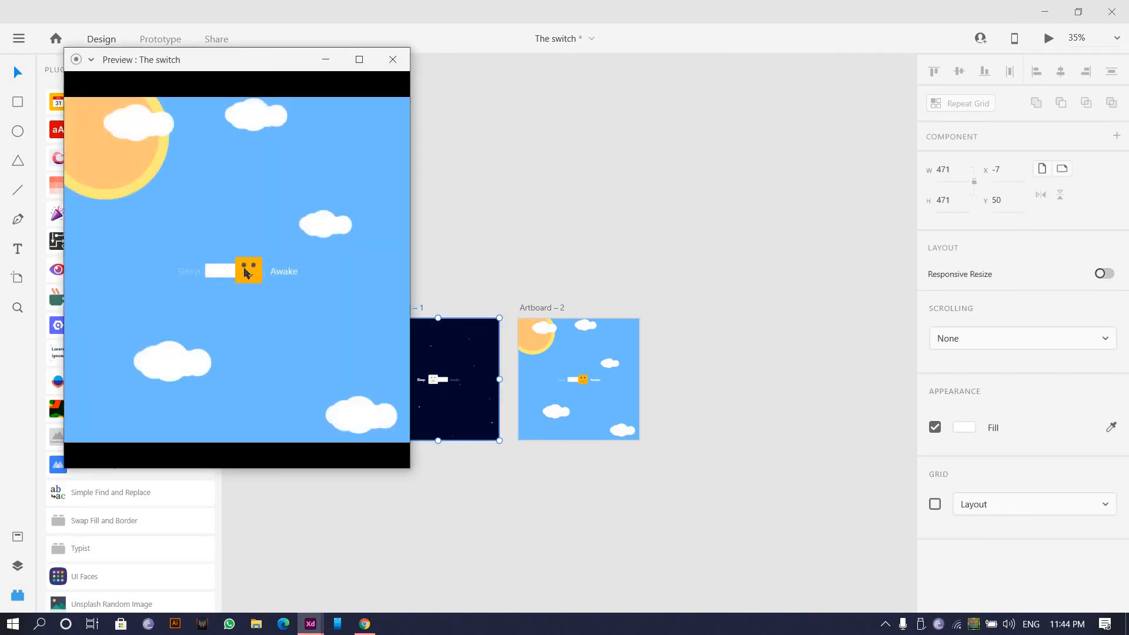
pyautogui.click(245, 273)
pyautogui.click(233, 272)
pyautogui.click(246, 276)
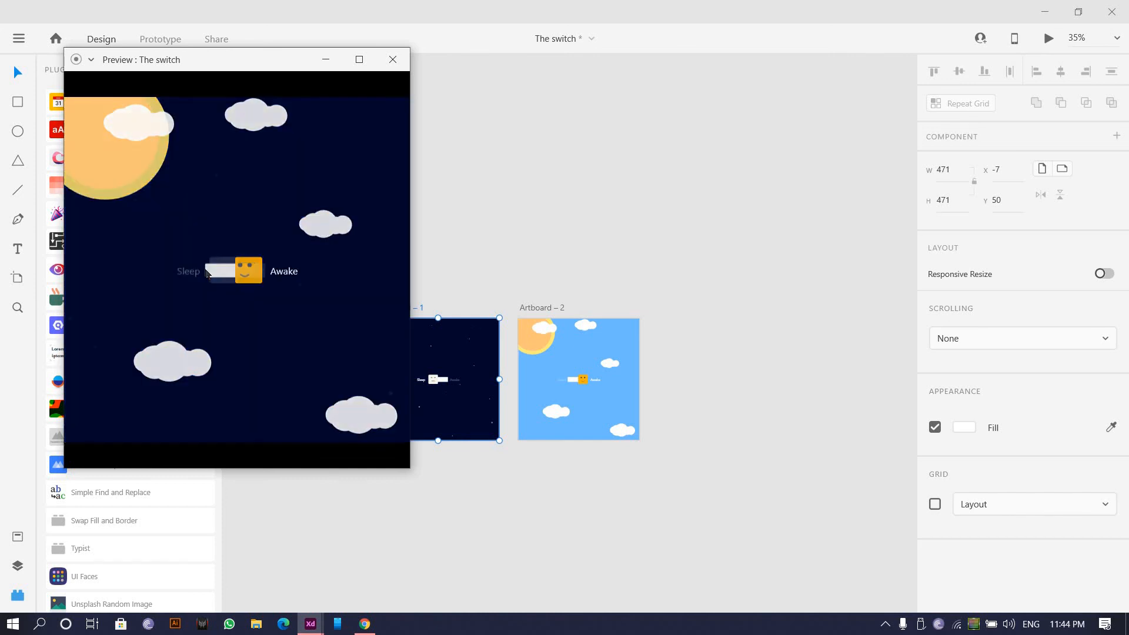
pyautogui.click(244, 276)
pyautogui.click(244, 276)
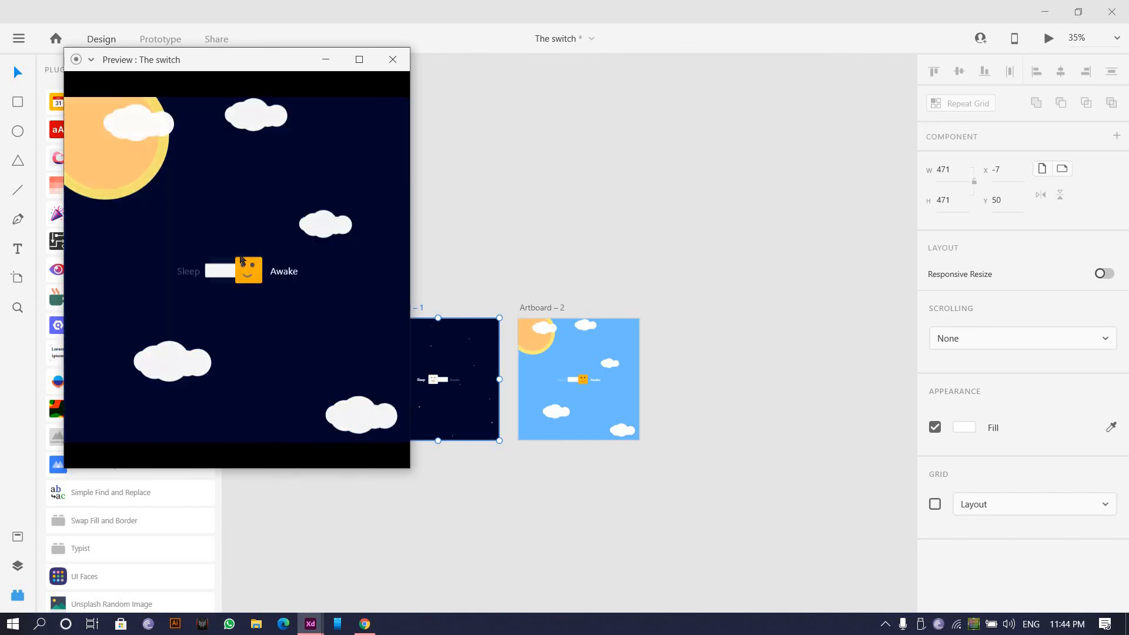
pyautogui.click(244, 275)
pyautogui.click(231, 272)
pyautogui.click(228, 271)
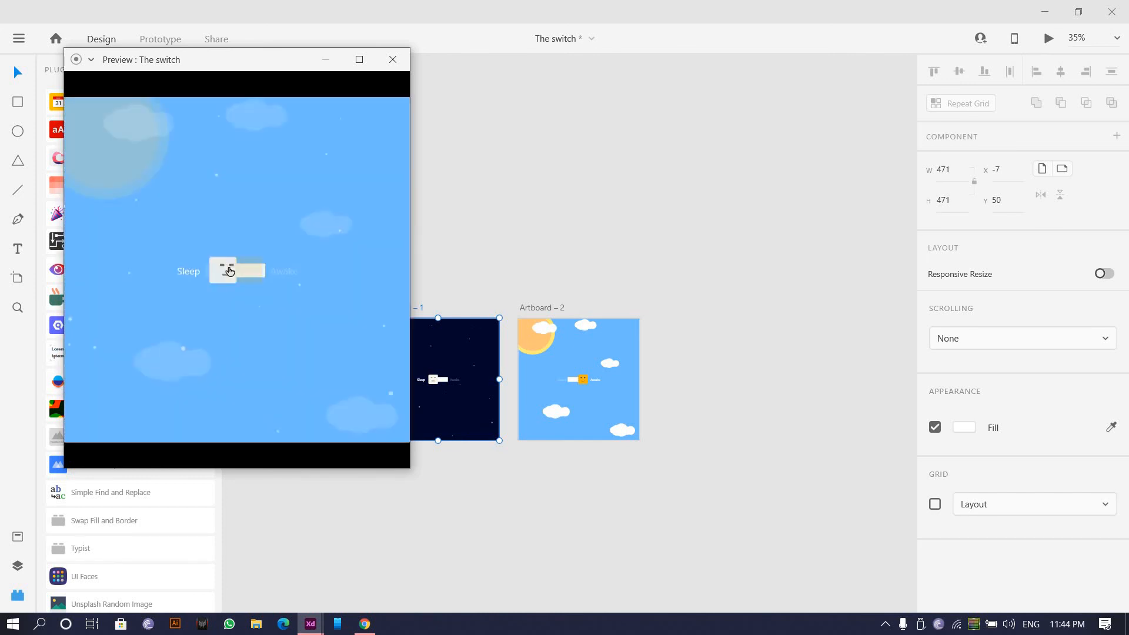
pyautogui.click(229, 272)
pyautogui.click(229, 272)
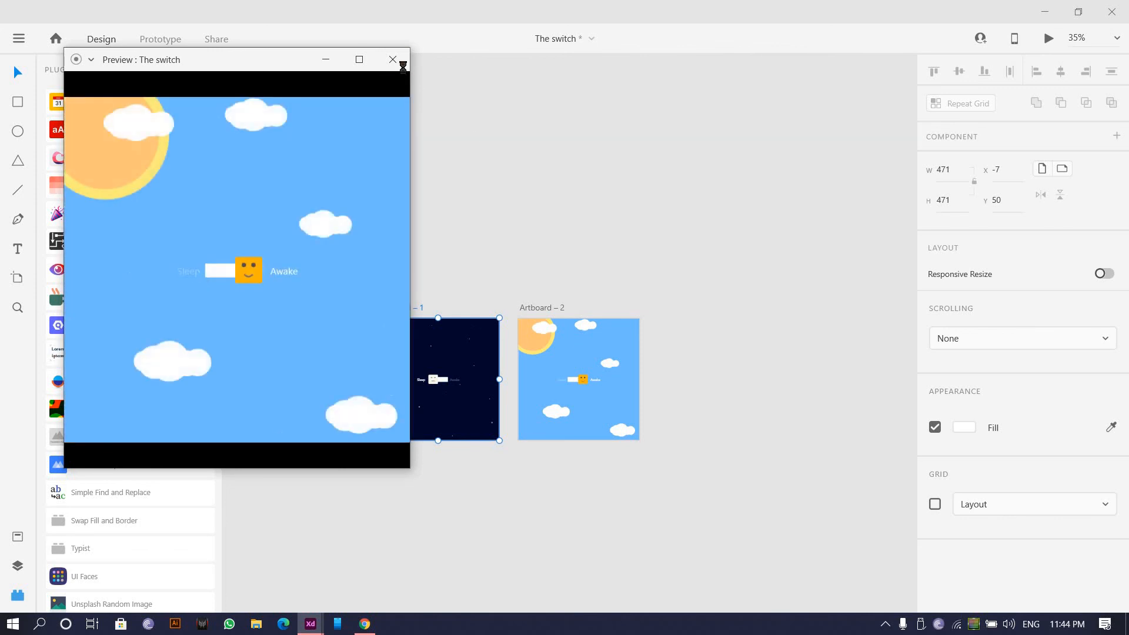
pyautogui.click(392, 60)
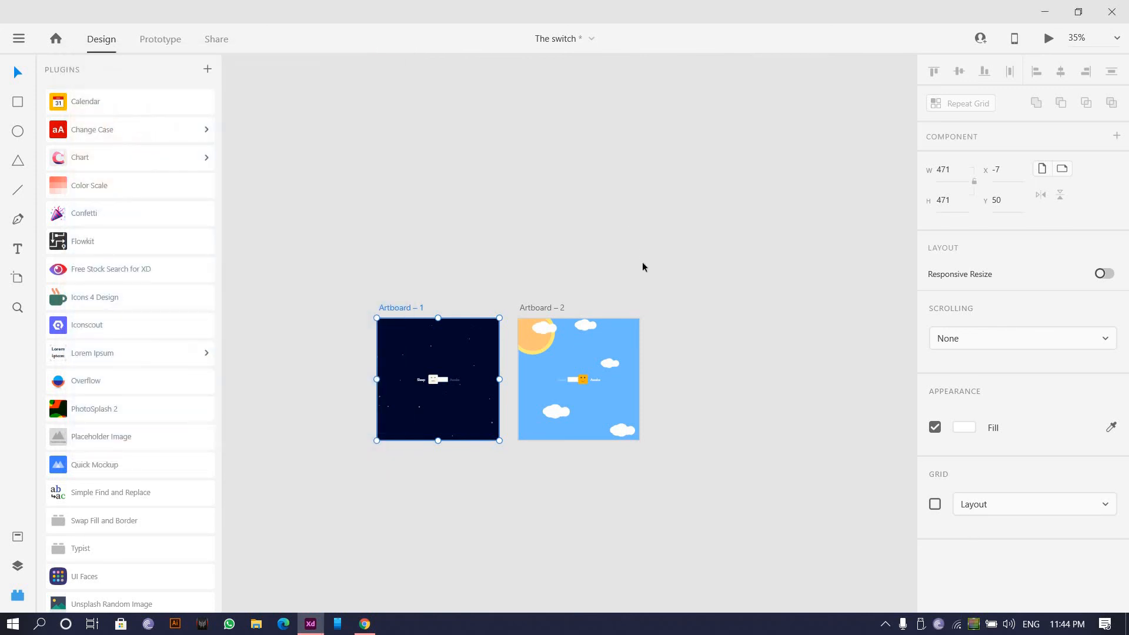